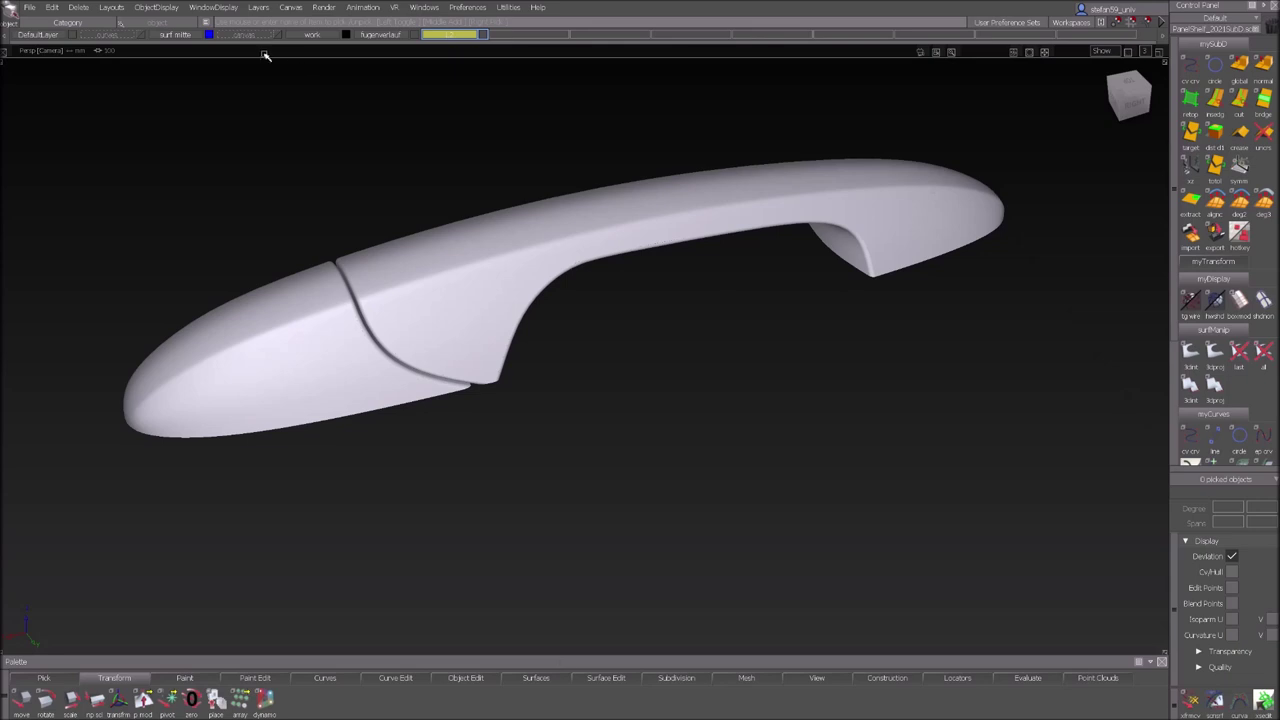
# Hide the work layer and show the canvas layer with the handle's reference photos, ending in the top view.
pyautogui.click(345, 35)
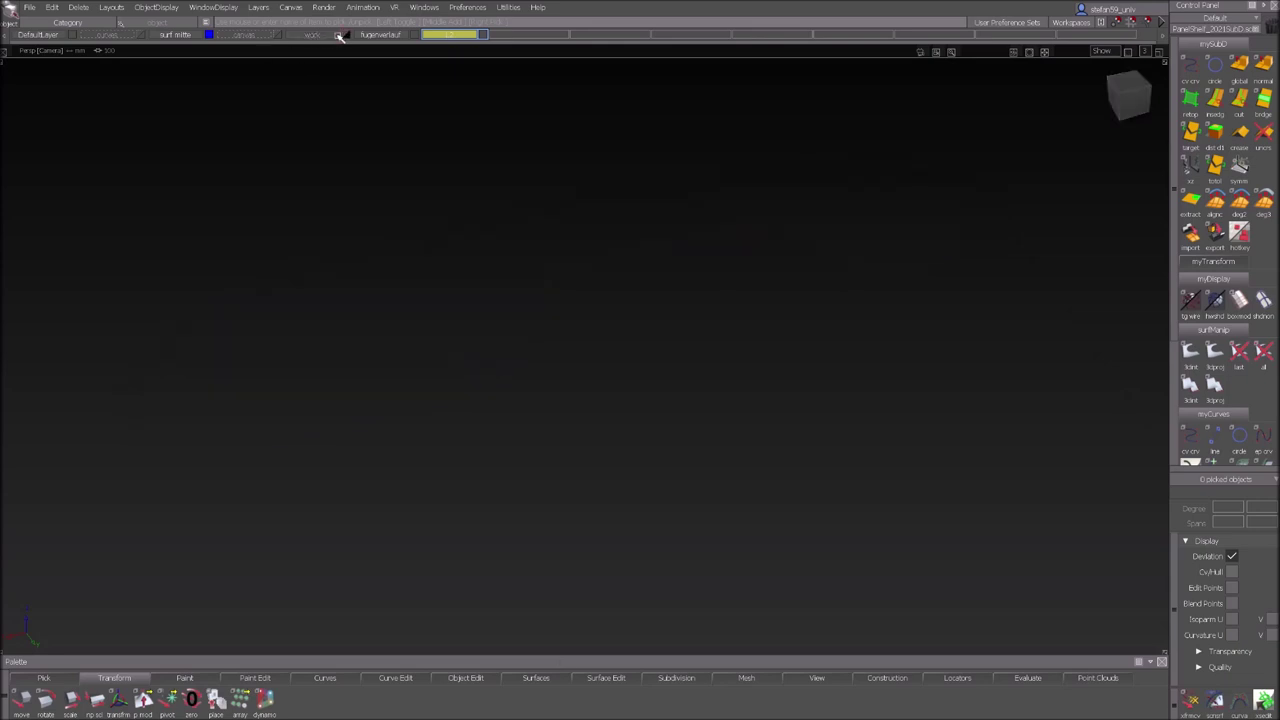
pyautogui.click(280, 35)
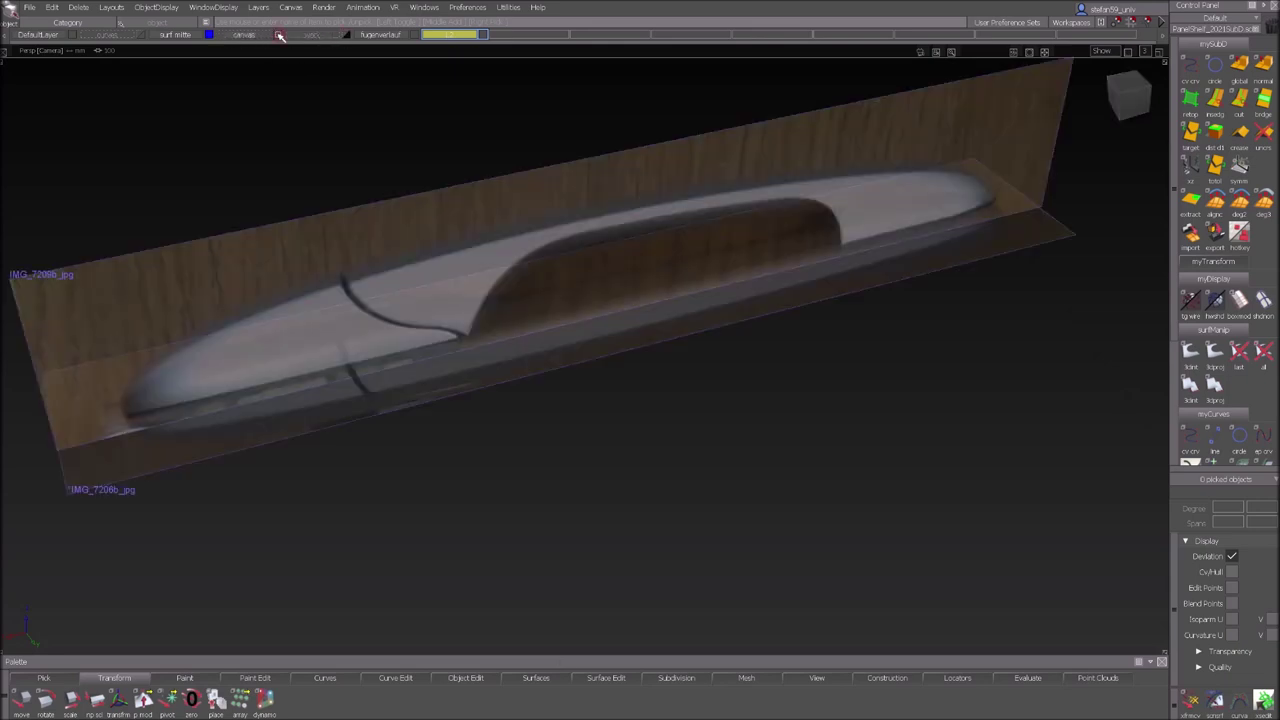
pyautogui.keyDown('alt'); pyautogui.keyDown('shift'); pyautogui.moveTo(726, 407); pyautogui.dragTo(553, 297); pyautogui.keyUp('shift'); pyautogui.keyUp('alt')
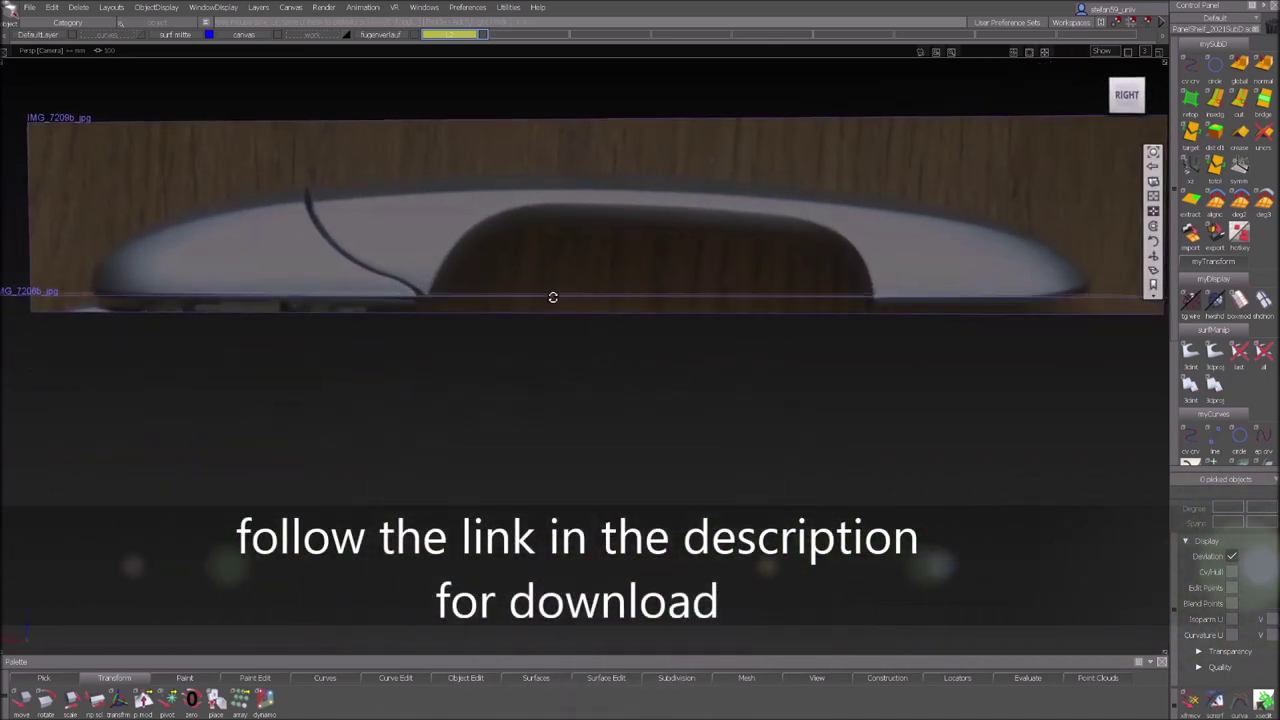
pyautogui.keyDown('alt'); pyautogui.keyDown('shift'); pyautogui.moveTo(553, 297); pyautogui.dragTo(575, 594); pyautogui.keyUp('shift'); pyautogui.keyUp('alt')
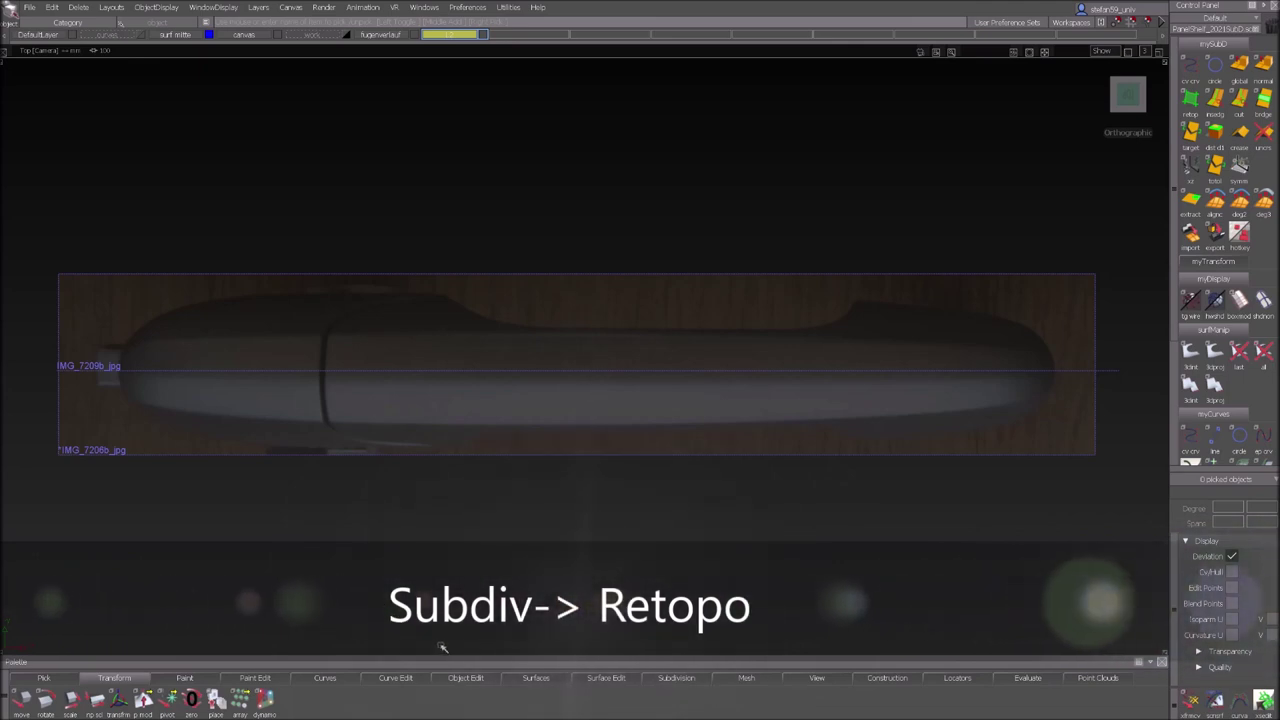
# Start Subdiv Retopo without projection targets and place points along the handle's upper outline from the left tip to the grip recess.
pyautogui.click(1190, 100)
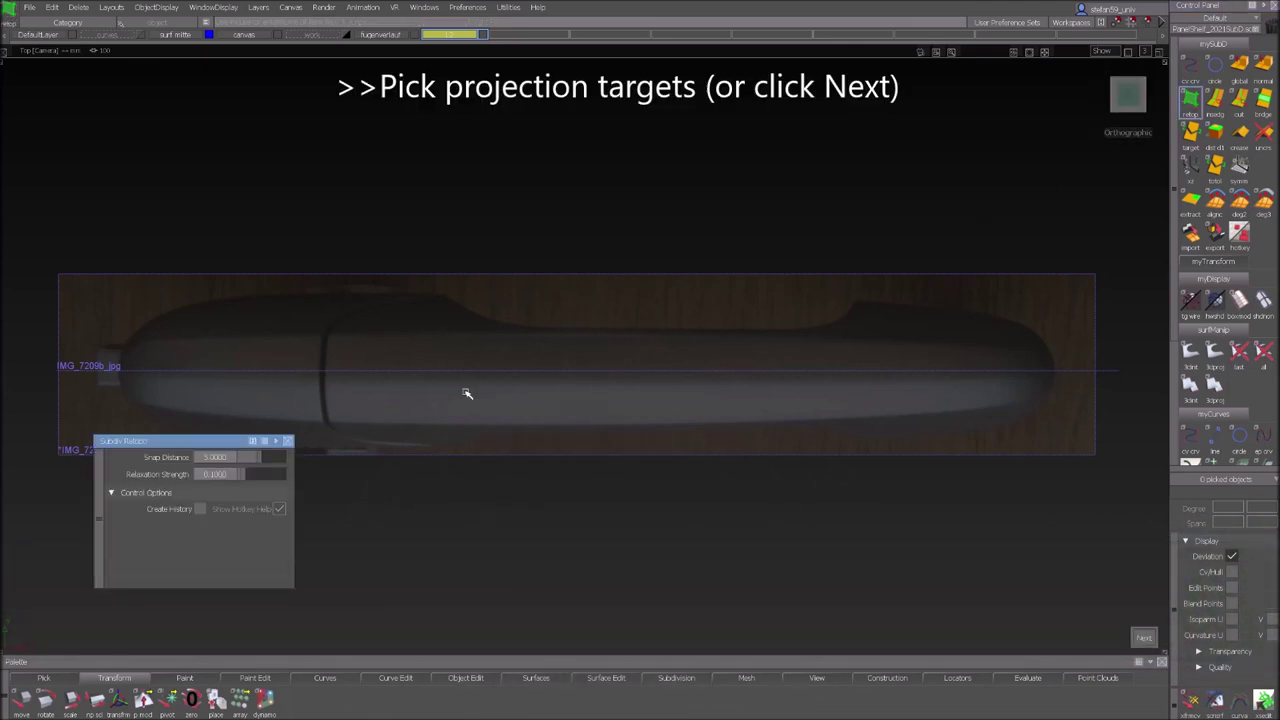
pyautogui.moveTo(215, 446); pyautogui.dragTo(208, 488)
pyautogui.press('space')
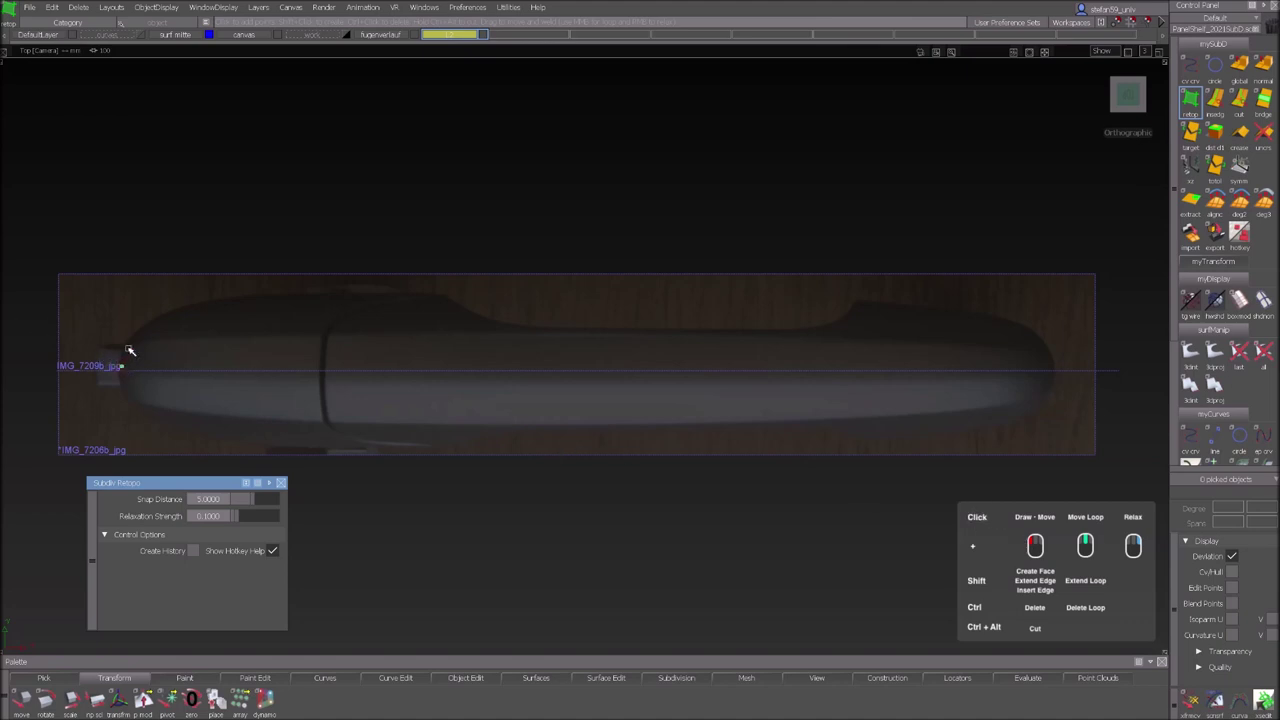
pyautogui.click(126, 347)
pyautogui.click(149, 321)
pyautogui.click(192, 304)
pyautogui.click(252, 295)
pyautogui.click(351, 293)
pyautogui.click(443, 294)
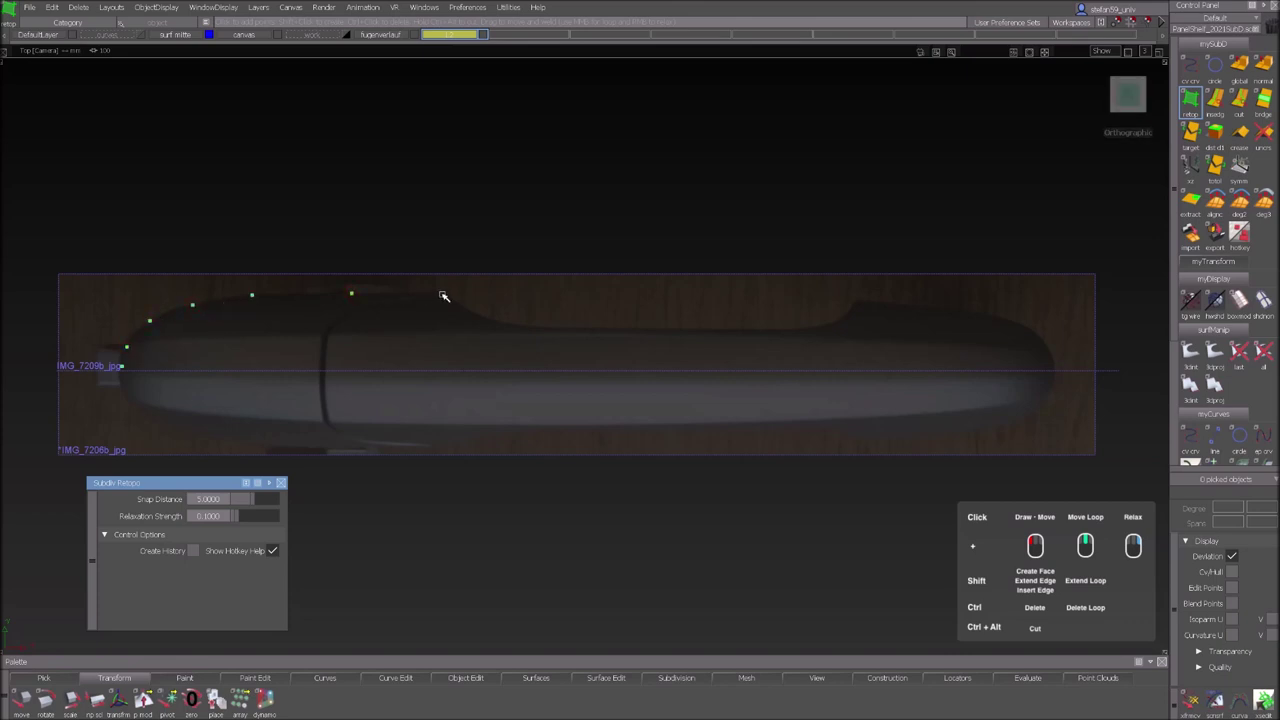
# Continue the outline points straight across the grip recess and around the right tip down to the centre line.
pyautogui.click(656, 298)
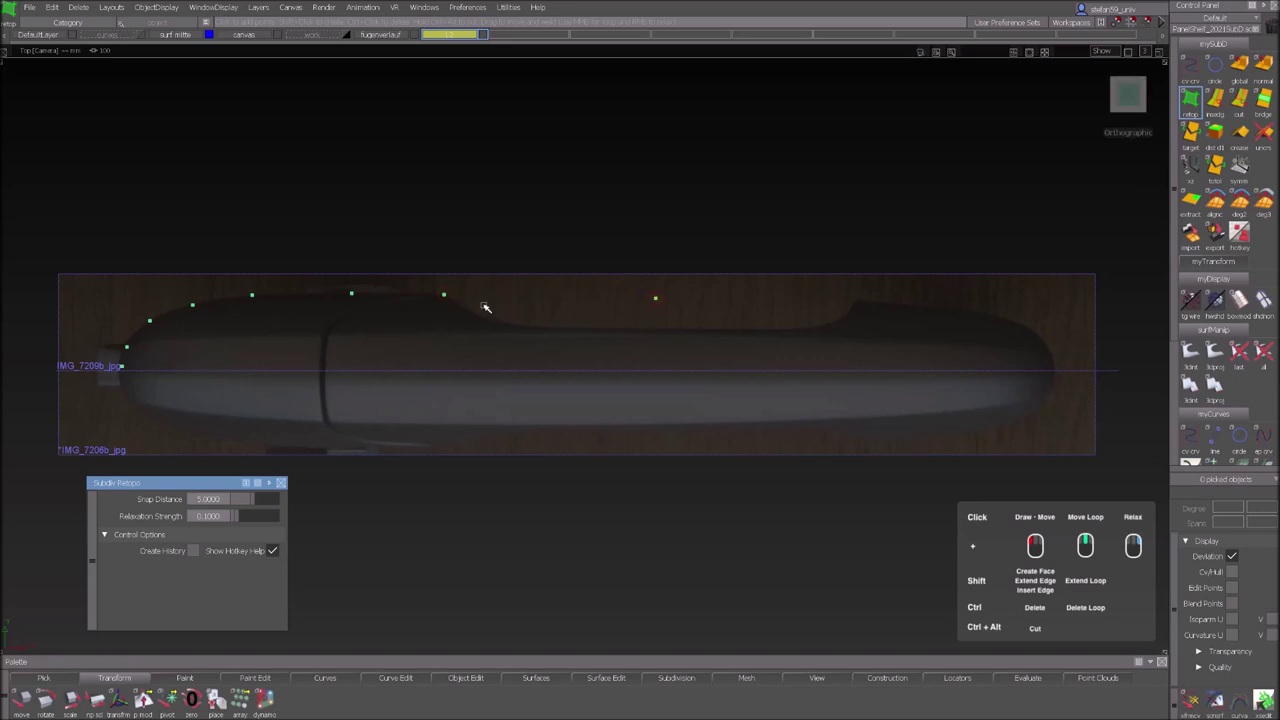
pyautogui.click(853, 300)
pyautogui.click(951, 308)
pyautogui.click(1026, 324)
pyautogui.click(1048, 343)
pyautogui.click(1057, 367)
# Place an inner row of points parallel to the outline and fill the strip between both rows with faces.
pyautogui.click(147, 366)
pyautogui.click(167, 341)
pyautogui.click(199, 338)
pyautogui.click(256, 334)
pyautogui.click(348, 333)
pyautogui.click(445, 332)
pyautogui.click(654, 331)
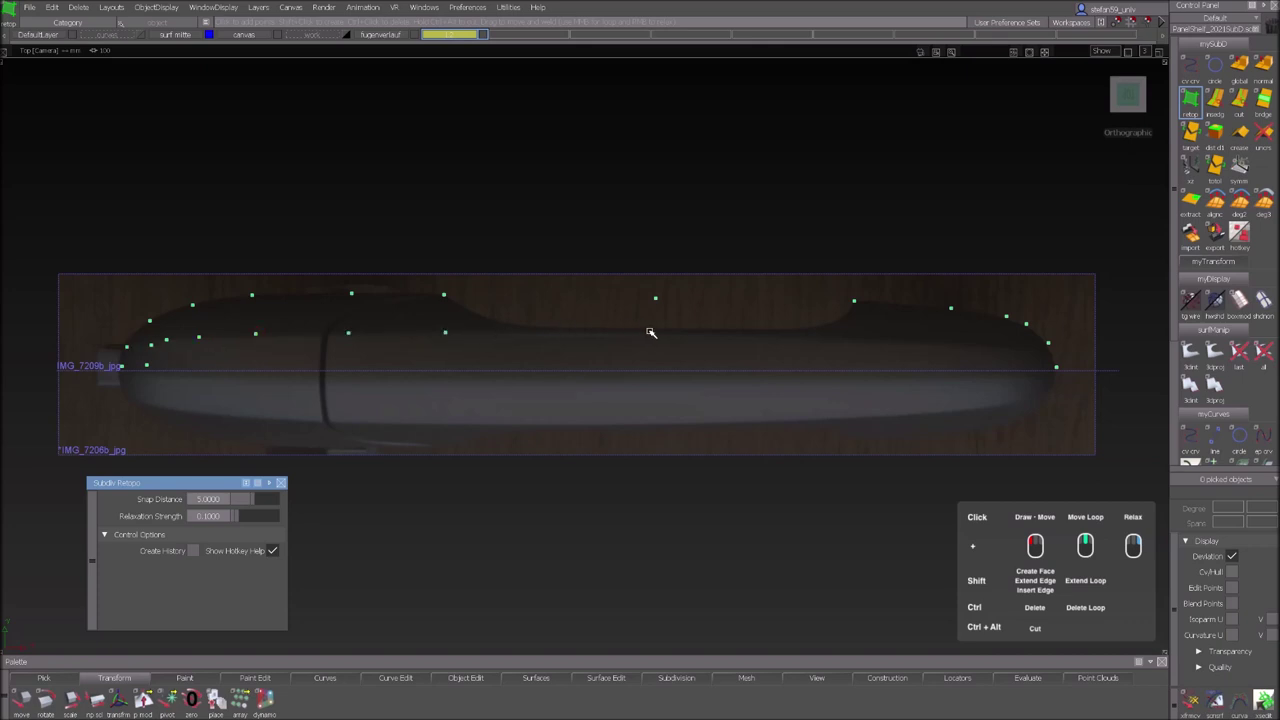
pyautogui.click(850, 335)
pyautogui.click(947, 341)
pyautogui.click(1004, 345)
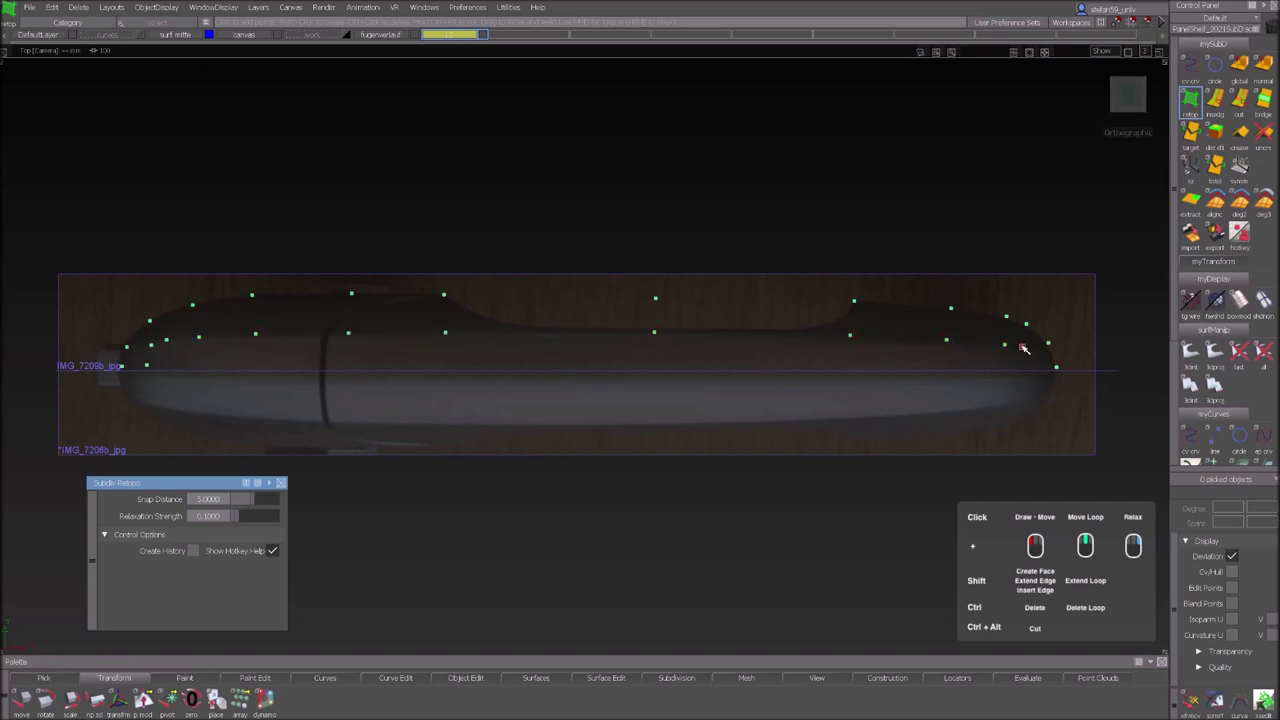
pyautogui.click(1022, 347)
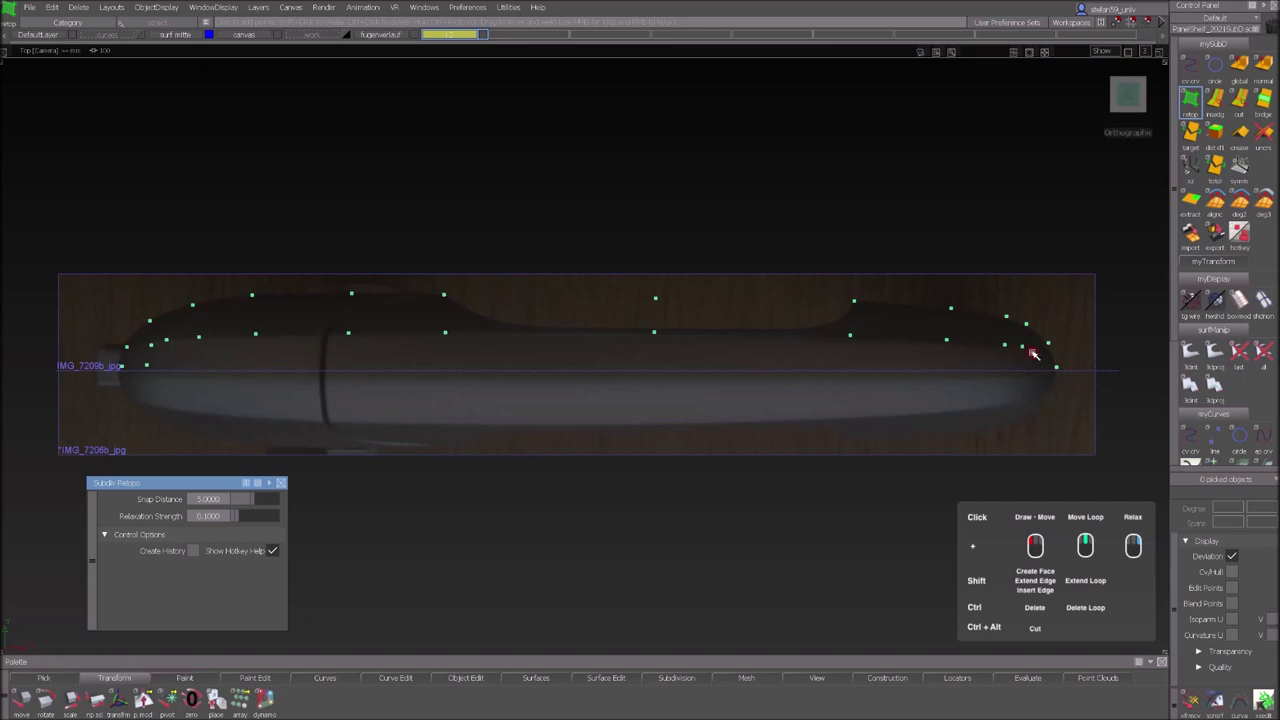
pyautogui.click(1034, 367)
pyautogui.moveTo(140, 362)
pyautogui.mouseDown()
pyautogui.moveTo(175, 318)
pyautogui.moveTo(526, 316)
pyautogui.moveTo(880, 326)
pyautogui.moveTo(970, 343)
pyautogui.moveTo(975, 331)
pyautogui.moveTo(1050, 362)
pyautogui.moveTo(991, 361)
pyautogui.mouseUp()
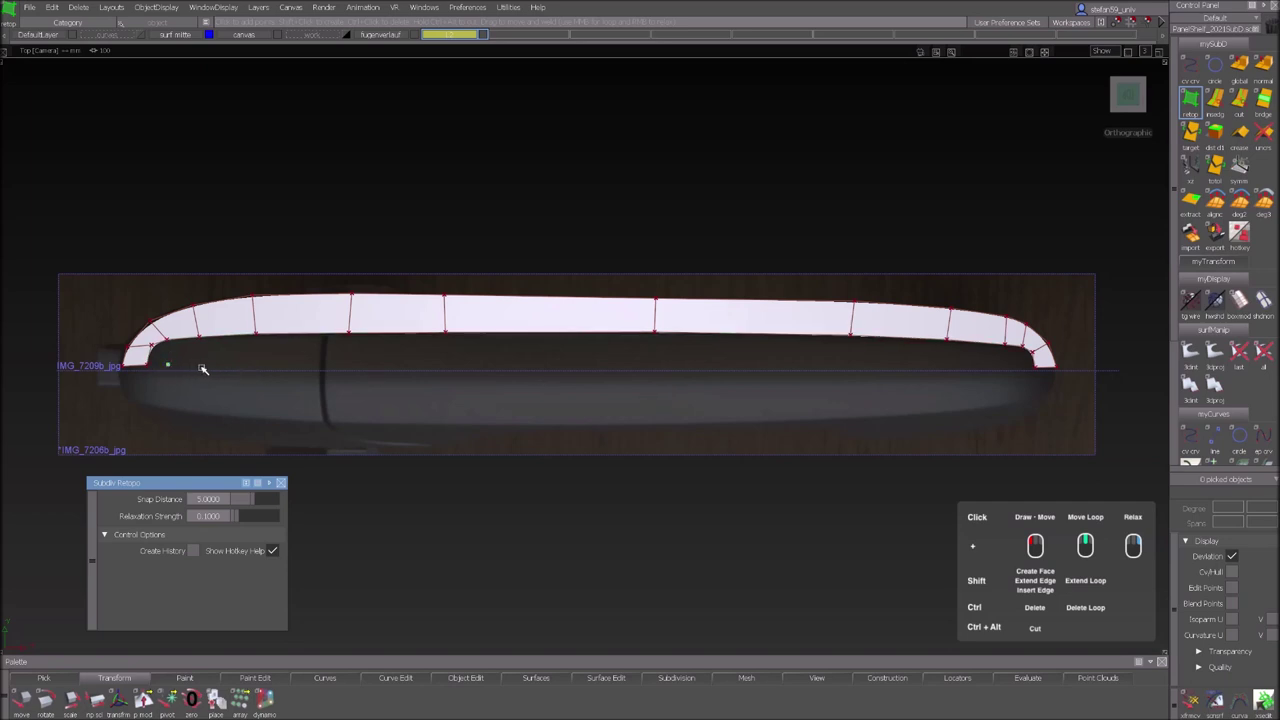
# Place a third row of Retopo points along the handle's centre line, each below a point of the inner row.
pyautogui.click(205, 366)
pyautogui.click(257, 367)
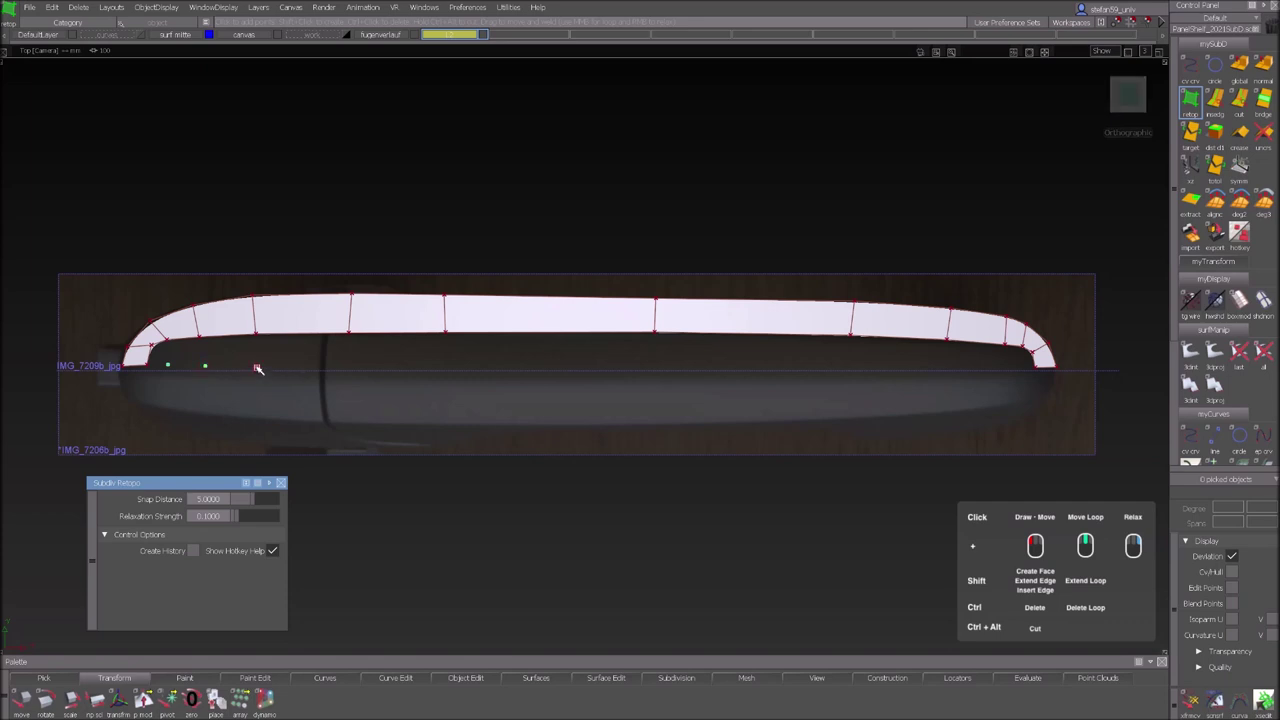
pyautogui.click(348, 367)
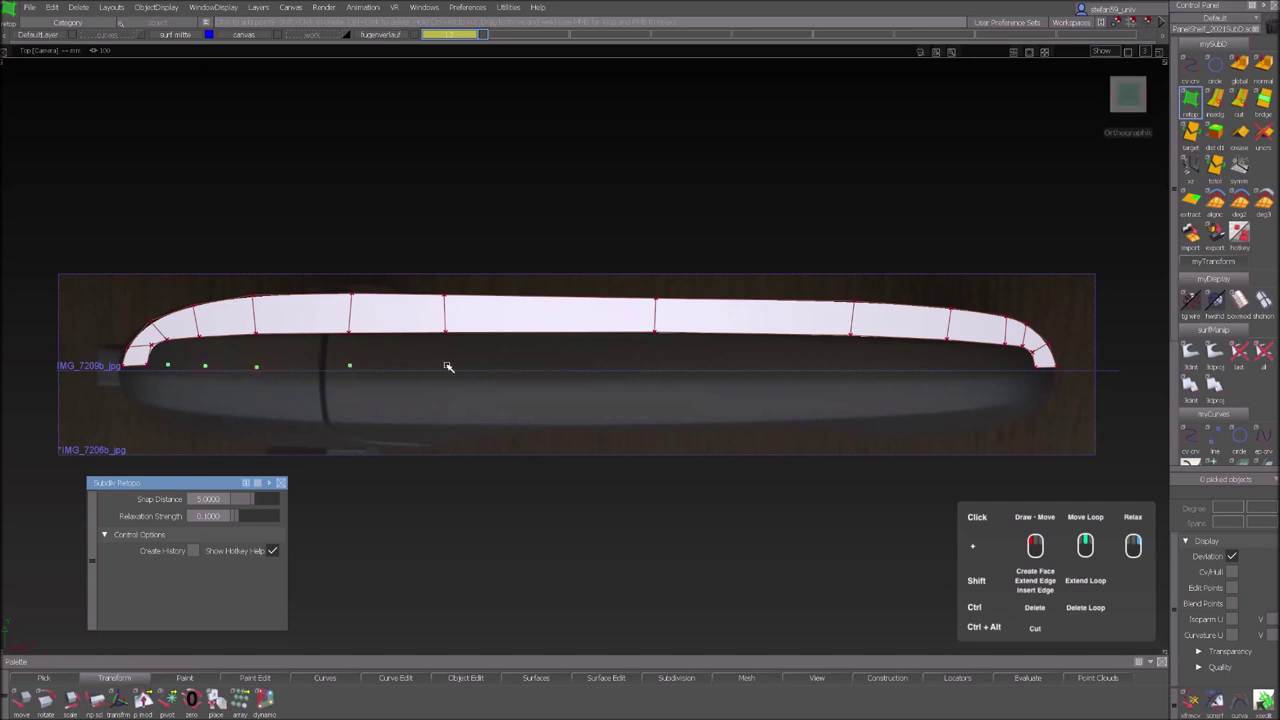
pyautogui.click(654, 366)
pyautogui.click(851, 366)
pyautogui.click(951, 367)
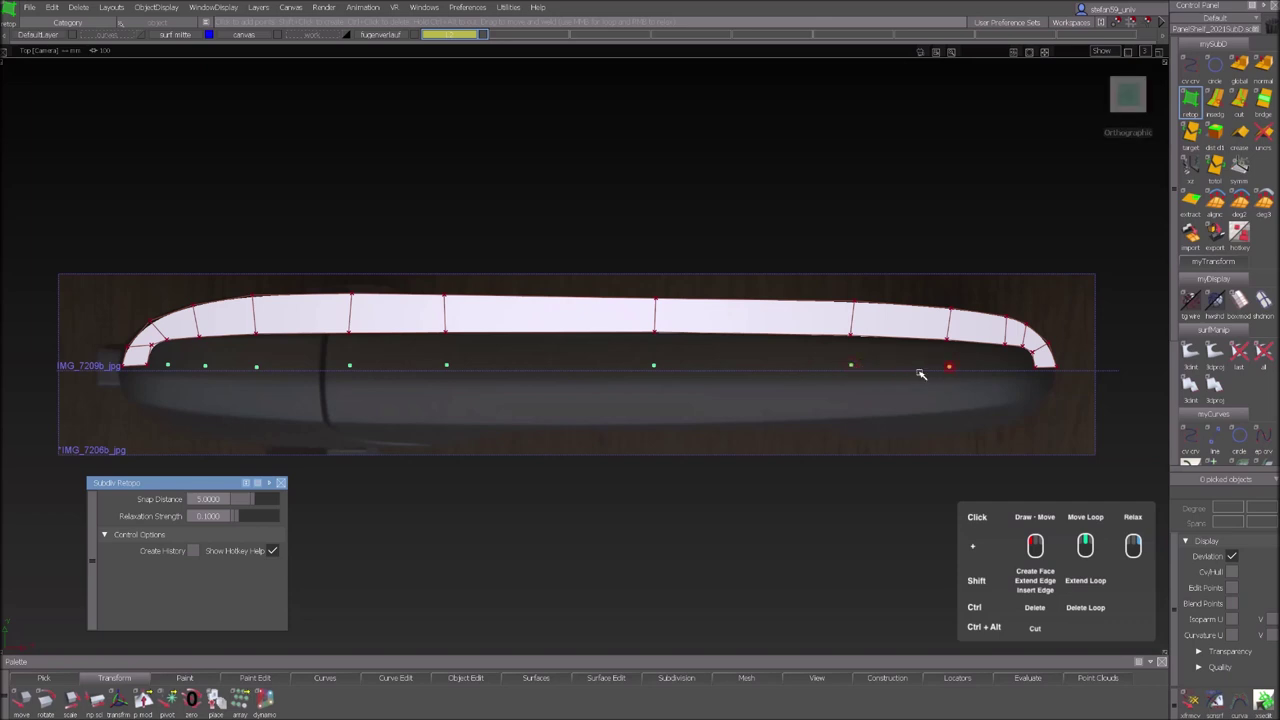
pyautogui.click(1005, 368)
pyautogui.click(1021, 368)
# Fill the gap between the inner row and the centre-line points with faces from the left end to the right end.
pyautogui.keyDown('shift'); pyautogui.click(161, 357); pyautogui.keyUp('shift')
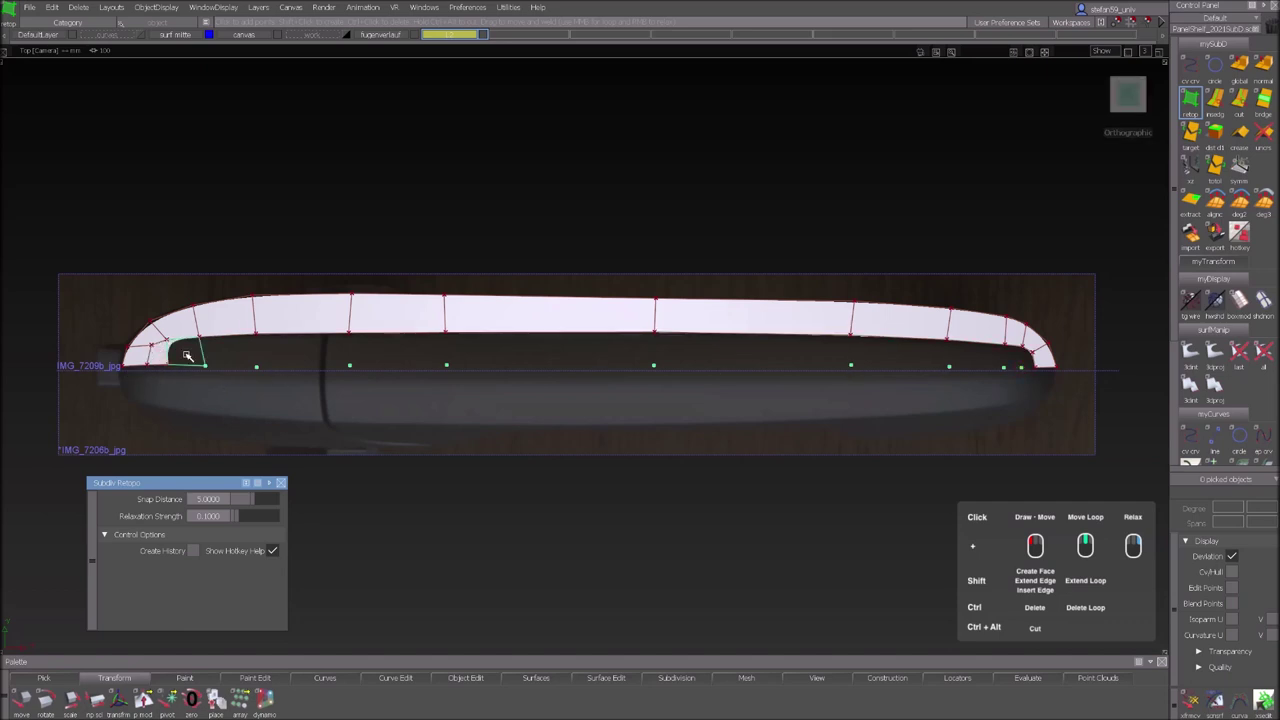
pyautogui.keyDown('shift'); pyautogui.click(188, 356); pyautogui.keyUp('shift')
pyautogui.keyDown('shift'); pyautogui.click(221, 356); pyautogui.keyUp('shift')
pyautogui.keyDown('shift'); pyautogui.click(300, 356); pyautogui.keyUp('shift')
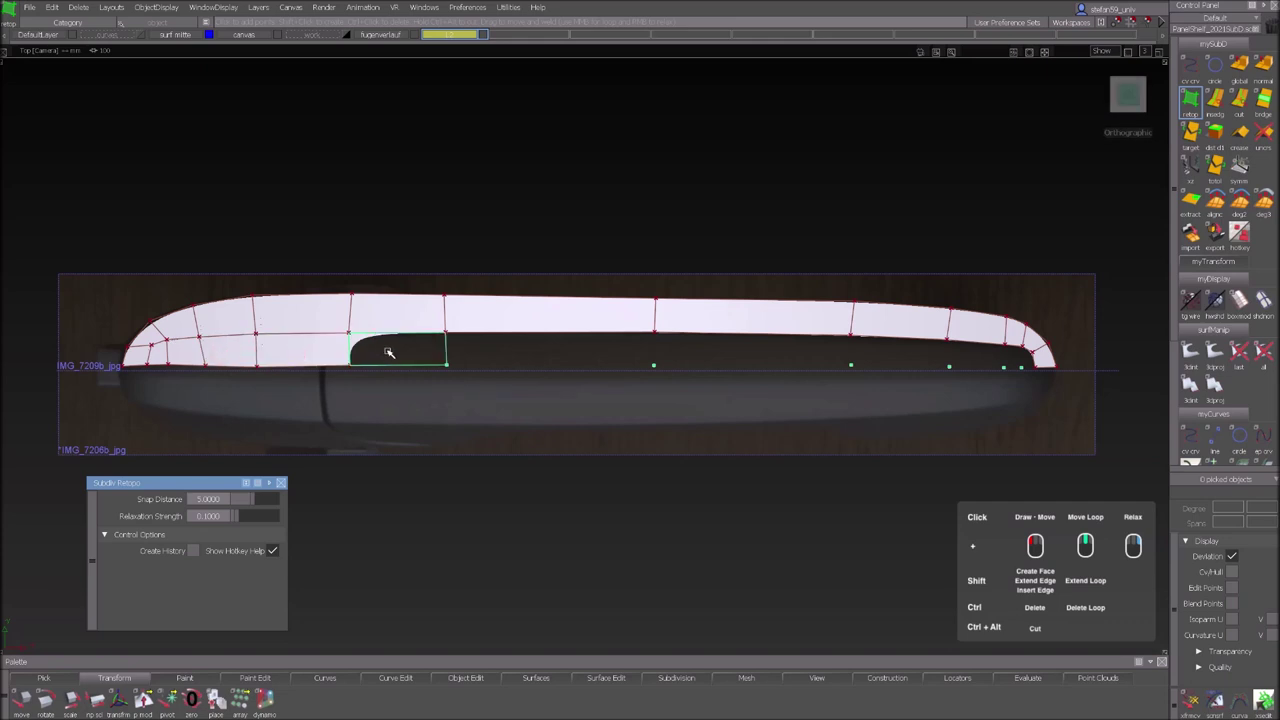
pyautogui.keyDown('shift'); pyautogui.click(389, 351); pyautogui.keyUp('shift')
pyautogui.keyDown('shift'); pyautogui.click(500, 361); pyautogui.keyUp('shift')
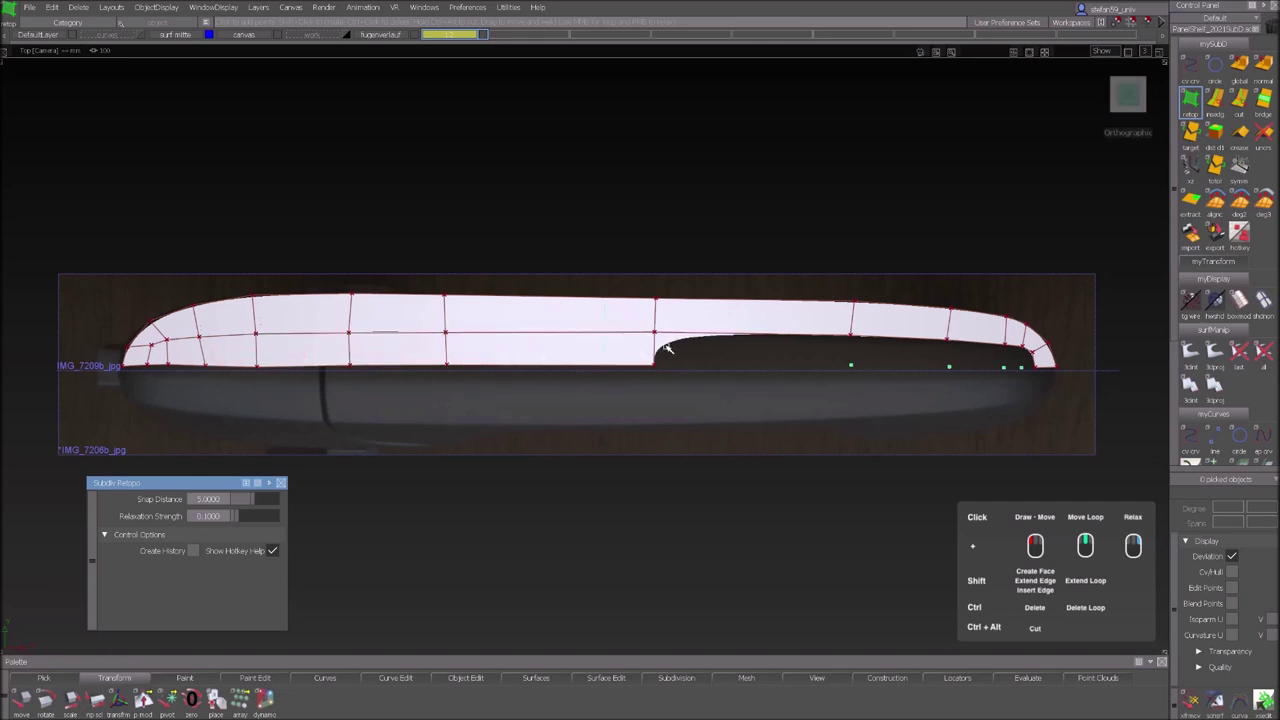
pyautogui.keyDown('shift'); pyautogui.click(750, 360); pyautogui.keyUp('shift')
pyautogui.keyDown('shift'); pyautogui.click(896, 353); pyautogui.keyUp('shift')
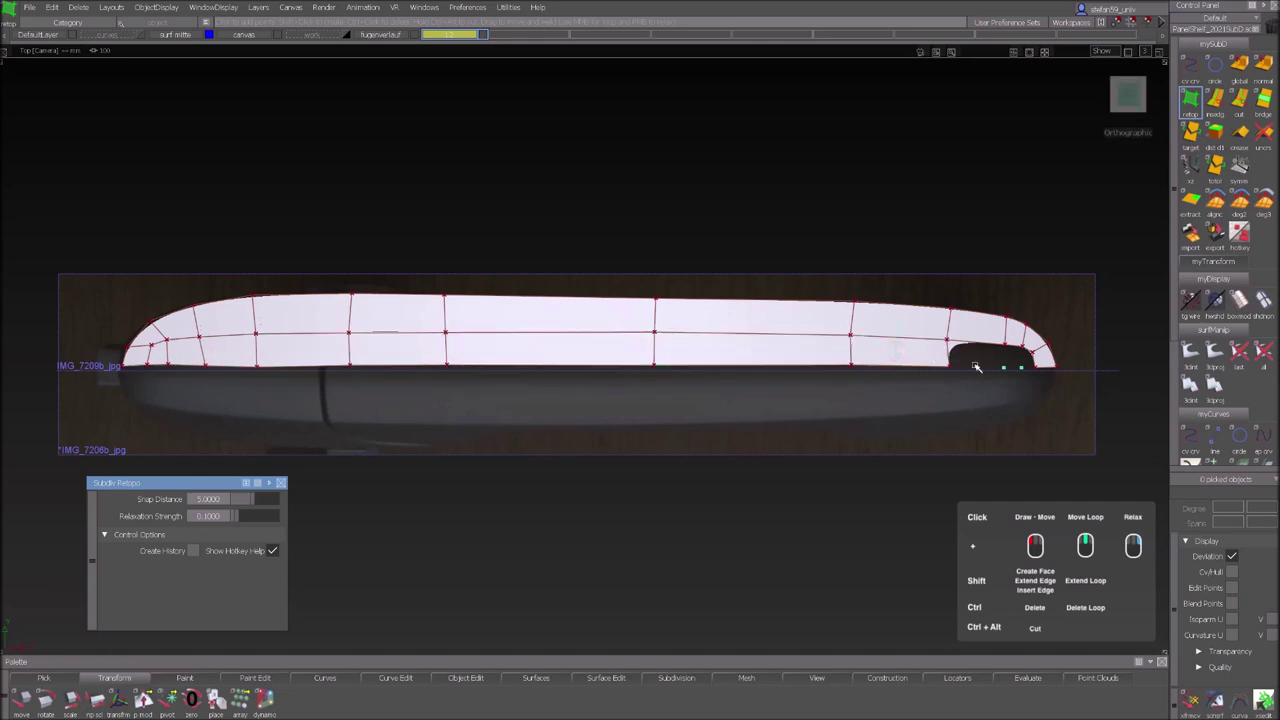
pyautogui.keyDown('shift'); pyautogui.click(982, 363); pyautogui.keyUp('shift')
pyautogui.keyDown('shift'); pyautogui.click(1015, 362); pyautogui.keyUp('shift')
pyautogui.keyDown('shift'); pyautogui.click(1028, 360); pyautogui.keyUp('shift')
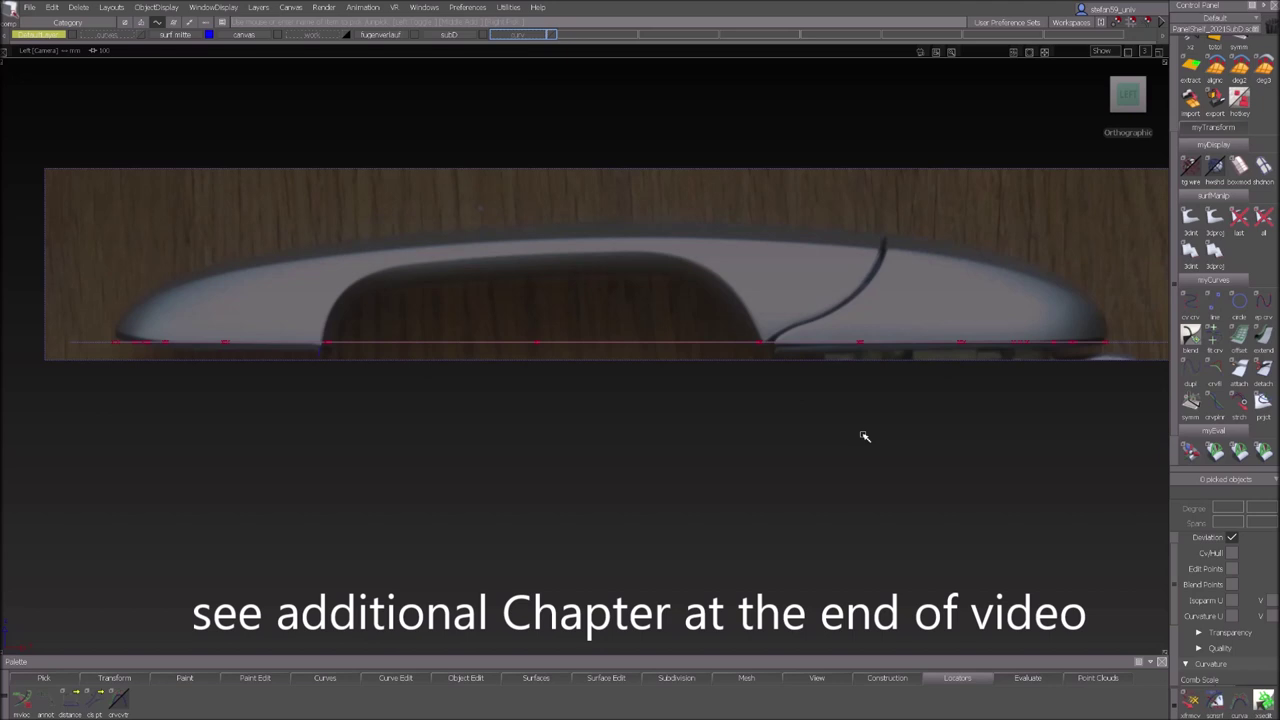
# Show the curv layer with the handle's guide curves and bring them into a perspective view with the flat mesh.
pyautogui.click(551, 35)
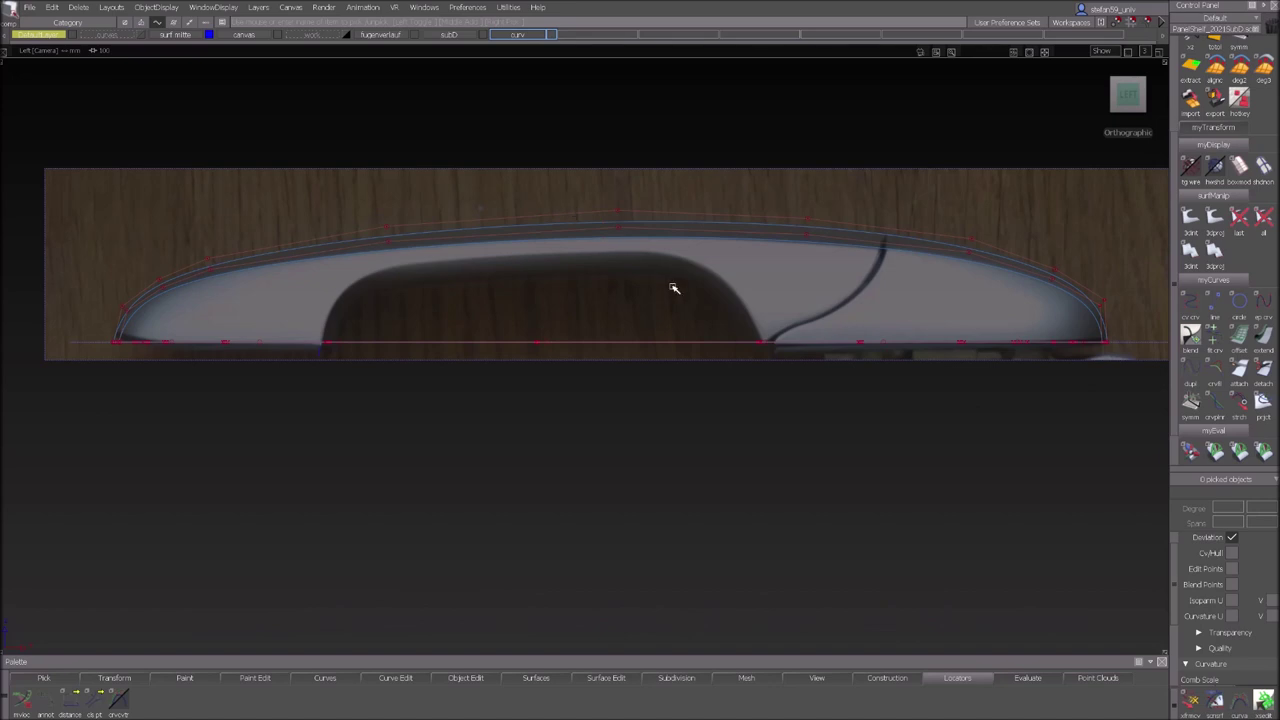
pyautogui.keyDown('ctrl'); pyautogui.keyDown('shift'); pyautogui.click(671, 282); pyautogui.keyUp('shift'); pyautogui.keyUp('ctrl')
pyautogui.keyDown('ctrl'); pyautogui.keyDown('shift'); pyautogui.moveTo(671, 282); pyautogui.dragTo(671, 252); pyautogui.keyUp('shift'); pyautogui.keyUp('ctrl')
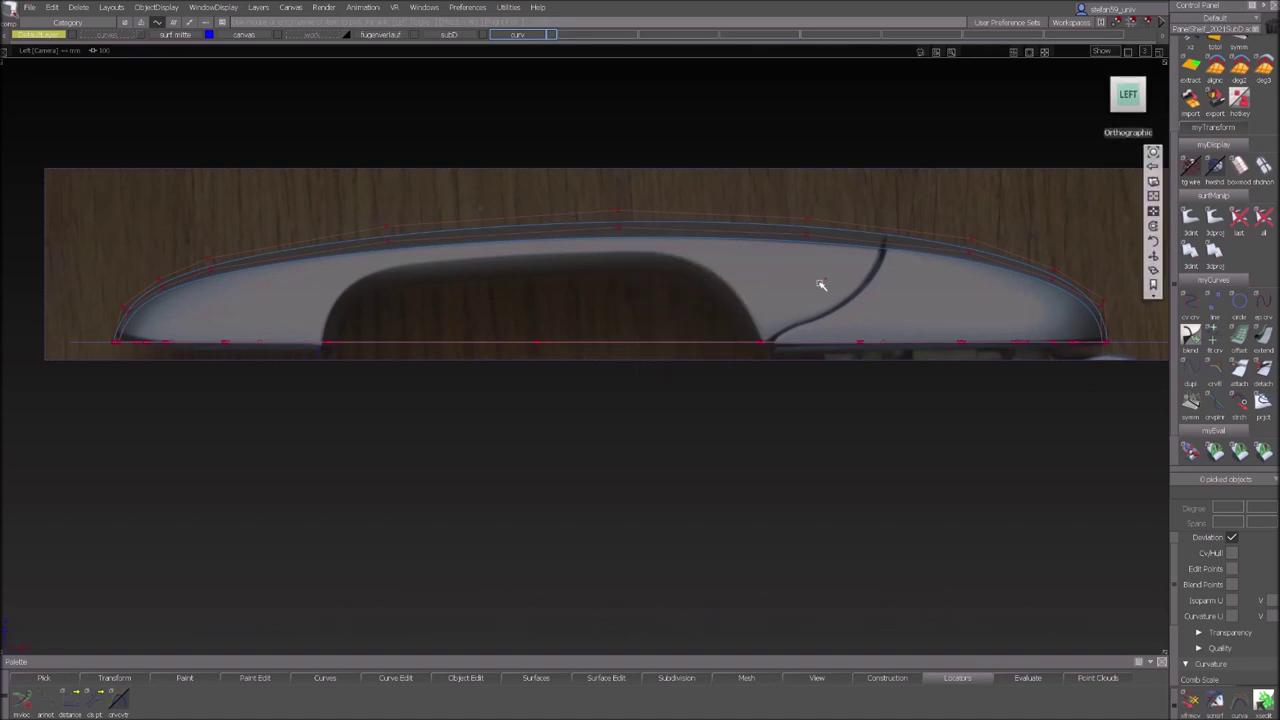
pyautogui.keyDown('alt'); pyautogui.keyDown('shift'); pyautogui.moveTo(820, 286); pyautogui.dragTo(566, 340); pyautogui.keyUp('shift'); pyautogui.keyUp('alt')
pyautogui.keyDown('alt'); pyautogui.keyDown('shift'); pyautogui.moveTo(566, 340); pyautogui.dragTo(588, 340, button='middle'); pyautogui.keyUp('shift'); pyautogui.keyUp('alt')
pyautogui.keyDown('alt'); pyautogui.keyDown('shift'); pyautogui.moveTo(588, 340); pyautogui.dragTo(609, 310); pyautogui.keyUp('shift'); pyautogui.keyUp('alt')
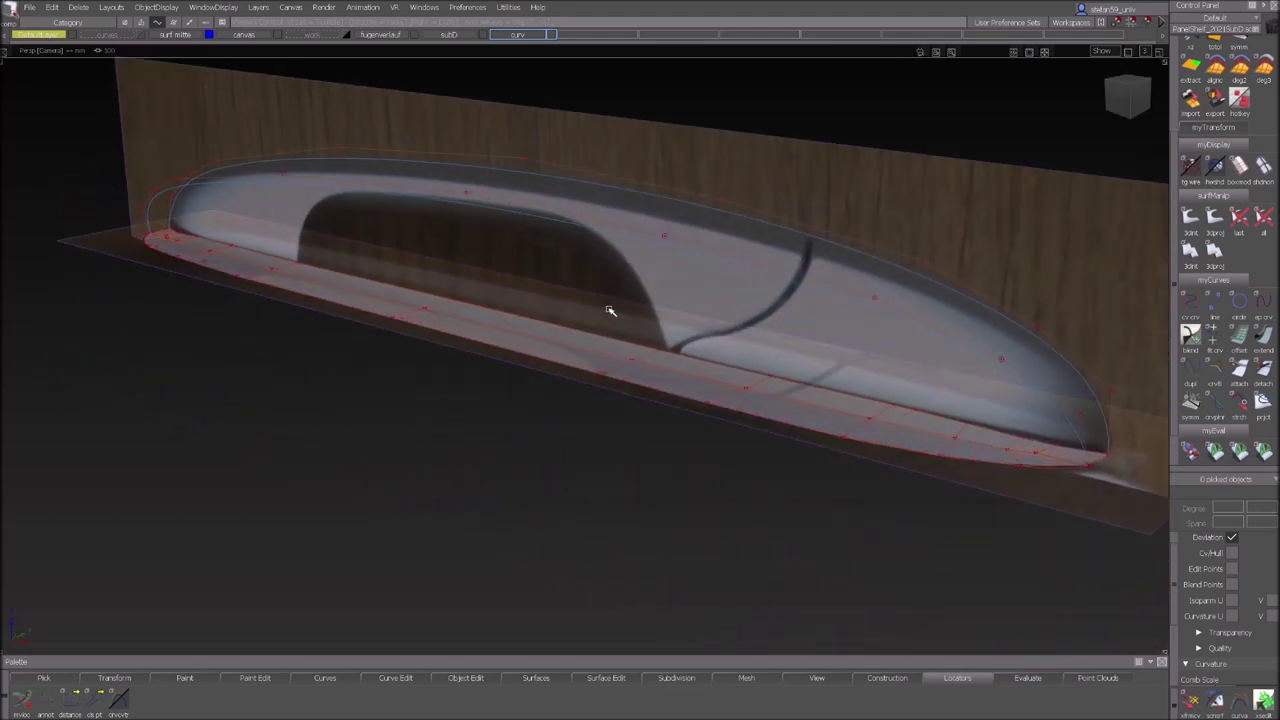
# Align the mesh's centre-line vertices to the upper profile curve in the side photo's plane using Subdiv Align To Curve with Closest projection.
pyautogui.click(1218, 65)
pyautogui.doubleClick(1218, 65)
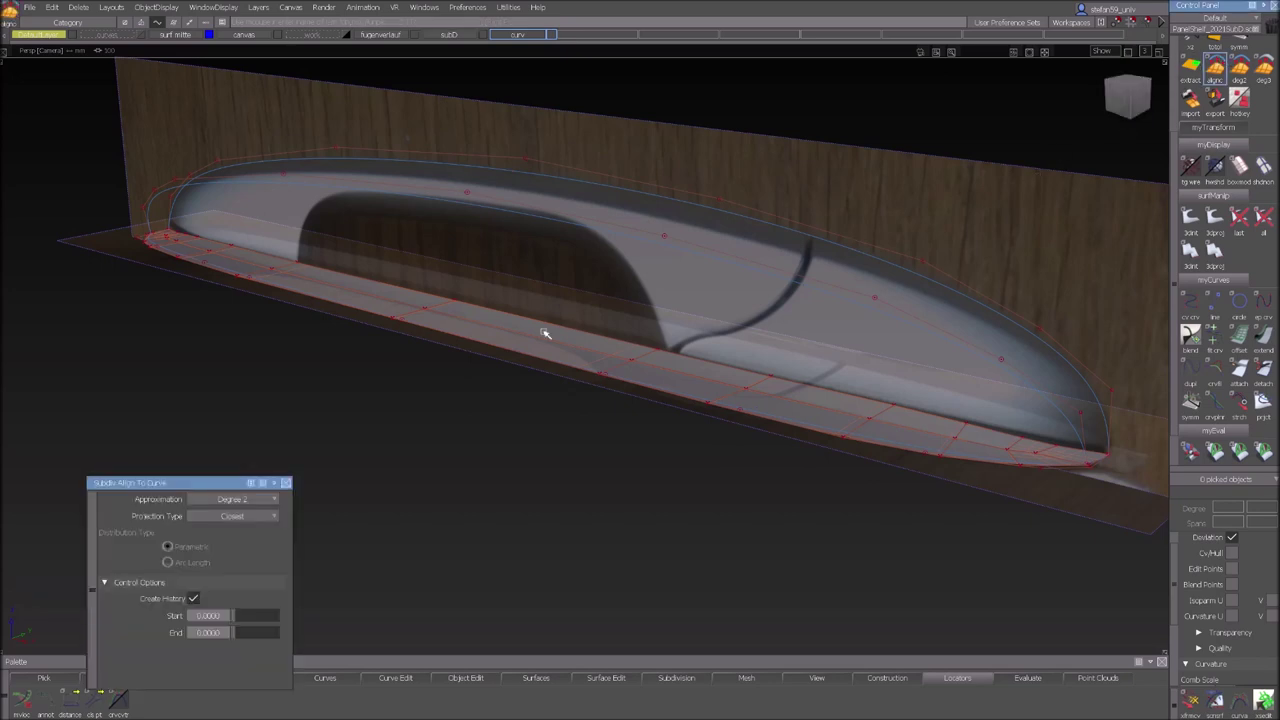
pyautogui.moveTo(228, 482); pyautogui.dragTo(236, 374)
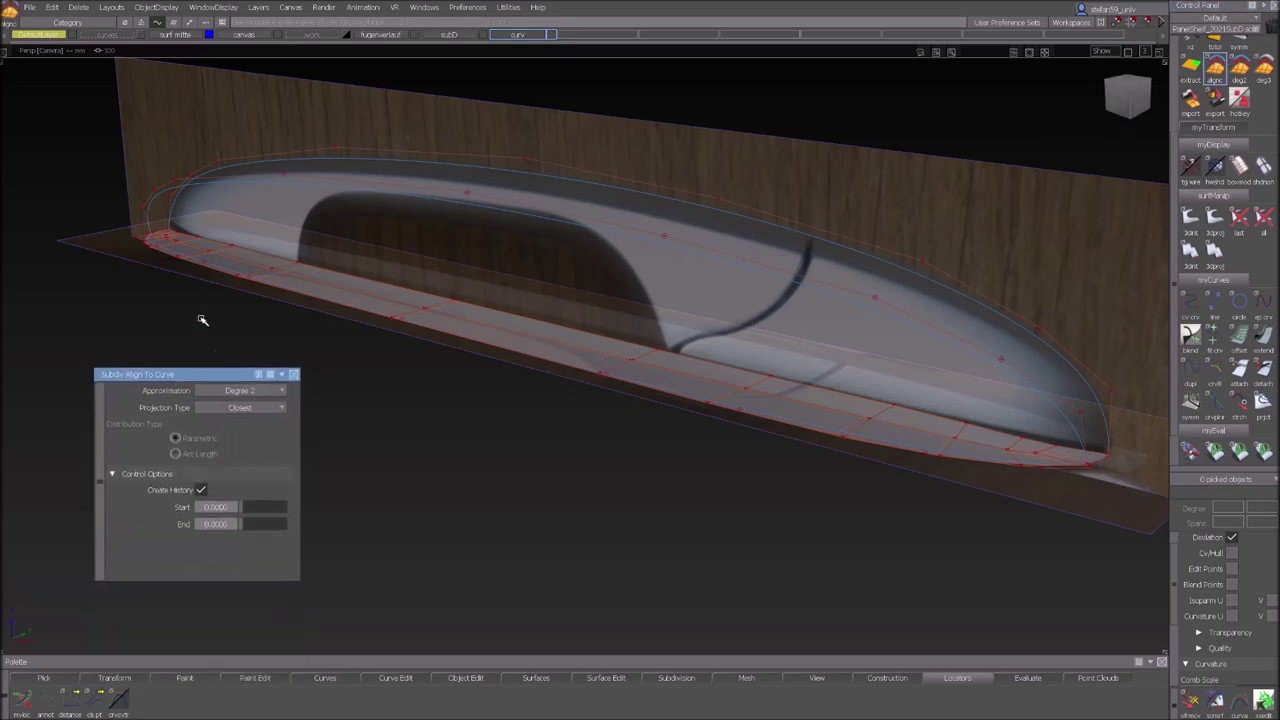
pyautogui.keyDown('alt'); pyautogui.keyDown('shift'); pyautogui.moveTo(185, 306); pyautogui.dragTo(277, 354); pyautogui.keyUp('shift'); pyautogui.keyUp('alt')
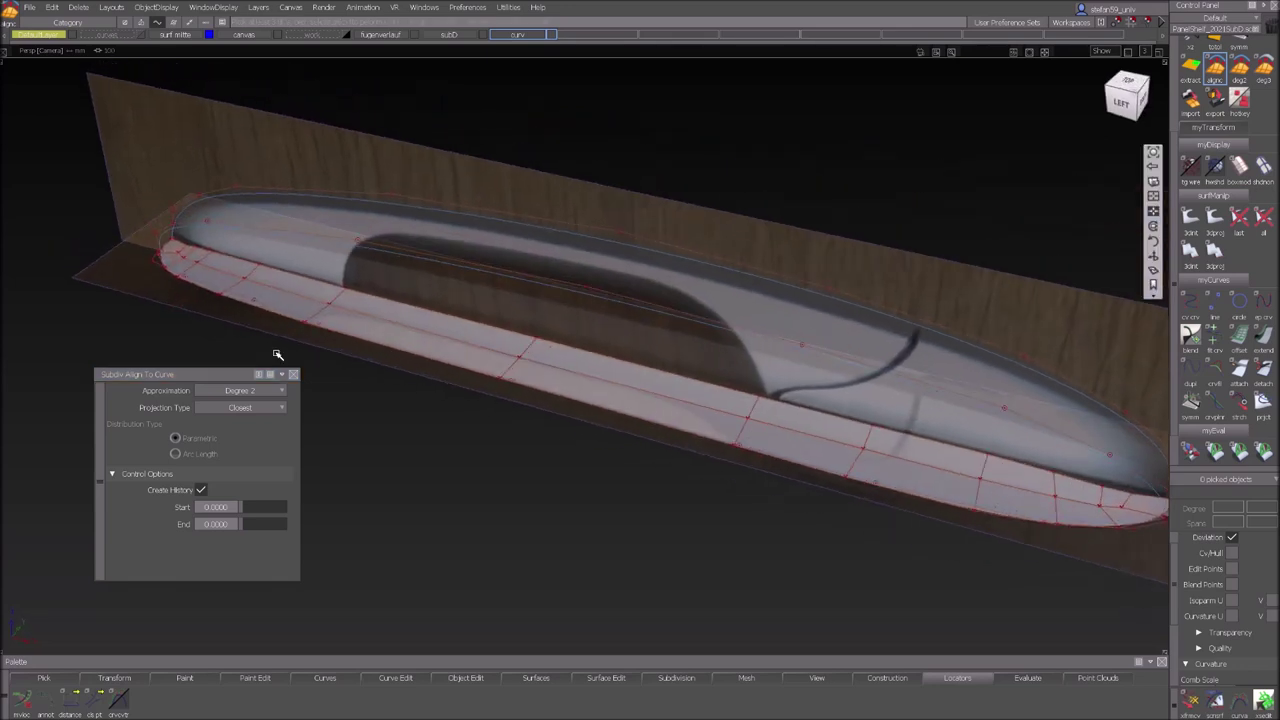
pyautogui.click(185, 245)
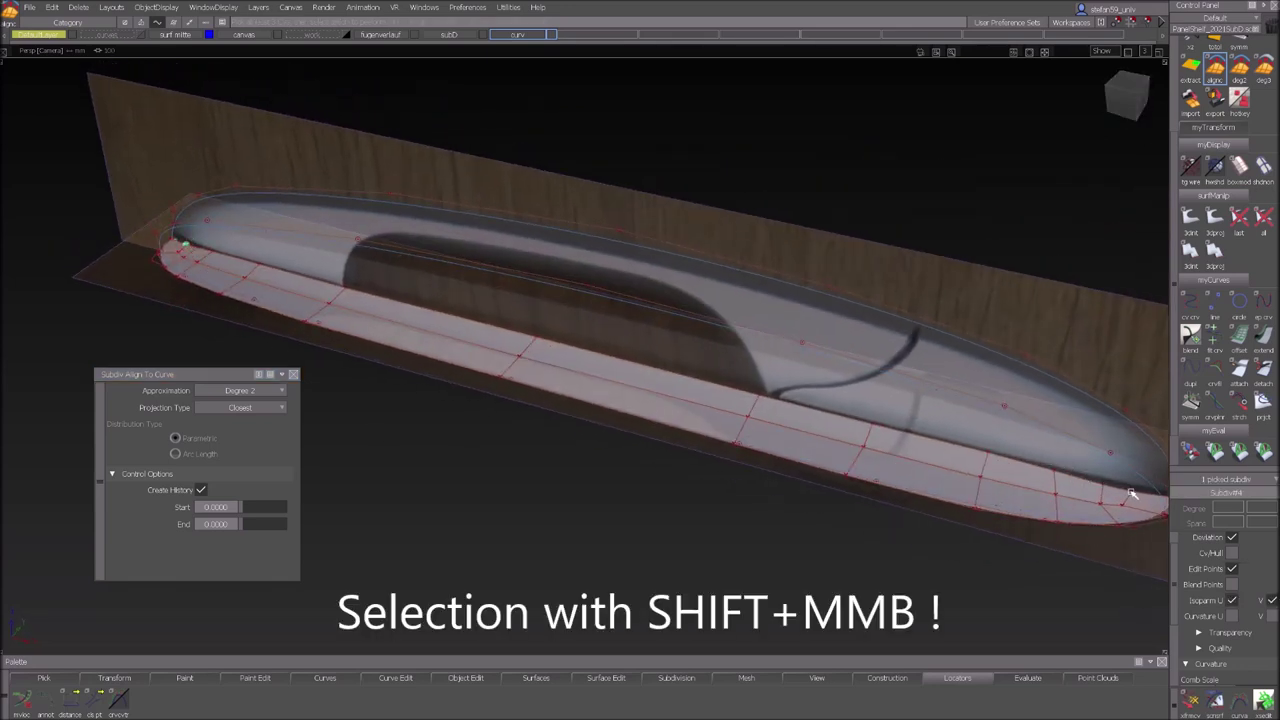
pyautogui.keyDown('shift'); pyautogui.middleClick(1128, 492); pyautogui.keyUp('shift')
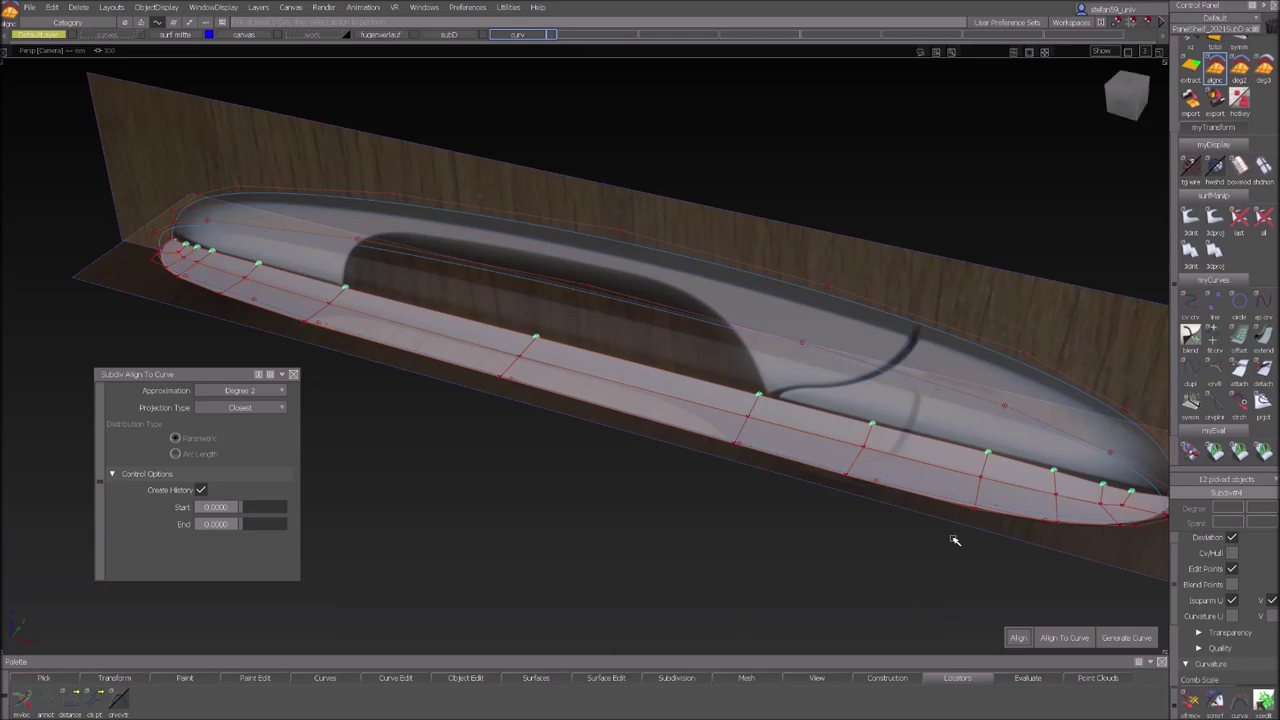
pyautogui.click(1060, 637)
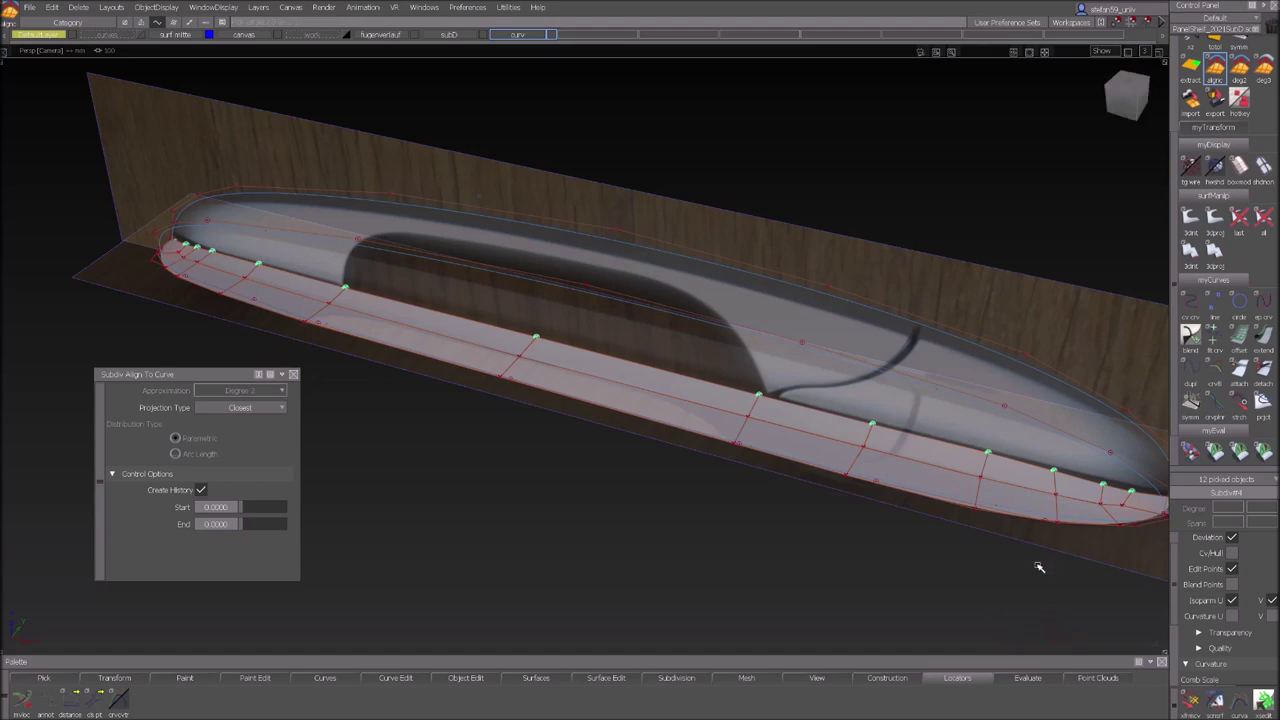
pyautogui.click(851, 308)
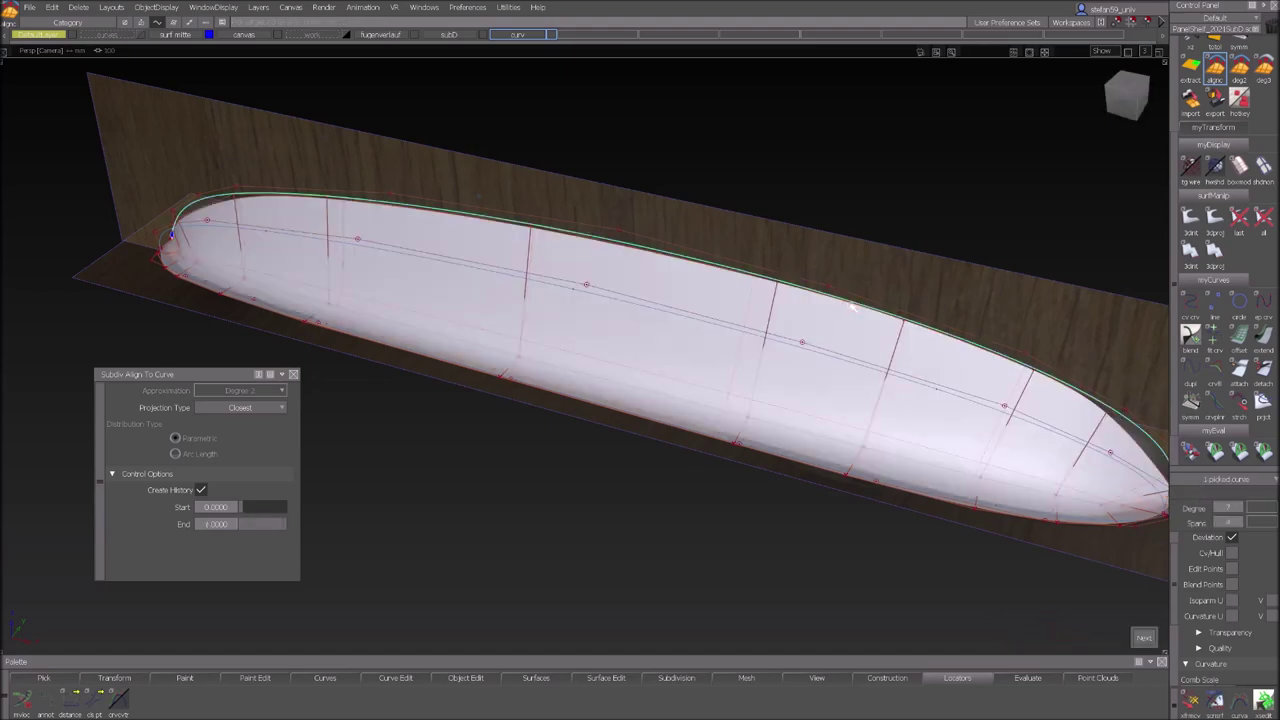
# Align the mesh's middle row of vertices to the middle guide curve using Subdiv Align To Curve with Closest projection.
pyautogui.keyDown('alt'); pyautogui.keyDown('shift'); pyautogui.moveTo(771, 409); pyautogui.dragTo(724, 366); pyautogui.keyUp('shift'); pyautogui.keyUp('alt')
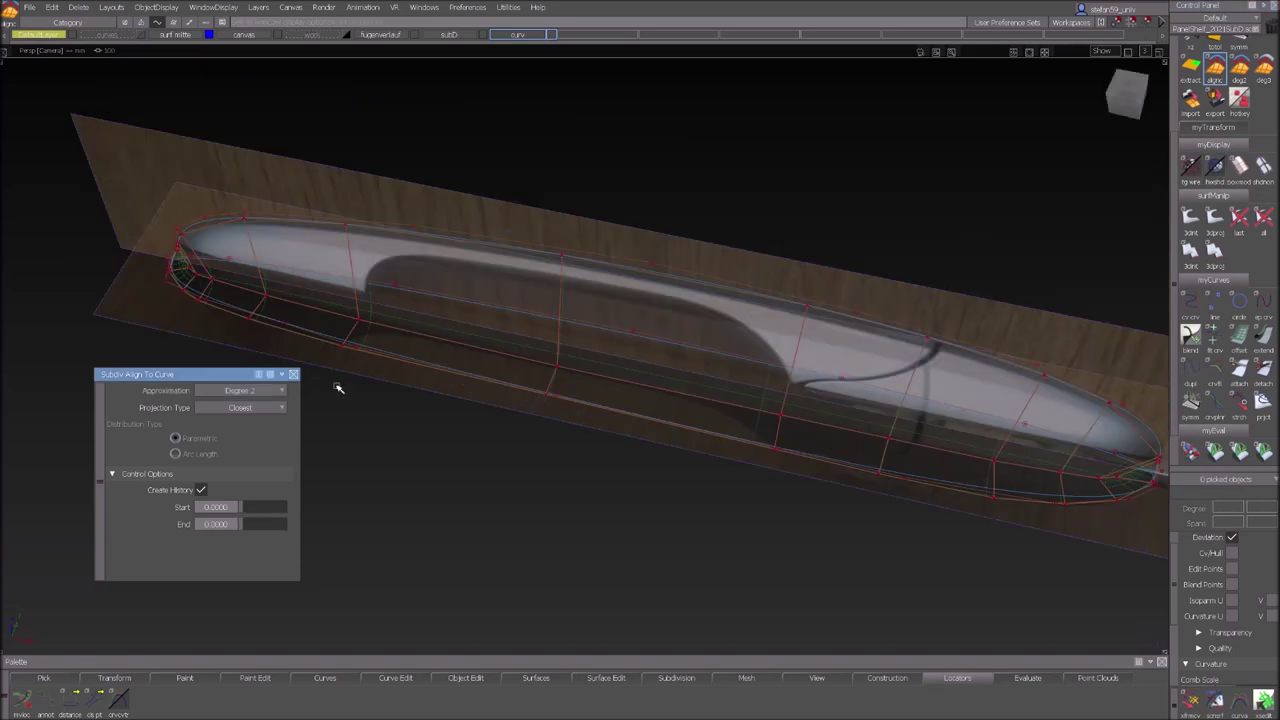
pyautogui.keyDown('ctrl'); pyautogui.keyDown('shift'); pyautogui.click(244, 337); pyautogui.keyUp('shift'); pyautogui.keyUp('ctrl')
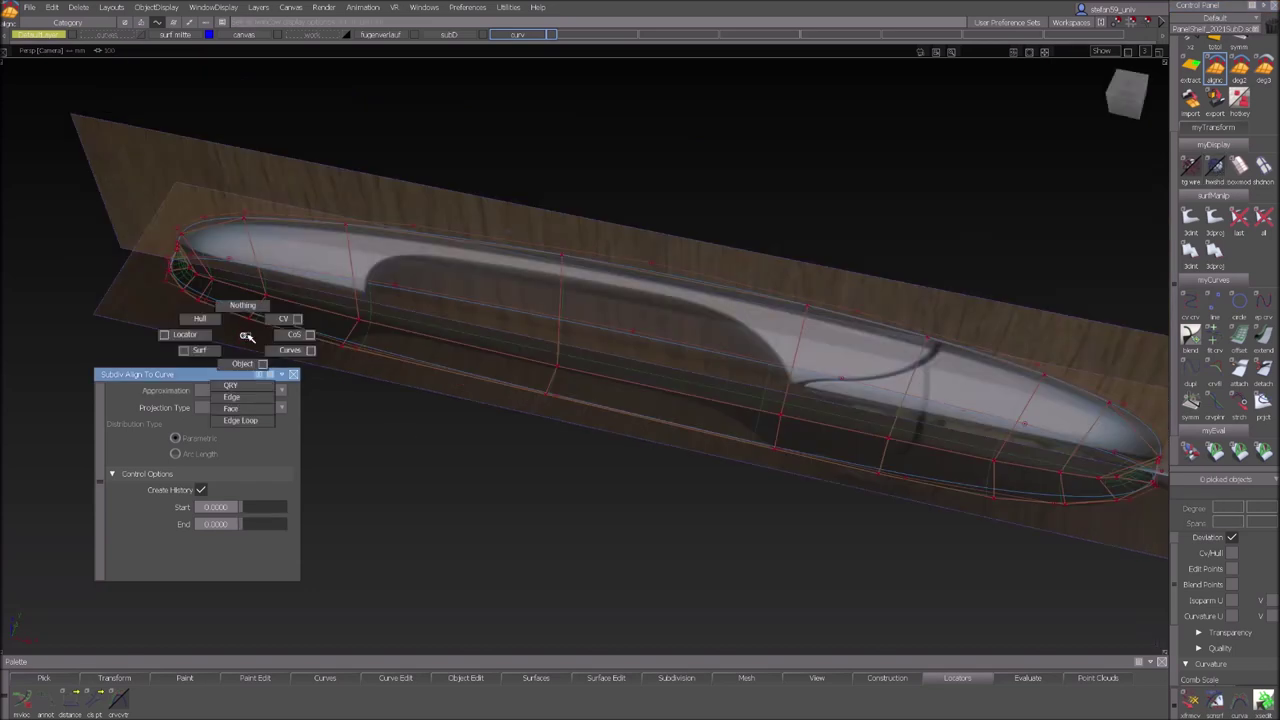
pyautogui.keyDown('alt'); pyautogui.keyDown('shift'); pyautogui.moveTo(277, 320); pyautogui.dragTo(310, 315); pyautogui.keyUp('shift'); pyautogui.keyUp('alt')
pyautogui.moveTo(226, 291)
pyautogui.keyDown('alt'); pyautogui.keyDown('shift'); pyautogui.mouseDown(button='right')
pyautogui.moveTo(220, 277)
pyautogui.moveTo(243, 283)
pyautogui.mouseUp(button='right'); pyautogui.keyUp('shift'); pyautogui.keyUp('alt')
pyautogui.keyDown('alt'); pyautogui.keyDown('shift'); pyautogui.moveTo(243, 283); pyautogui.dragTo(247, 304, button='middle'); pyautogui.keyUp('shift'); pyautogui.keyUp('alt')
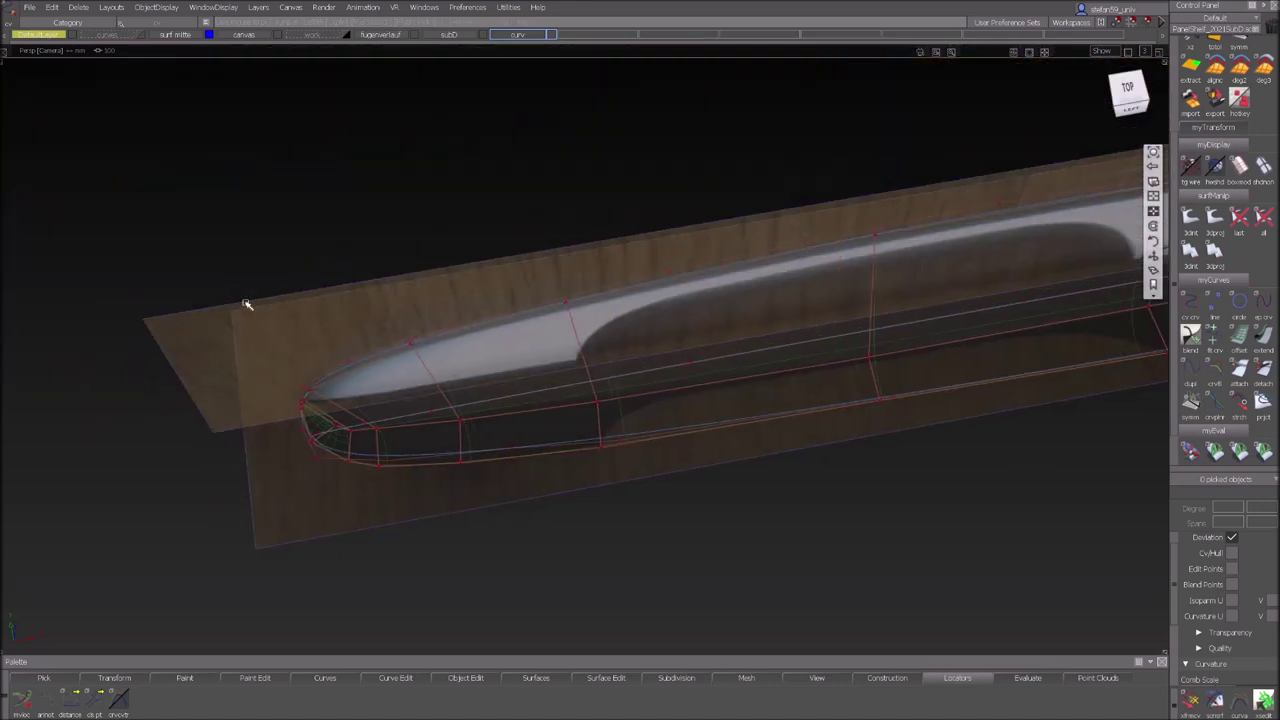
pyautogui.click(333, 428)
pyautogui.keyDown('alt'); pyautogui.keyDown('shift'); pyautogui.moveTo(791, 464); pyautogui.dragTo(734, 475, button='right'); pyautogui.keyUp('shift'); pyautogui.keyUp('alt')
pyautogui.keyDown('alt'); pyautogui.keyDown('shift'); pyautogui.moveTo(674, 472); pyautogui.dragTo(190, 518, button='middle'); pyautogui.keyUp('shift'); pyautogui.keyUp('alt')
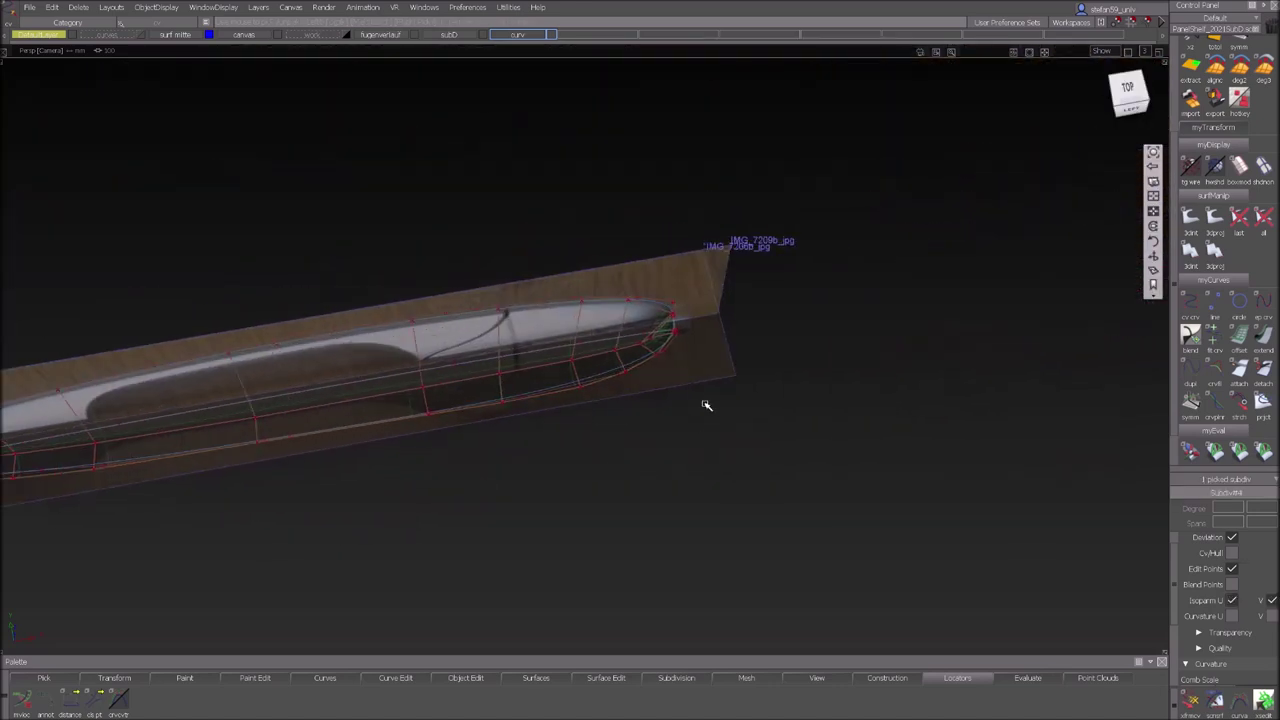
pyautogui.click(654, 338)
pyautogui.keyDown('alt'); pyautogui.keyDown('shift'); pyautogui.moveTo(447, 470); pyautogui.dragTo(799, 403, button='middle'); pyautogui.keyUp('shift'); pyautogui.keyUp('alt')
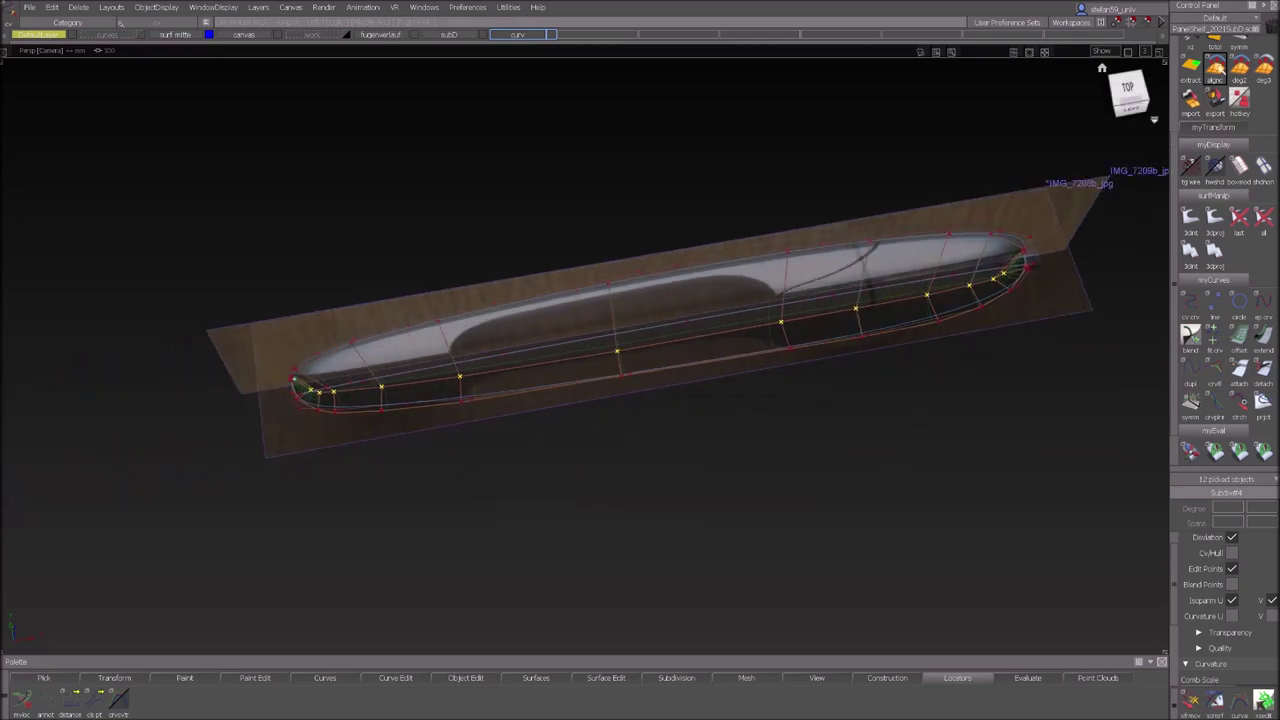
pyautogui.doubleClick(1215, 68)
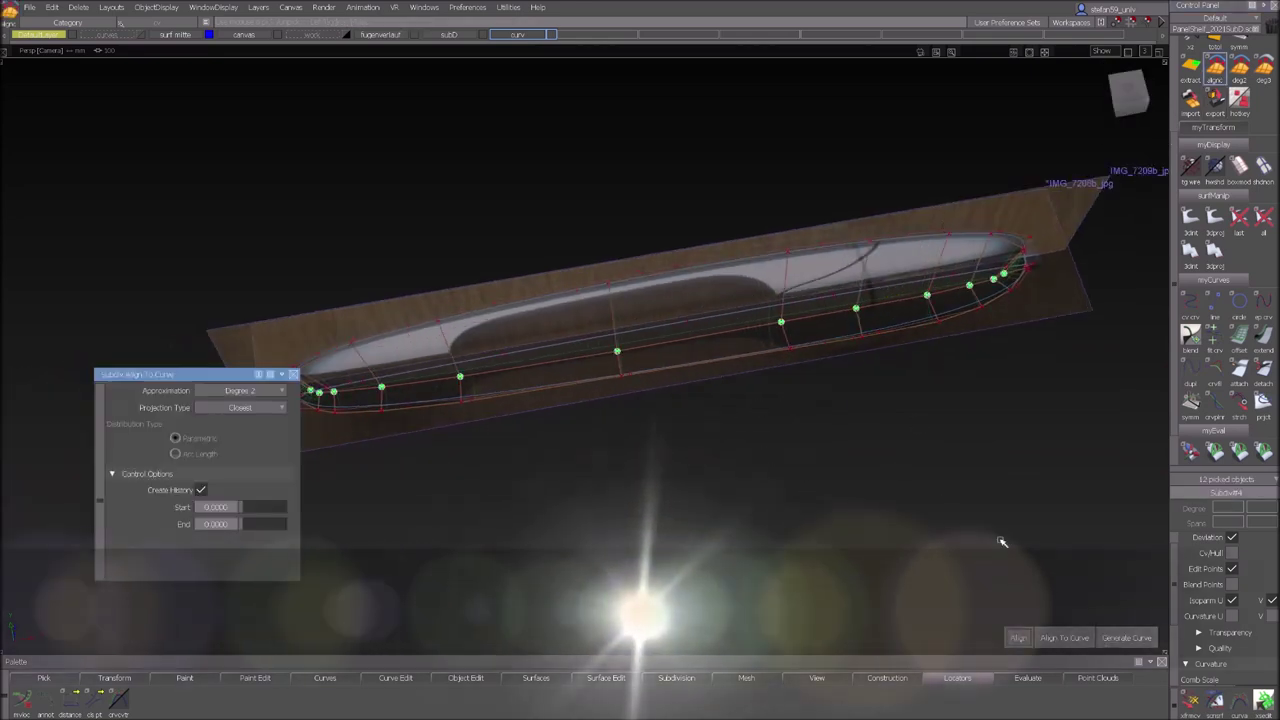
pyautogui.click(703, 317)
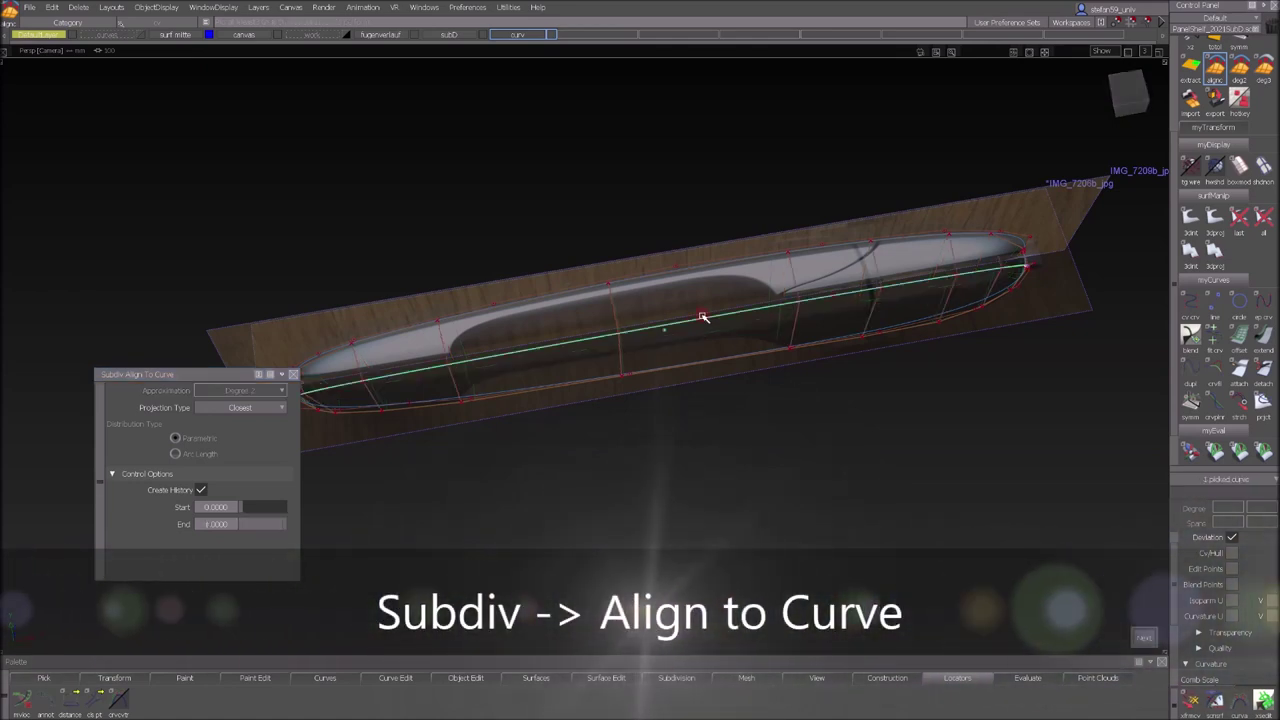
# Display the aligned mesh shaded and finish the middle-row alignment.
pyautogui.keyDown('alt'); pyautogui.keyDown('shift'); pyautogui.moveTo(783, 480); pyautogui.dragTo(672, 356); pyautogui.keyUp('shift'); pyautogui.keyUp('alt')
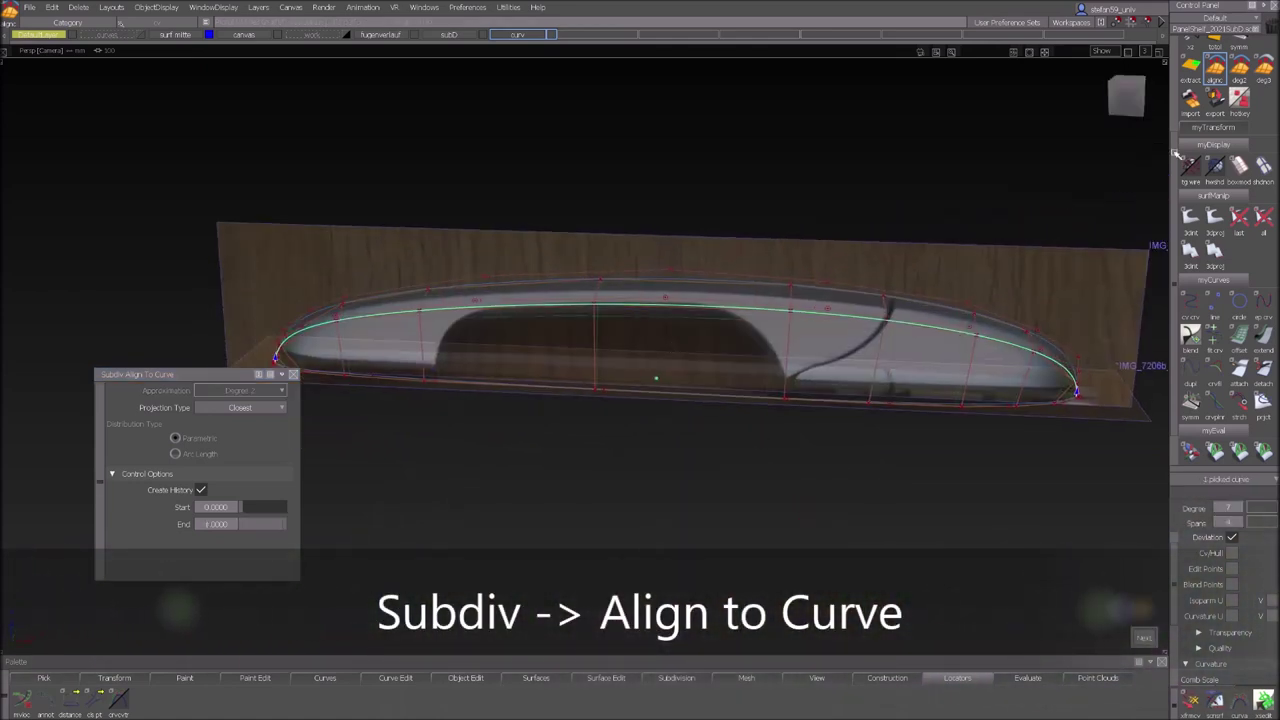
pyautogui.click(1214, 168)
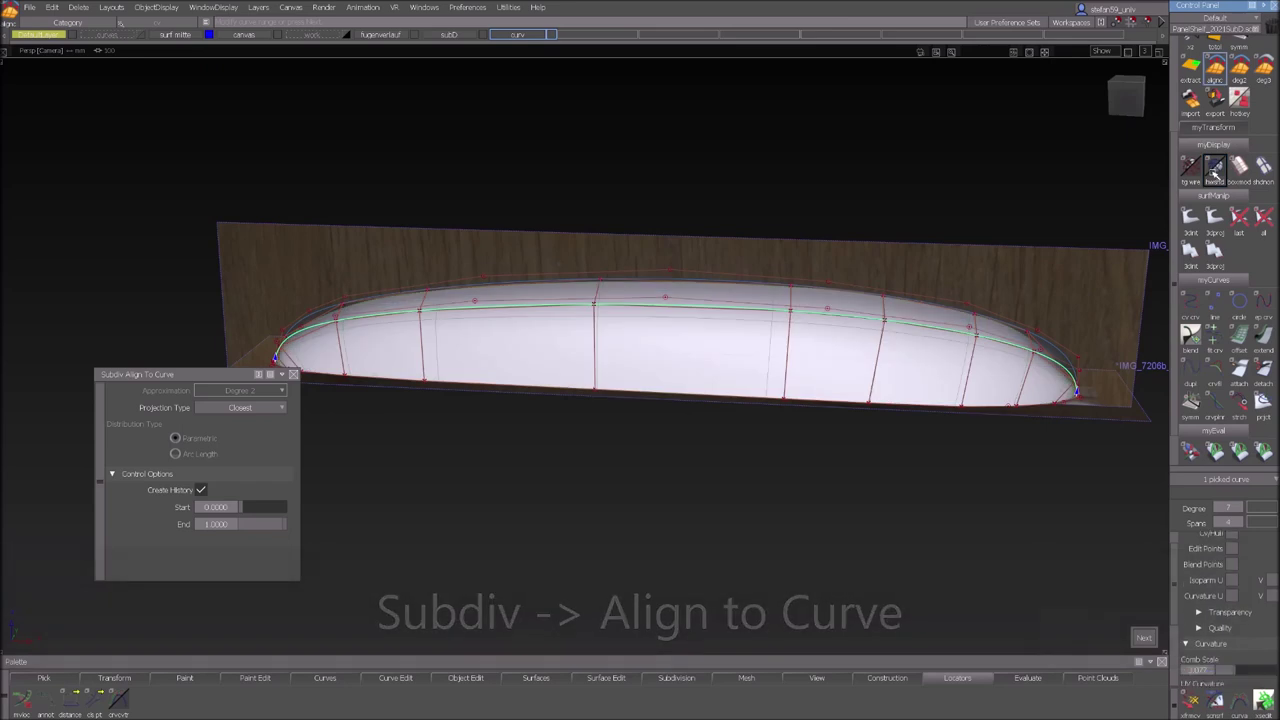
pyautogui.keyDown('alt'); pyautogui.keyDown('shift'); pyautogui.moveTo(920, 325); pyautogui.dragTo(777, 317); pyautogui.keyUp('shift'); pyautogui.keyUp('alt')
pyautogui.keyDown('alt'); pyautogui.keyDown('shift'); pyautogui.moveTo(850, 387); pyautogui.dragTo(791, 405); pyautogui.keyUp('shift'); pyautogui.keyUp('alt')
pyautogui.press('space')
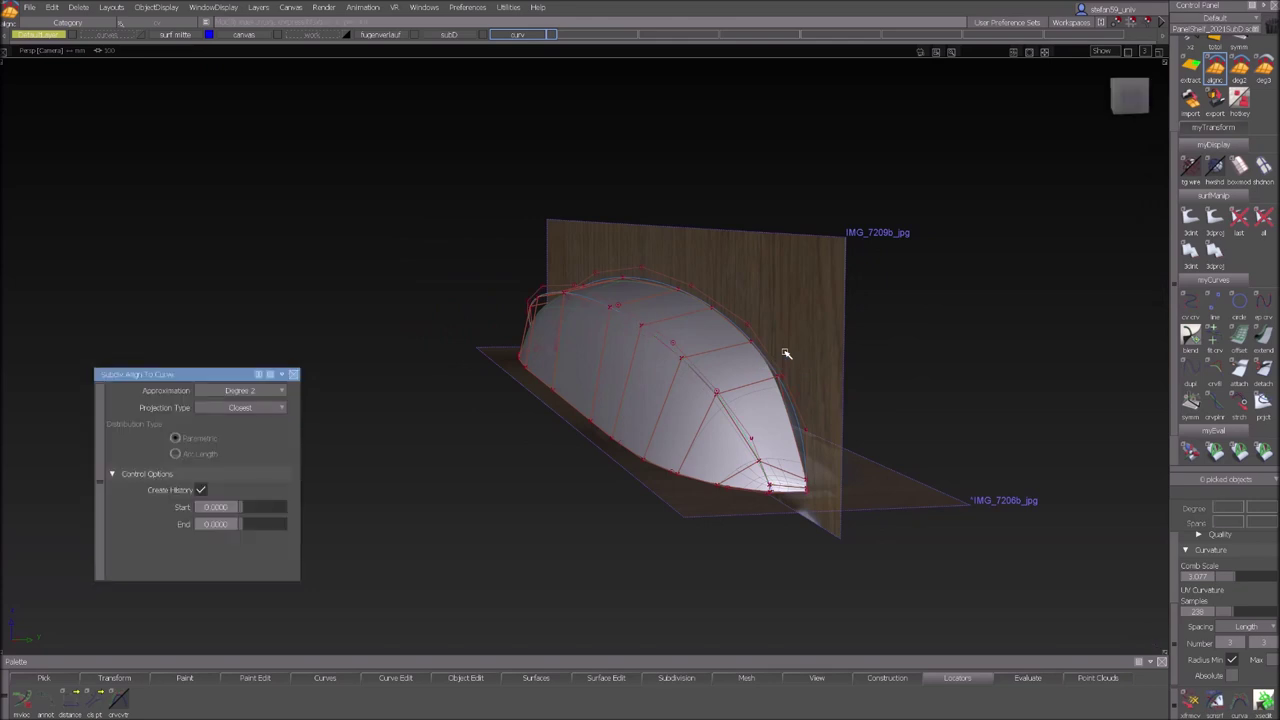
# Pick the whole subdivision mesh and assign it to the subD layer, showing its mirrored half.
pyautogui.keyDown('ctrl'); pyautogui.keyDown('shift'); pyautogui.click(687, 343); pyautogui.keyUp('shift'); pyautogui.keyUp('ctrl')
pyautogui.keyDown('ctrl'); pyautogui.keyDown('shift'); pyautogui.moveTo(688, 343); pyautogui.dragTo(393, 188); pyautogui.keyUp('shift'); pyautogui.keyUp('ctrl')
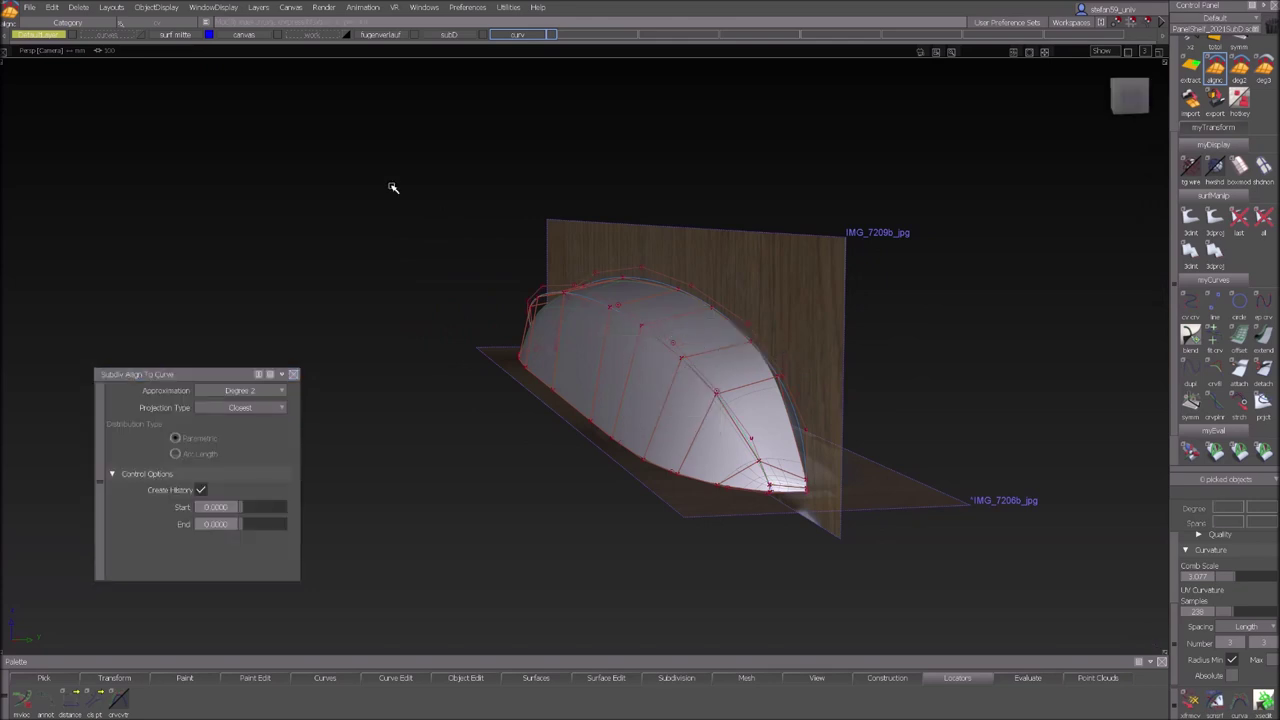
pyautogui.keyDown('ctrl'); pyautogui.keyDown('shift'); pyautogui.click(532, 217); pyautogui.keyUp('shift'); pyautogui.keyUp('ctrl')
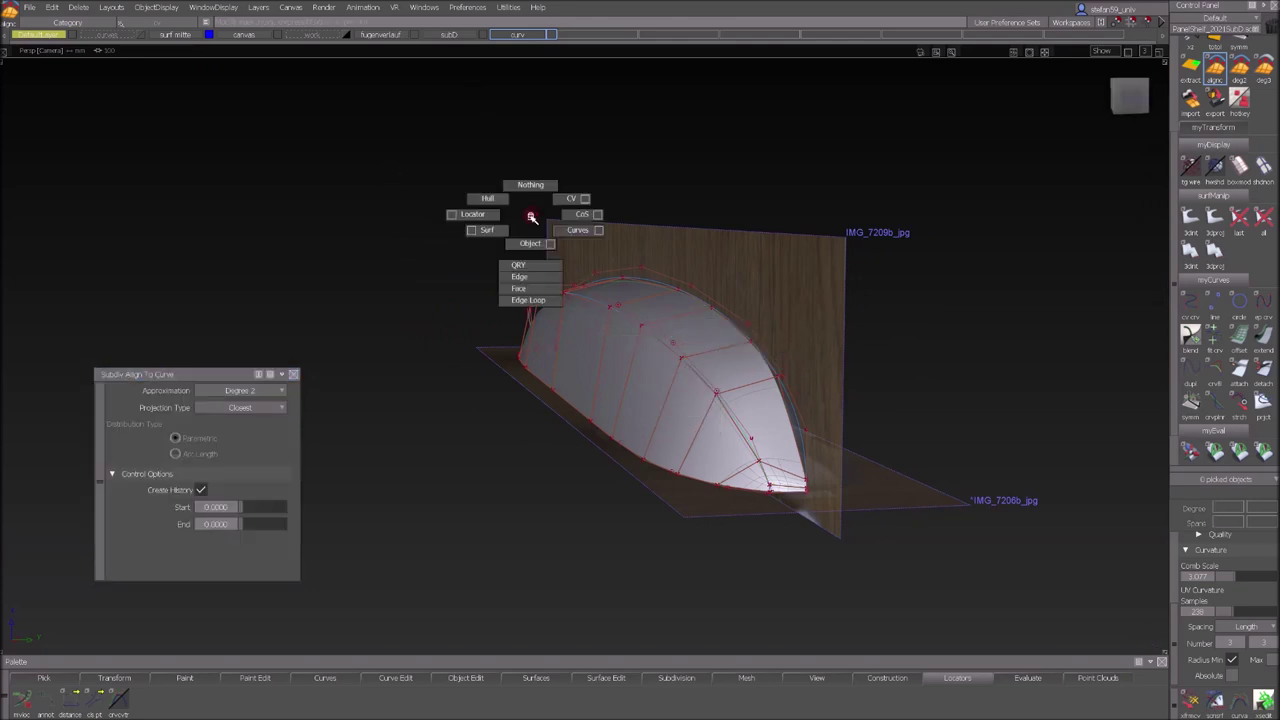
pyautogui.keyDown('ctrl'); pyautogui.keyDown('shift'); pyautogui.moveTo(530, 215); pyautogui.dragTo(523, 243); pyautogui.keyUp('shift'); pyautogui.keyUp('ctrl')
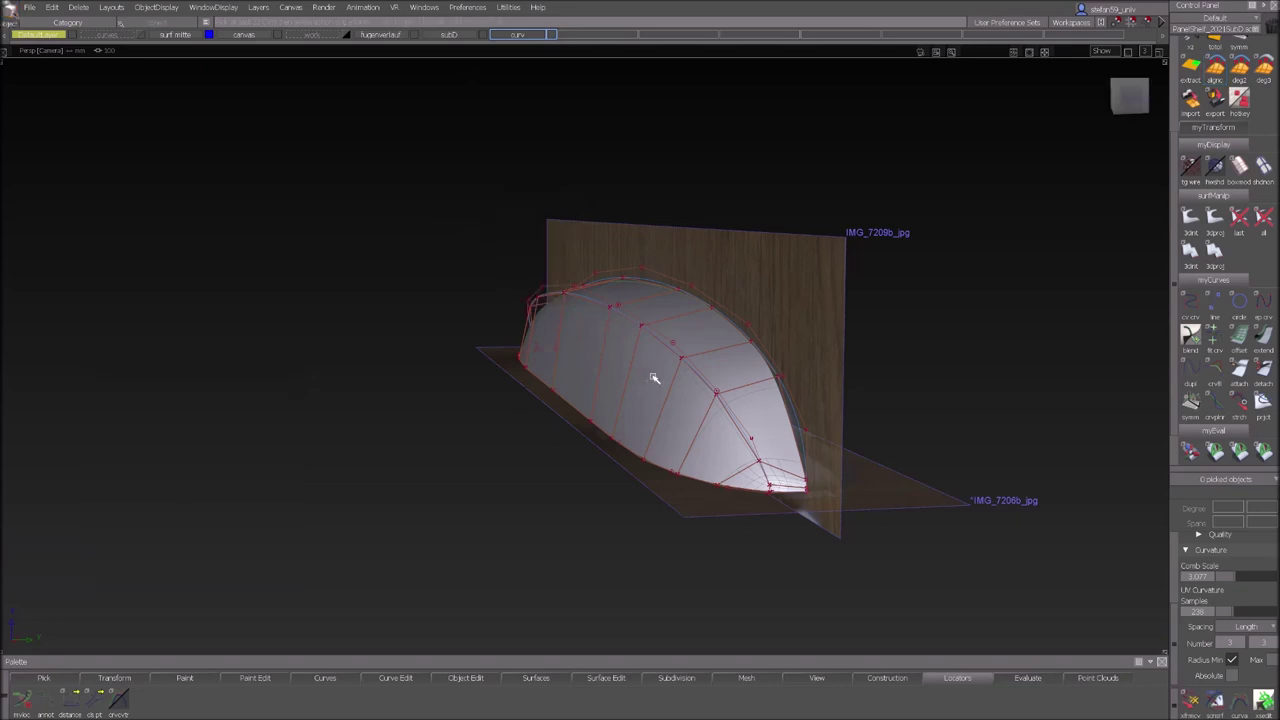
pyautogui.click(640, 371)
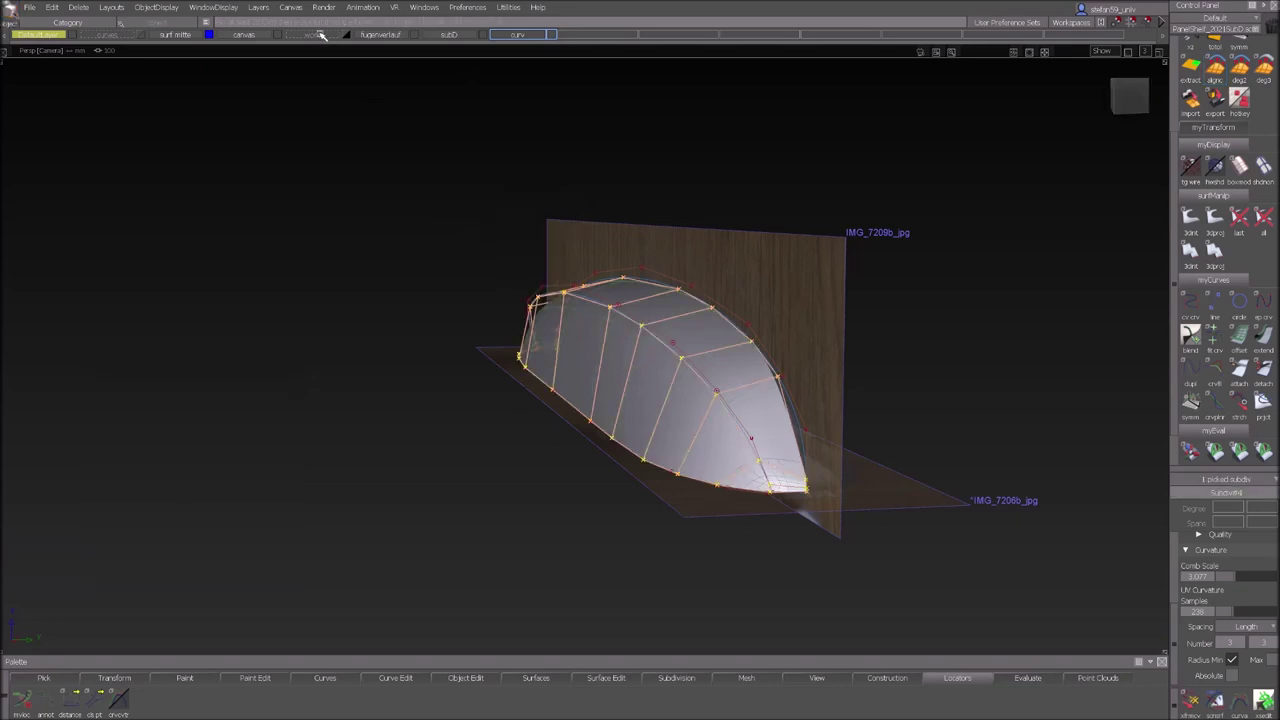
pyautogui.moveTo(442, 37); pyautogui.dragTo(444, 48)
pyautogui.click(469, 36)
pyautogui.click(467, 96)
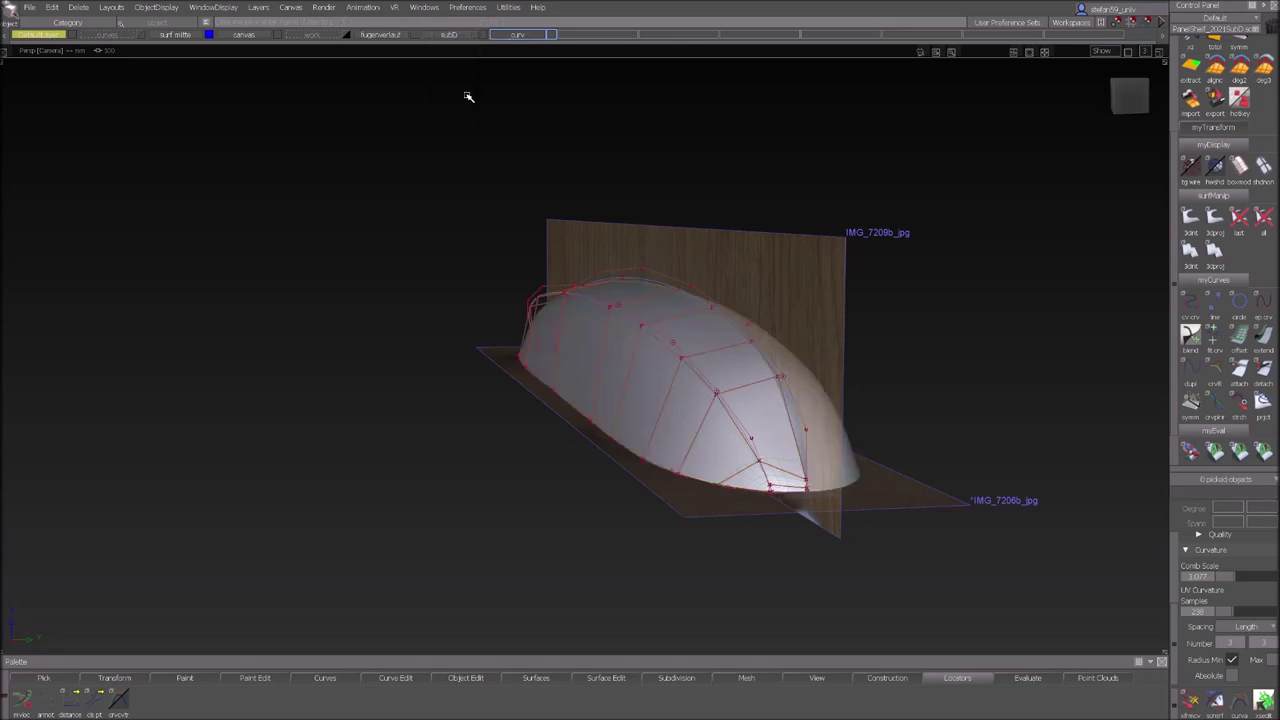
# Pick the upper profile curve and raise it slightly with Non_p Scale to make the handle's crown higher.
pyautogui.keyDown('ctrl'); pyautogui.keyDown('shift'); pyautogui.click(692, 372); pyautogui.keyUp('shift'); pyautogui.keyUp('ctrl')
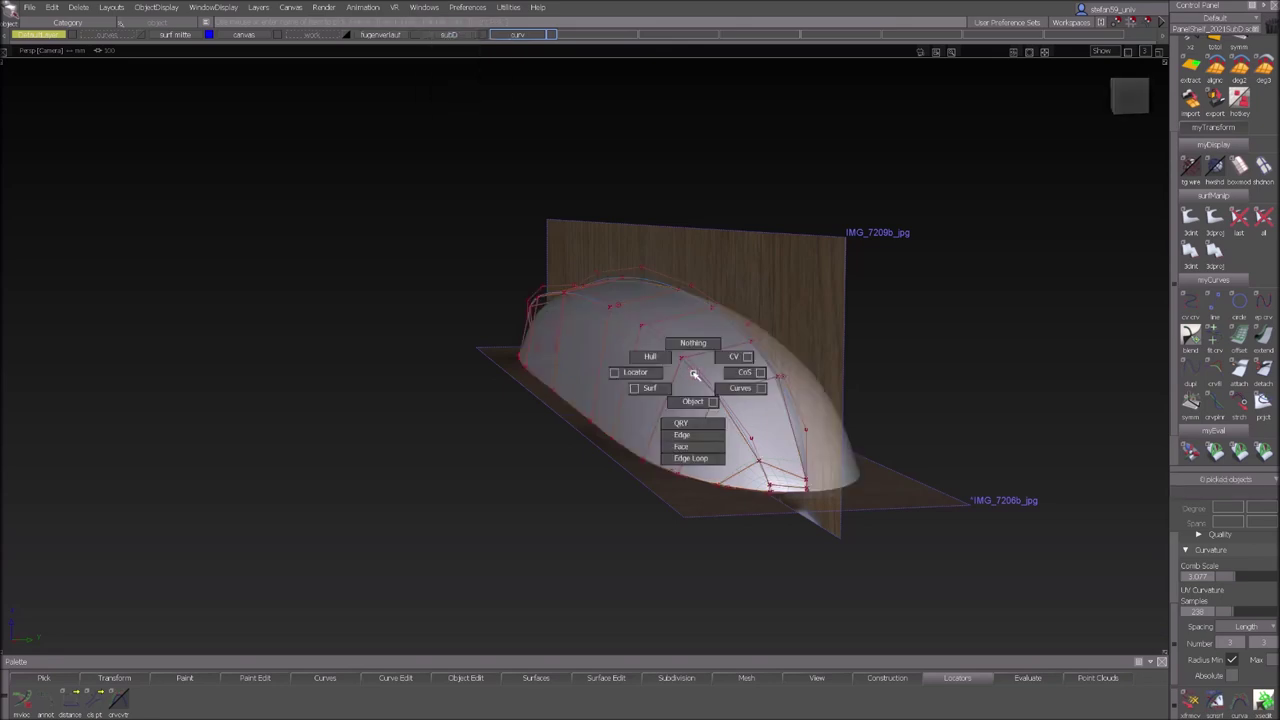
pyautogui.keyDown('ctrl'); pyautogui.keyDown('shift'); pyautogui.moveTo(731, 391); pyautogui.dragTo(731, 391); pyautogui.keyUp('shift'); pyautogui.keyUp('ctrl')
pyautogui.click(730, 311)
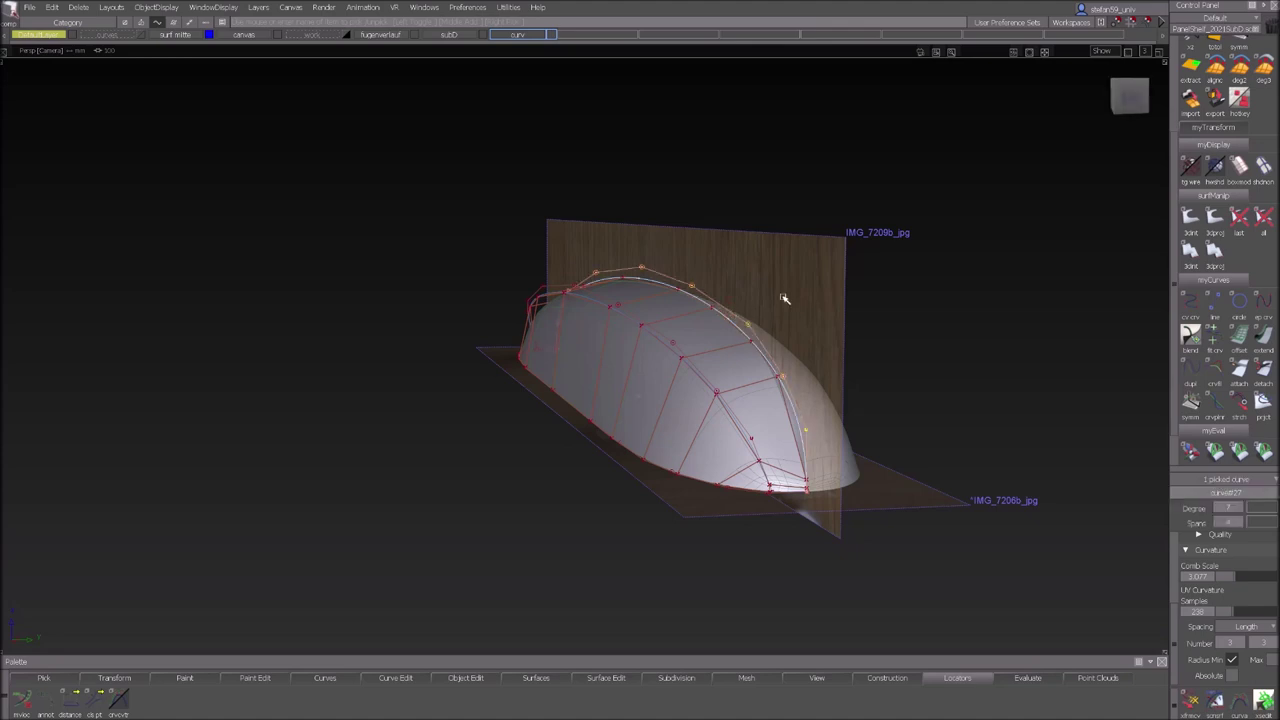
pyautogui.keyDown('ctrl'); pyautogui.keyDown('shift'); pyautogui.moveTo(784, 298); pyautogui.dragTo(787, 347, button='middle'); pyautogui.keyUp('shift'); pyautogui.keyUp('ctrl')
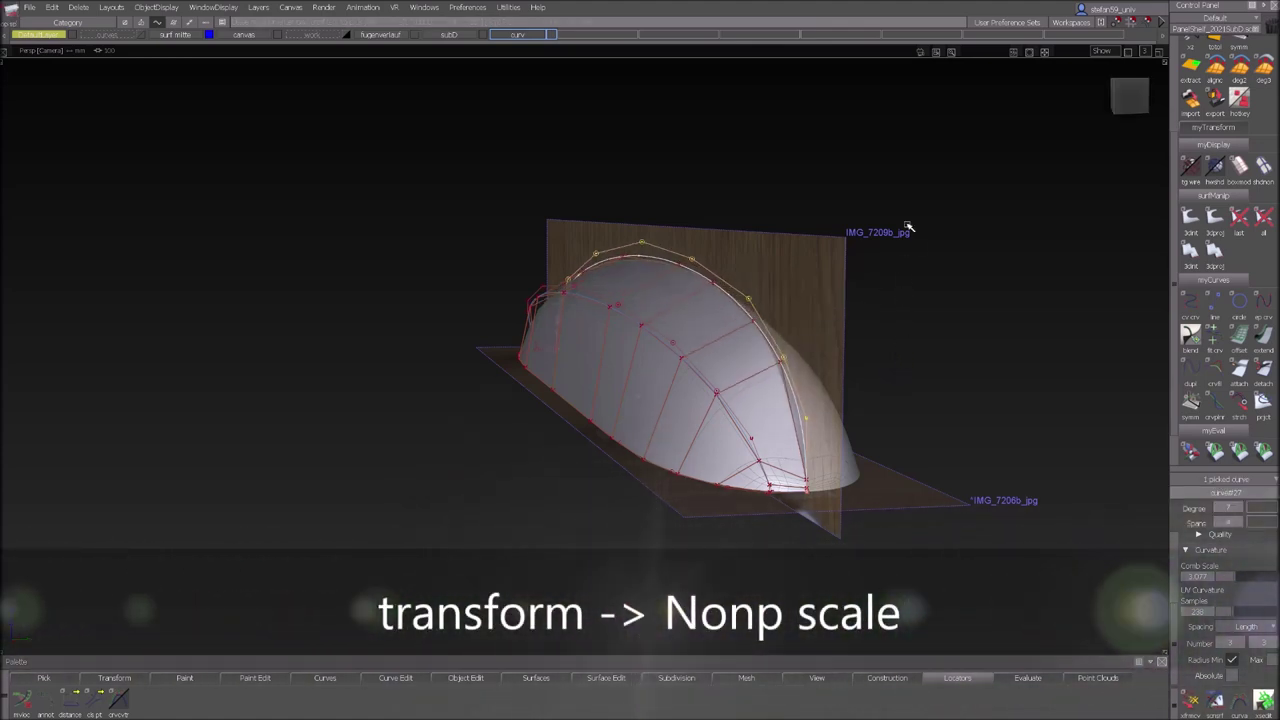
pyautogui.moveTo(908, 227); pyautogui.dragTo(883, 326, button='right')
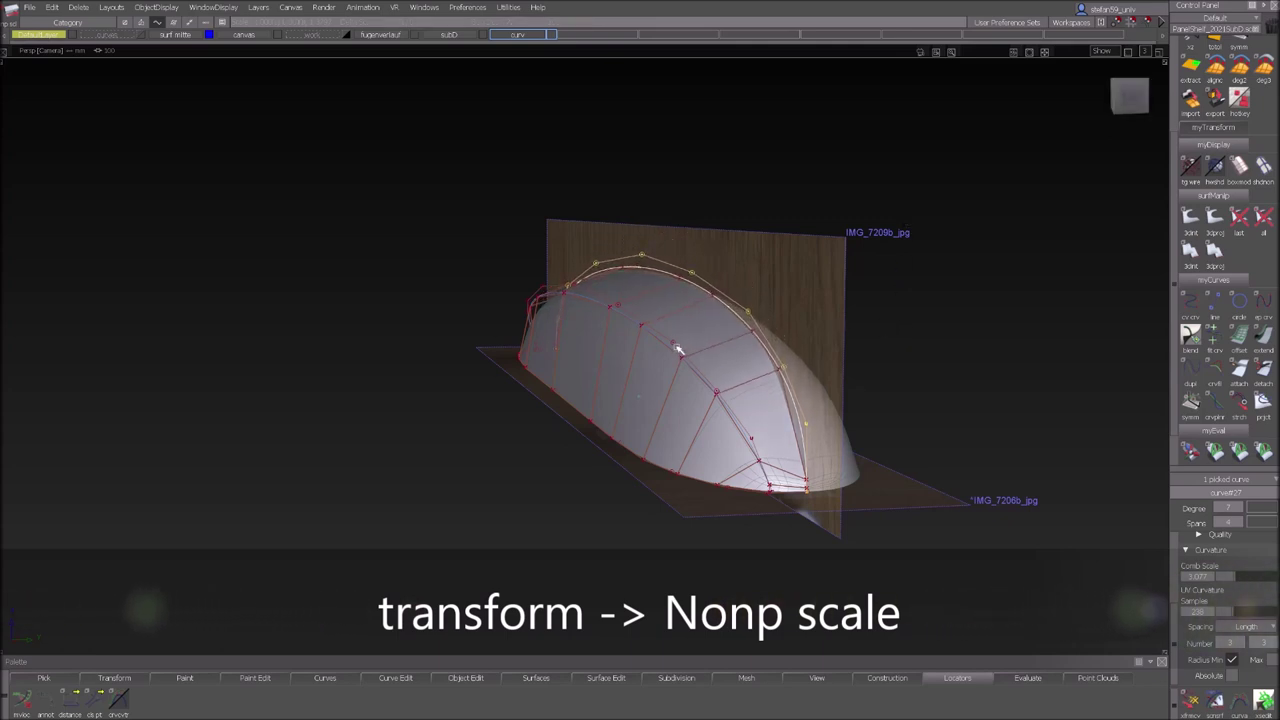
# Pick the middle guide curve, adjust its height slightly with Non_p Scale and check the vertex row along it.
pyautogui.click(678, 349)
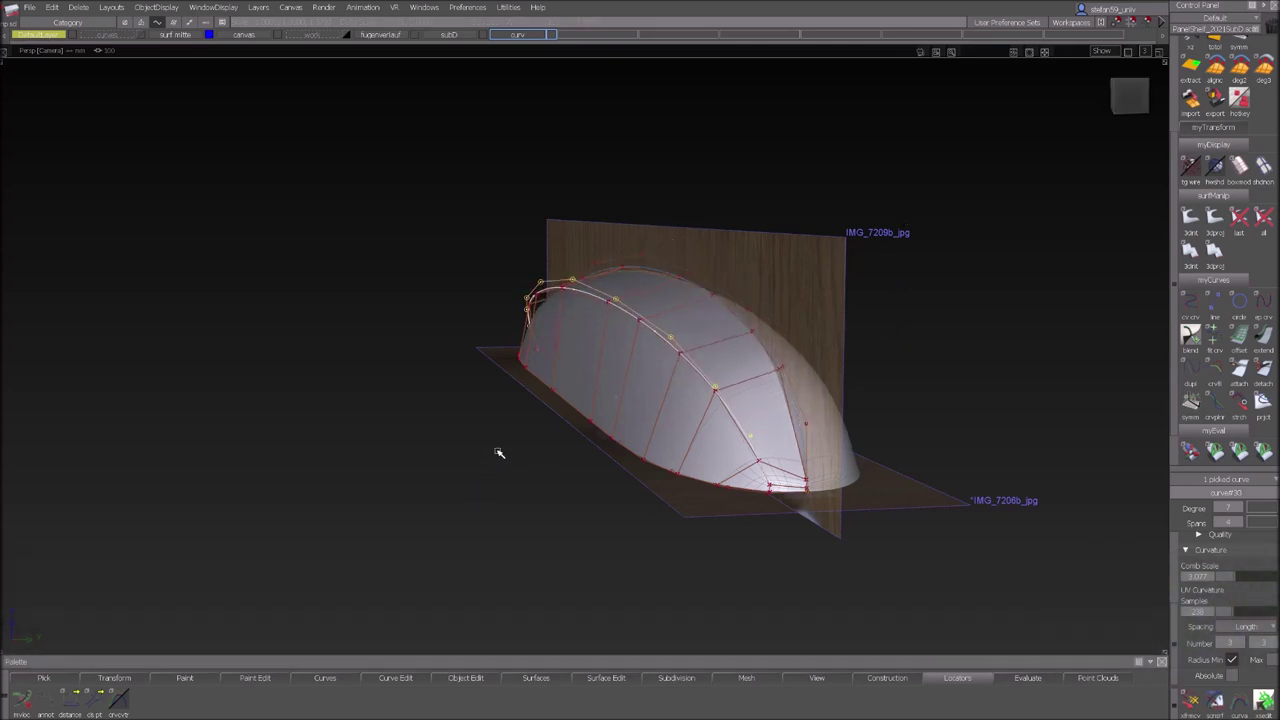
pyautogui.moveTo(497, 452)
pyautogui.mouseDown(button='right')
pyautogui.moveTo(506, 431)
pyautogui.moveTo(501, 460)
pyautogui.mouseUp(button='right')
pyautogui.keyDown('alt'); pyautogui.keyDown('shift'); pyautogui.moveTo(487, 483); pyautogui.dragTo(940, 484); pyautogui.keyUp('shift'); pyautogui.keyUp('alt')
pyautogui.keyDown('alt'); pyautogui.keyDown('shift'); pyautogui.moveTo(396, 400); pyautogui.dragTo(404, 416, button='right'); pyautogui.keyUp('shift'); pyautogui.keyUp('alt')
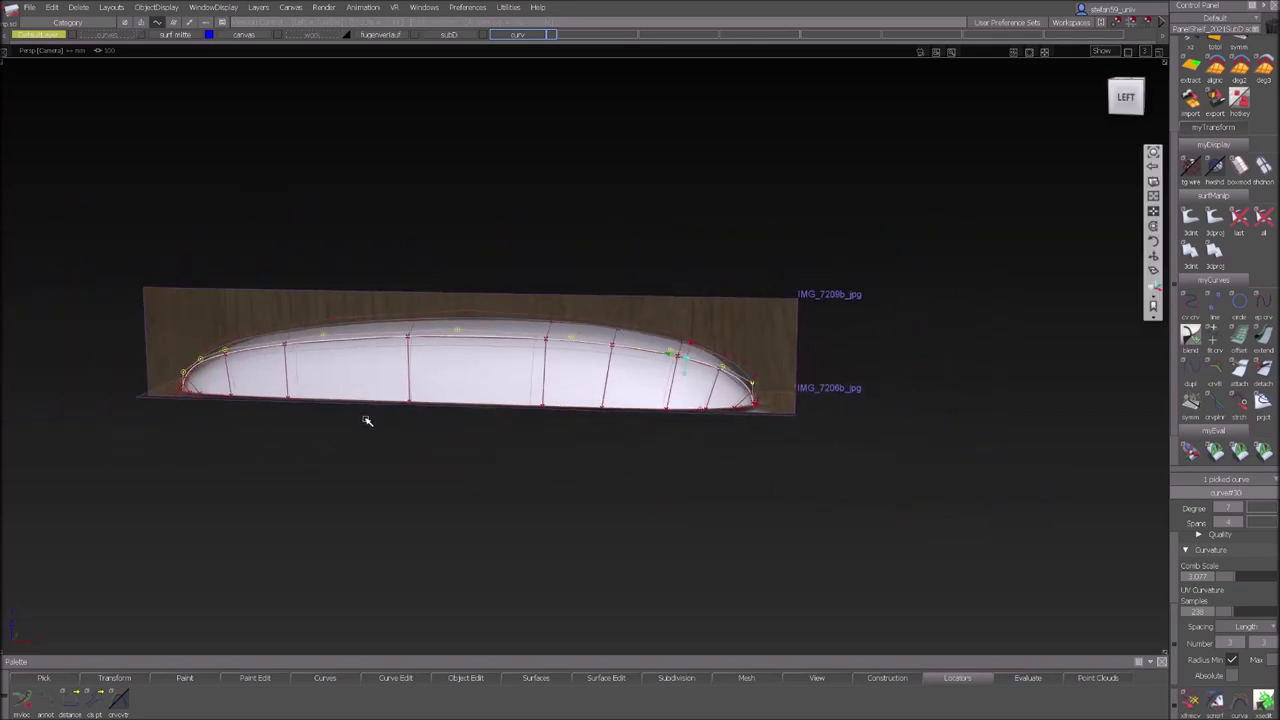
pyautogui.keyDown('alt'); pyautogui.keyDown('shift'); pyautogui.moveTo(367, 422); pyautogui.dragTo(294, 414, button='middle'); pyautogui.keyUp('shift'); pyautogui.keyUp('alt')
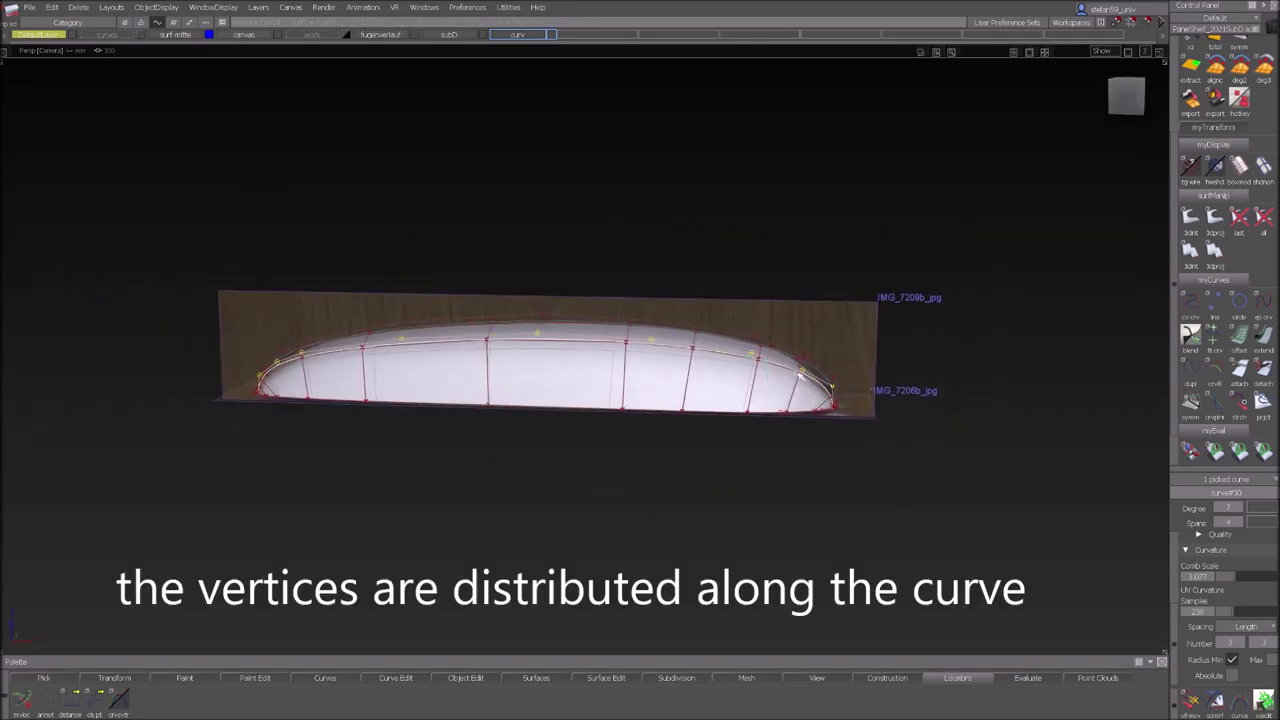
pyautogui.keyDown('alt'); pyautogui.keyDown('shift'); pyautogui.moveTo(466, 431); pyautogui.dragTo(680, 400); pyautogui.keyUp('shift'); pyautogui.keyUp('alt')
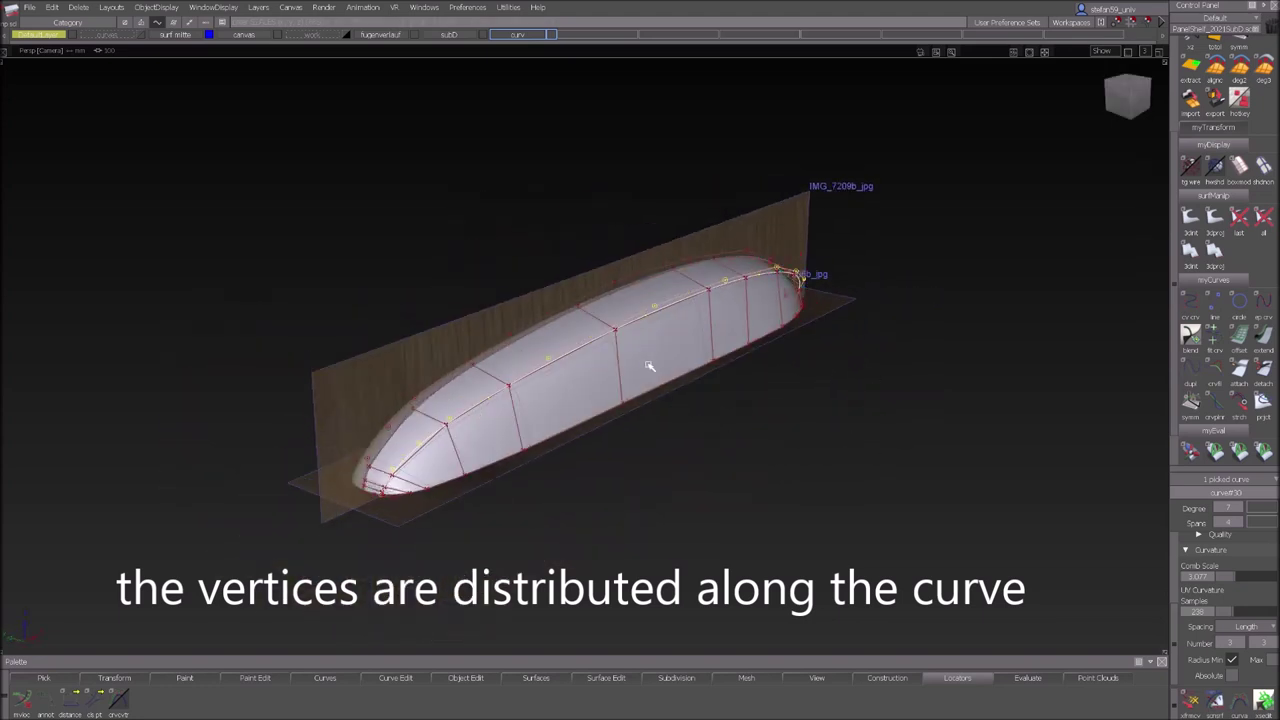
# Pick the outer guide curve at the handle's base and widen it outward with Non_p Scale.
pyautogui.click(697, 370)
pyautogui.keyDown('ctrl'); pyautogui.keyDown('shift'); pyautogui.moveTo(691, 443); pyautogui.dragTo(692, 445, button='middle'); pyautogui.keyUp('shift'); pyautogui.keyUp('ctrl')
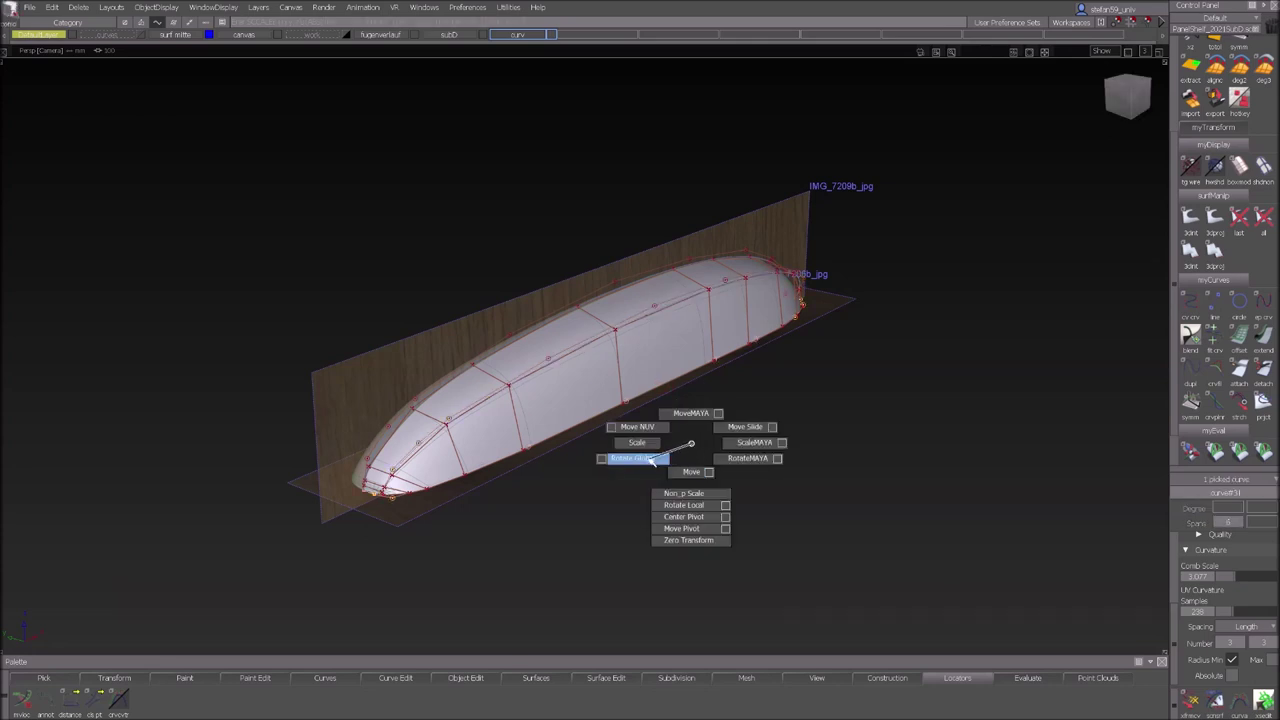
pyautogui.click(683, 494)
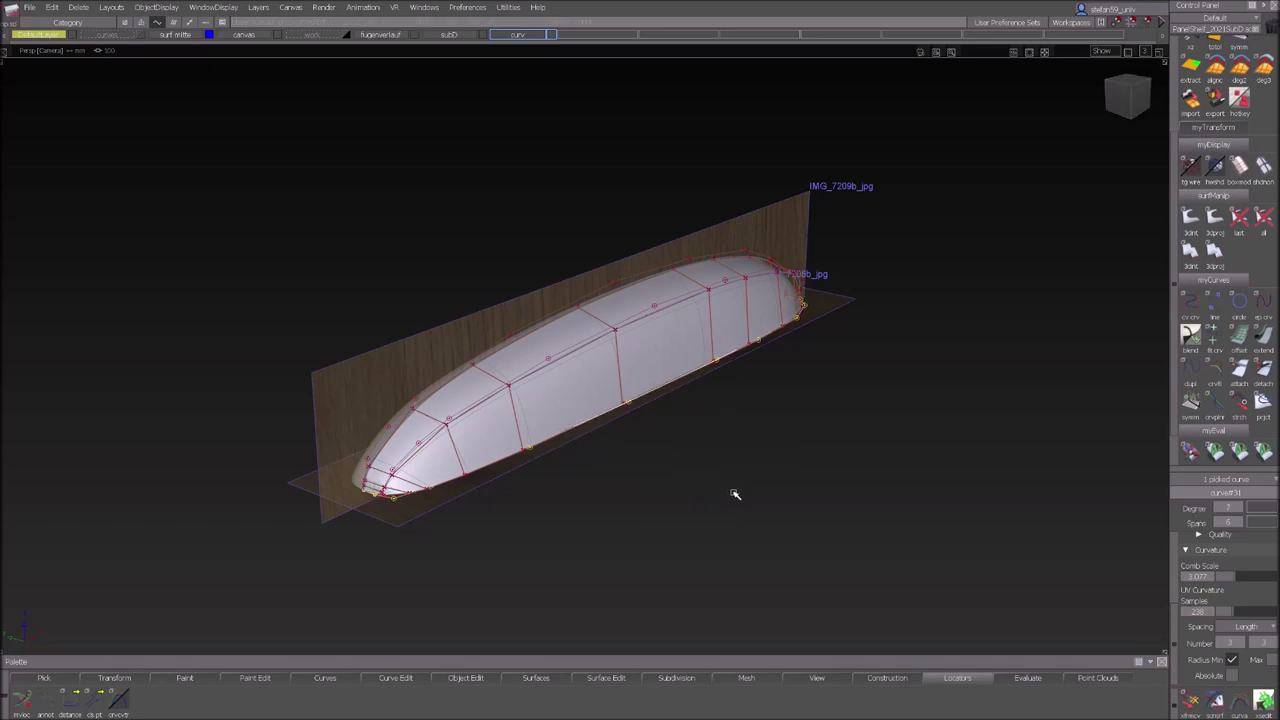
pyautogui.moveTo(735, 494); pyautogui.dragTo(969, 510)
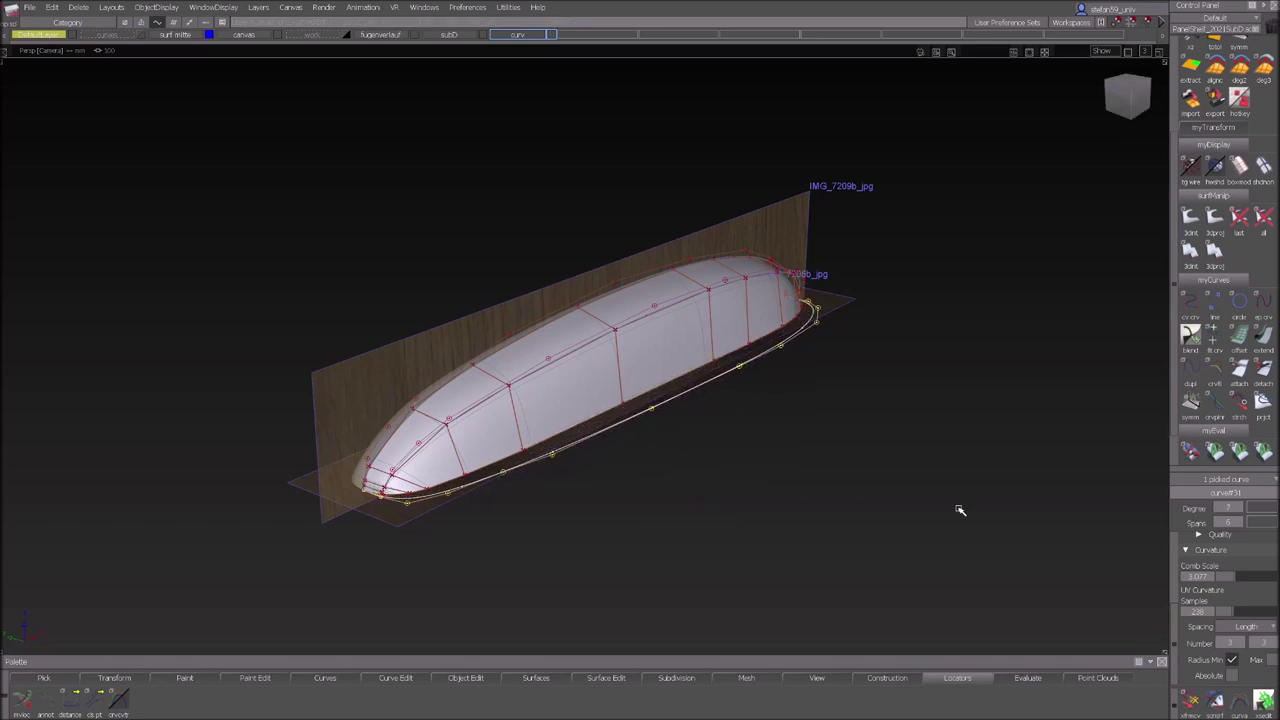
# Align the mesh's outer base row of vertices to the widened outer curve using Subdiv Align To Curve with Closest projection.
pyautogui.keyDown('alt'); pyautogui.keyDown('shift'); pyautogui.moveTo(747, 485); pyautogui.dragTo(464, 474); pyautogui.keyUp('shift'); pyautogui.keyUp('alt')
pyautogui.keyDown('alt'); pyautogui.keyDown('shift'); pyautogui.moveTo(305, 509); pyautogui.dragTo(448, 428, button='middle'); pyautogui.keyUp('shift'); pyautogui.keyUp('alt')
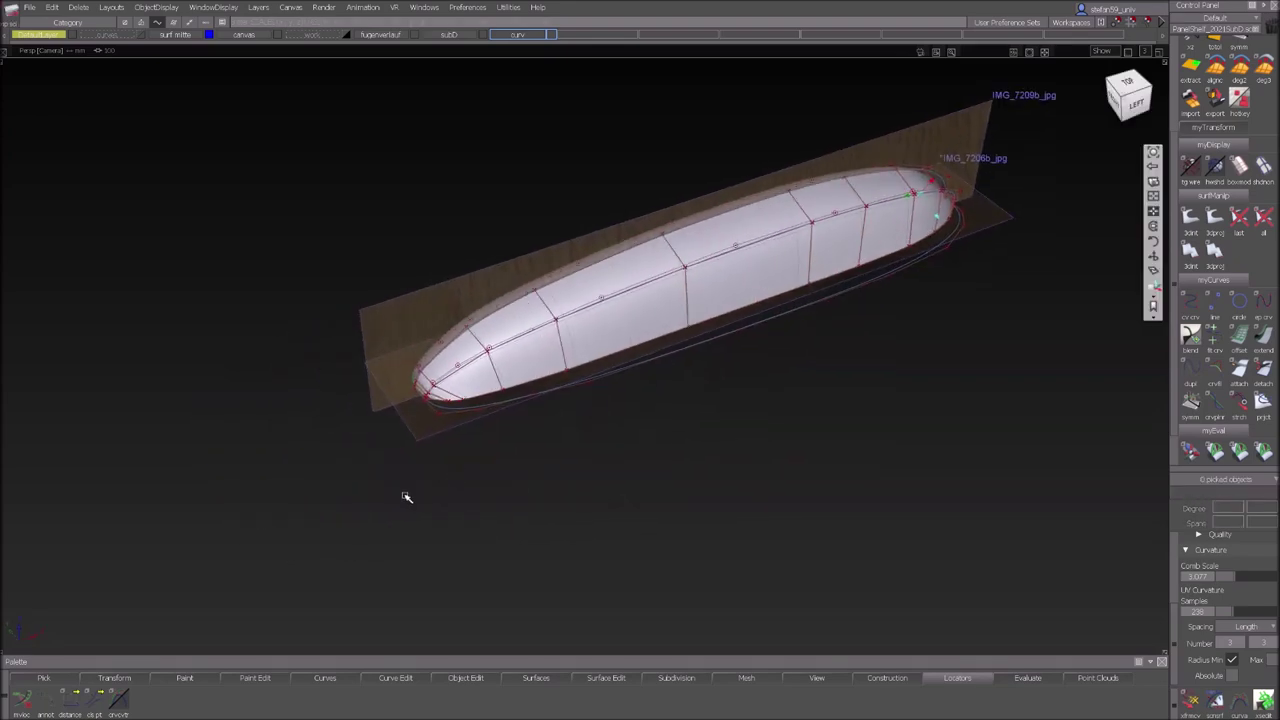
pyautogui.keyDown('alt'); pyautogui.keyDown('shift'); pyautogui.moveTo(403, 497); pyautogui.dragTo(500, 497, button='right'); pyautogui.keyUp('shift'); pyautogui.keyUp('alt')
pyautogui.keyDown('ctrl'); pyautogui.keyDown('shift'); pyautogui.moveTo(279, 496); pyautogui.dragTo(308, 481); pyautogui.keyUp('shift'); pyautogui.keyUp('ctrl')
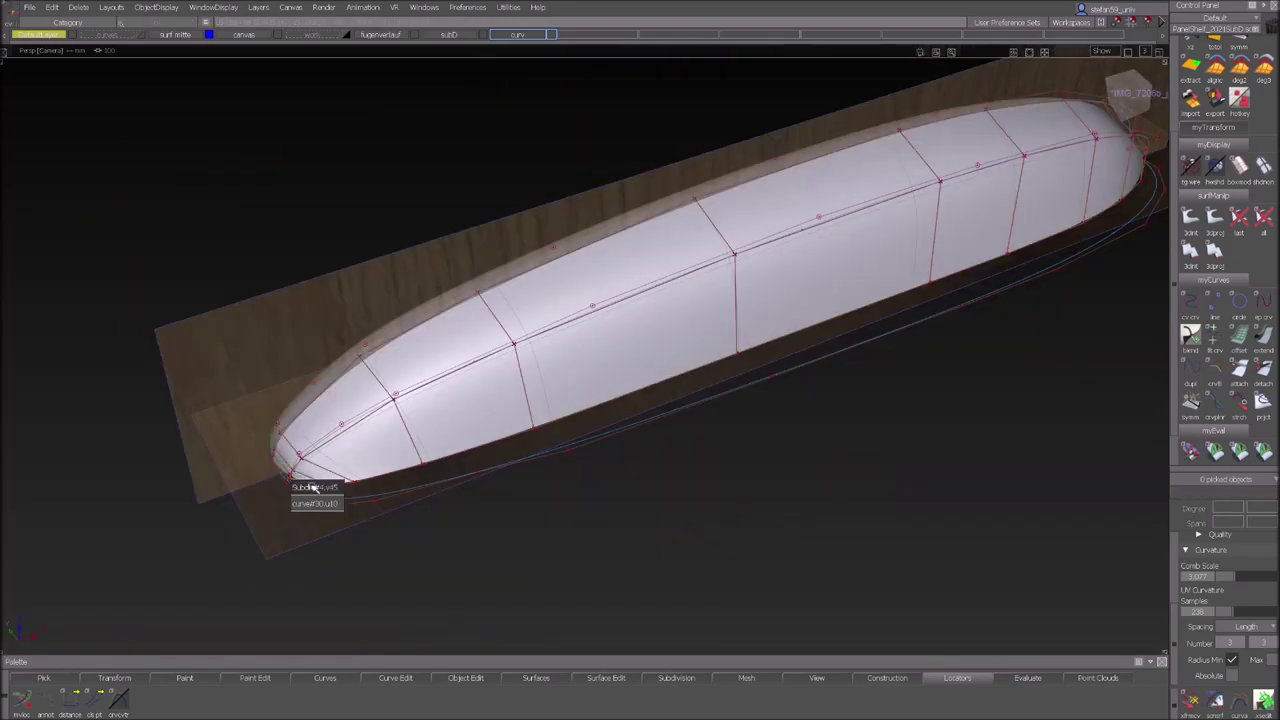
pyautogui.click(313, 487)
pyautogui.keyDown('alt'); pyautogui.keyDown('shift'); pyautogui.moveTo(763, 431); pyautogui.dragTo(200, 600, button='middle'); pyautogui.keyUp('shift'); pyautogui.keyUp('alt')
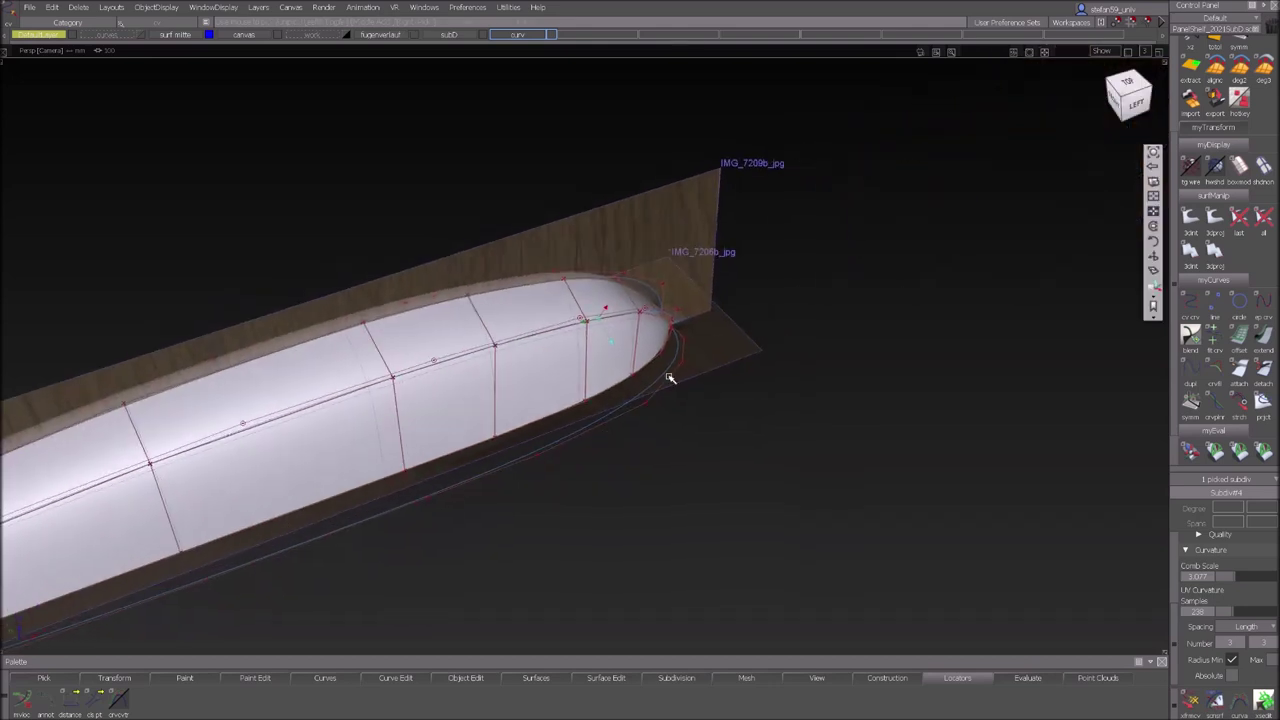
pyautogui.doubleClick(663, 357)
pyautogui.keyDown('alt'); pyautogui.keyDown('shift'); pyautogui.moveTo(567, 510); pyautogui.dragTo(806, 409, button='middle'); pyautogui.keyUp('shift'); pyautogui.keyUp('alt')
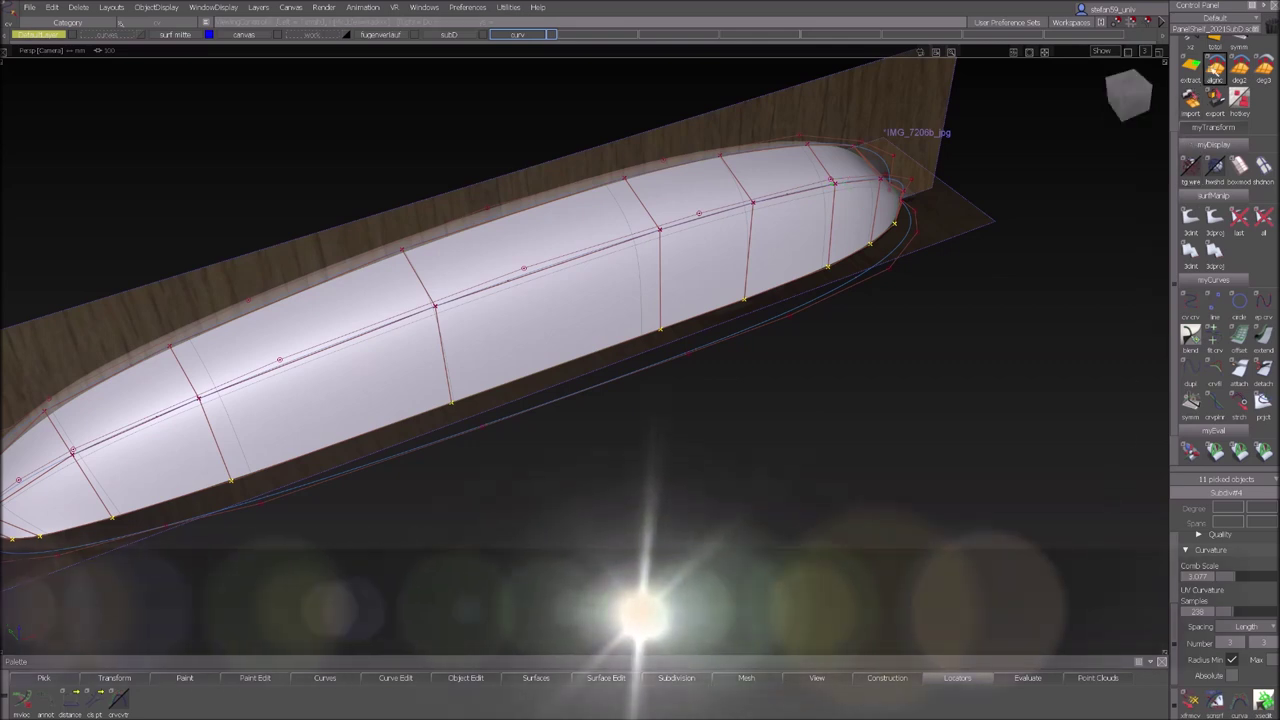
pyautogui.click(1213, 70)
pyautogui.click(690, 360)
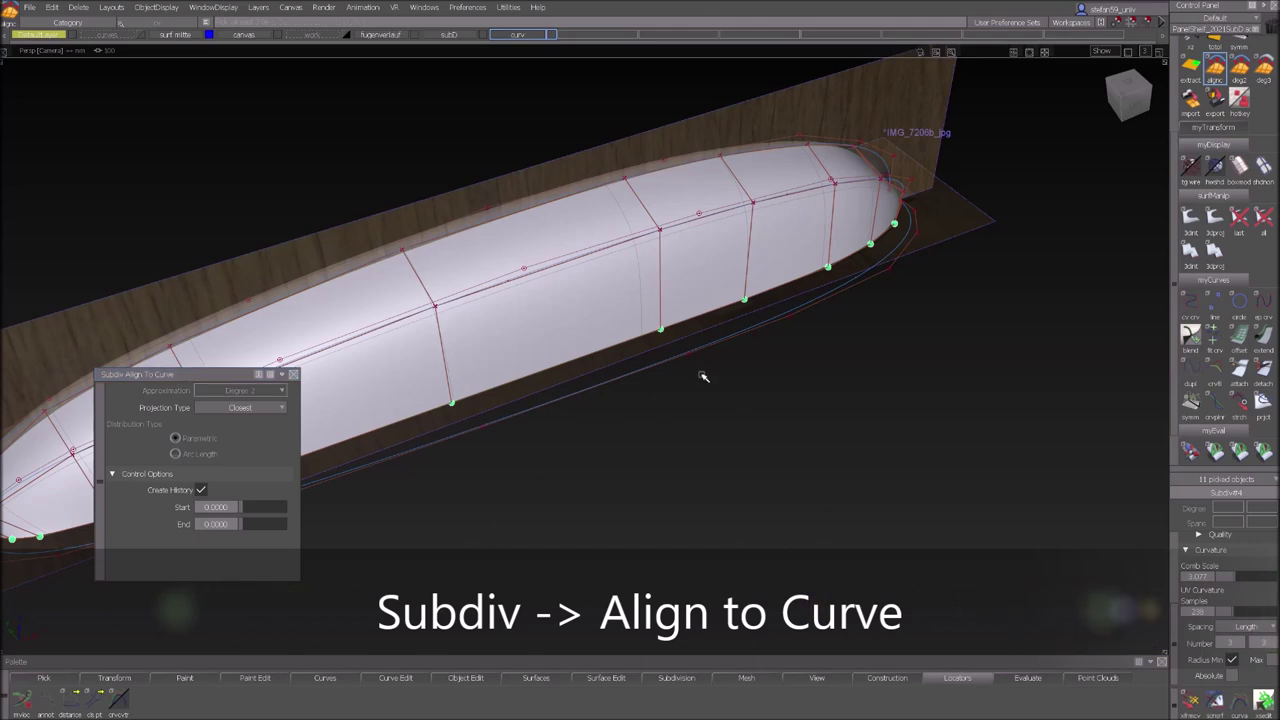
pyautogui.click(676, 361)
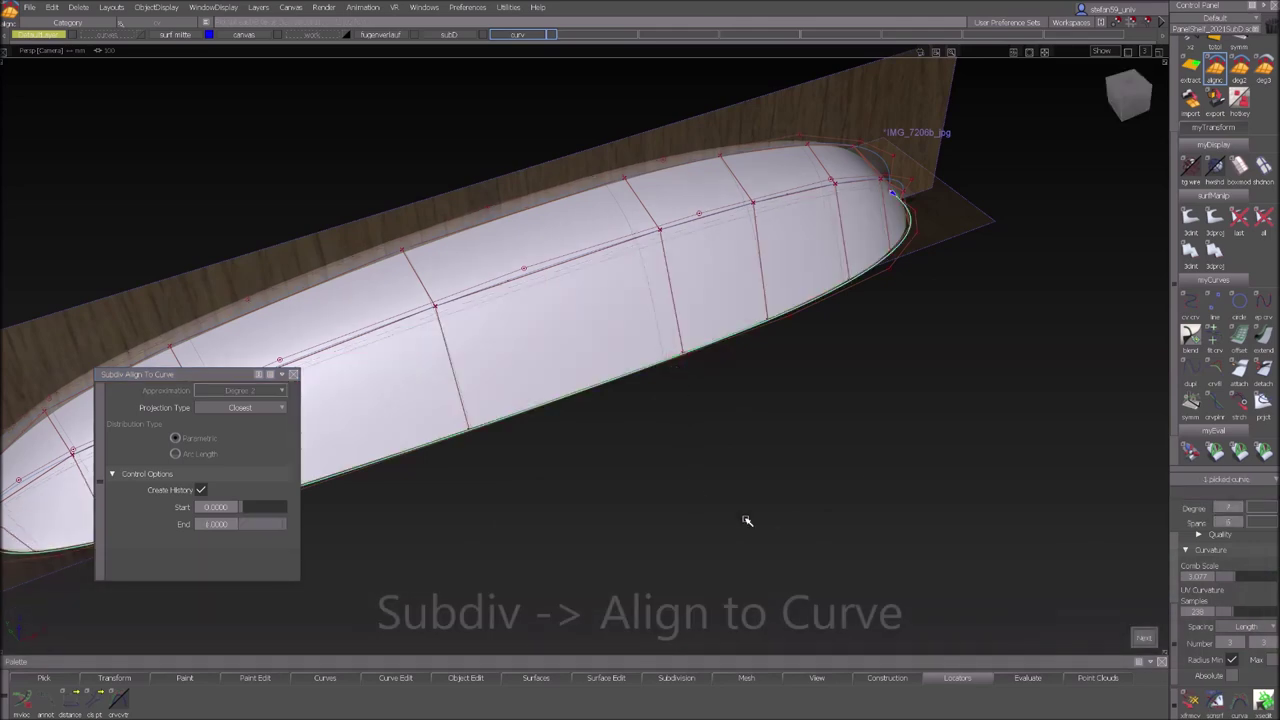
pyautogui.press('space')
# Pick the outer guide curve at the handle's base and narrow it inward with Non_p Scale so the sides become steeper.
pyautogui.keyDown('alt'); pyautogui.keyDown('shift'); pyautogui.moveTo(756, 449); pyautogui.dragTo(860, 437); pyautogui.keyUp('shift'); pyautogui.keyUp('alt')
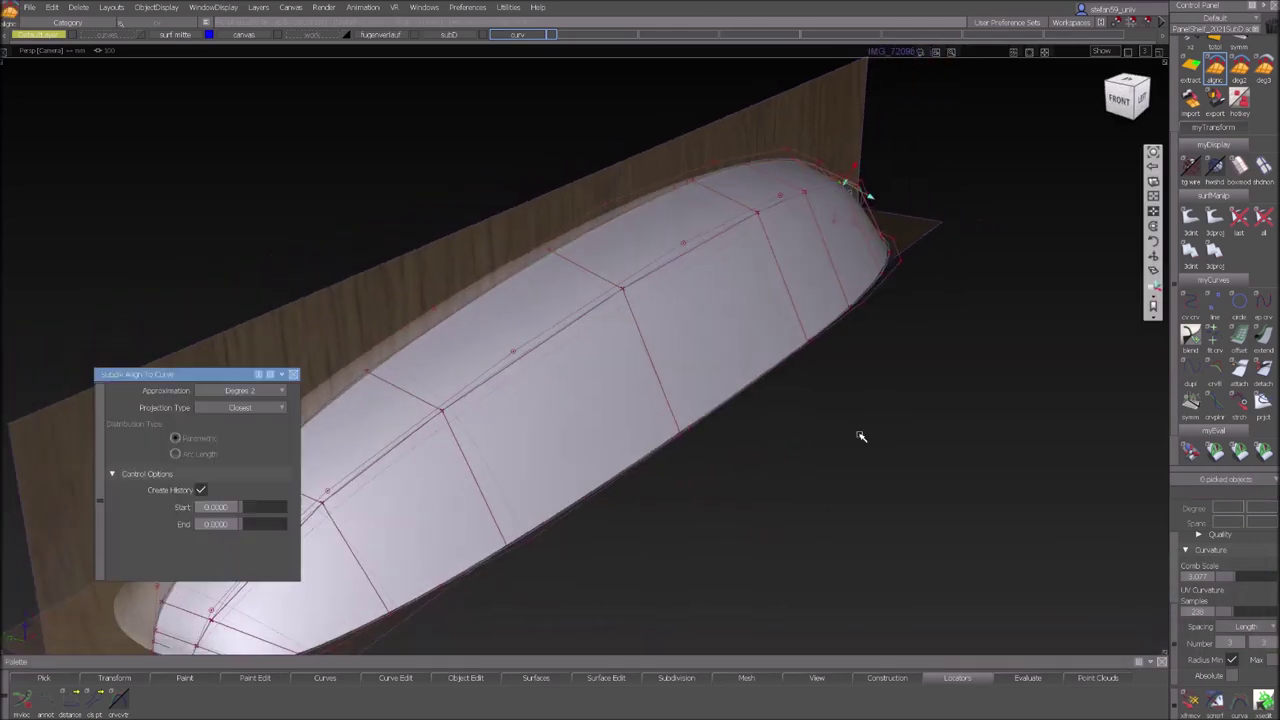
pyautogui.keyDown('alt'); pyautogui.keyDown('shift'); pyautogui.moveTo(868, 424); pyautogui.dragTo(910, 402, button='middle'); pyautogui.keyUp('shift'); pyautogui.keyUp('alt')
pyautogui.keyDown('alt'); pyautogui.keyDown('shift'); pyautogui.moveTo(909, 402); pyautogui.dragTo(934, 394); pyautogui.keyUp('shift'); pyautogui.keyUp('alt')
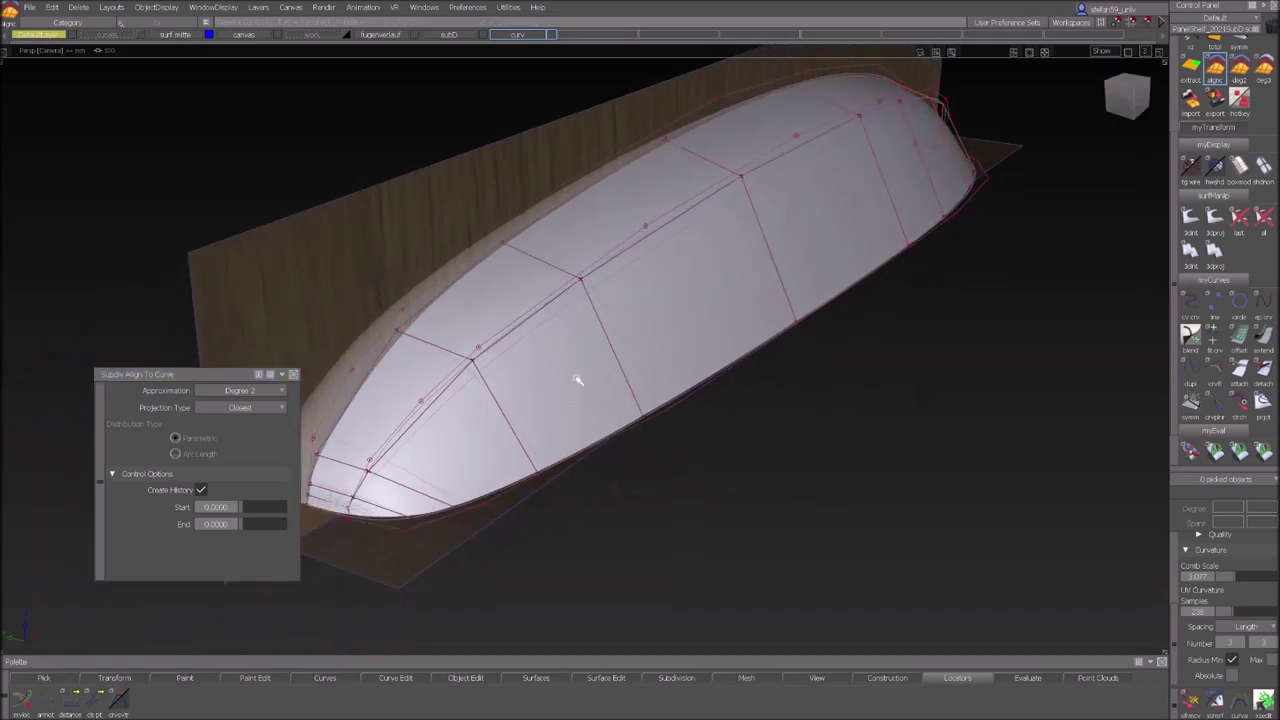
pyautogui.keyDown('ctrl'); pyautogui.keyDown('shift'); pyautogui.click(810, 420); pyautogui.keyUp('shift'); pyautogui.keyUp('ctrl')
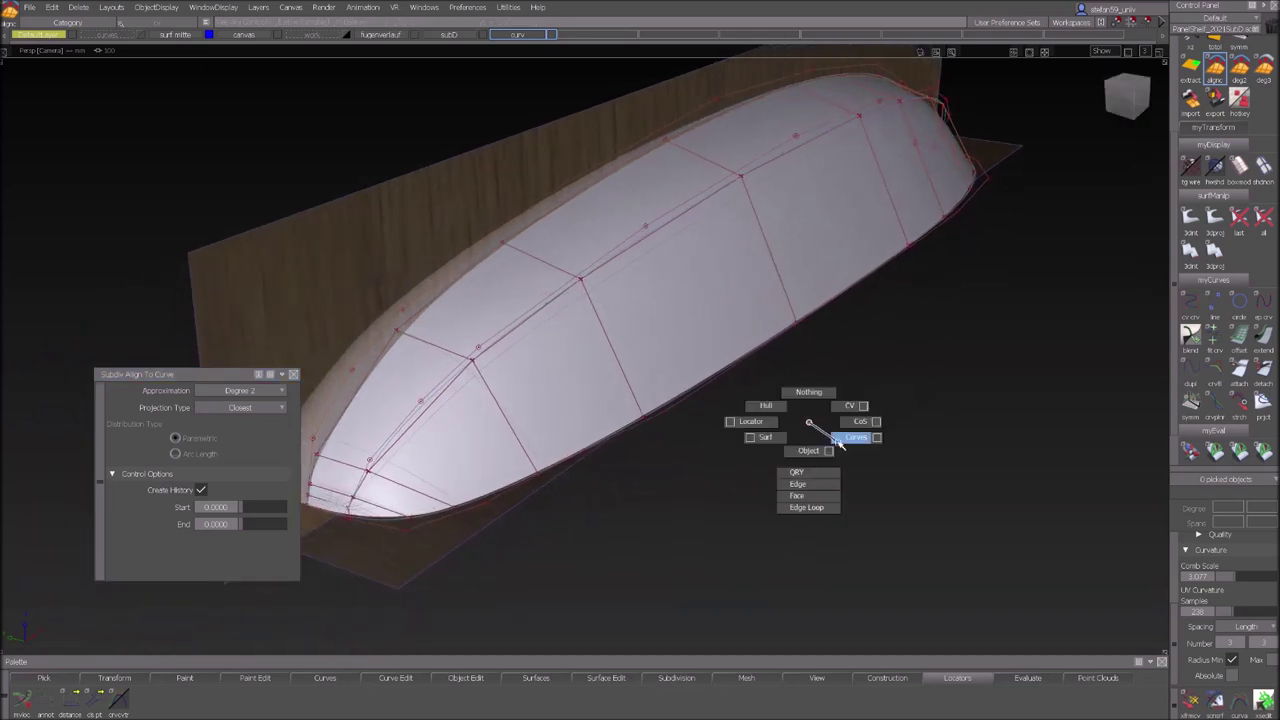
pyautogui.keyDown('ctrl'); pyautogui.keyDown('shift'); pyautogui.moveTo(838, 442); pyautogui.dragTo(841, 444); pyautogui.keyUp('shift'); pyautogui.keyUp('ctrl')
pyautogui.click(717, 379)
pyautogui.keyDown('ctrl'); pyautogui.keyDown('shift'); pyautogui.middleClick(785, 454); pyautogui.keyUp('shift'); pyautogui.keyUp('ctrl')
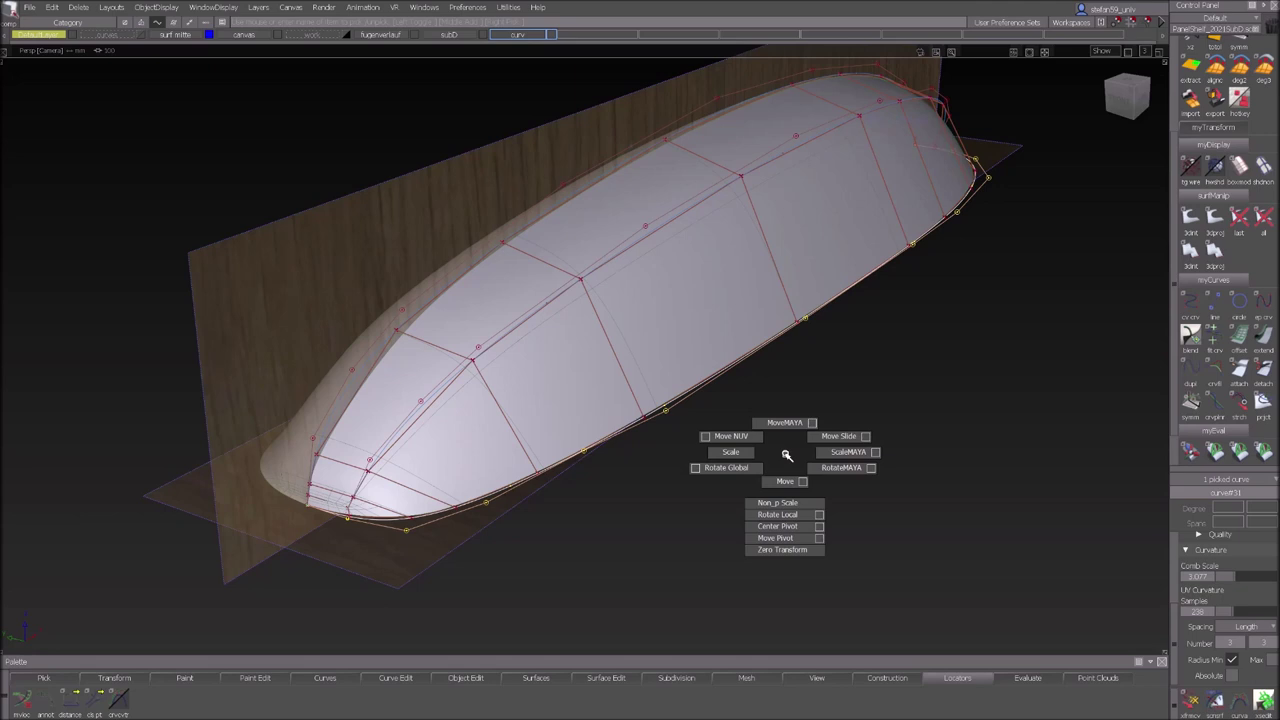
pyautogui.click(770, 503)
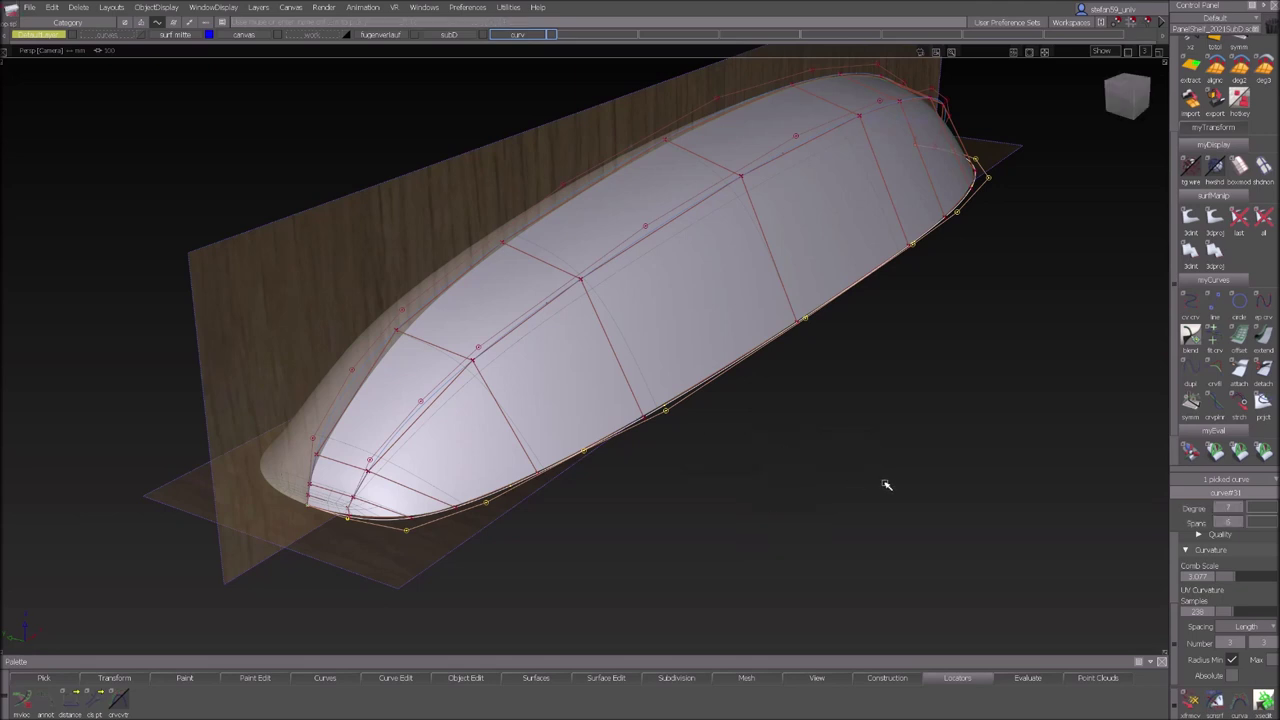
pyautogui.moveTo(886, 486); pyautogui.dragTo(606, 466)
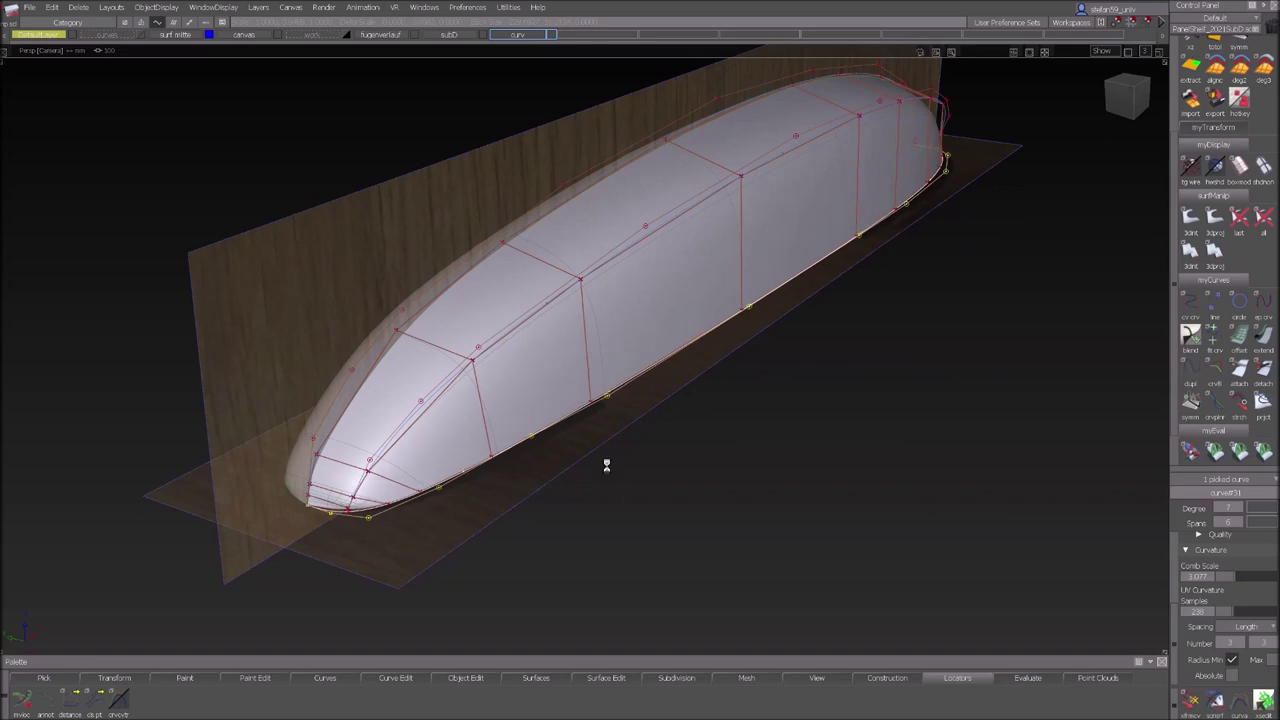
pyautogui.click(589, 275)
pyautogui.keyDown('ctrl'); pyautogui.keyDown('shift'); pyautogui.click(755, 453); pyautogui.keyUp('shift'); pyautogui.keyUp('ctrl')
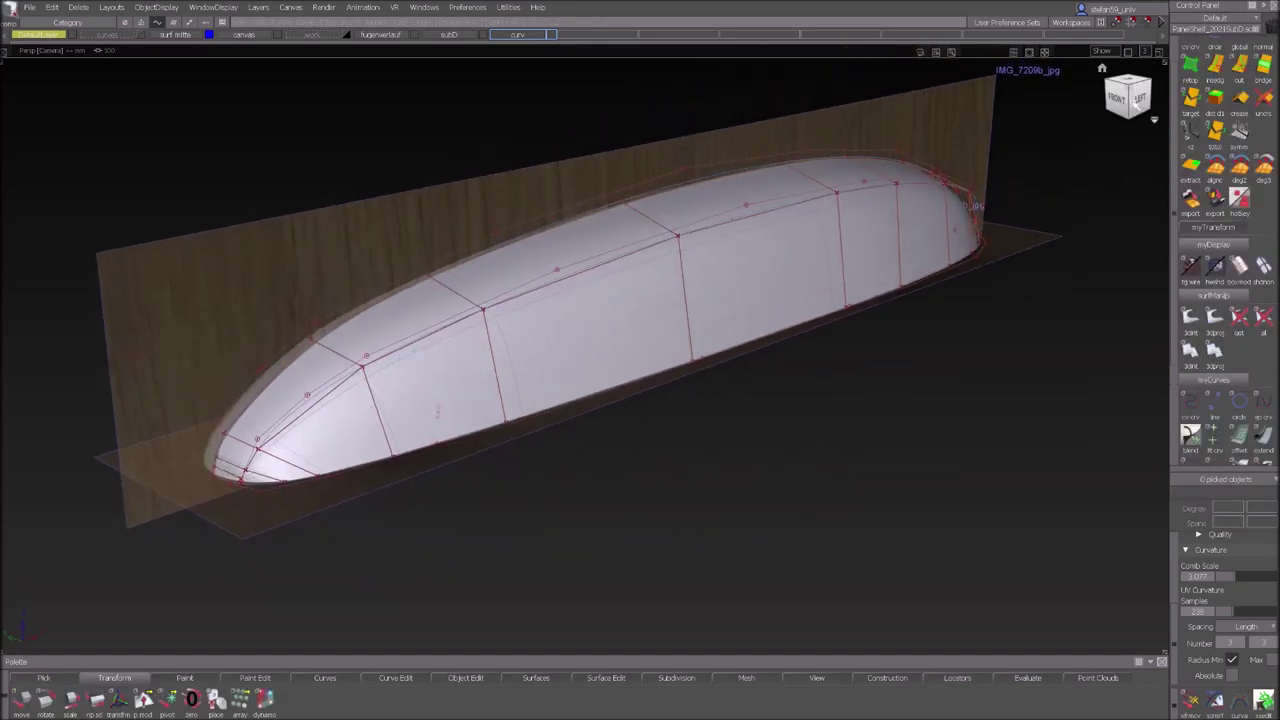
# Show the handle in the left orthographic view with shading off and frame the grip opening on the reference photo.
pyautogui.click(1142, 98)
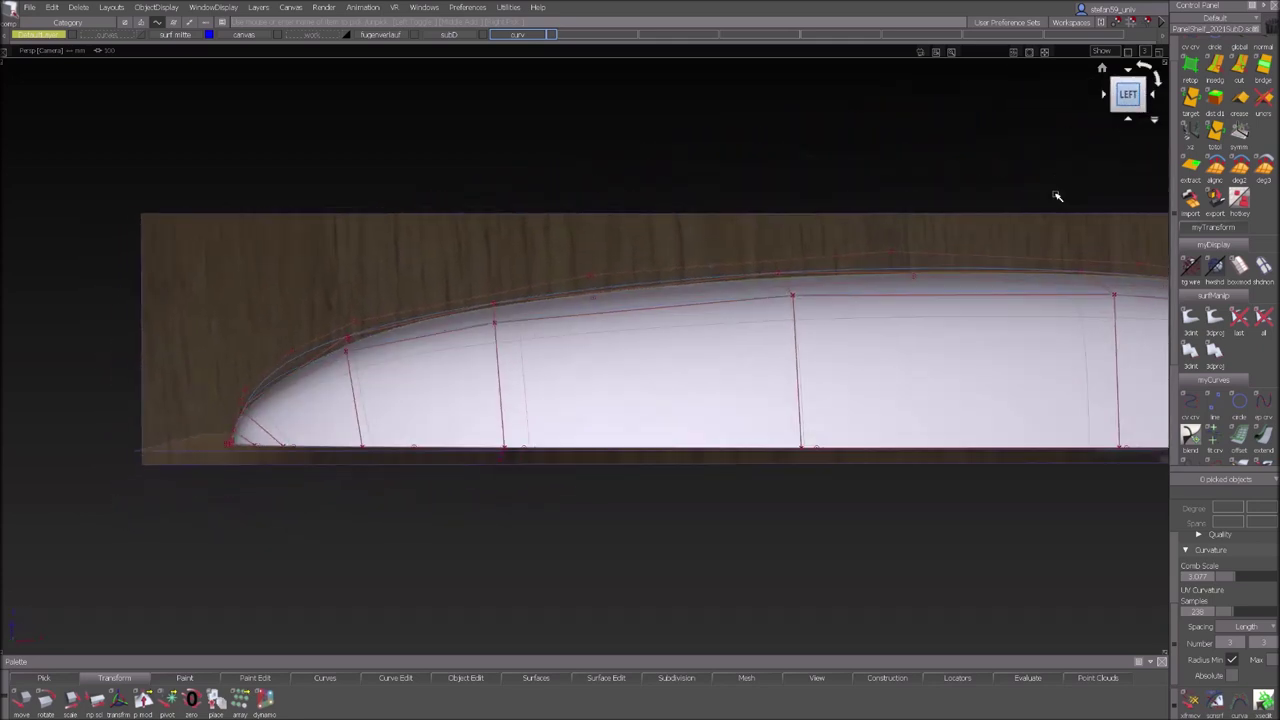
pyautogui.keyDown('alt'); pyautogui.keyDown('shift'); pyautogui.moveTo(858, 318); pyautogui.dragTo(754, 314, button='middle'); pyautogui.keyUp('shift'); pyautogui.keyUp('alt')
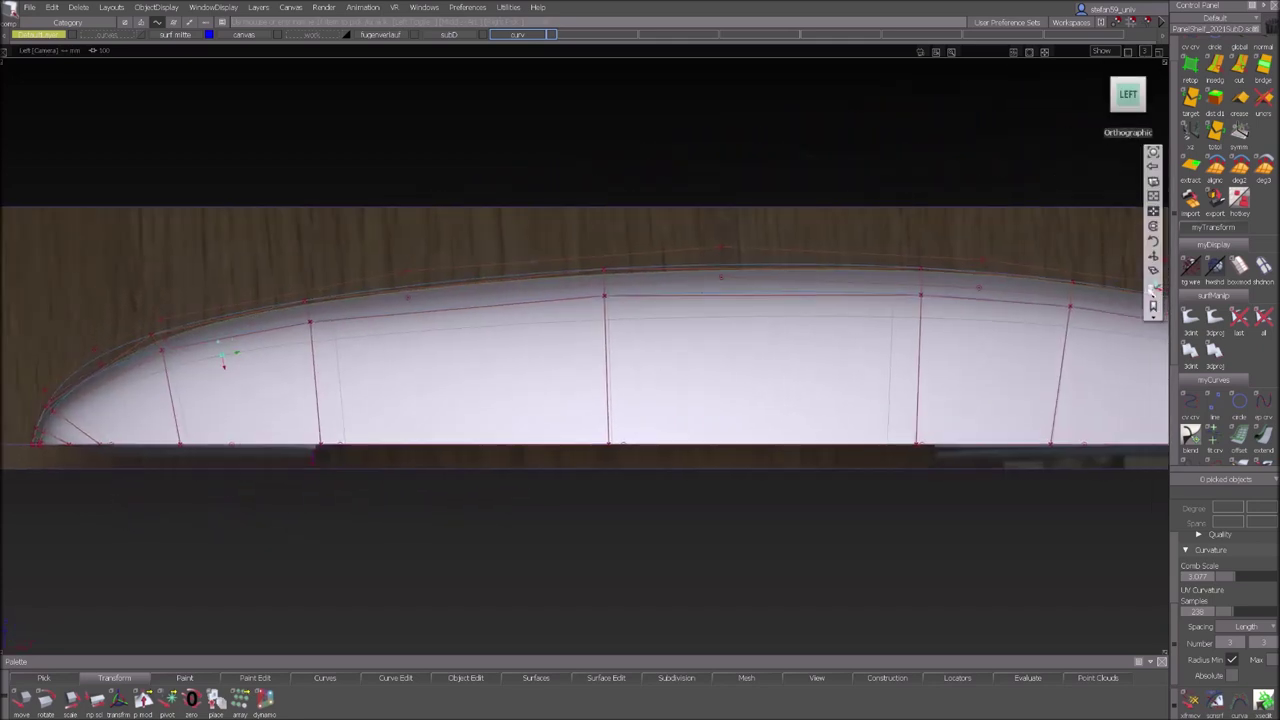
pyautogui.hotkey('alt', 'h')
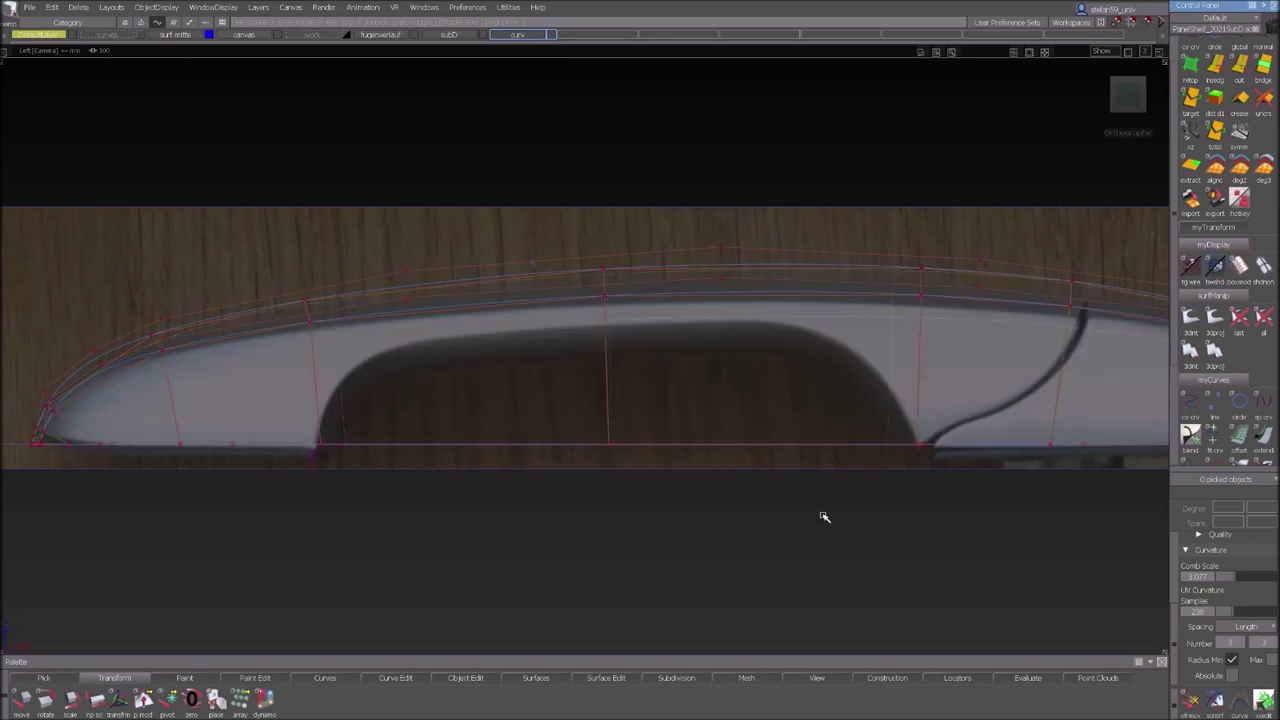
pyautogui.keyDown('alt'); pyautogui.keyDown('shift'); pyautogui.moveTo(826, 517); pyautogui.dragTo(834, 503, button='right'); pyautogui.keyUp('shift'); pyautogui.keyUp('alt')
pyautogui.keyDown('alt'); pyautogui.keyDown('shift'); pyautogui.moveTo(844, 434); pyautogui.dragTo(765, 403, button='middle'); pyautogui.keyUp('shift'); pyautogui.keyUp('alt')
pyautogui.keyDown('alt'); pyautogui.keyDown('shift'); pyautogui.moveTo(795, 413); pyautogui.dragTo(804, 401, button='right'); pyautogui.keyUp('shift'); pyautogui.keyUp('alt')
pyautogui.keyDown('alt'); pyautogui.keyDown('shift'); pyautogui.moveTo(763, 397); pyautogui.dragTo(687, 392, button='middle'); pyautogui.keyUp('shift'); pyautogui.keyUp('alt')
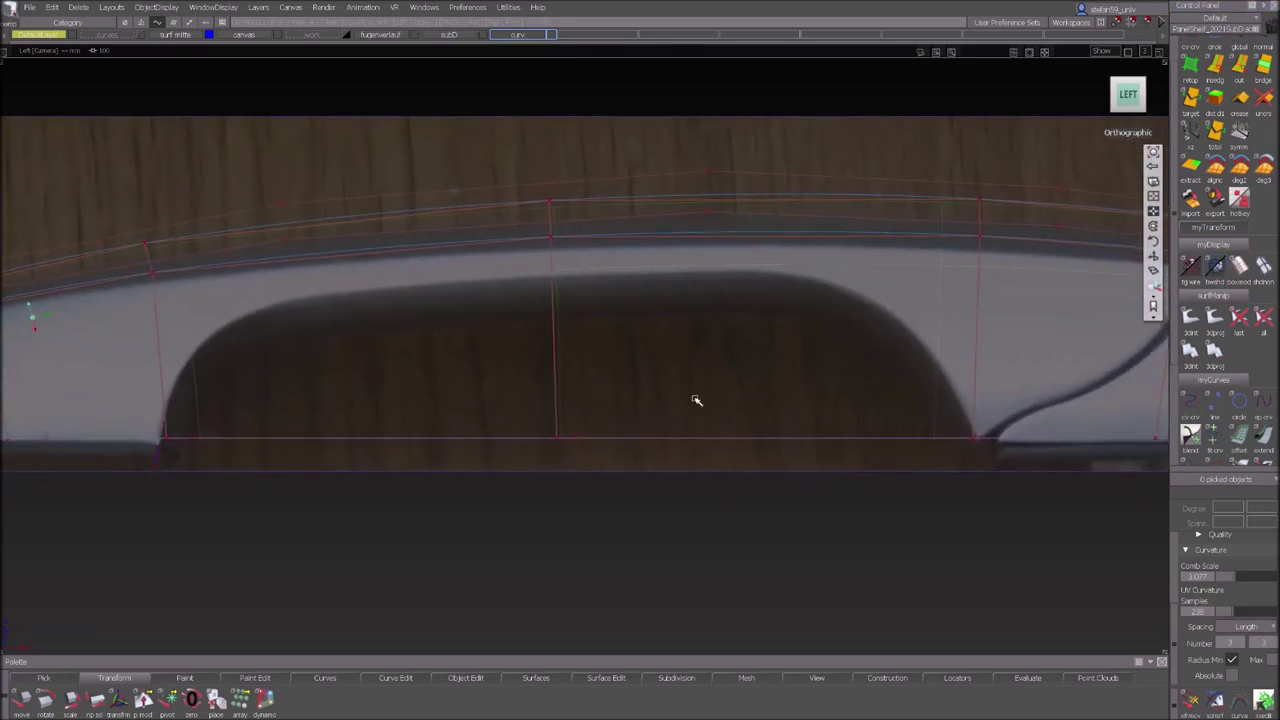
# Draw a degree 7 New CV Curve with uniform knot spacing along the inner contour of the grip opening.
pyautogui.click(1190, 404)
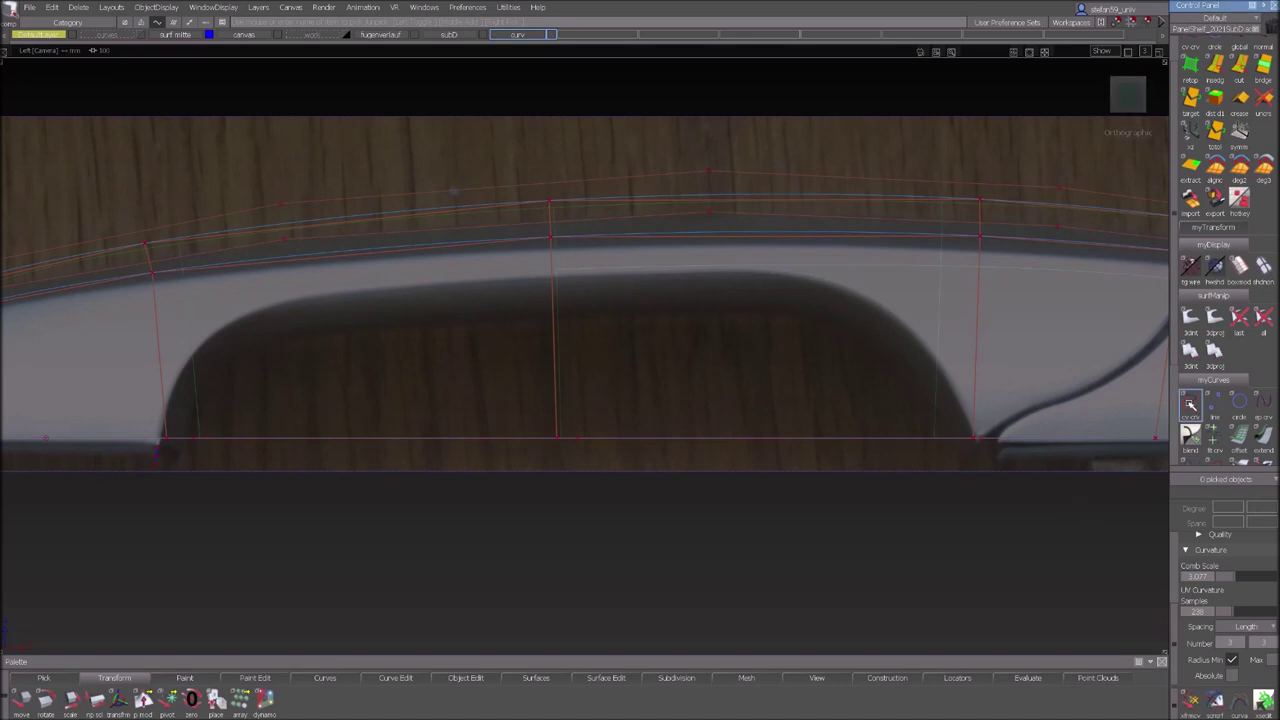
pyautogui.doubleClick(1190, 404)
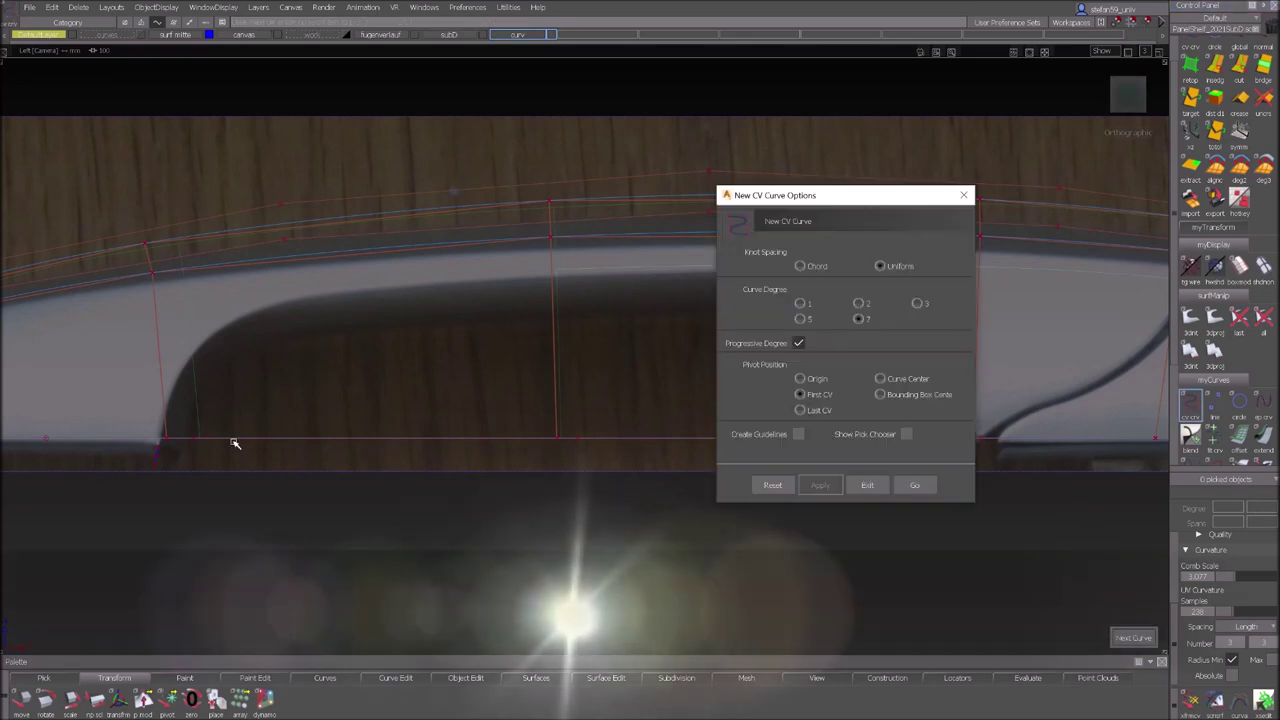
pyautogui.click(914, 485)
pyautogui.click(183, 459)
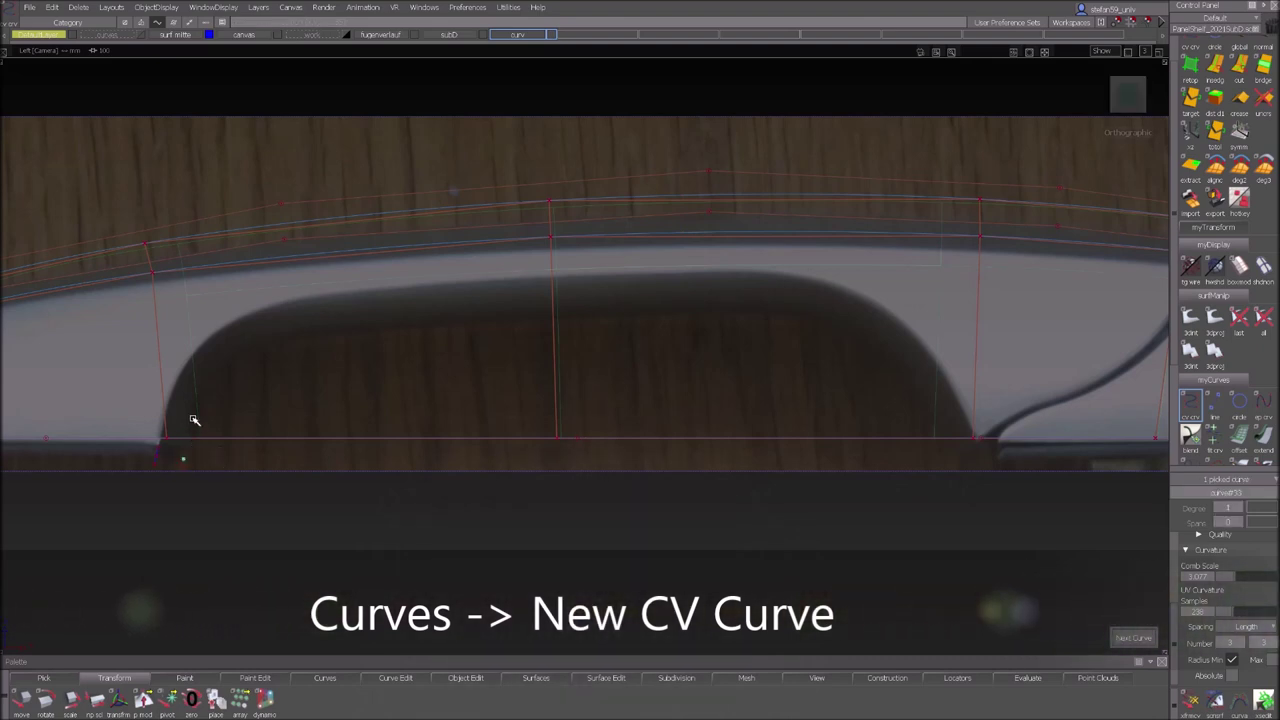
pyautogui.click(194, 420)
pyautogui.click(217, 373)
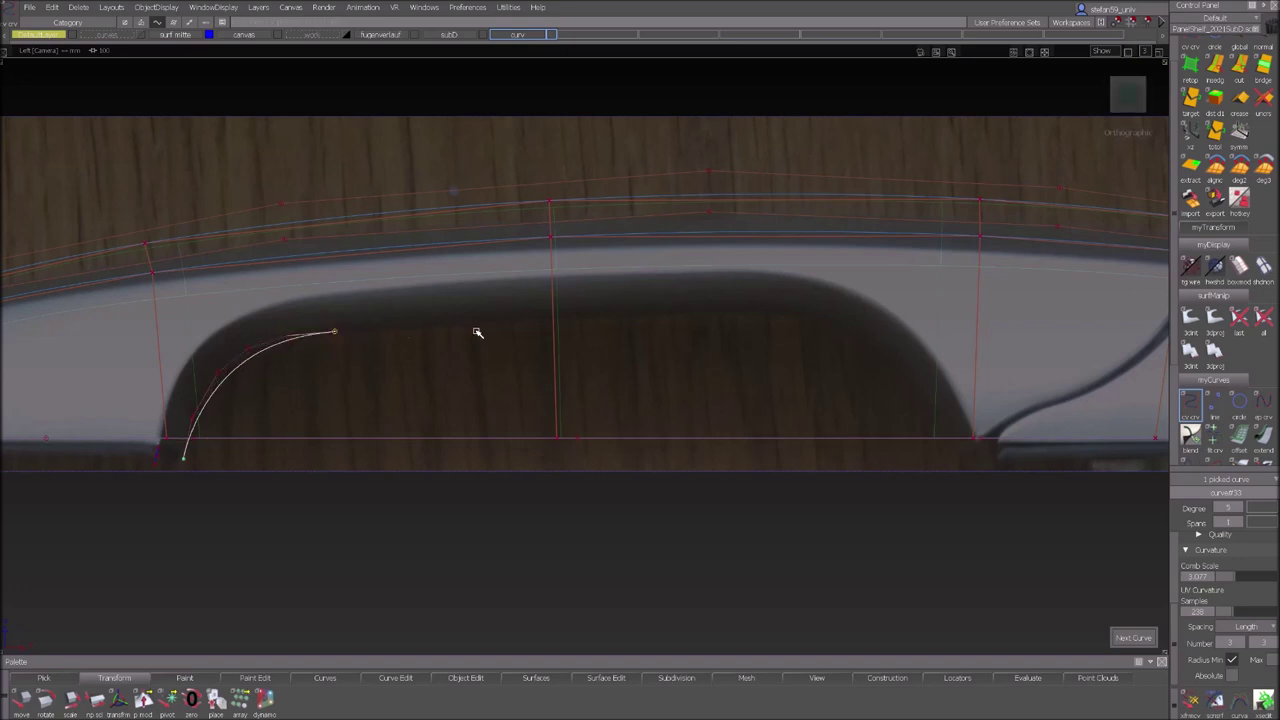
pyautogui.click(655, 312)
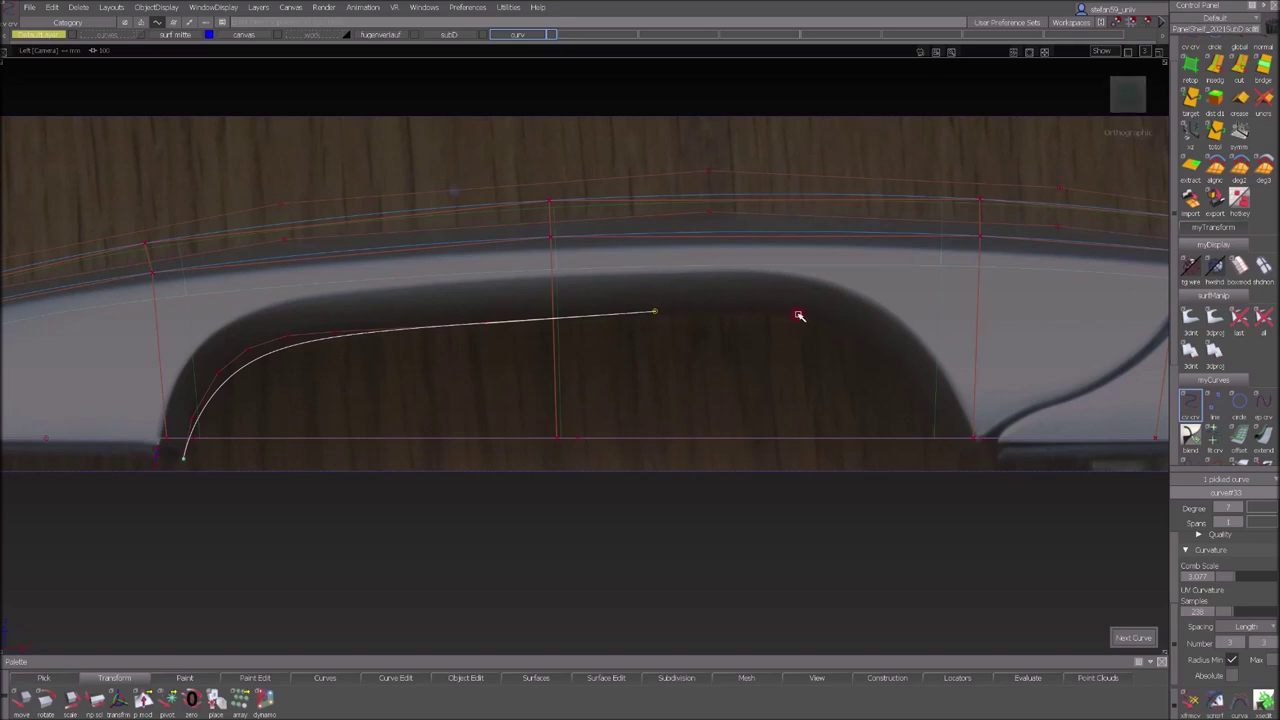
pyautogui.click(798, 315)
pyautogui.click(893, 365)
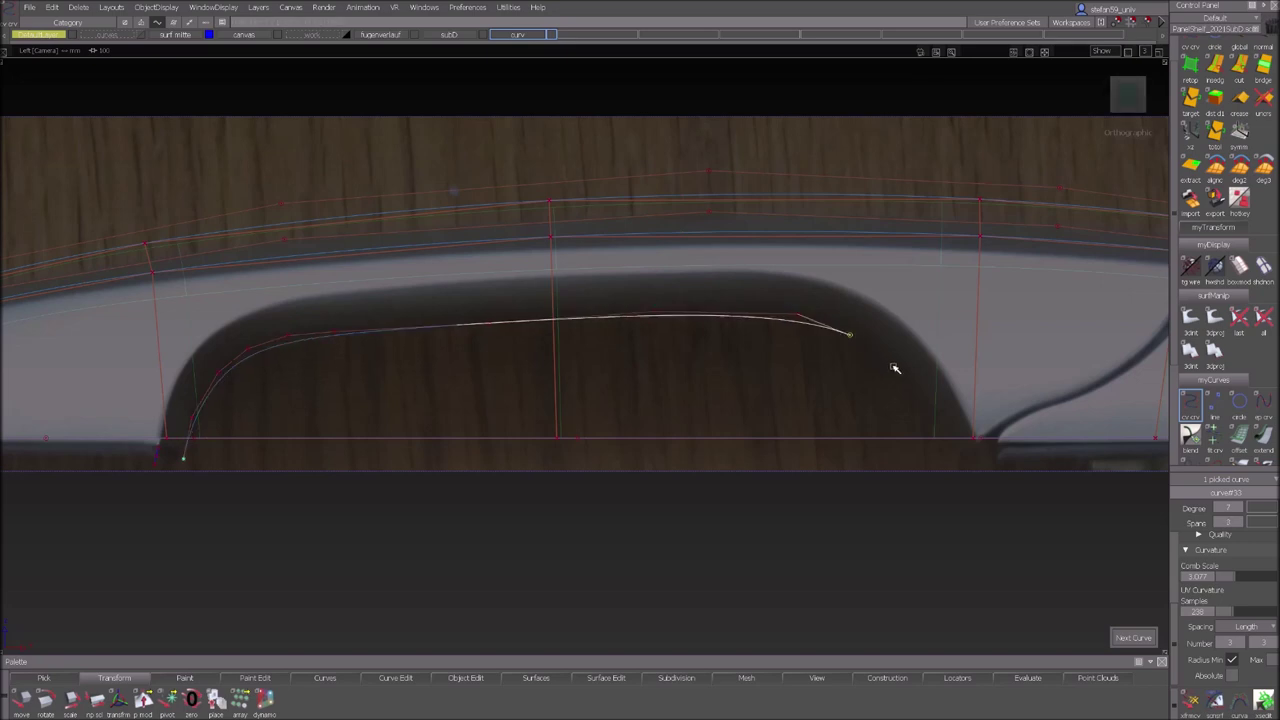
pyautogui.click(936, 404)
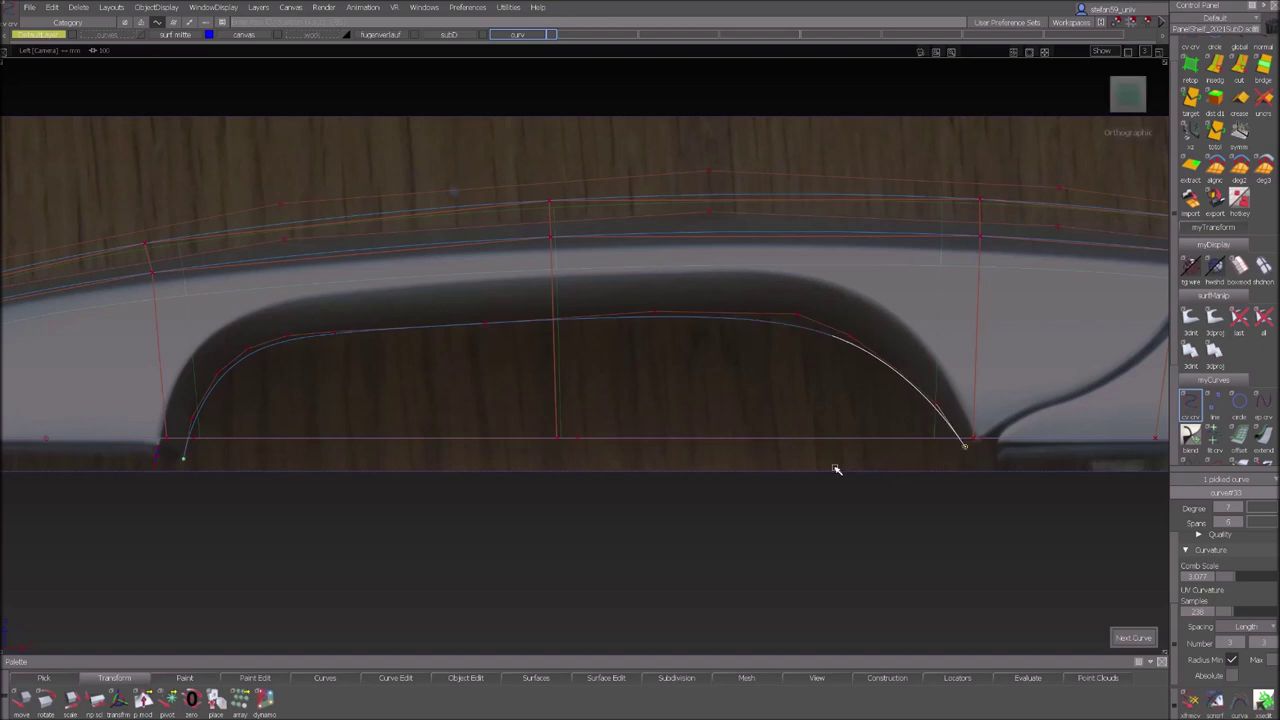
pyautogui.keyDown('ctrl'); pyautogui.keyDown('shift'); pyautogui.moveTo(810, 427); pyautogui.dragTo(930, 434); pyautogui.keyUp('shift'); pyautogui.keyUp('ctrl')
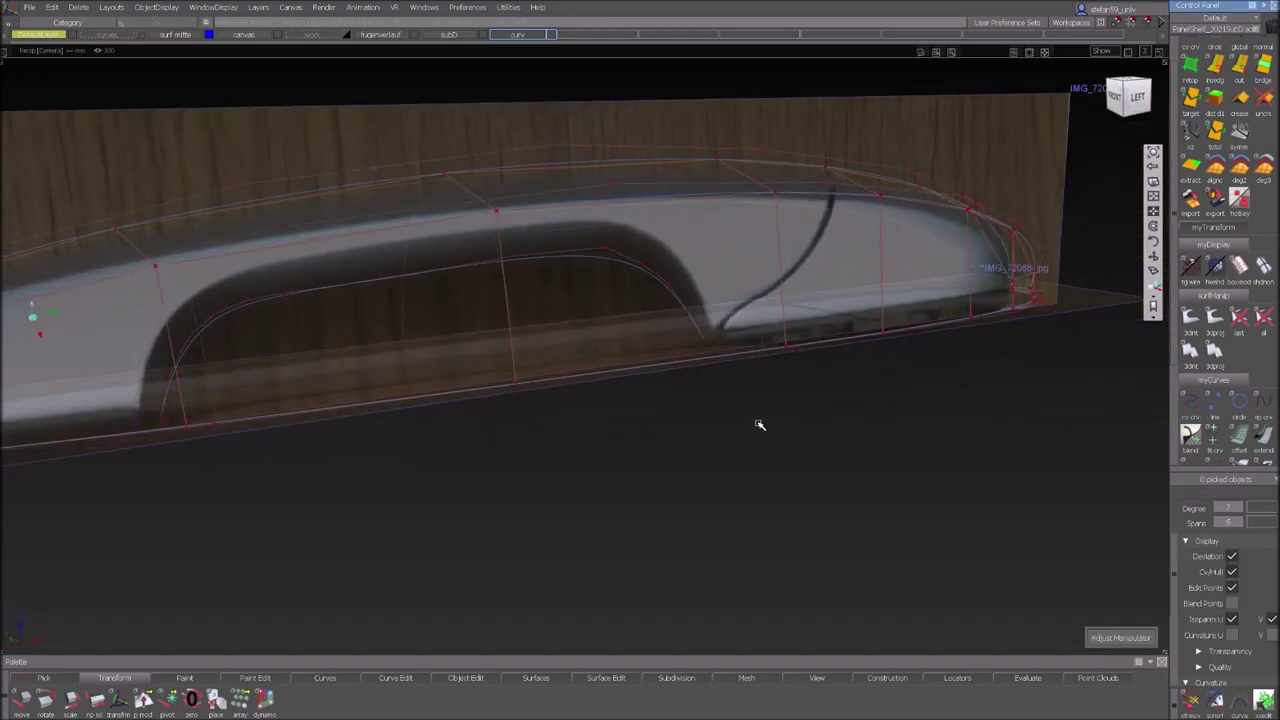
# Extrude the grip opening curve sideways from the symmetry plane into a strip with Subdiv Extrude, using the Global direction.
pyautogui.keyDown('alt'); pyautogui.keyDown('shift'); pyautogui.moveTo(782, 425); pyautogui.dragTo(923, 446, button='middle'); pyautogui.keyUp('shift'); pyautogui.keyUp('alt')
pyautogui.keyDown('alt'); pyautogui.keyDown('shift'); pyautogui.moveTo(923, 446); pyautogui.dragTo(924, 437, button='right'); pyautogui.keyUp('shift'); pyautogui.keyUp('alt')
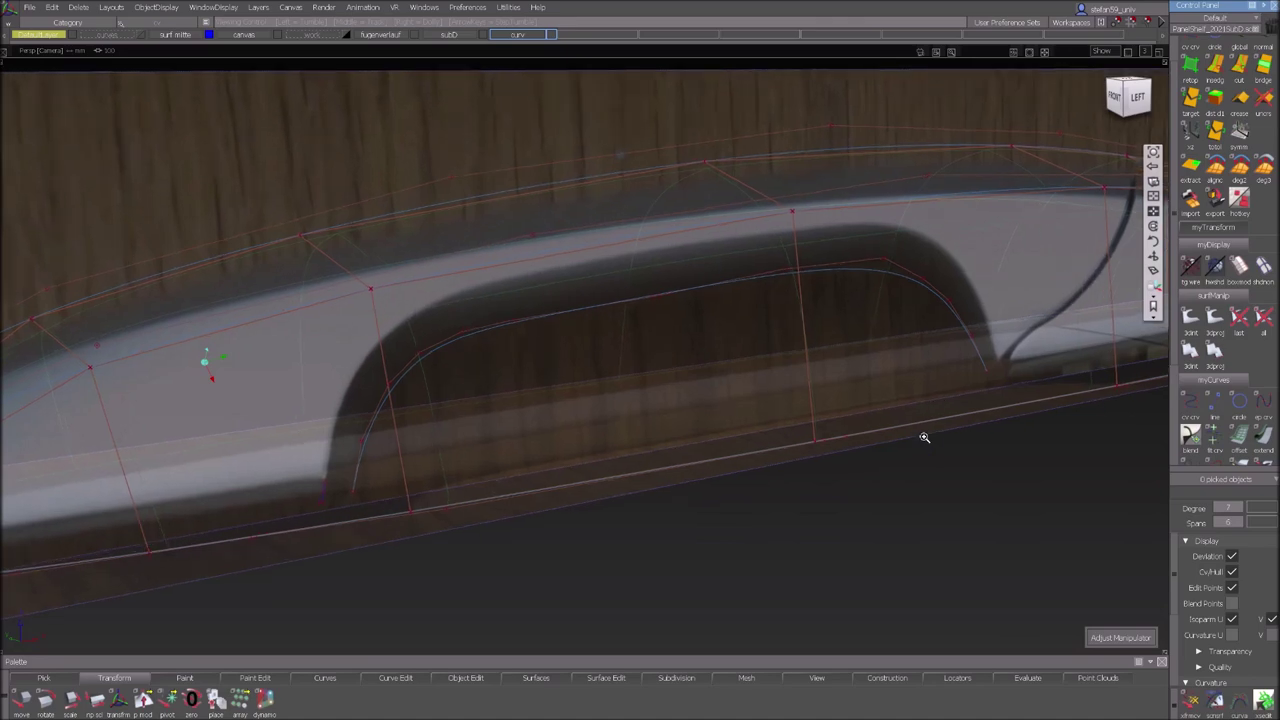
pyautogui.moveTo(924, 437)
pyautogui.keyDown('alt'); pyautogui.keyDown('shift'); pyautogui.mouseDown()
pyautogui.moveTo(897, 426)
pyautogui.moveTo(916, 420)
pyautogui.mouseUp(); pyautogui.keyUp('shift'); pyautogui.keyUp('alt')
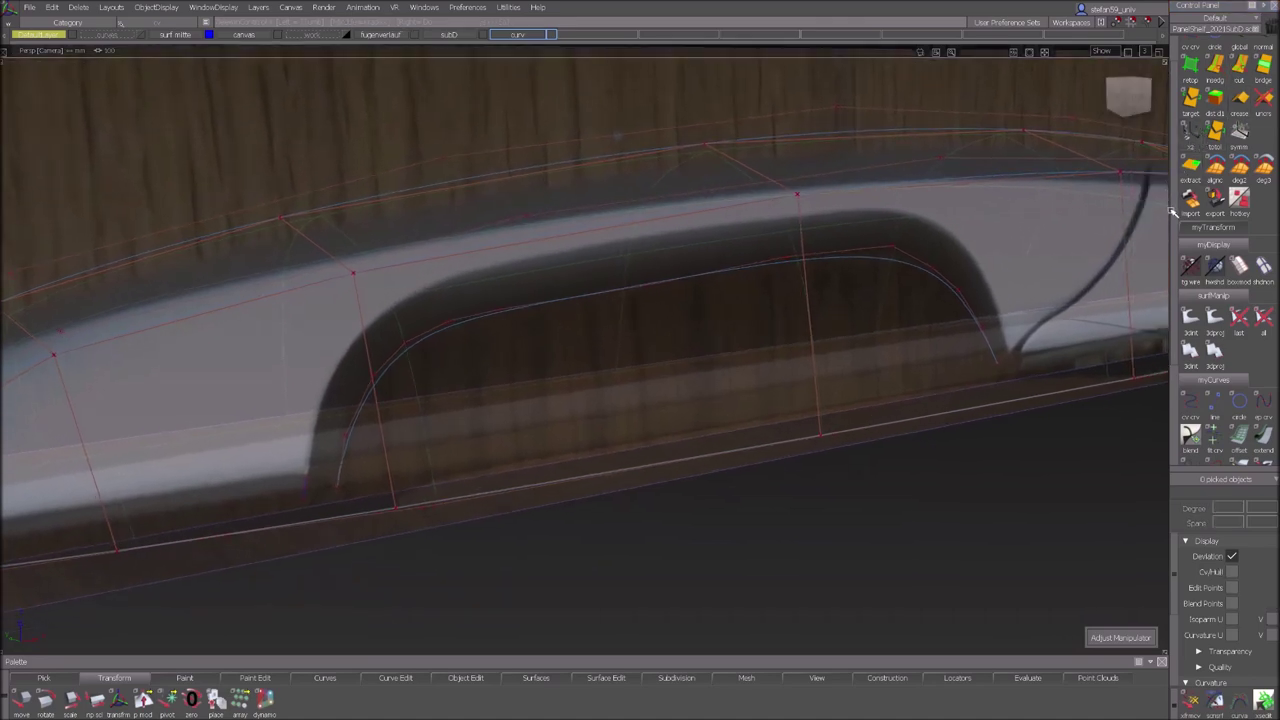
pyautogui.scroll(1, 1200, 200)
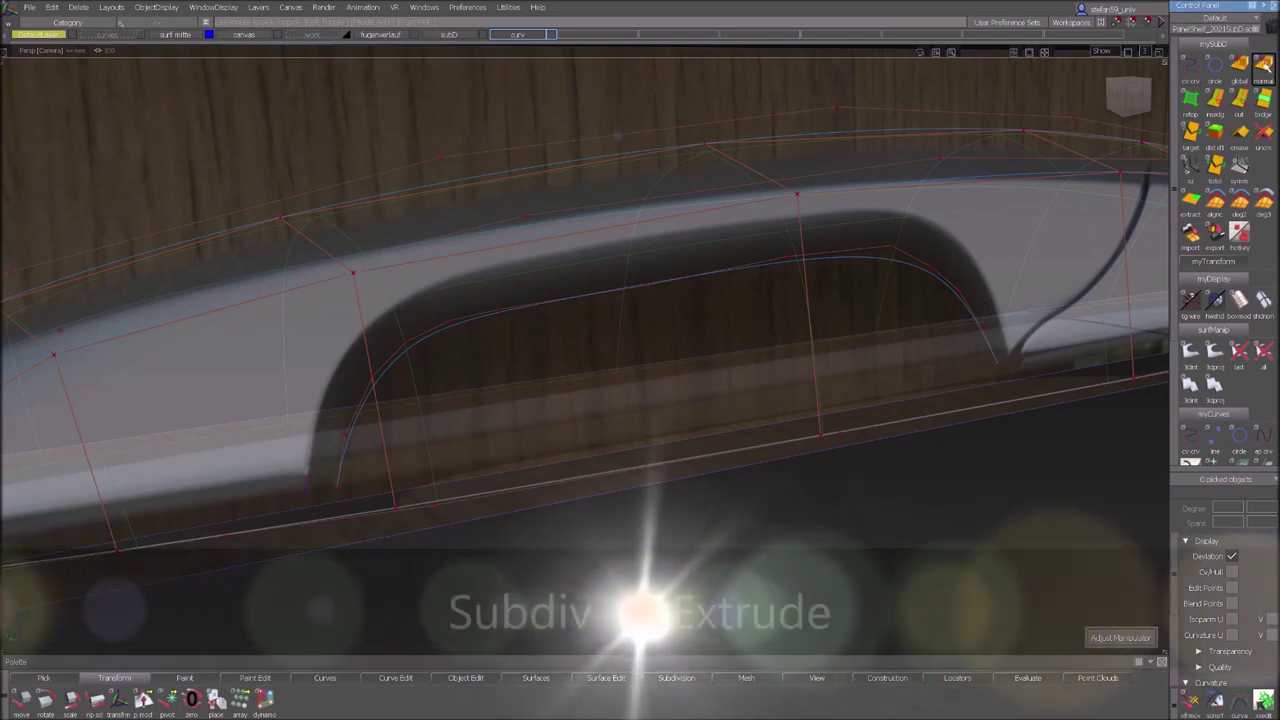
pyautogui.click(1240, 63)
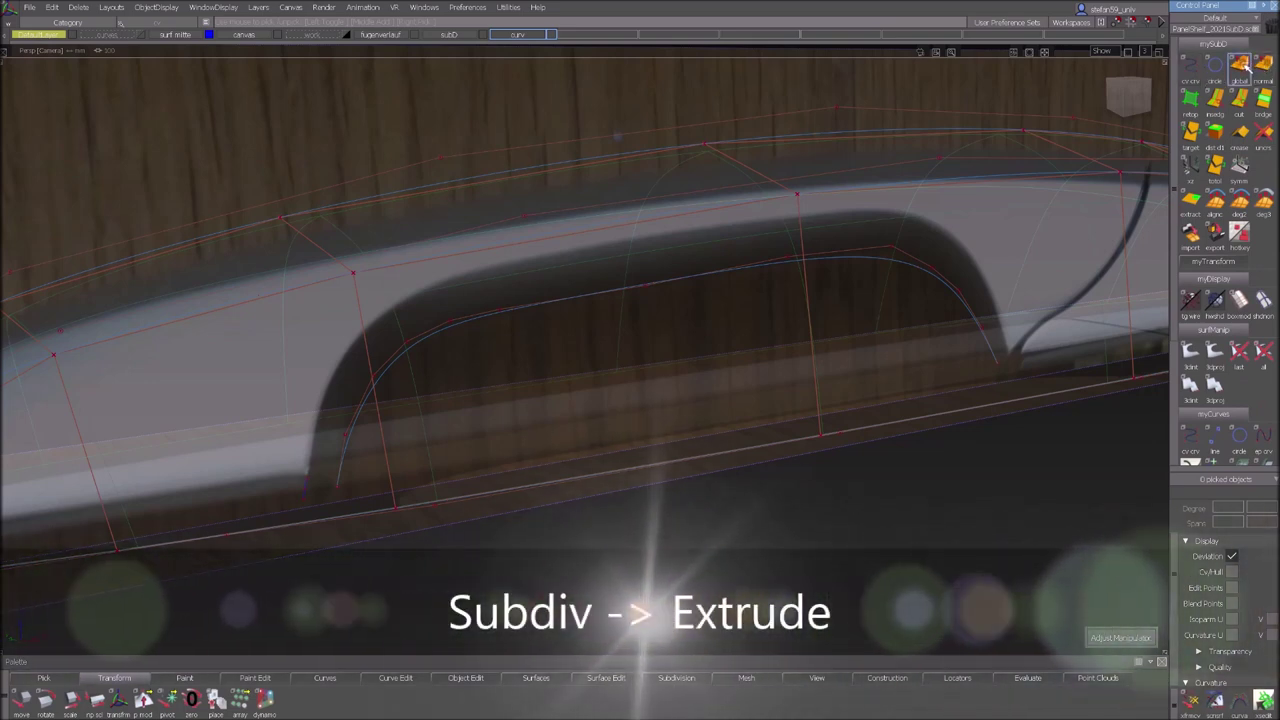
pyautogui.click(718, 274)
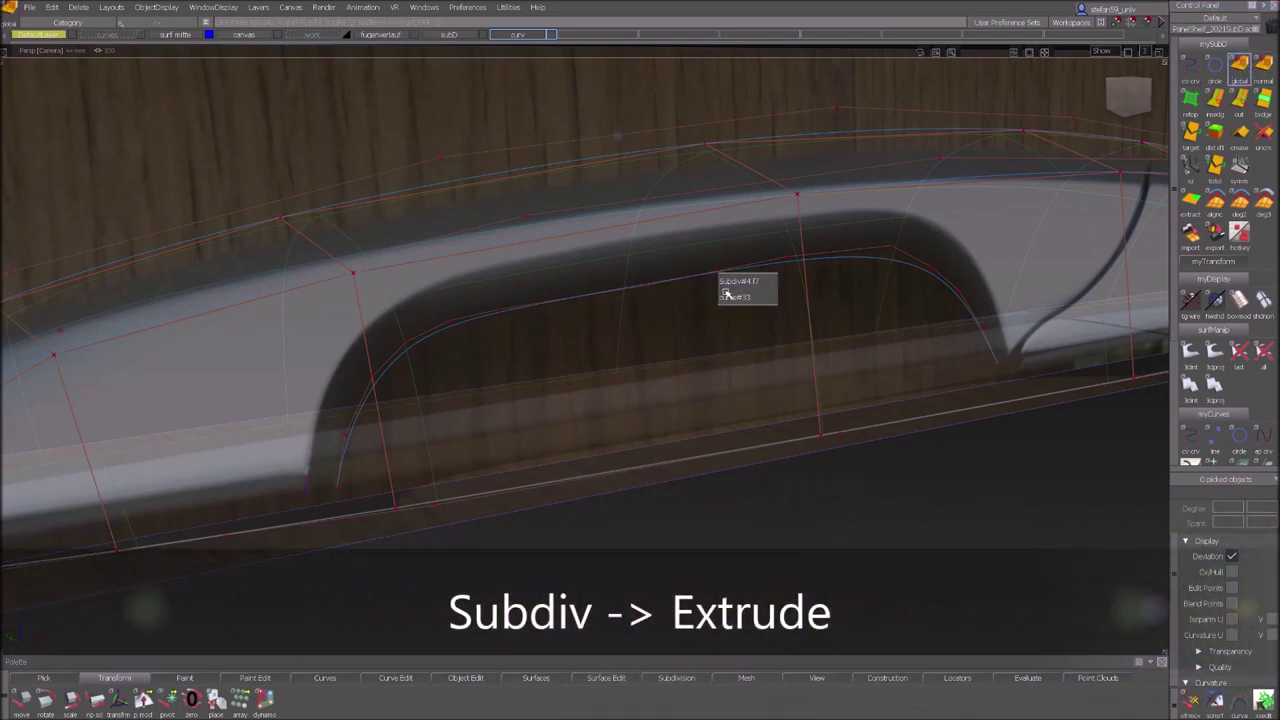
pyautogui.click(730, 298)
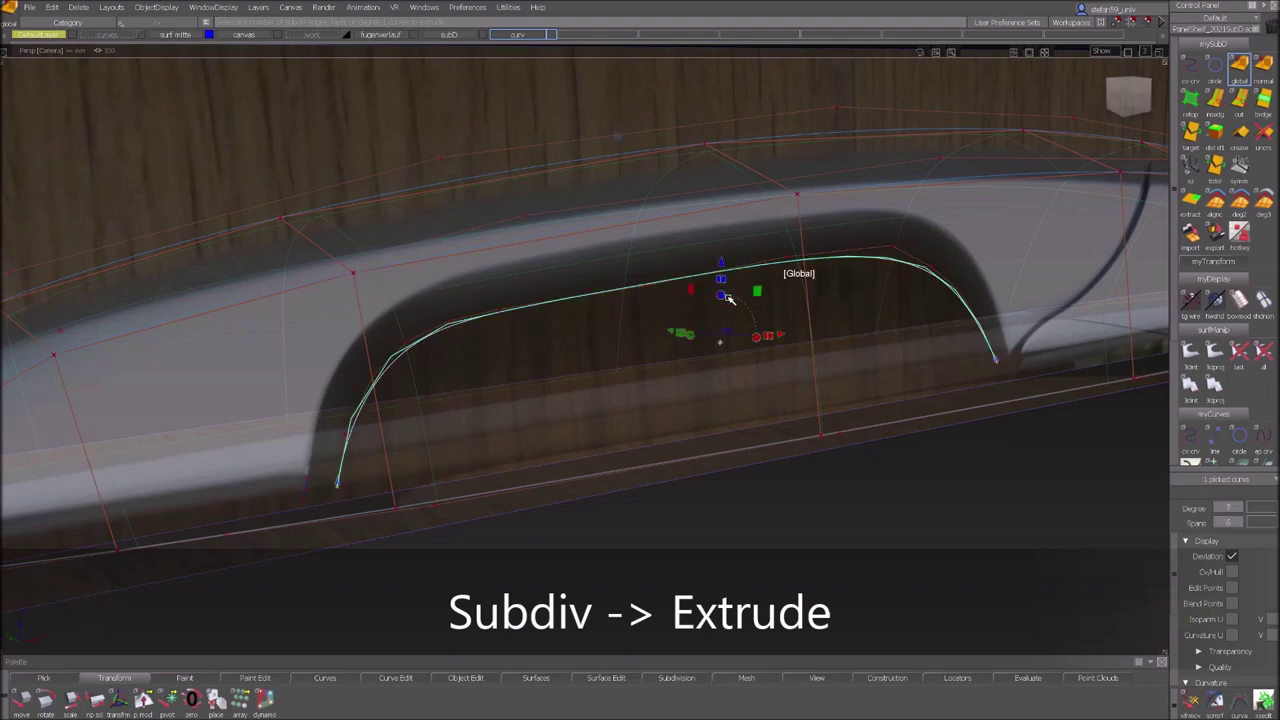
pyautogui.moveTo(669, 333); pyautogui.dragTo(716, 367)
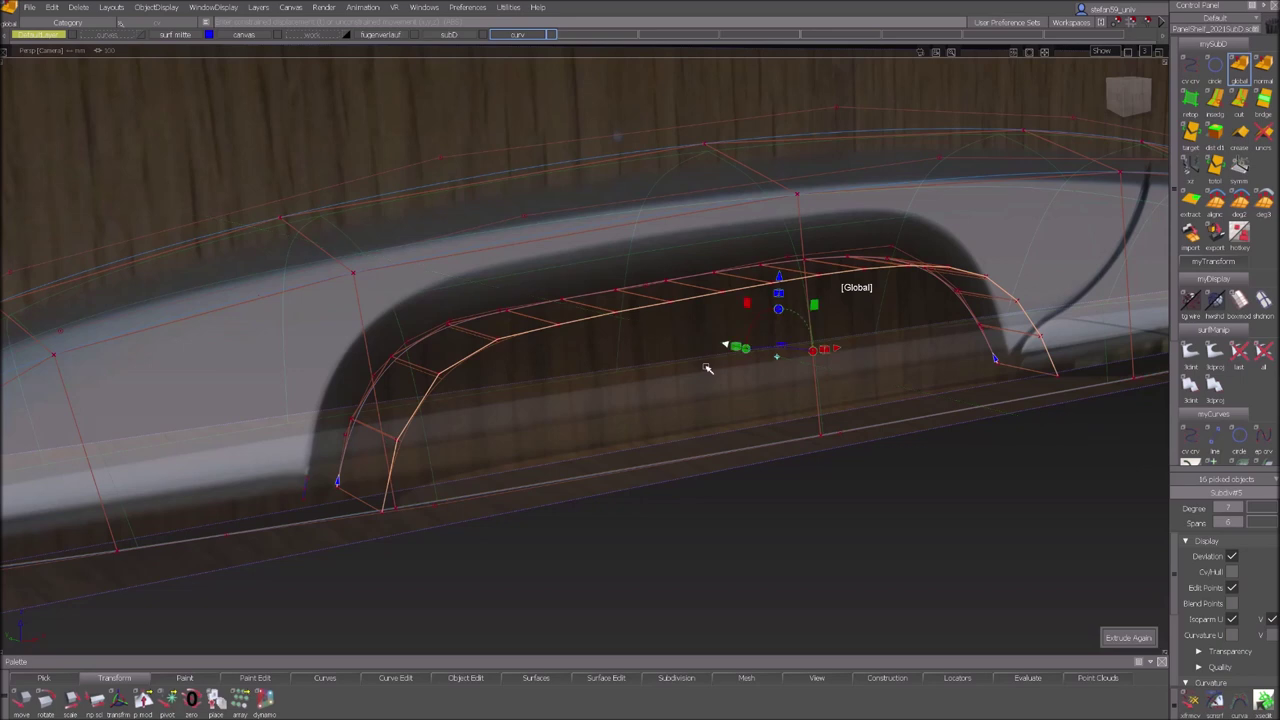
# Set the curve rebuild mode of the Subdiv Extrude to Parametric.
pyautogui.doubleClick(1242, 68)
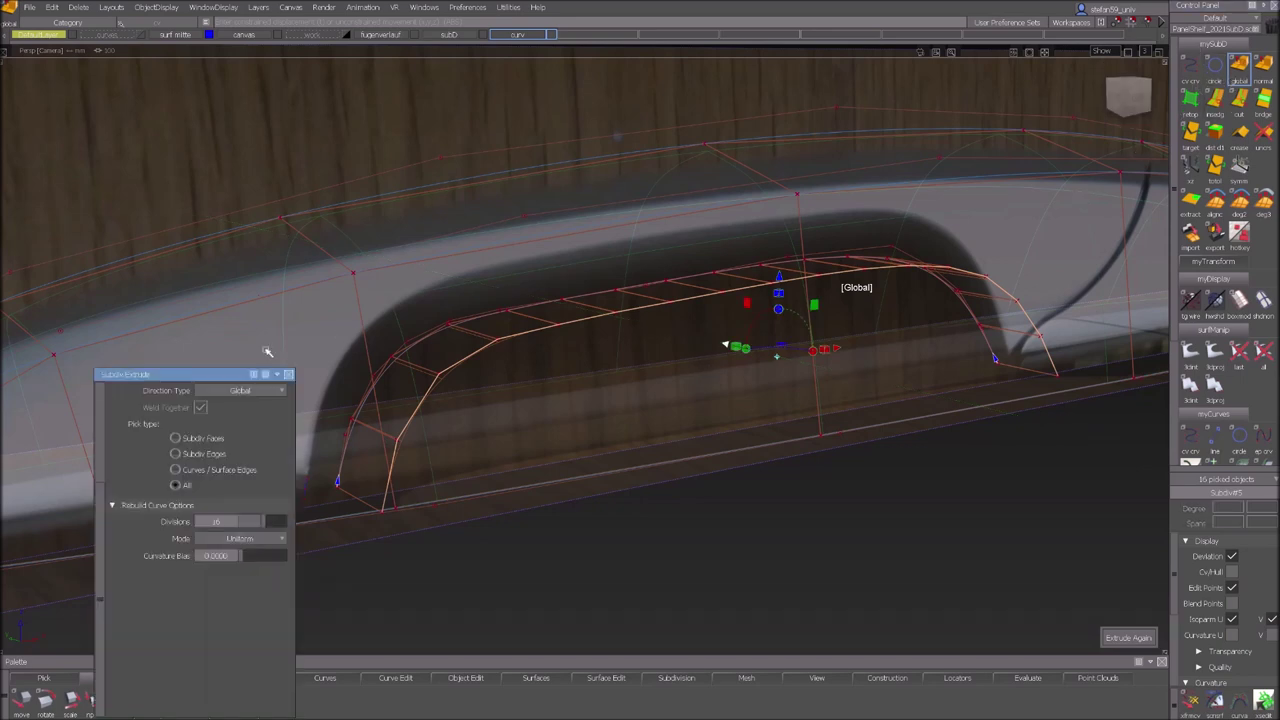
pyautogui.moveTo(243, 381); pyautogui.dragTo(235, 169)
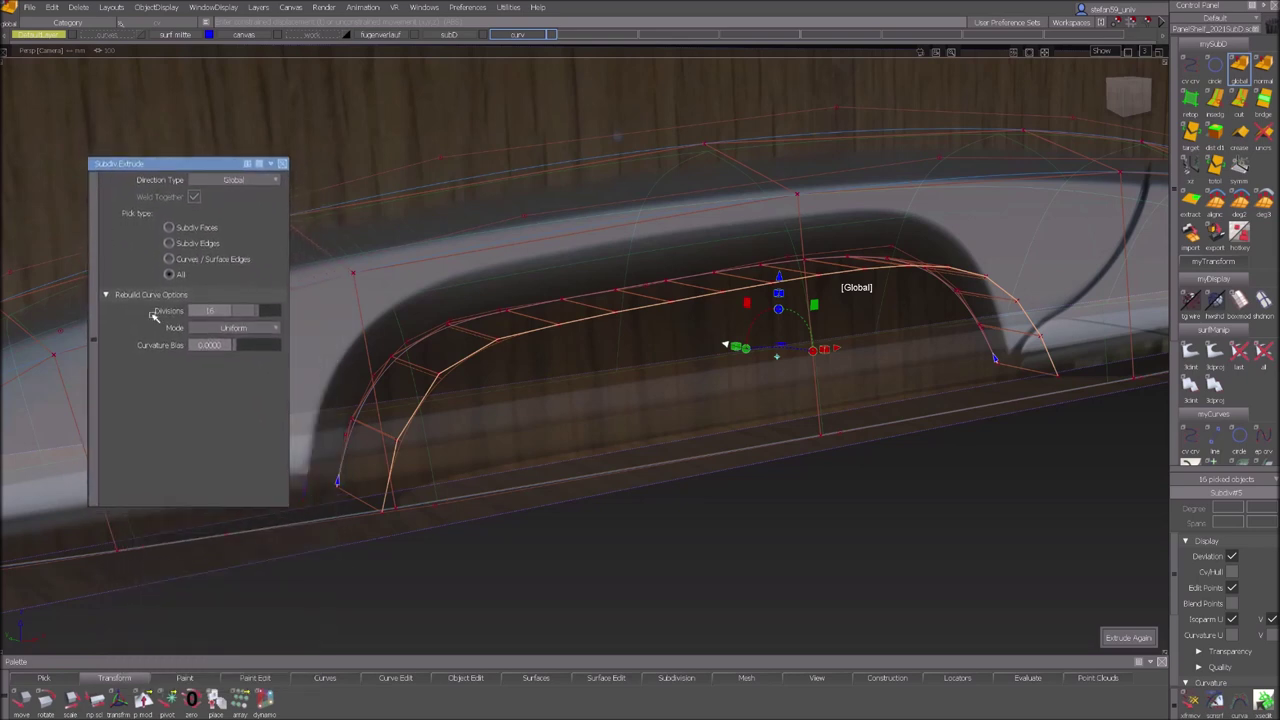
pyautogui.click(276, 328)
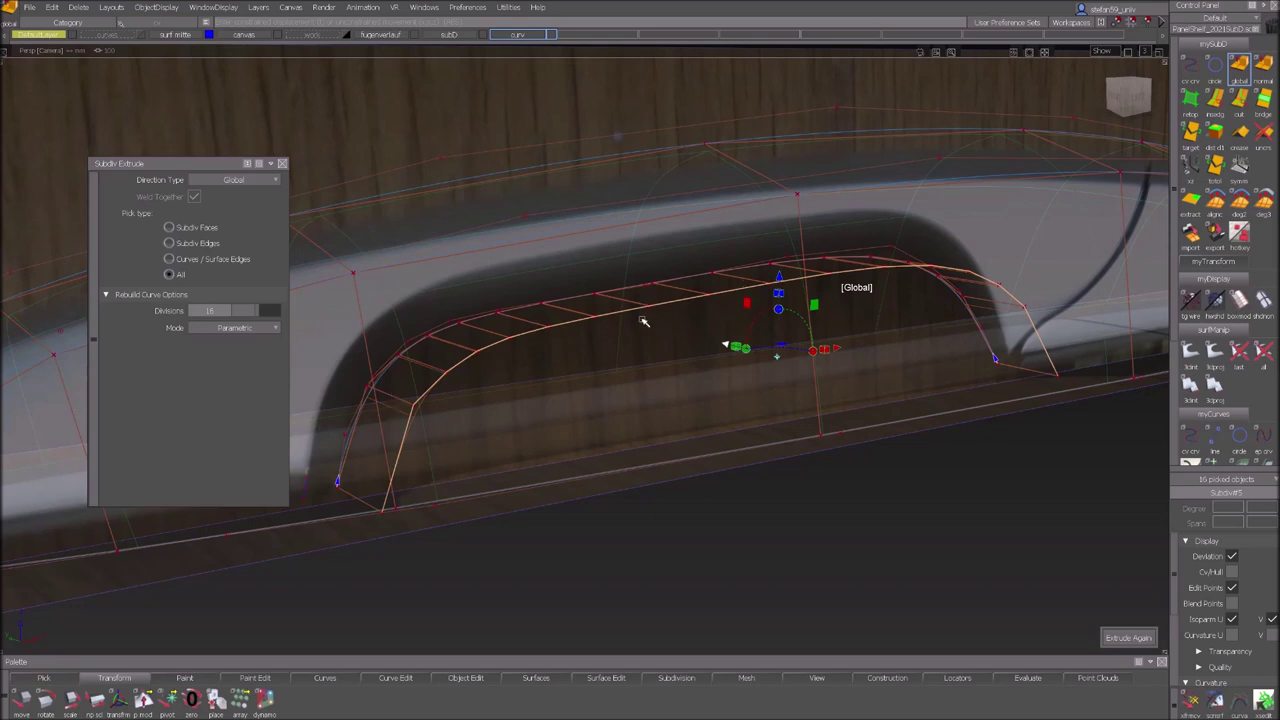
pyautogui.click(281, 166)
# Widen the extruded strip slightly and extrude its outer edge again sideways past the handle's base edge.
pyautogui.keyDown('alt'); pyautogui.keyDown('shift'); pyautogui.moveTo(497, 363); pyautogui.dragTo(770, 372); pyautogui.keyUp('shift'); pyautogui.keyUp('alt')
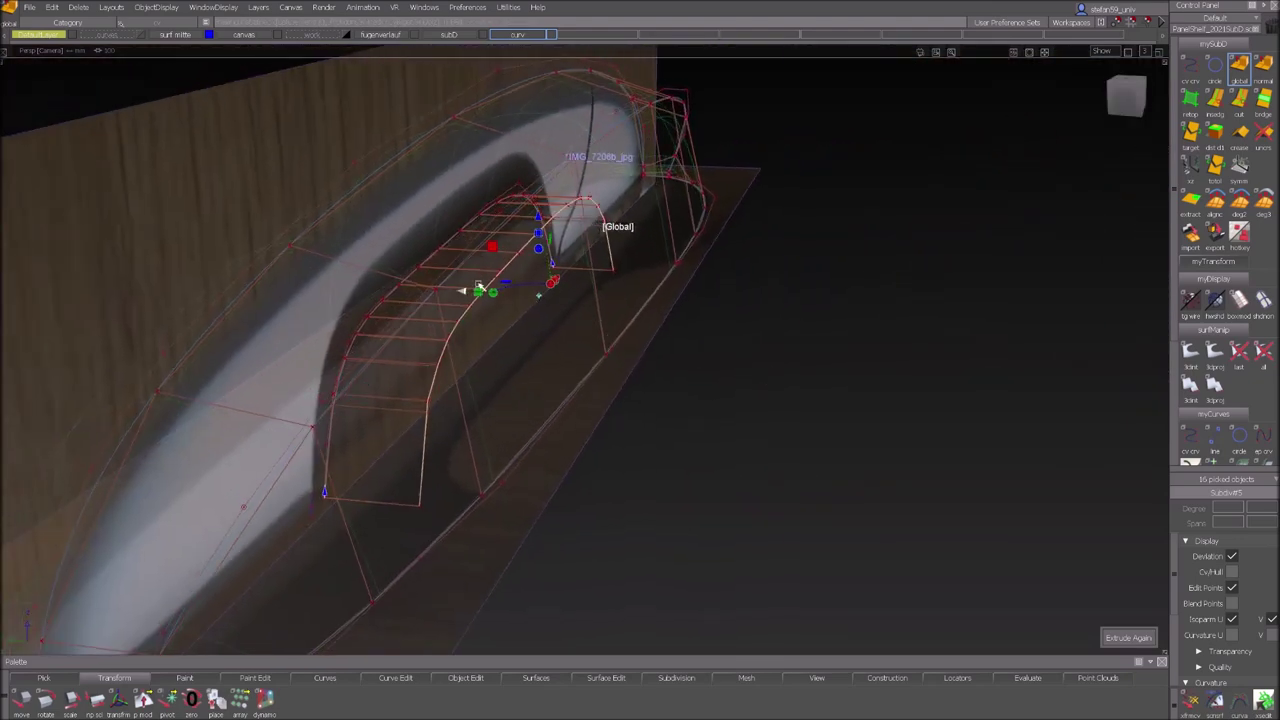
pyautogui.moveTo(462, 292); pyautogui.dragTo(471, 290)
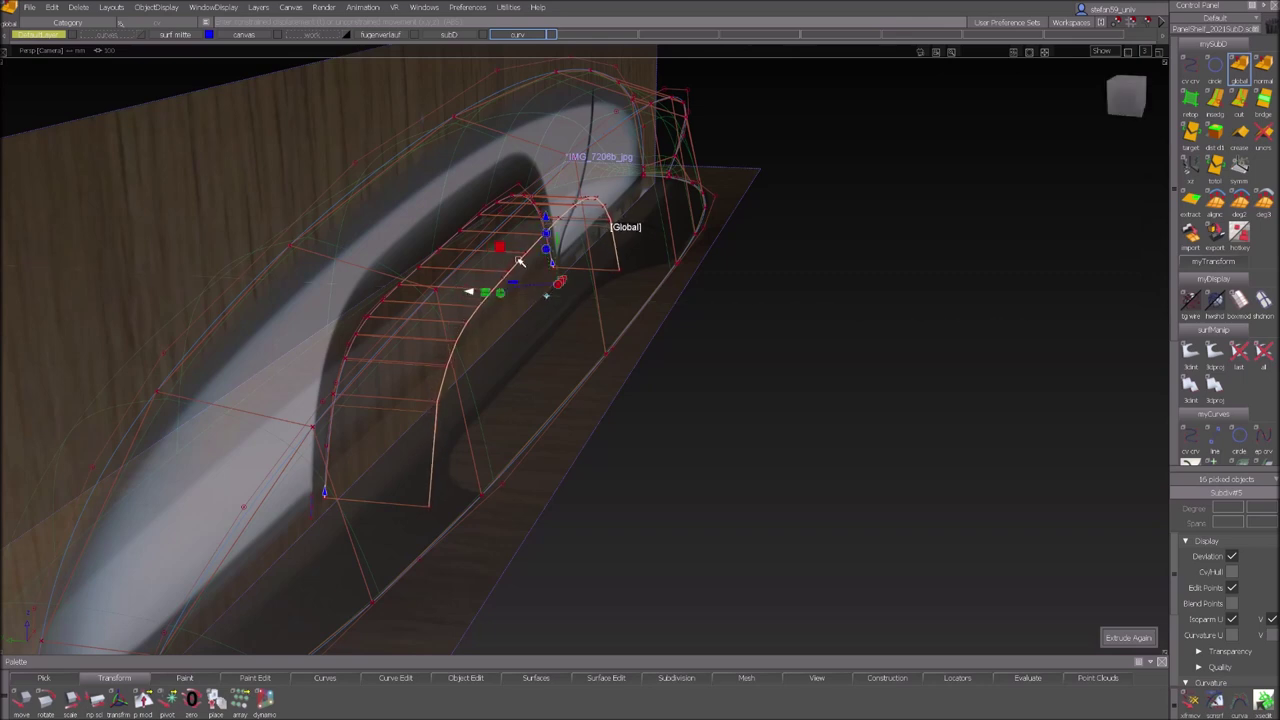
pyautogui.press('space')
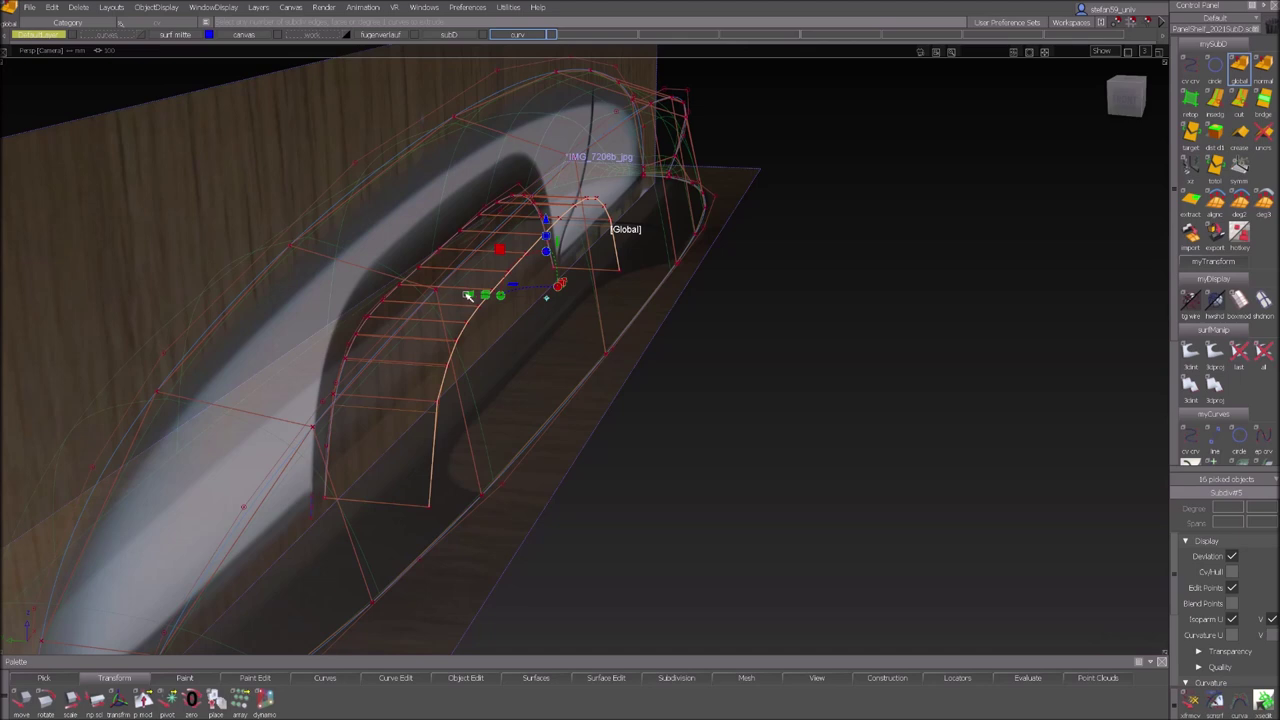
pyautogui.moveTo(470, 297); pyautogui.dragTo(562, 270)
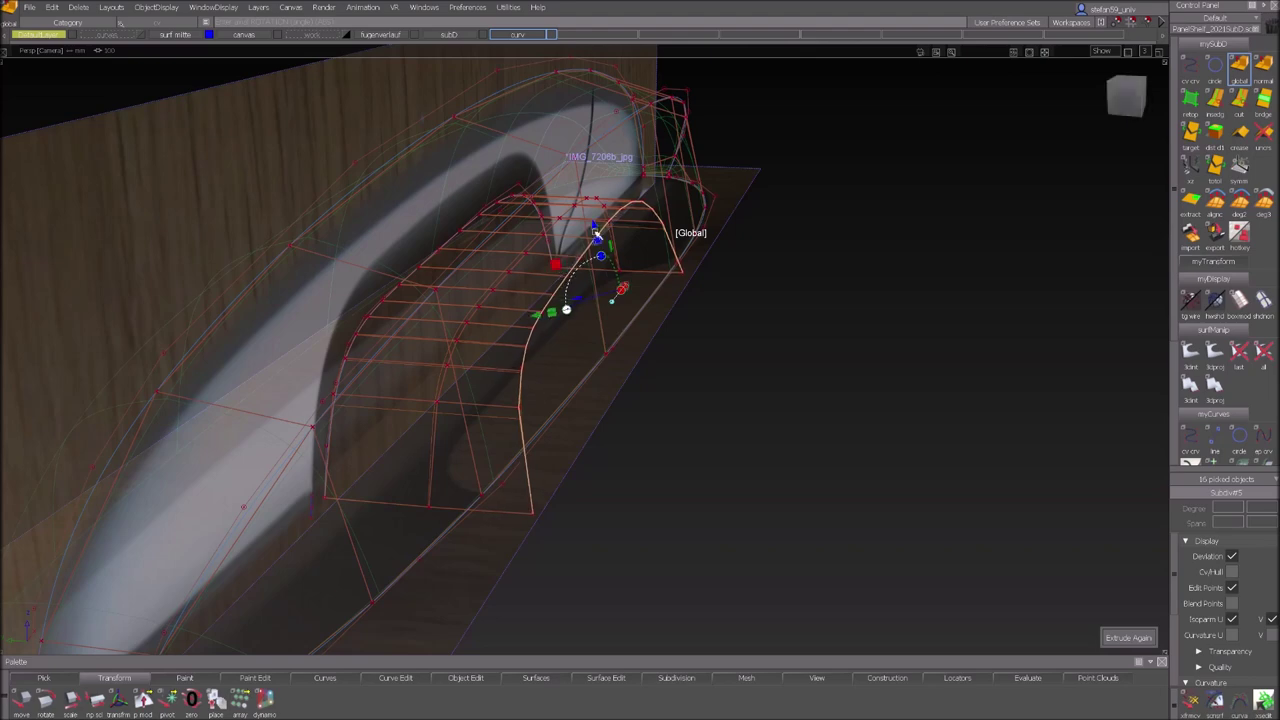
# Scale the grip strip's outer edge up in length and height in the left side view so the opening flares outward.
pyautogui.moveTo(597, 233); pyautogui.dragTo(597, 228)
pyautogui.moveTo(1140, 98); pyautogui.dragTo(1082, 180)
pyautogui.keyDown('alt'); pyautogui.keyDown('shift'); pyautogui.moveTo(803, 296); pyautogui.dragTo(425, 225, button='middle'); pyautogui.keyUp('shift'); pyautogui.keyUp('alt')
pyautogui.keyDown('alt'); pyautogui.keyDown('shift'); pyautogui.moveTo(706, 257); pyautogui.dragTo(705, 332, button='right'); pyautogui.keyUp('shift'); pyautogui.keyUp('alt')
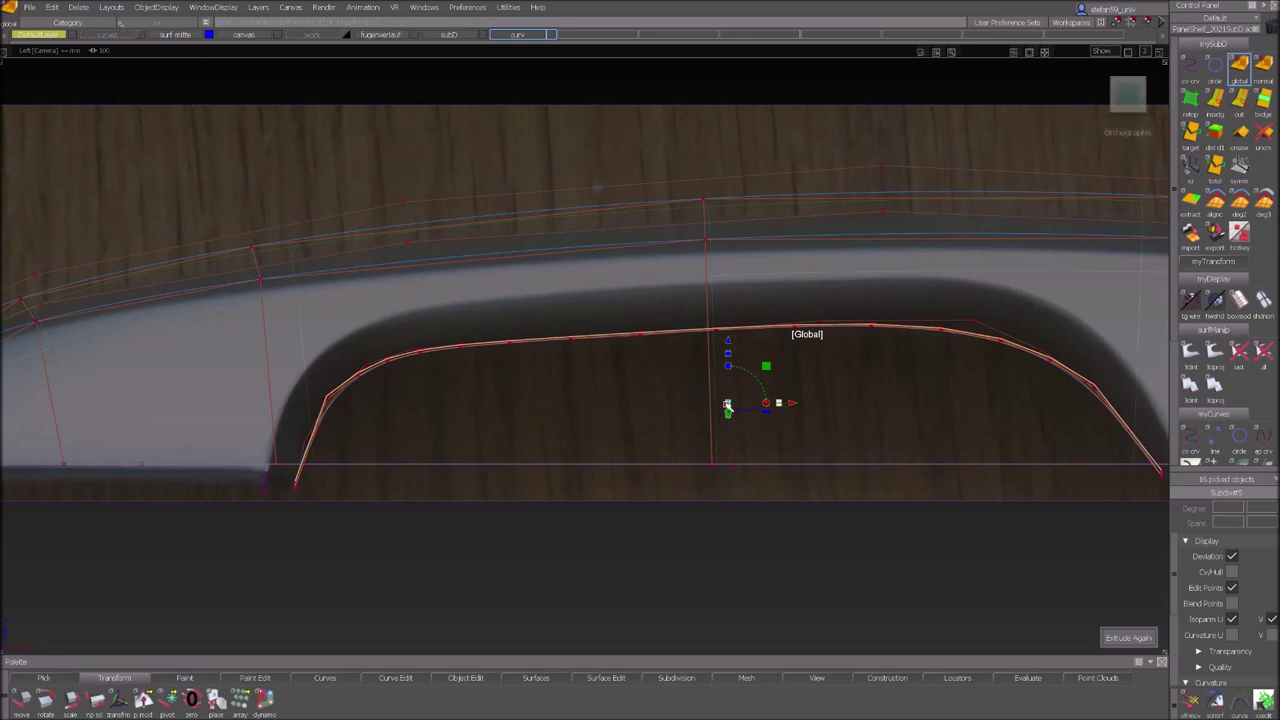
pyautogui.moveTo(727, 403); pyautogui.dragTo(732, 404)
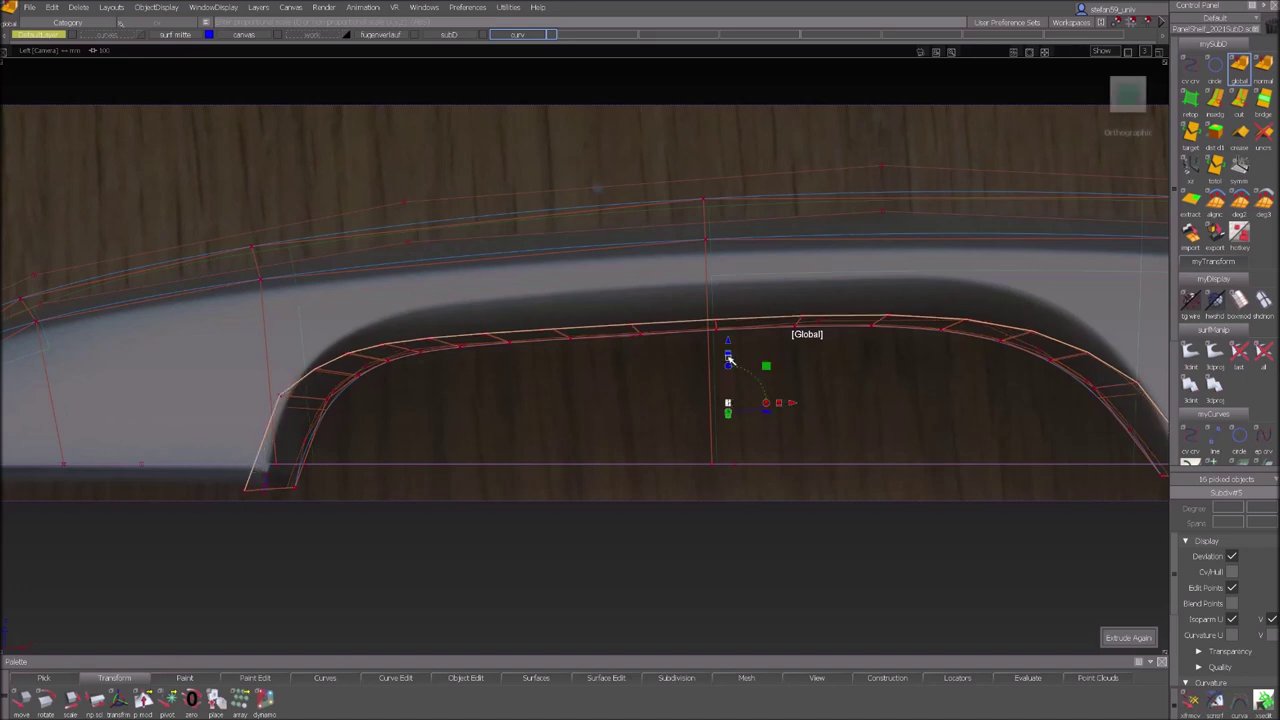
pyautogui.moveTo(728, 357); pyautogui.dragTo(730, 331)
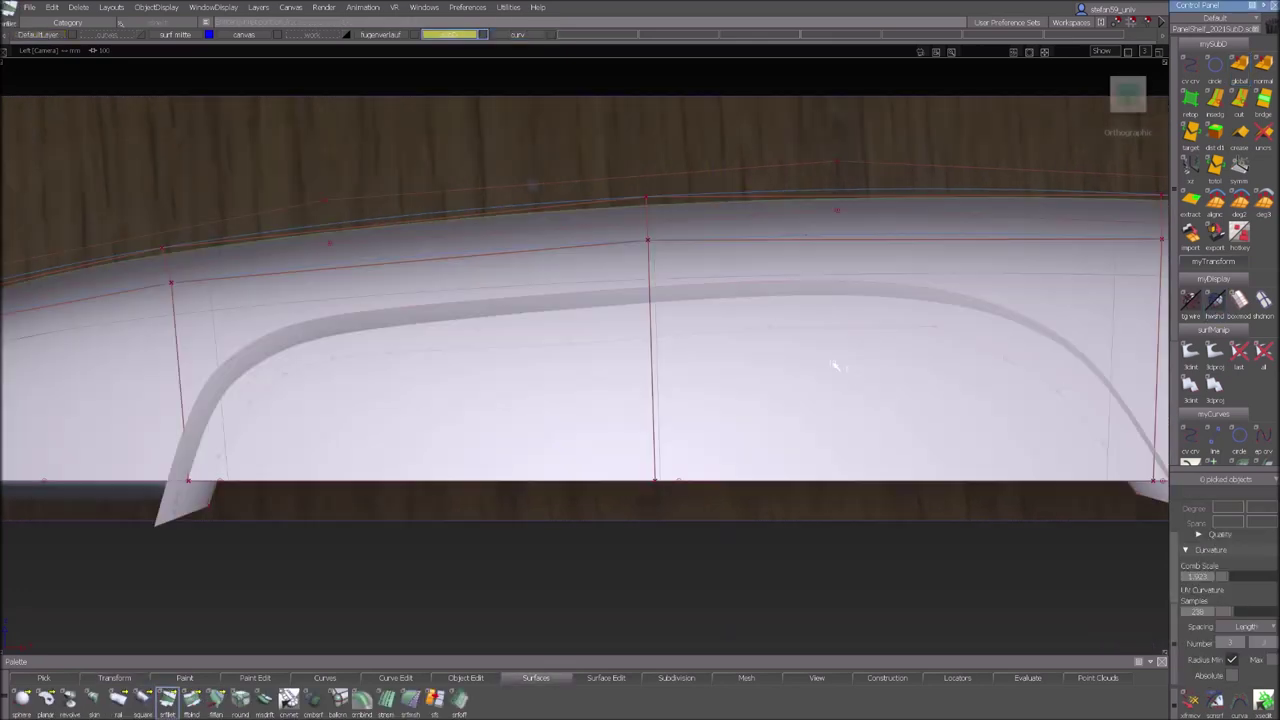
# Examine the reflection flow on the handle body and grip strip with black-and-white horizontal zebra shading, and restore normal shading.
pyautogui.moveTo(834, 366)
pyautogui.keyDown('alt'); pyautogui.keyDown('shift'); pyautogui.mouseDown()
pyautogui.moveTo(846, 394)
pyautogui.moveTo(920, 420)
pyautogui.mouseUp(); pyautogui.keyUp('shift'); pyautogui.keyUp('alt')
pyautogui.keyDown('alt'); pyautogui.keyDown('shift'); pyautogui.moveTo(902, 377); pyautogui.dragTo(904, 380, button='middle'); pyautogui.keyUp('shift'); pyautogui.keyUp('alt')
pyautogui.keyDown('alt'); pyautogui.keyDown('shift'); pyautogui.moveTo(904, 380); pyautogui.dragTo(805, 367); pyautogui.keyUp('shift'); pyautogui.keyUp('alt')
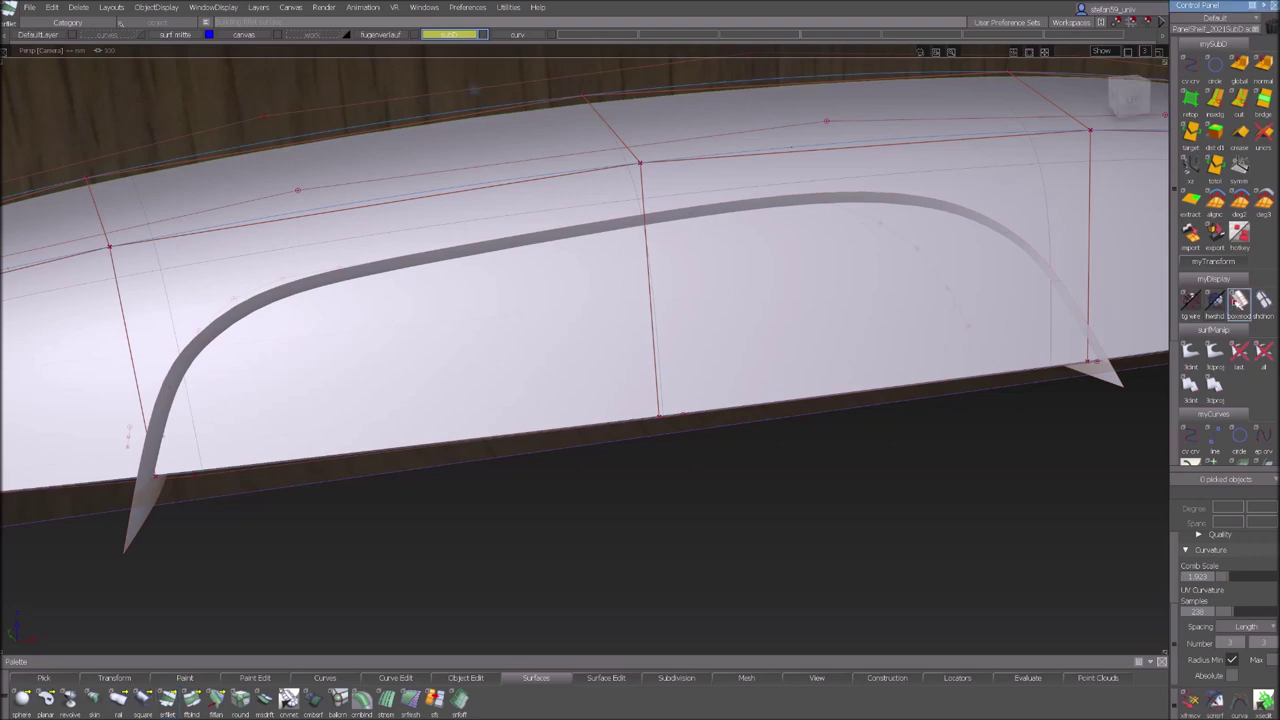
pyautogui.click(1239, 300)
pyautogui.doubleClick(1239, 300)
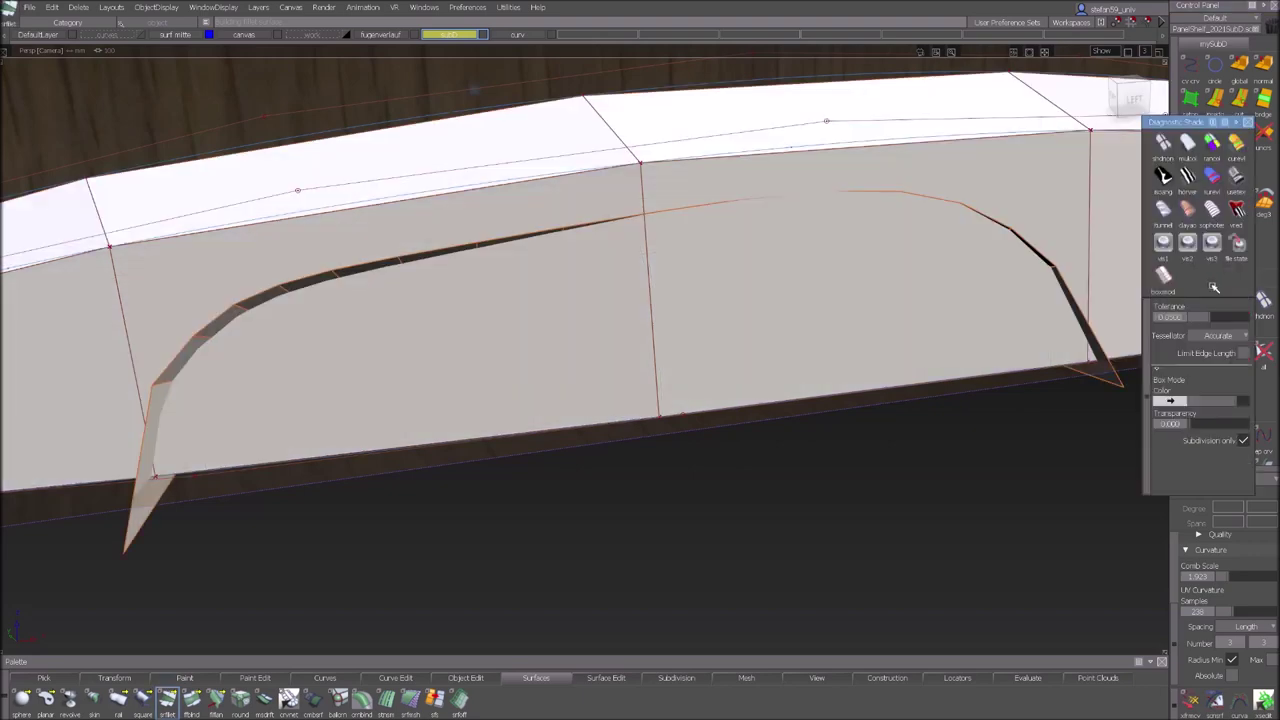
pyautogui.click(1190, 179)
pyautogui.moveTo(868, 268)
pyautogui.keyDown('alt'); pyautogui.keyDown('shift'); pyautogui.mouseDown()
pyautogui.moveTo(966, 246)
pyautogui.moveTo(988, 280)
pyautogui.moveTo(914, 280)
pyautogui.mouseUp(); pyautogui.keyUp('shift'); pyautogui.keyUp('alt')
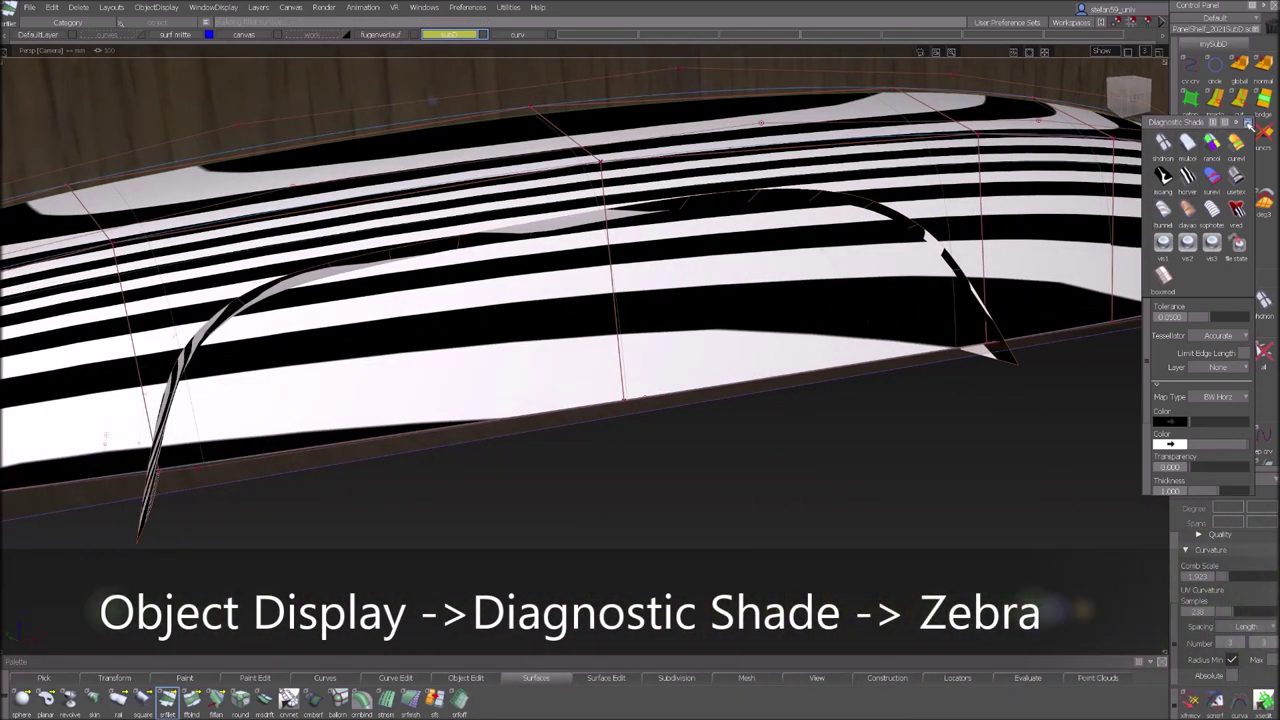
pyautogui.click(1247, 122)
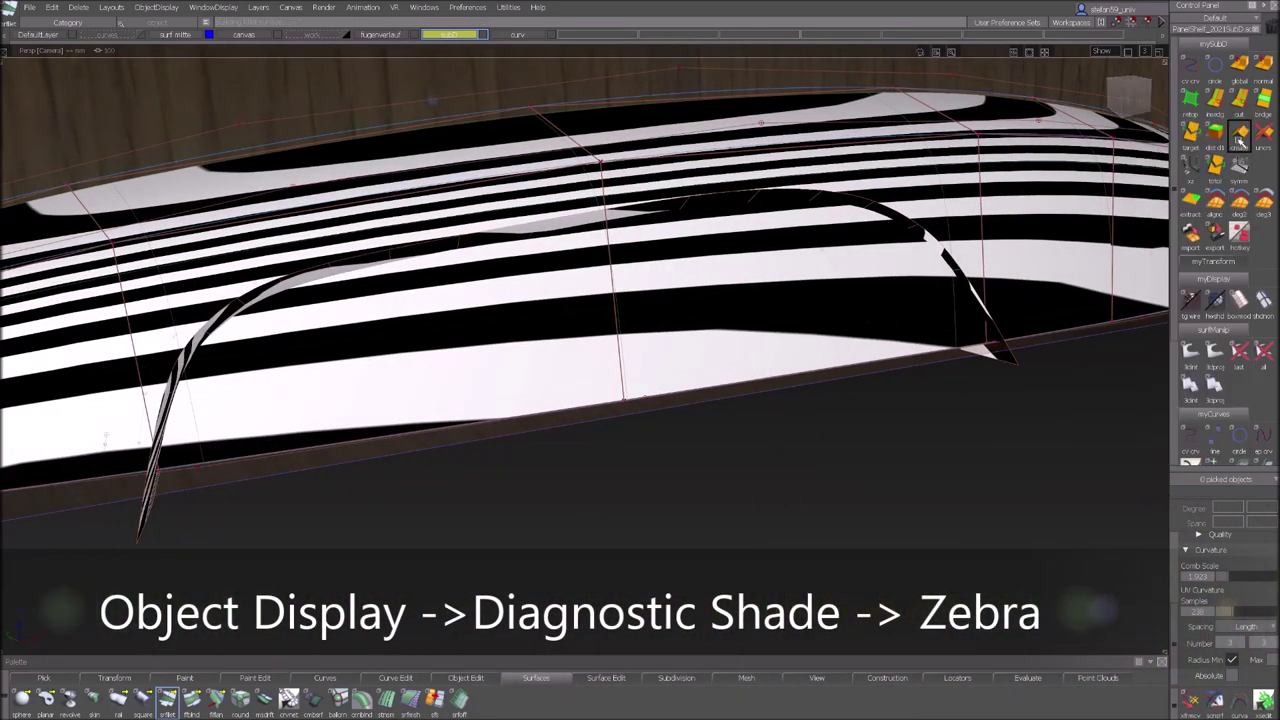
pyautogui.click(1214, 302)
pyautogui.keyDown('alt'); pyautogui.keyDown('shift'); pyautogui.moveTo(809, 354); pyautogui.dragTo(854, 366); pyautogui.keyUp('shift'); pyautogui.keyUp('alt')
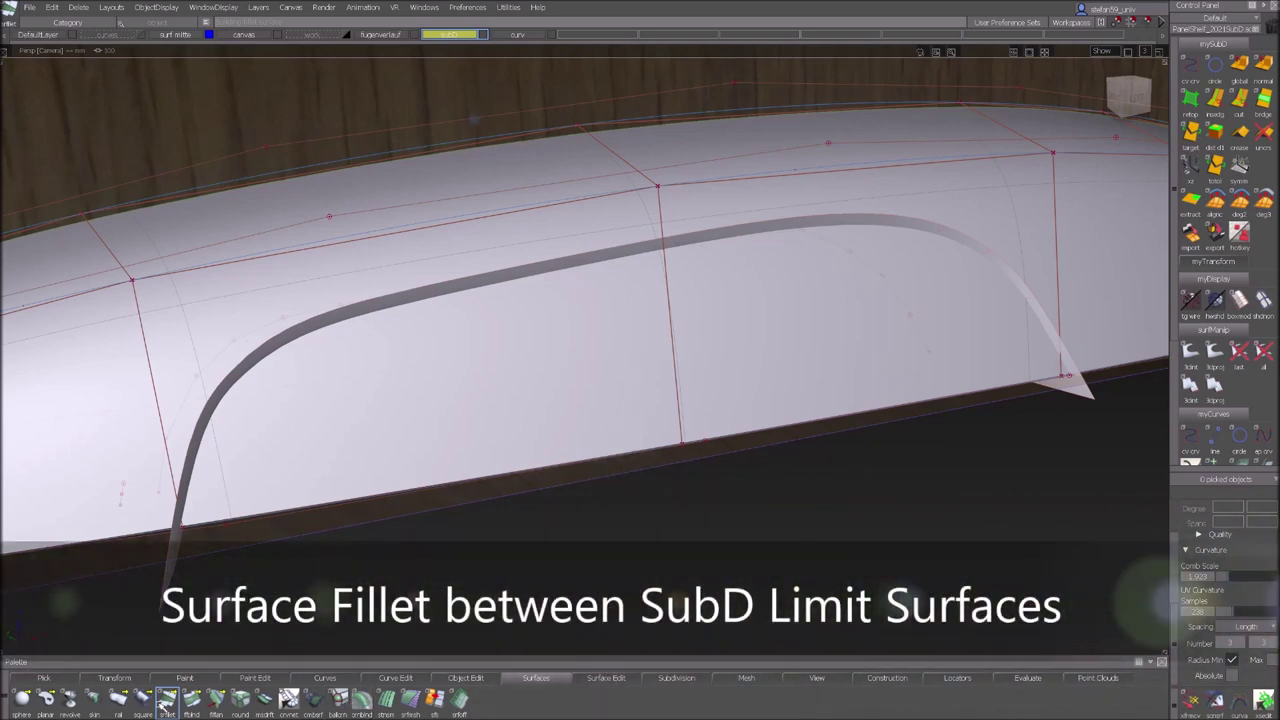
# Build a G1 Tangent Surface Fillet with chordal length 1.0 between the handle body and grip strip, with Automatic trim.
pyautogui.click(166, 700)
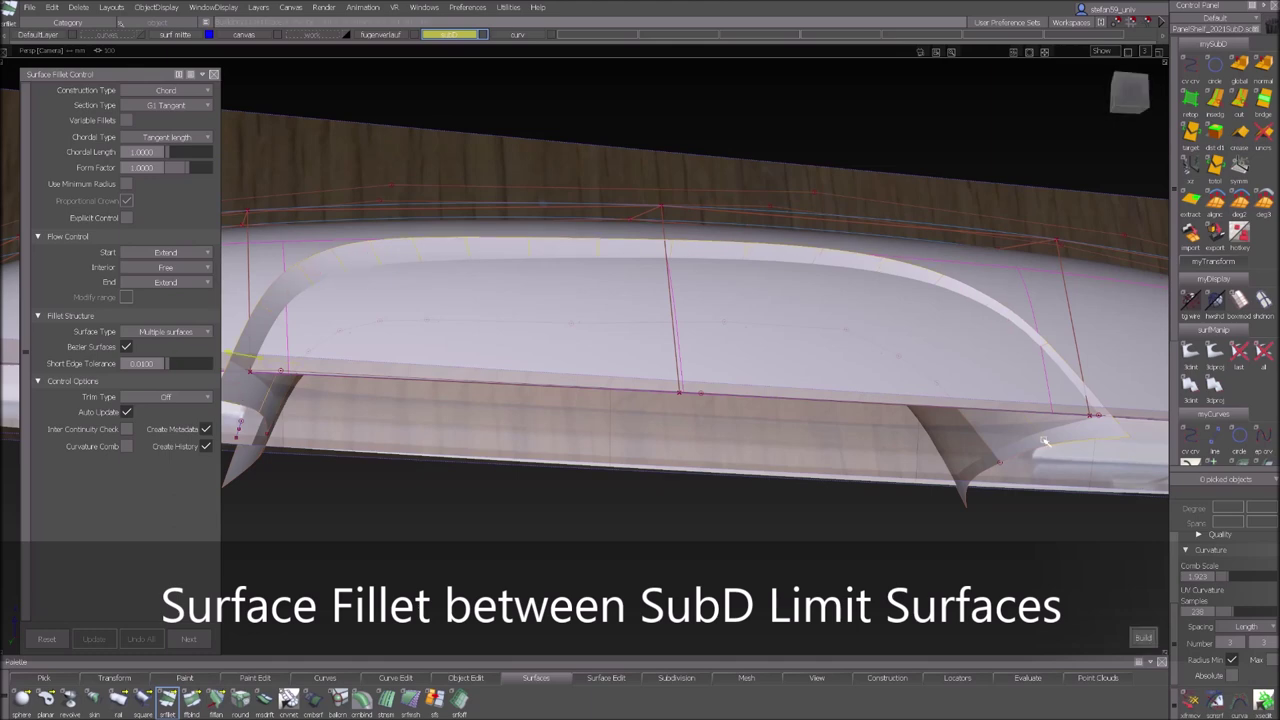
pyautogui.keyDown('alt'); pyautogui.keyDown('shift'); pyautogui.moveTo(860, 371); pyautogui.dragTo(916, 417); pyautogui.keyUp('shift'); pyautogui.keyUp('alt')
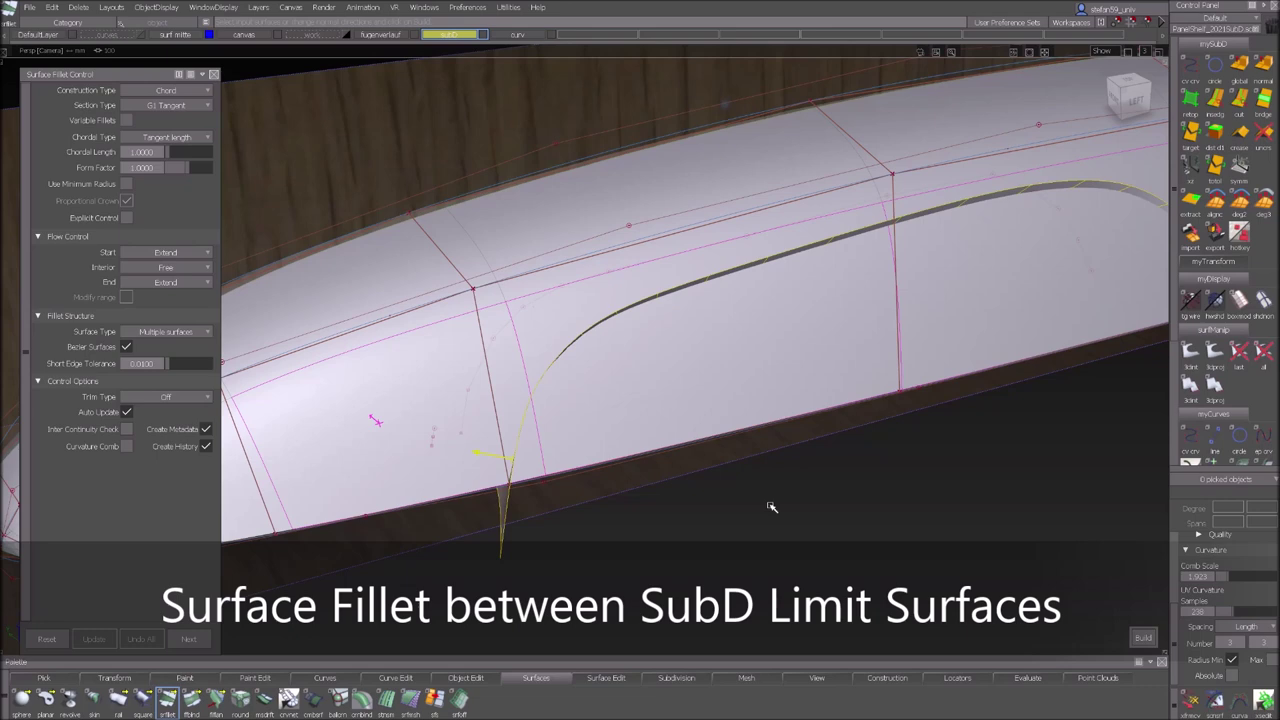
pyautogui.click(1141, 638)
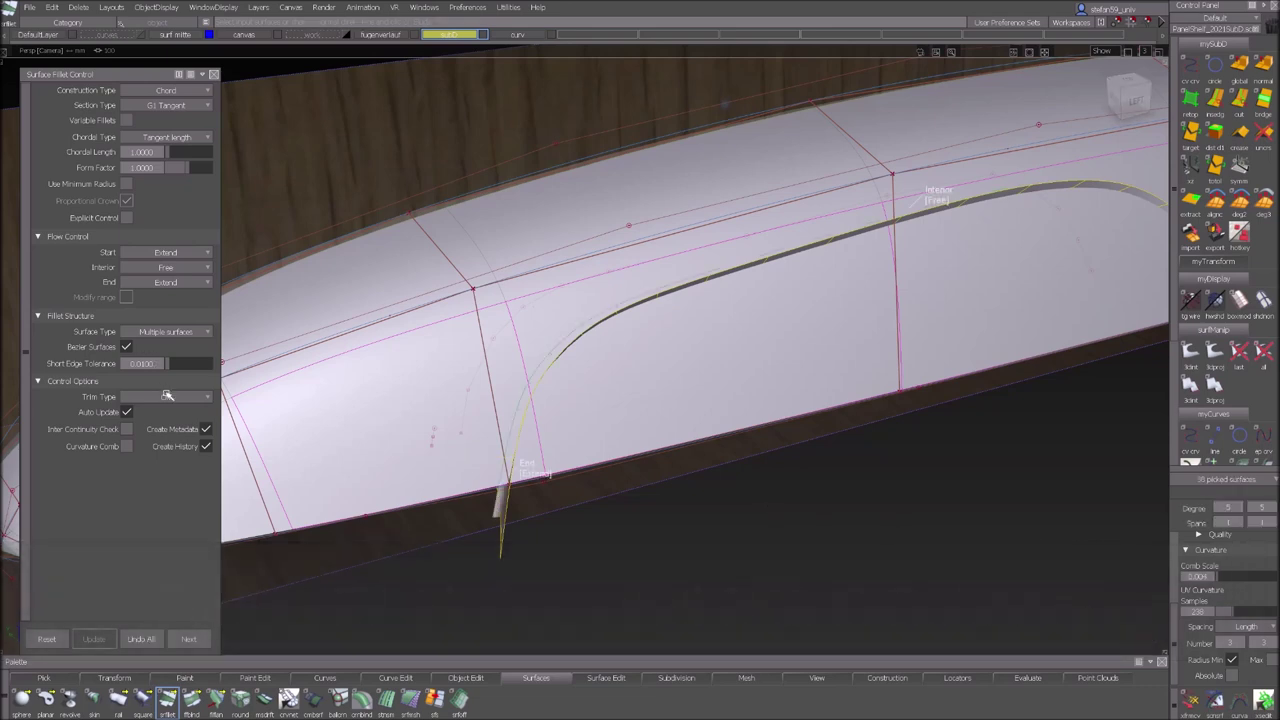
pyautogui.click(167, 396)
pyautogui.click(171, 410)
pyautogui.keyDown('alt'); pyautogui.keyDown('shift'); pyautogui.moveTo(884, 546); pyautogui.dragTo(737, 494); pyautogui.keyUp('shift'); pyautogui.keyUp('alt')
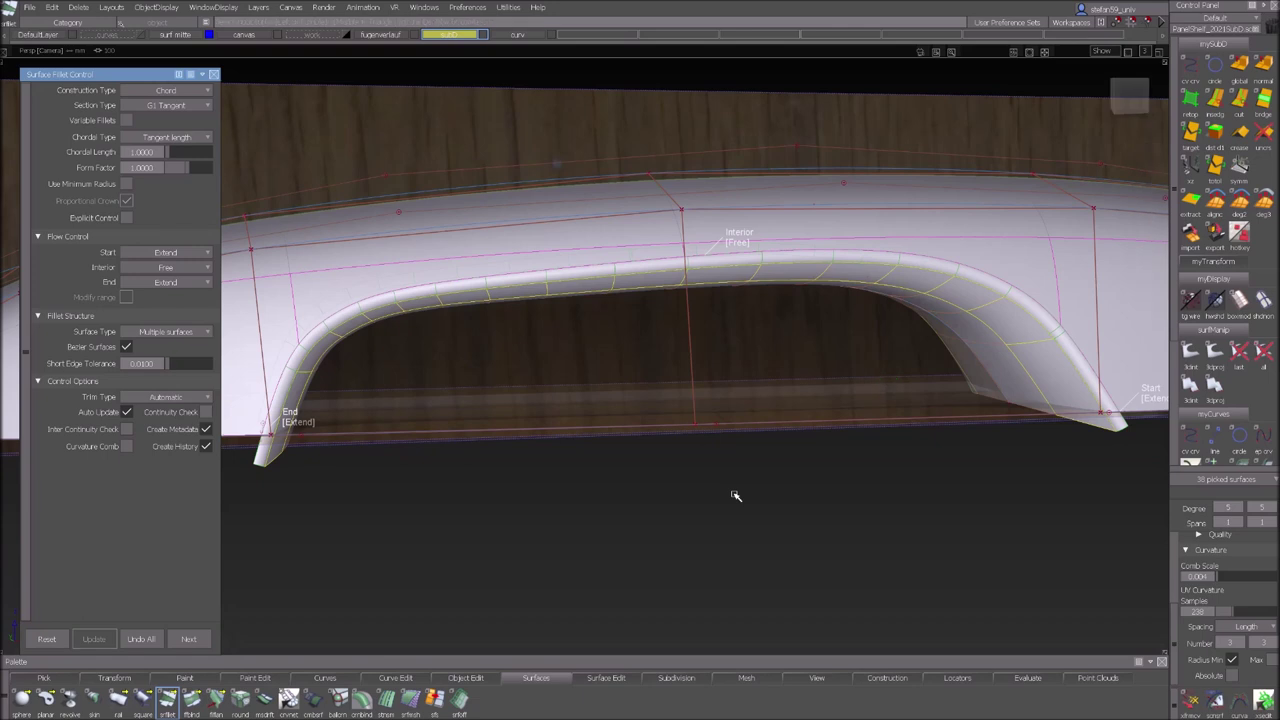
# Examine the fillet's transitions around the grip opening with zebra shading, restore normal shading and close the fillet settings.
pyautogui.keyDown('ctrl'); pyautogui.keyDown('shift'); pyautogui.moveTo(853, 513); pyautogui.dragTo(897, 426); pyautogui.keyUp('shift'); pyautogui.keyUp('ctrl')
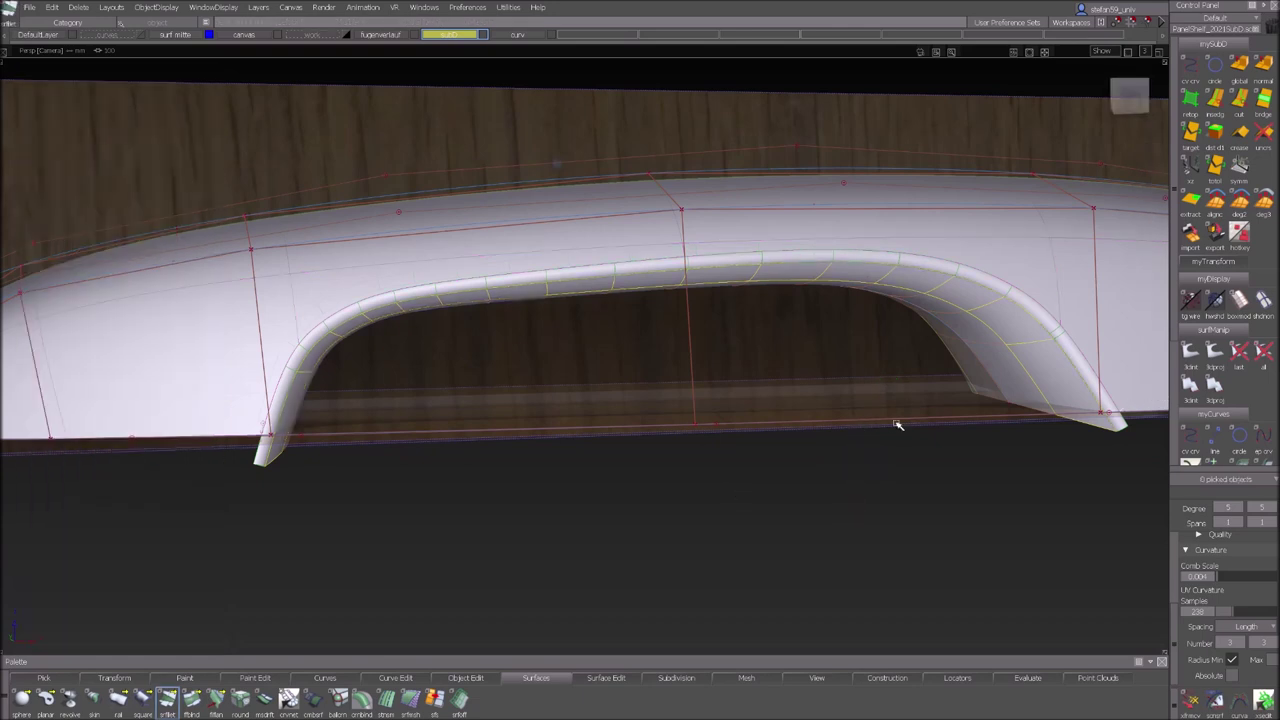
pyautogui.doubleClick(1245, 303)
pyautogui.click(1187, 178)
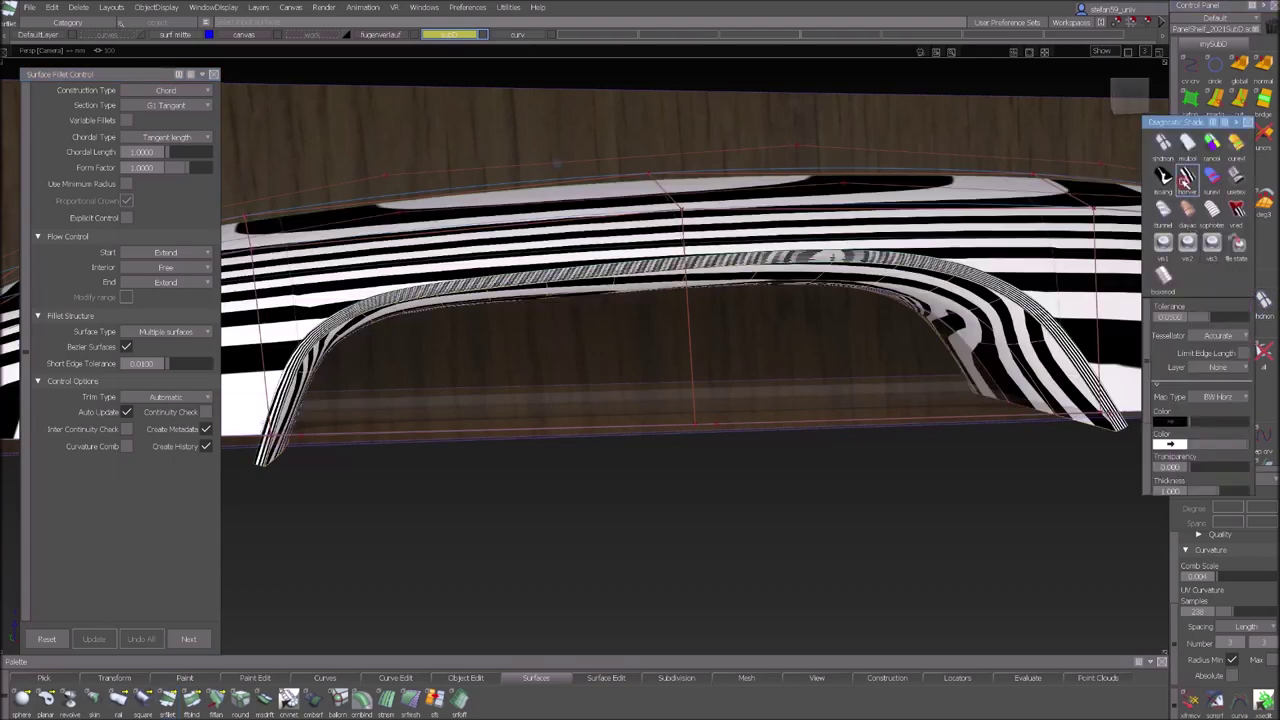
pyautogui.moveTo(846, 357)
pyautogui.keyDown('alt'); pyautogui.keyDown('shift'); pyautogui.mouseDown()
pyautogui.moveTo(814, 391)
pyautogui.moveTo(913, 407)
pyautogui.moveTo(980, 397)
pyautogui.moveTo(737, 383)
pyautogui.mouseUp(); pyautogui.keyUp('shift'); pyautogui.keyUp('alt')
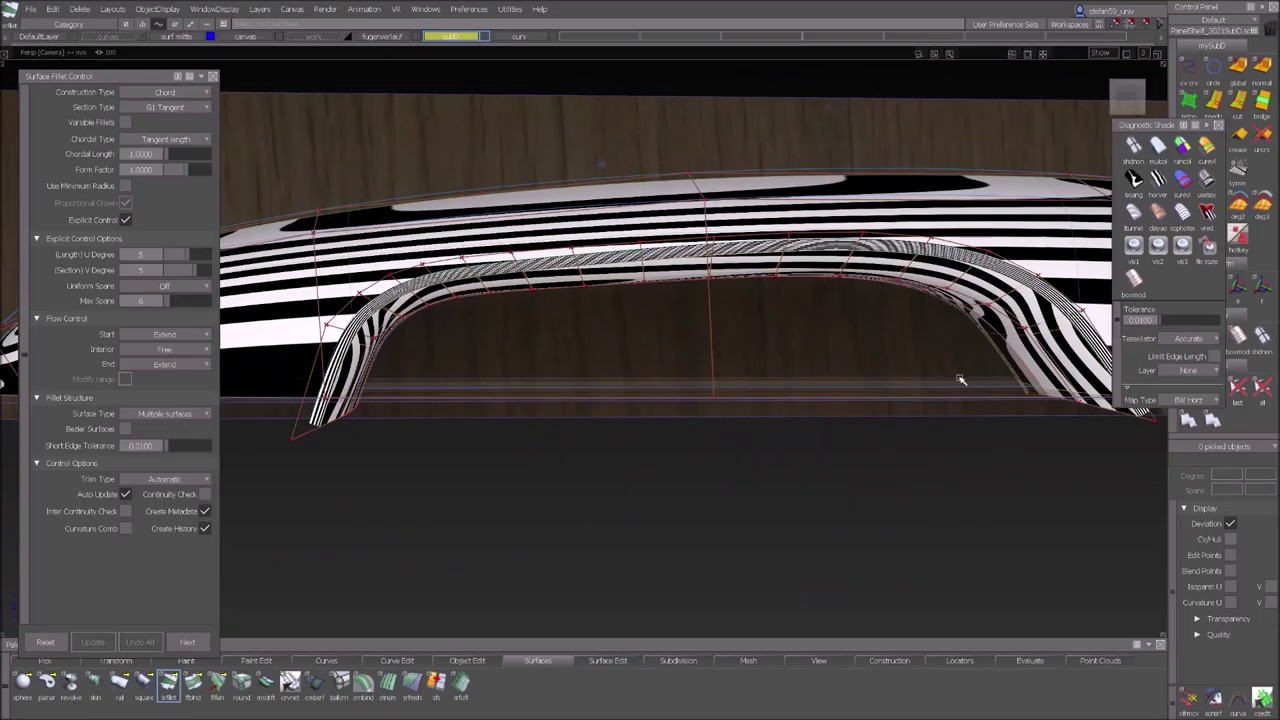
pyautogui.click(1221, 126)
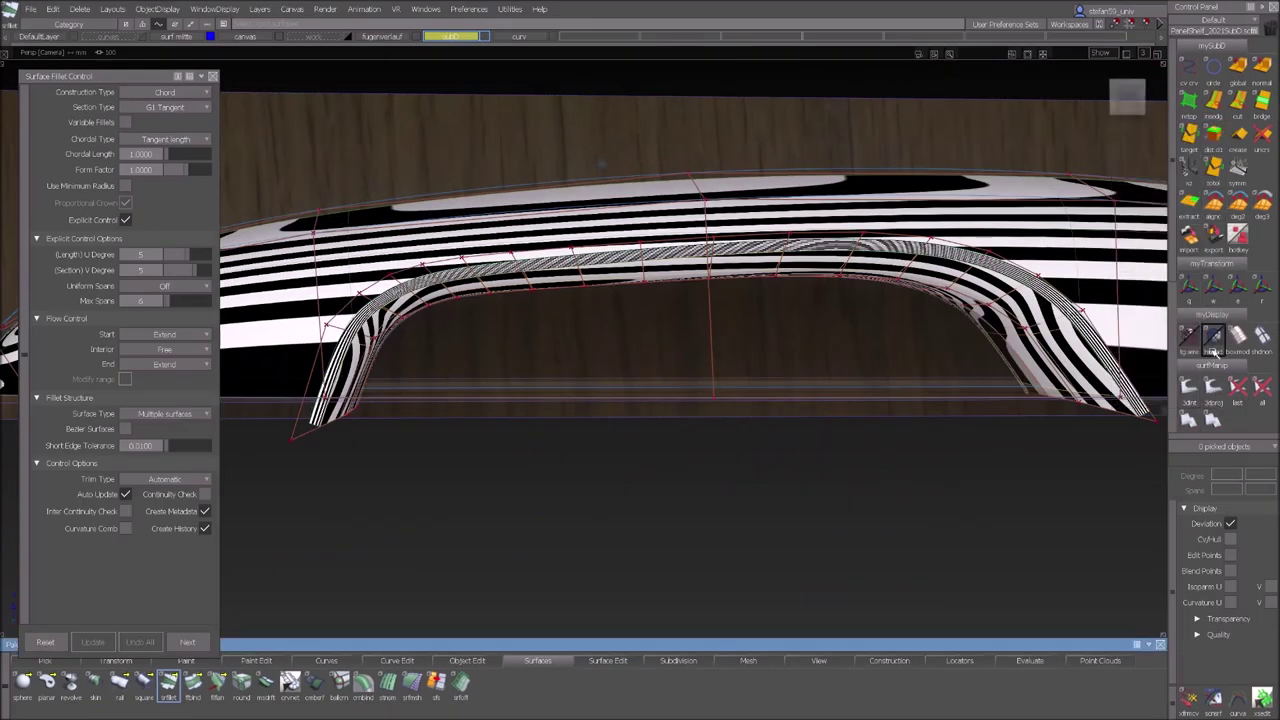
pyautogui.click(1211, 348)
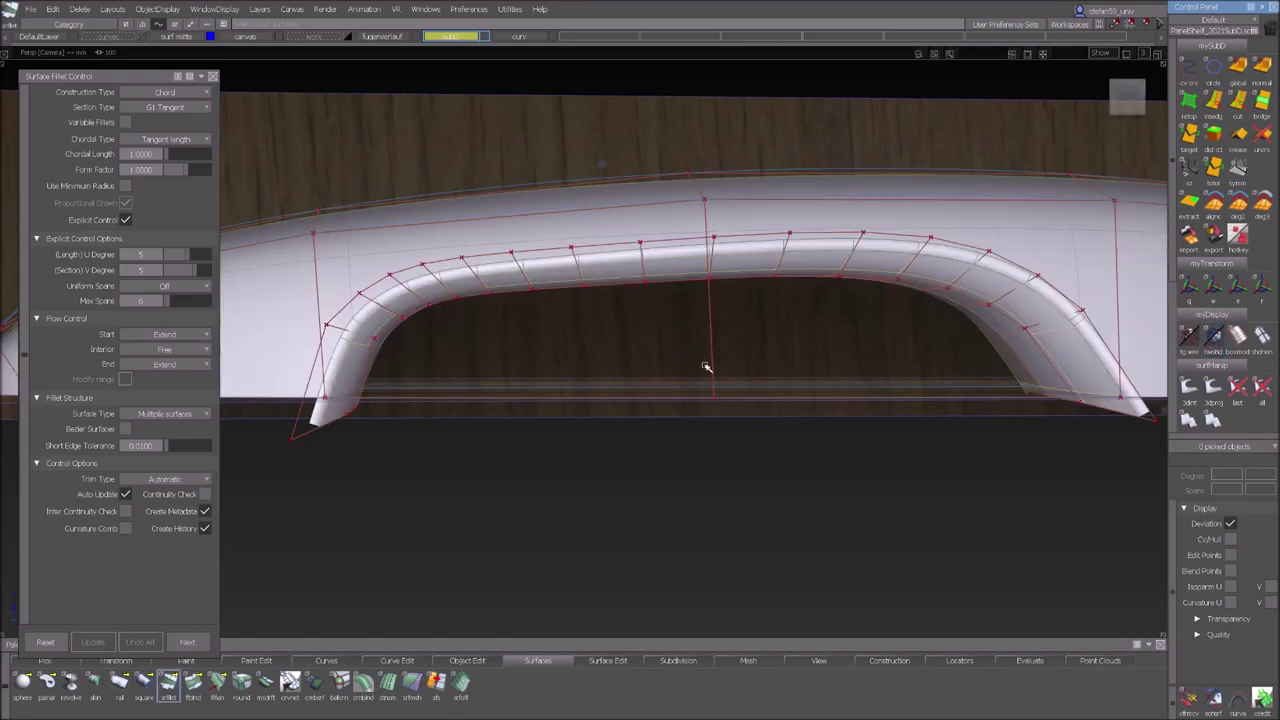
pyautogui.moveTo(806, 366)
pyautogui.keyDown('alt'); pyautogui.keyDown('shift'); pyautogui.mouseDown()
pyautogui.moveTo(1006, 363)
pyautogui.moveTo(991, 360)
pyautogui.mouseUp(); pyautogui.keyUp('shift'); pyautogui.keyUp('alt')
pyautogui.click(212, 77)
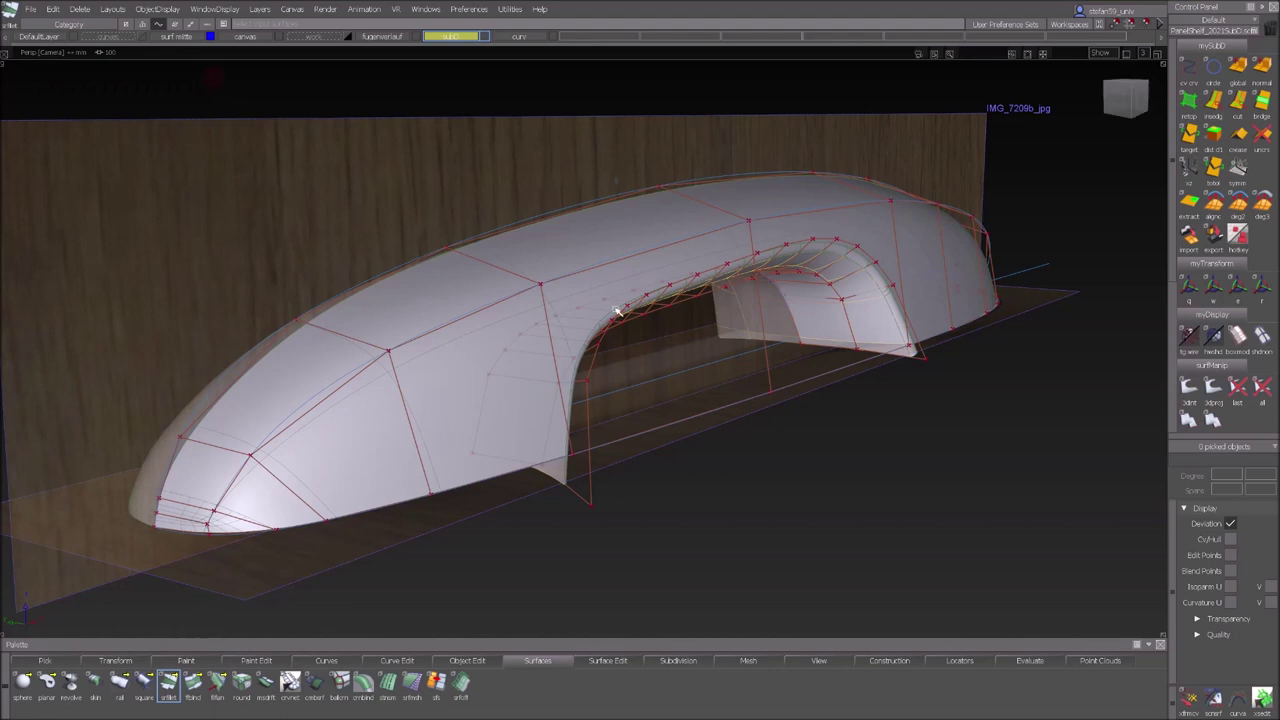
# Pick the guide curve along the handle's upper side edge and examine the curve alignment links in the History Visualizer.
pyautogui.moveTo(333, 411)
pyautogui.keyDown('ctrl'); pyautogui.keyDown('shift'); pyautogui.mouseDown()
pyautogui.moveTo(337, 434)
pyautogui.moveTo(362, 416)
pyautogui.mouseUp(); pyautogui.keyUp('shift'); pyautogui.keyUp('ctrl')
pyautogui.click(329, 386)
pyautogui.click(214, 512)
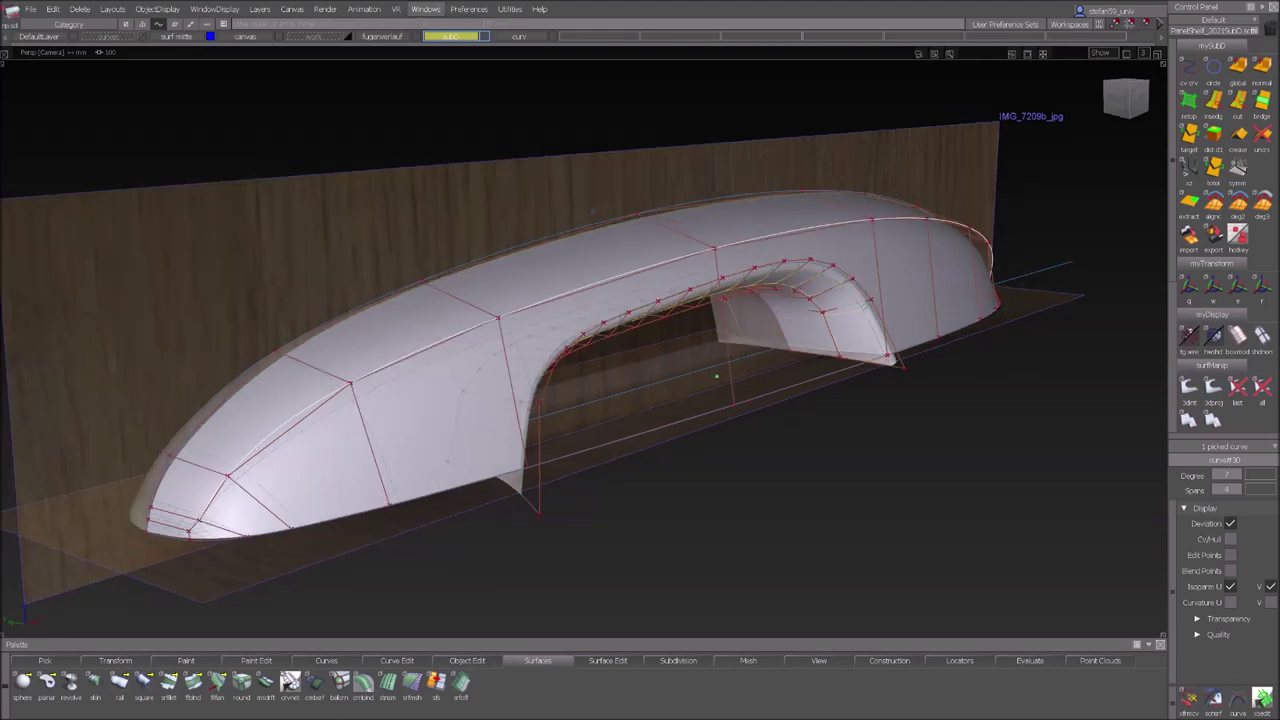
pyautogui.click(426, 10)
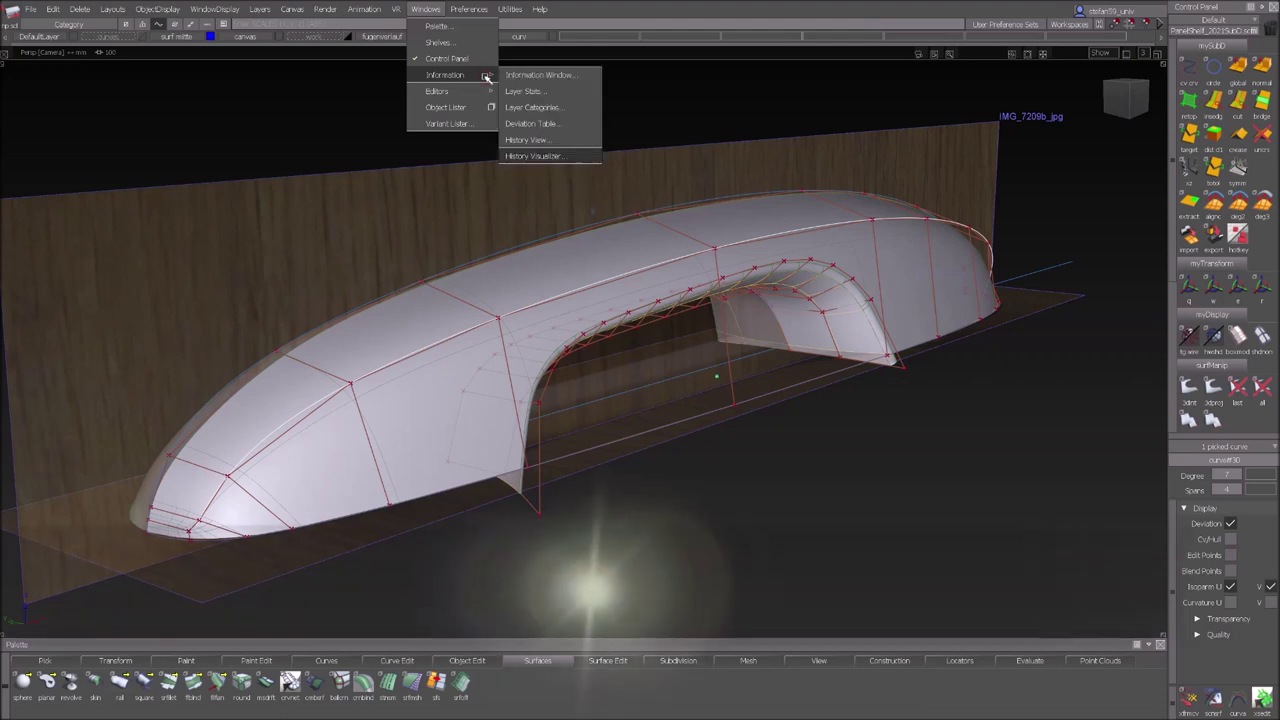
pyautogui.click(535, 157)
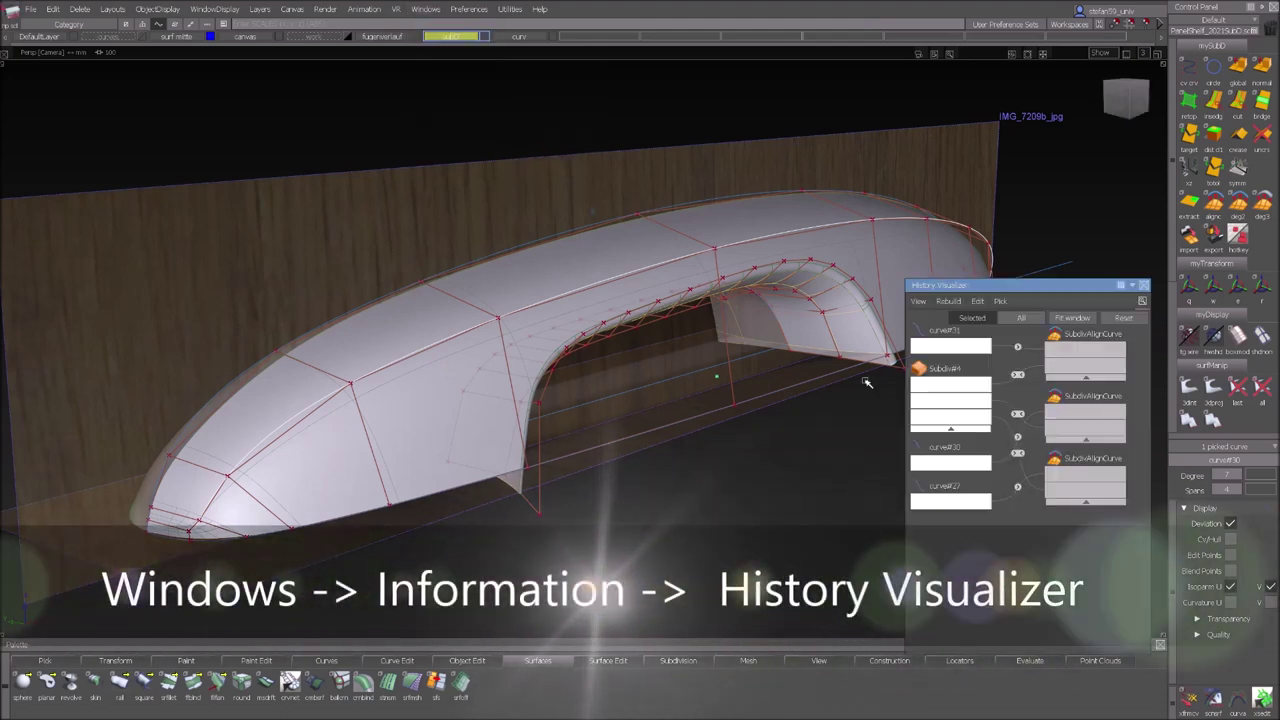
pyautogui.moveTo(1036, 288); pyautogui.dragTo(1043, 307)
pyautogui.click(1080, 390)
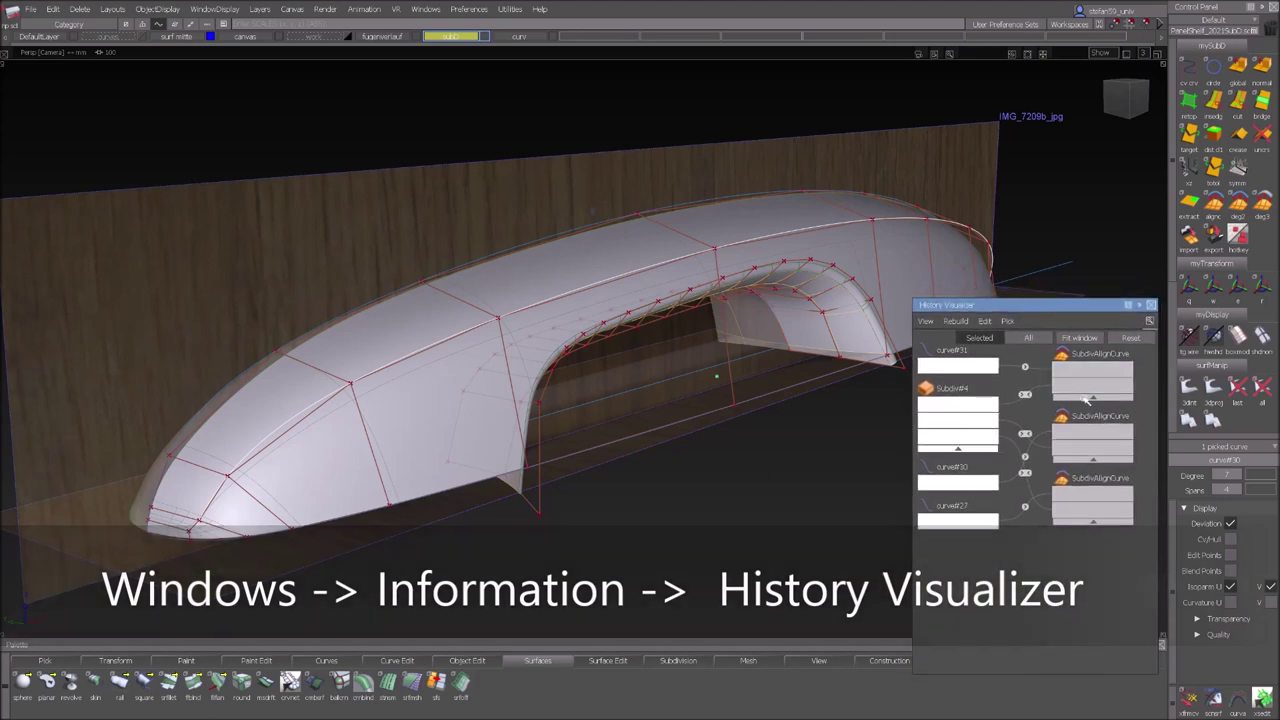
pyautogui.click(983, 367)
pyautogui.click(963, 371)
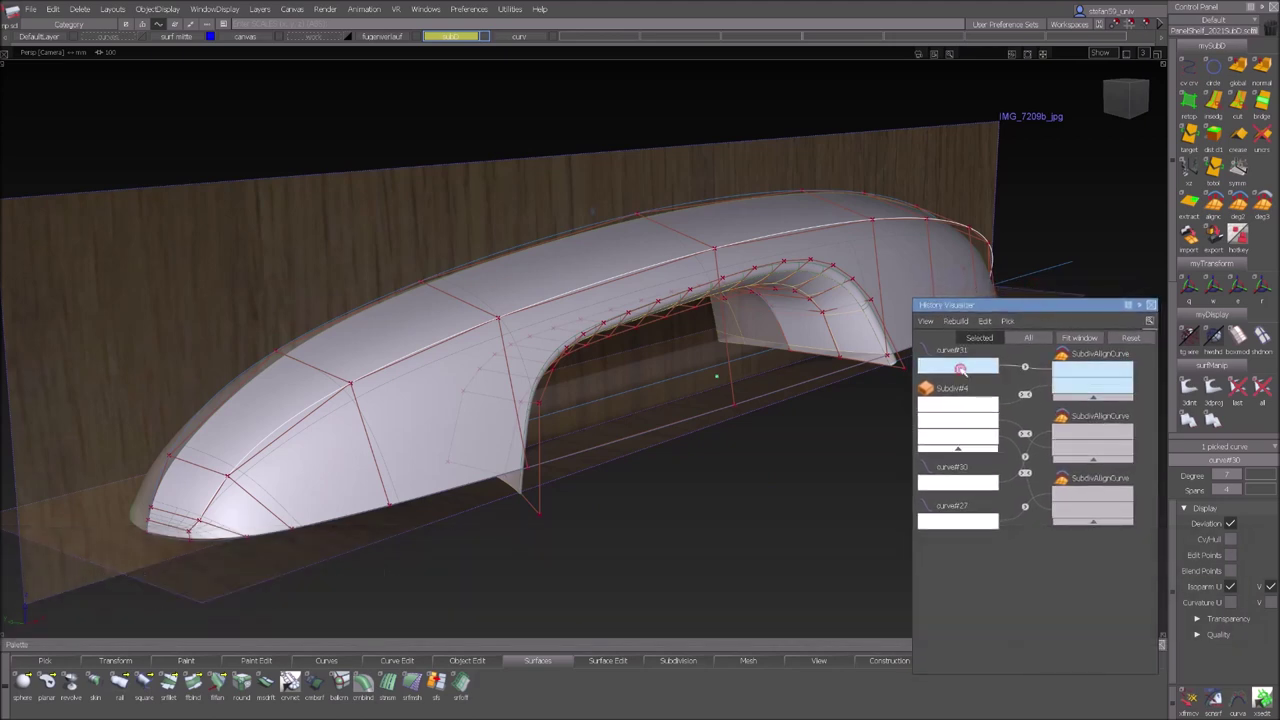
pyautogui.click(957, 479)
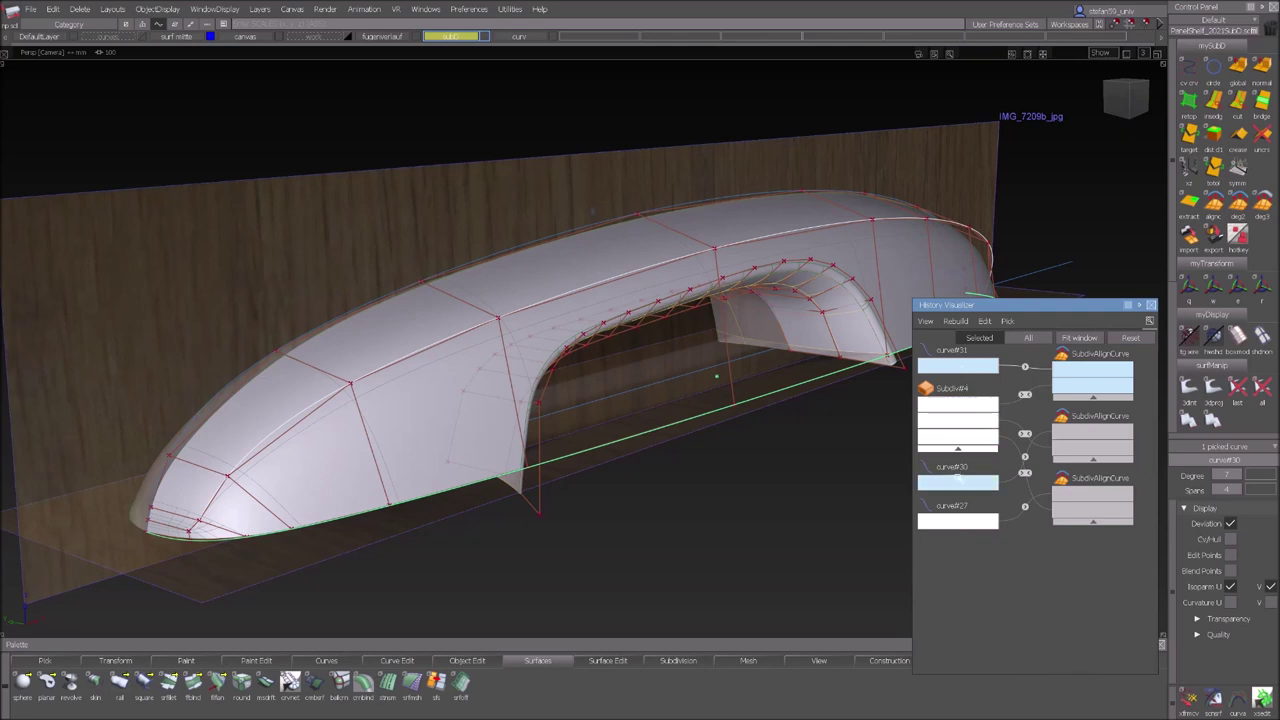
pyautogui.click(956, 524)
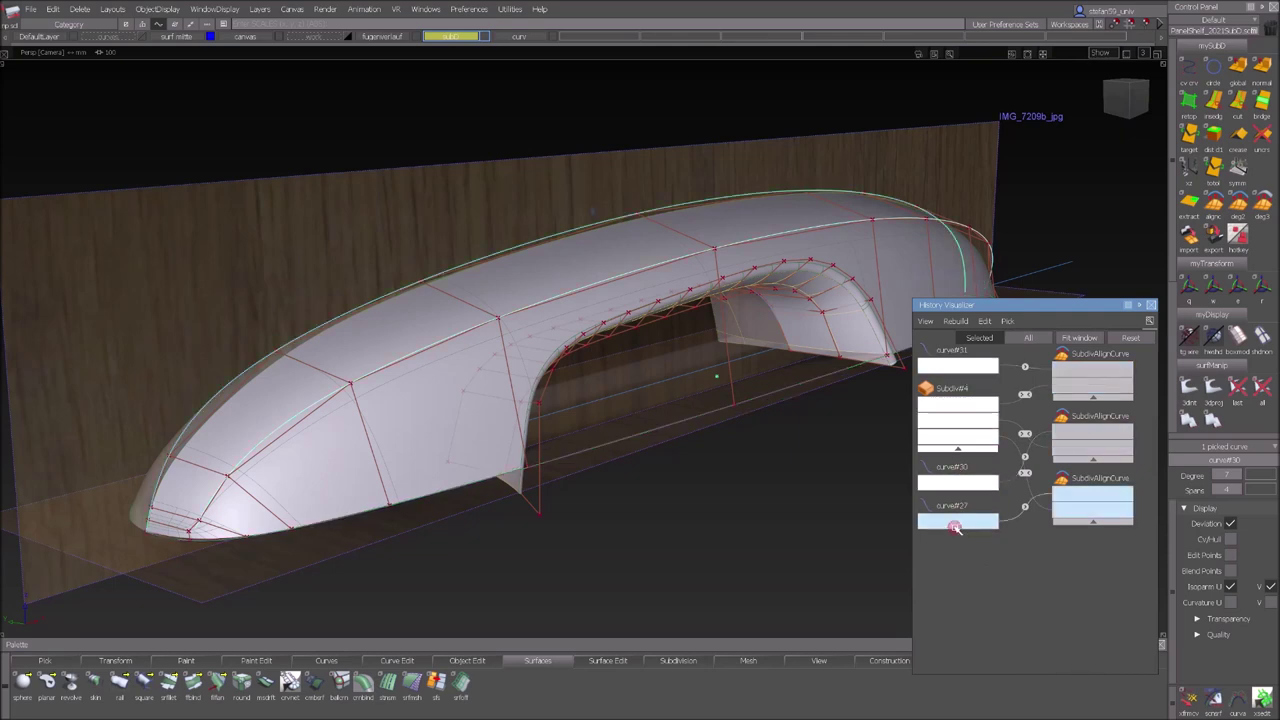
pyautogui.click(944, 484)
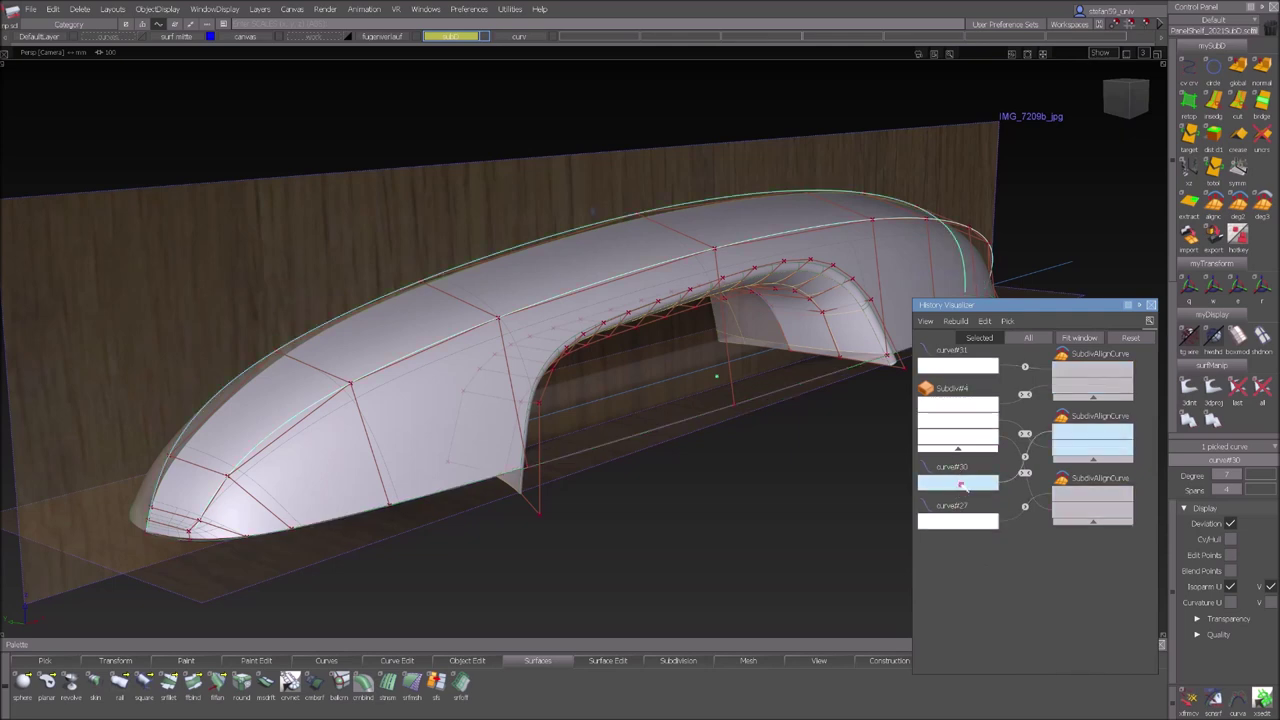
# Delete the SubdivAlignCurve history linking the handle to the side edge's guide curve and close the History Visualizer.
pyautogui.click(1108, 436)
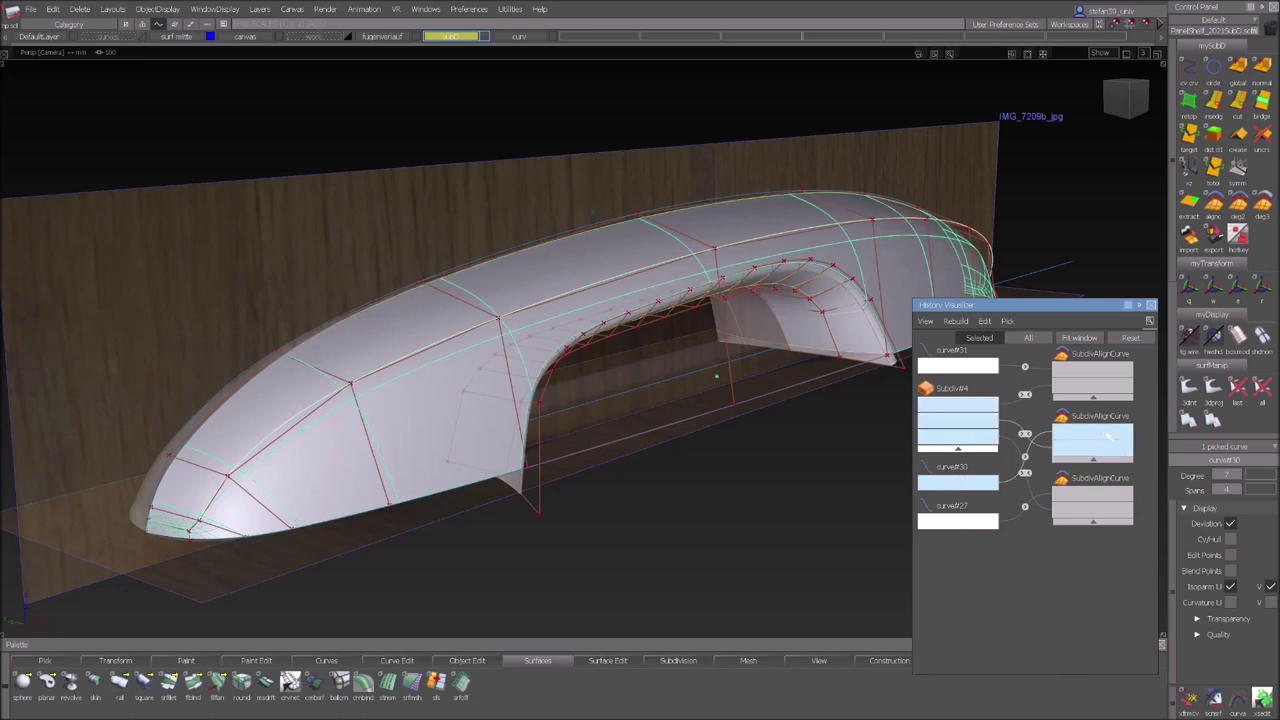
pyautogui.click(985, 321)
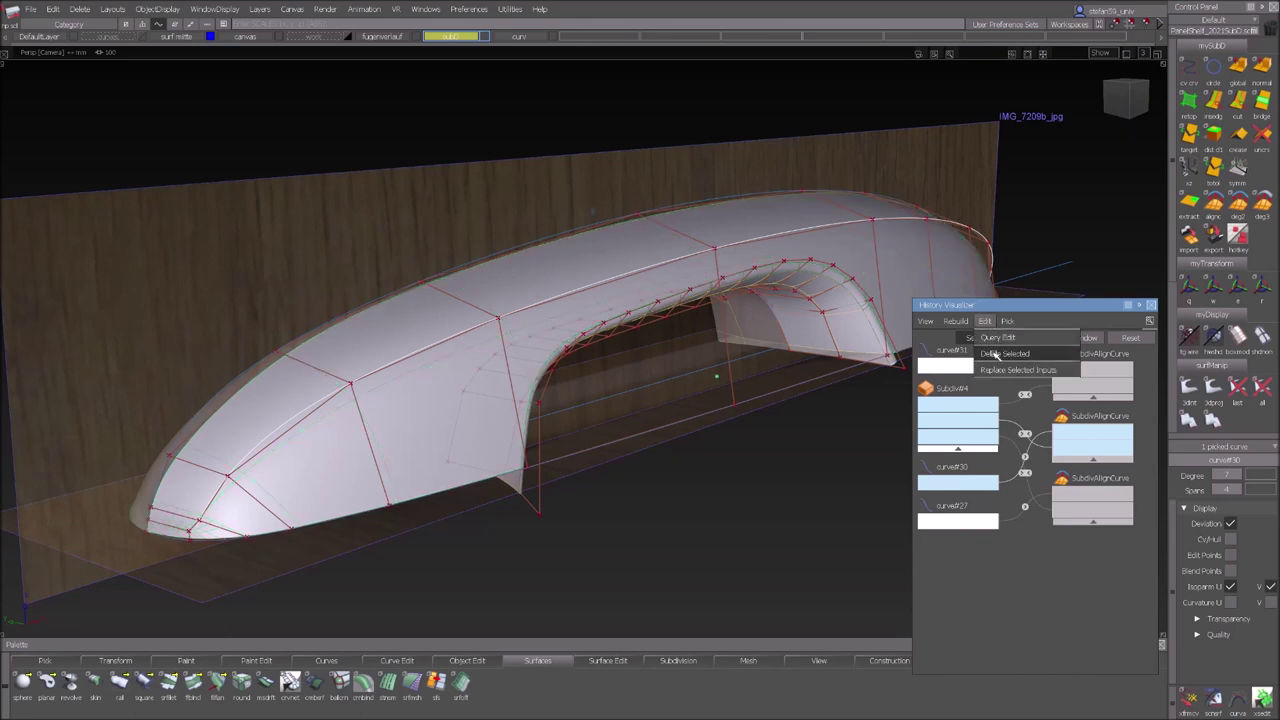
pyautogui.click(993, 354)
pyautogui.click(765, 480)
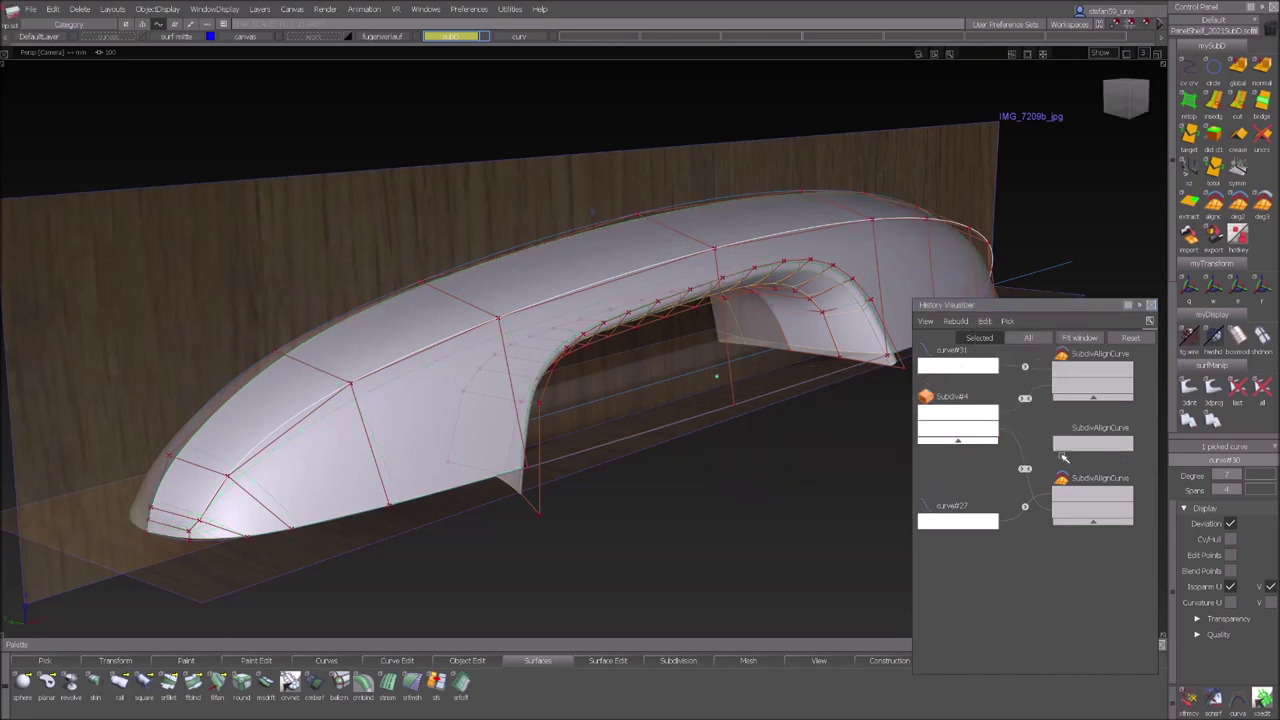
pyautogui.click(1151, 305)
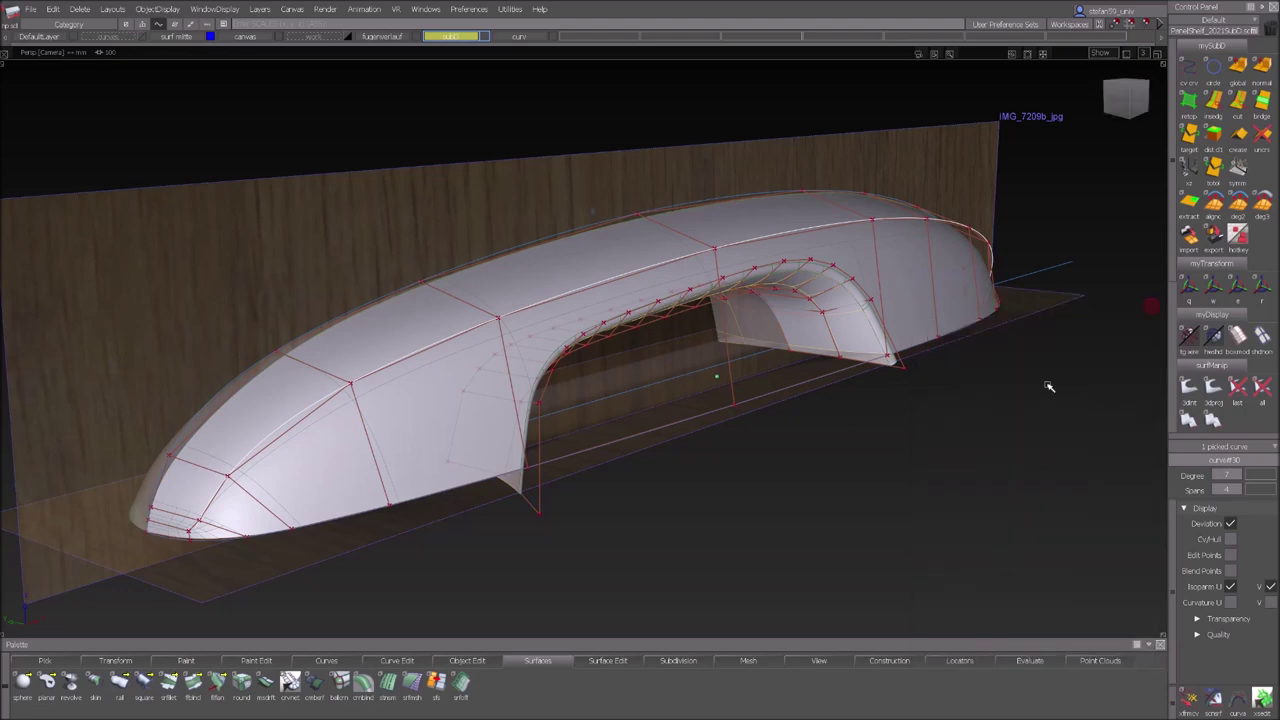
# Hide the canvas layer that holds the reference images.
pyautogui.keyDown('alt'); pyautogui.keyDown('shift'); pyautogui.moveTo(1046, 386); pyautogui.dragTo(1015, 283); pyautogui.keyUp('shift'); pyautogui.keyUp('alt')
pyautogui.keyDown('ctrl'); pyautogui.keyDown('shift'); pyautogui.moveTo(731, 453); pyautogui.dragTo(692, 304, button='right'); pyautogui.keyUp('shift'); pyautogui.keyUp('ctrl')
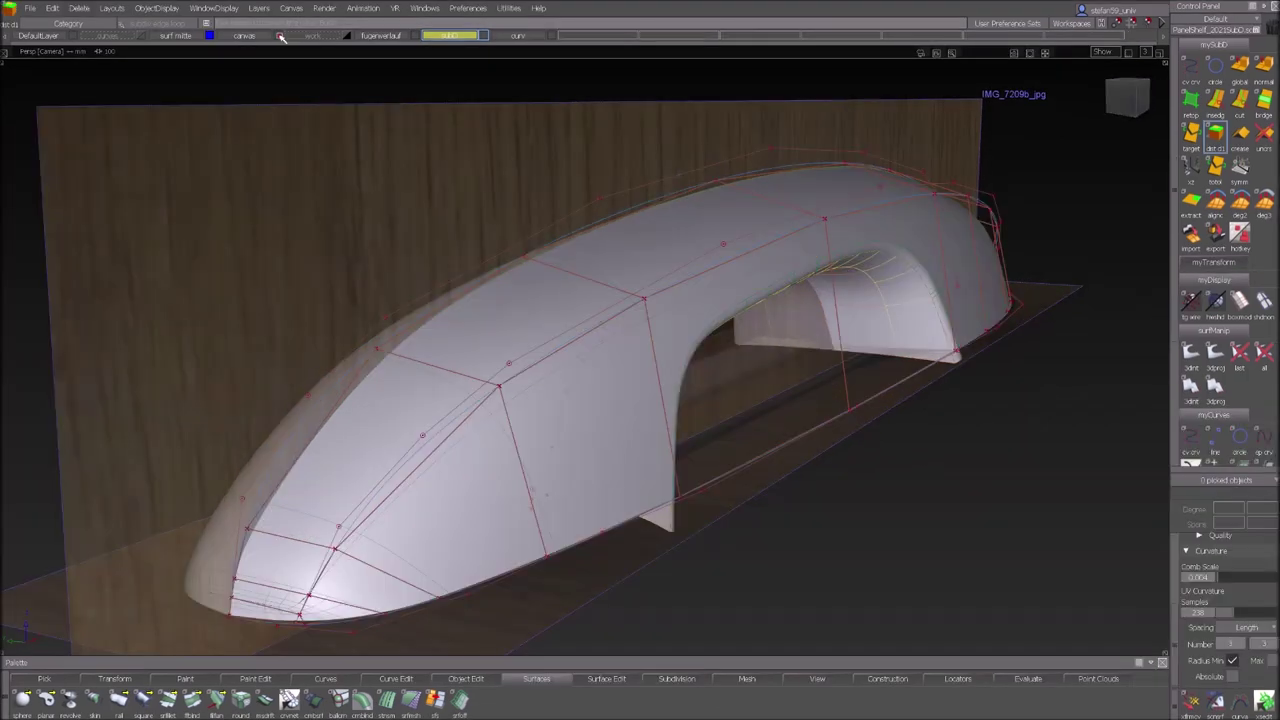
pyautogui.click(281, 36)
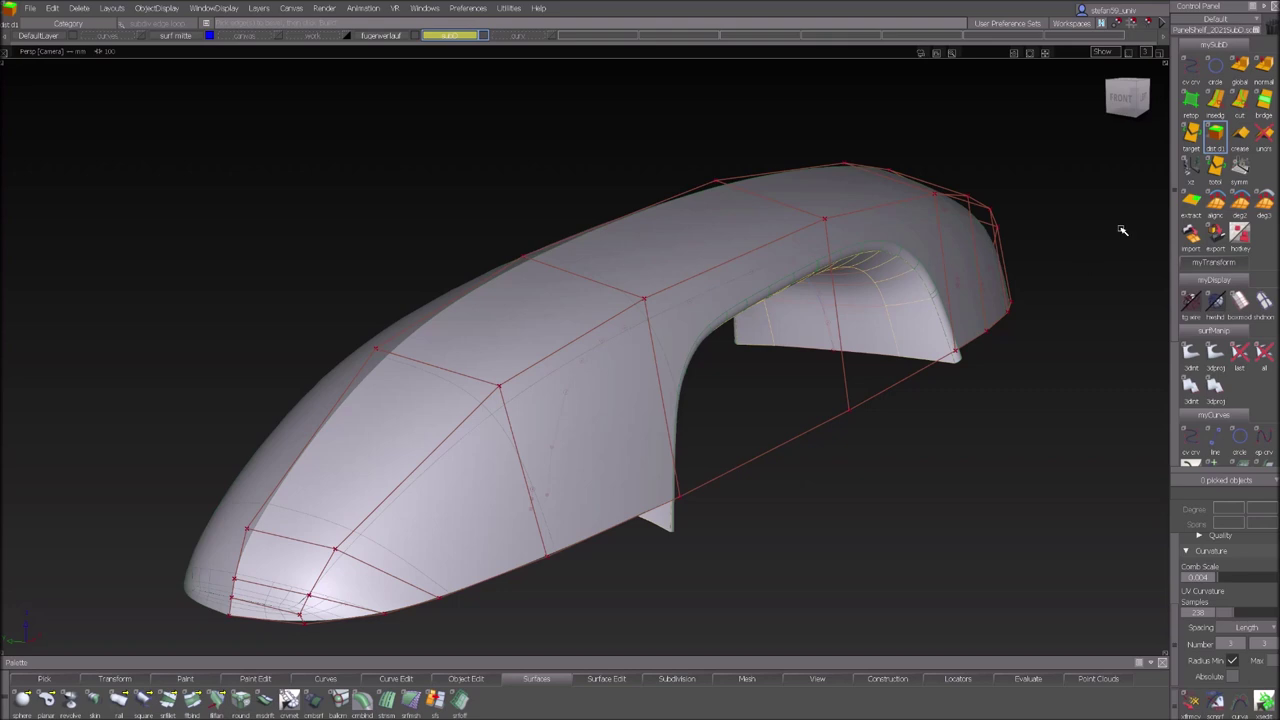
# Start a Subdiv Bevel on the edge loop running along the handle's upper side edge.
pyautogui.keyDown('ctrl'); pyautogui.keyDown('shift'); pyautogui.moveTo(540, 430); pyautogui.dragTo(539, 513); pyautogui.keyUp('shift'); pyautogui.keyUp('ctrl')
pyautogui.click(440, 451)
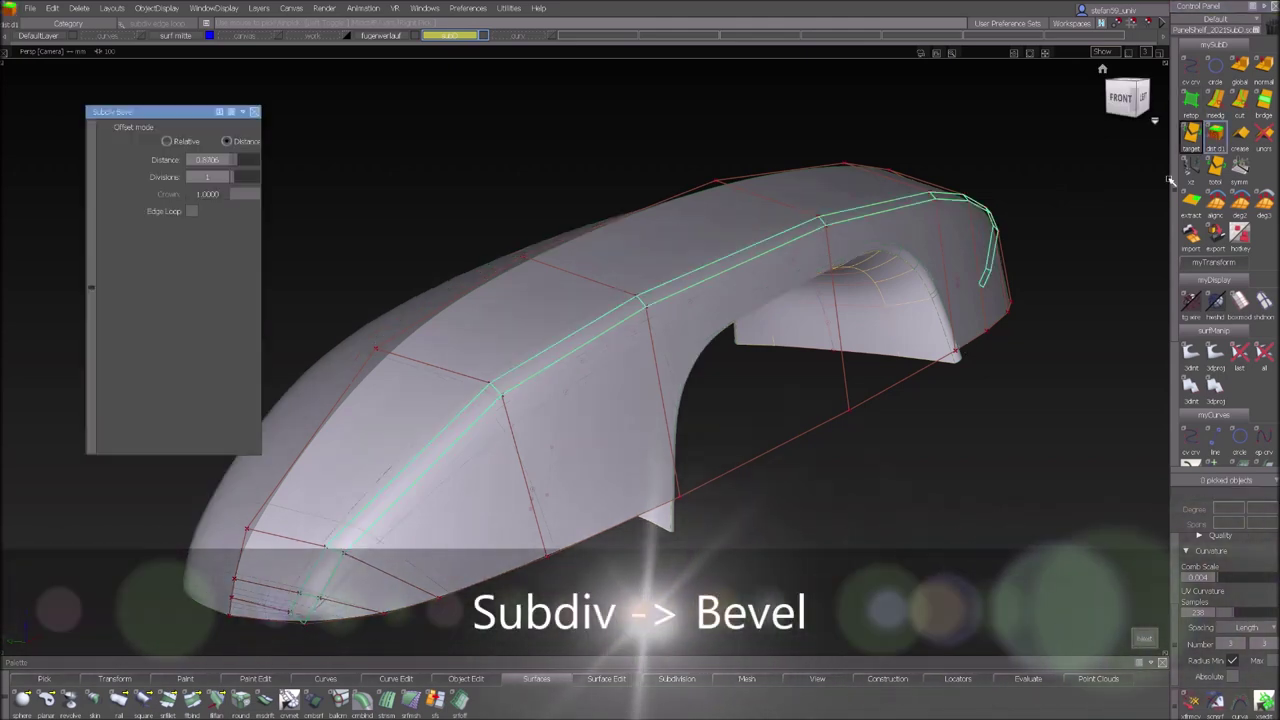
pyautogui.keyDown('alt'); pyautogui.keyDown('shift'); pyautogui.moveTo(780, 425); pyautogui.dragTo(908, 394); pyautogui.keyUp('shift'); pyautogui.keyUp('alt')
pyautogui.keyDown('alt'); pyautogui.keyDown('shift'); pyautogui.scroll(4, 908, 395); pyautogui.keyUp('shift'); pyautogui.keyUp('alt')
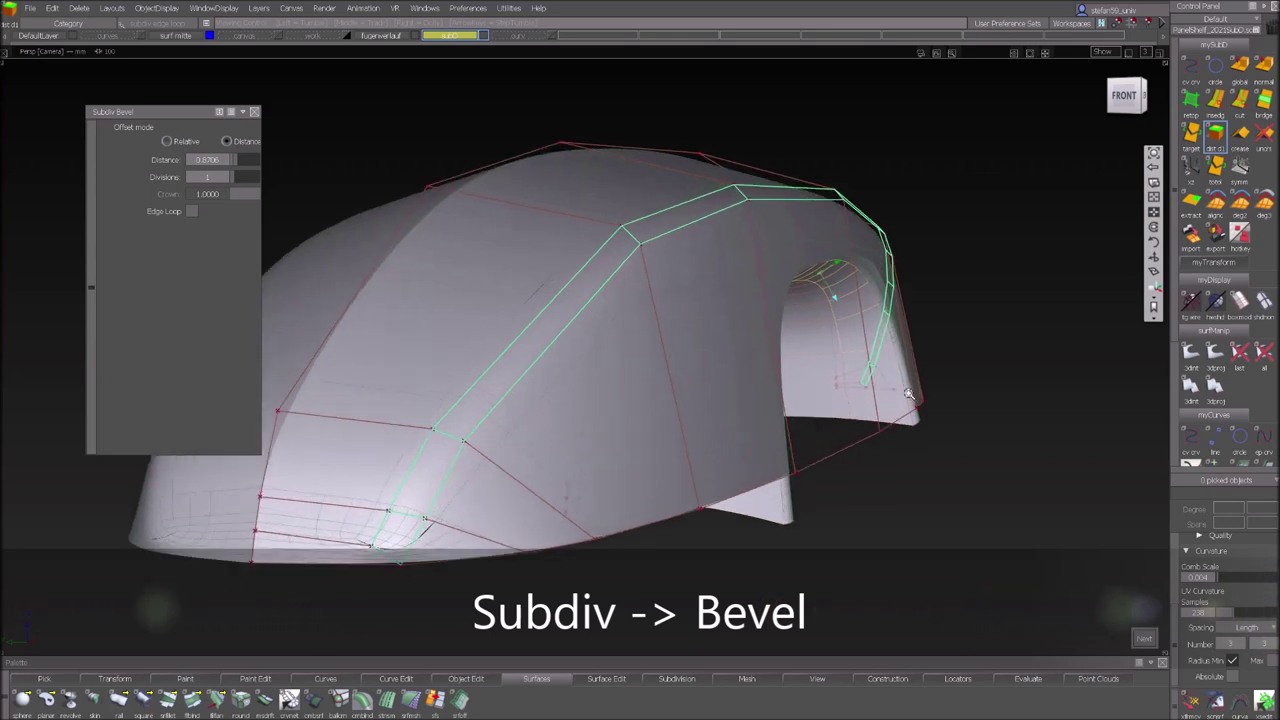
# Narrow the side-edge bevel to a distance of about 0.49.
pyautogui.moveTo(1004, 343); pyautogui.dragTo(735, 228)
pyautogui.keyDown('alt'); pyautogui.keyDown('shift'); pyautogui.moveTo(735, 240); pyautogui.dragTo(837, 300); pyautogui.keyUp('shift'); pyautogui.keyUp('alt')
pyautogui.keyDown('alt'); pyautogui.keyDown('shift'); pyautogui.moveTo(837, 300); pyautogui.dragTo(914, 291, button='right'); pyautogui.keyUp('shift'); pyautogui.keyUp('alt')
pyautogui.keyDown('alt'); pyautogui.keyDown('shift'); pyautogui.moveTo(914, 291); pyautogui.dragTo(881, 302, button='middle'); pyautogui.keyUp('shift'); pyautogui.keyUp('alt')
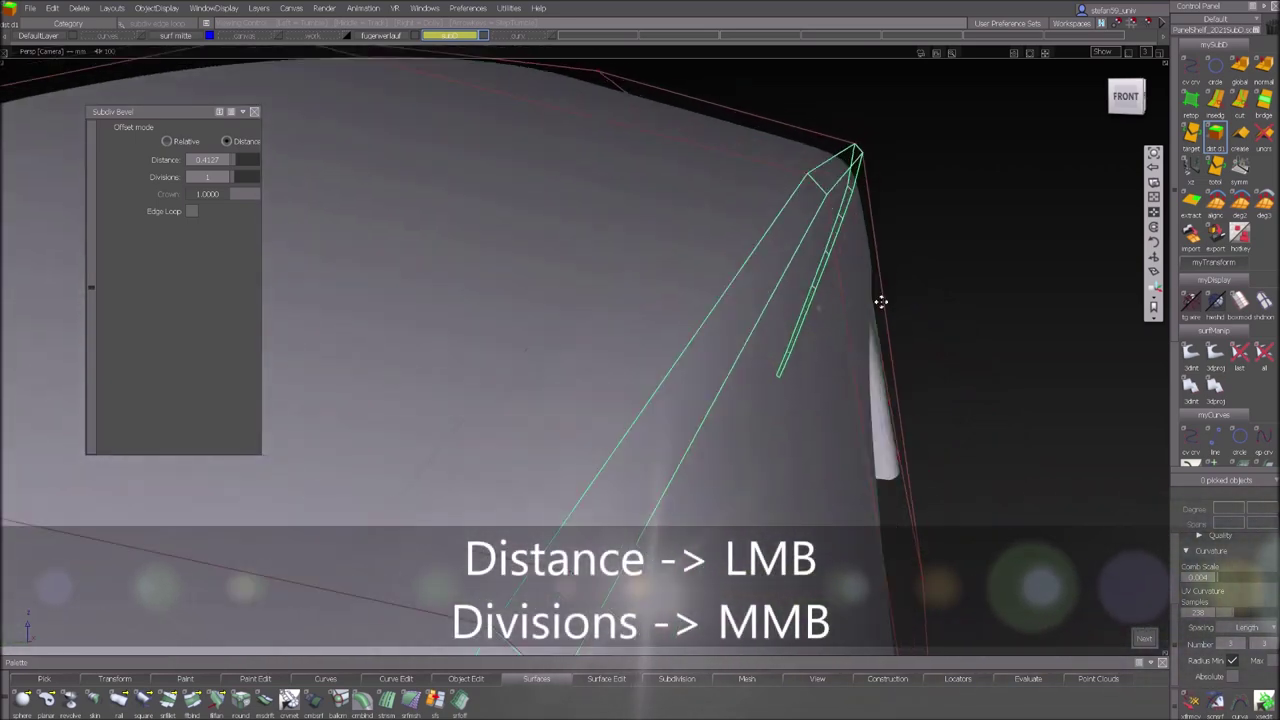
pyautogui.keyDown('alt'); pyautogui.keyDown('shift'); pyautogui.moveTo(880, 302); pyautogui.dragTo(866, 309, button='right'); pyautogui.keyUp('shift'); pyautogui.keyUp('alt')
pyautogui.moveTo(943, 251); pyautogui.dragTo(1061, 35)
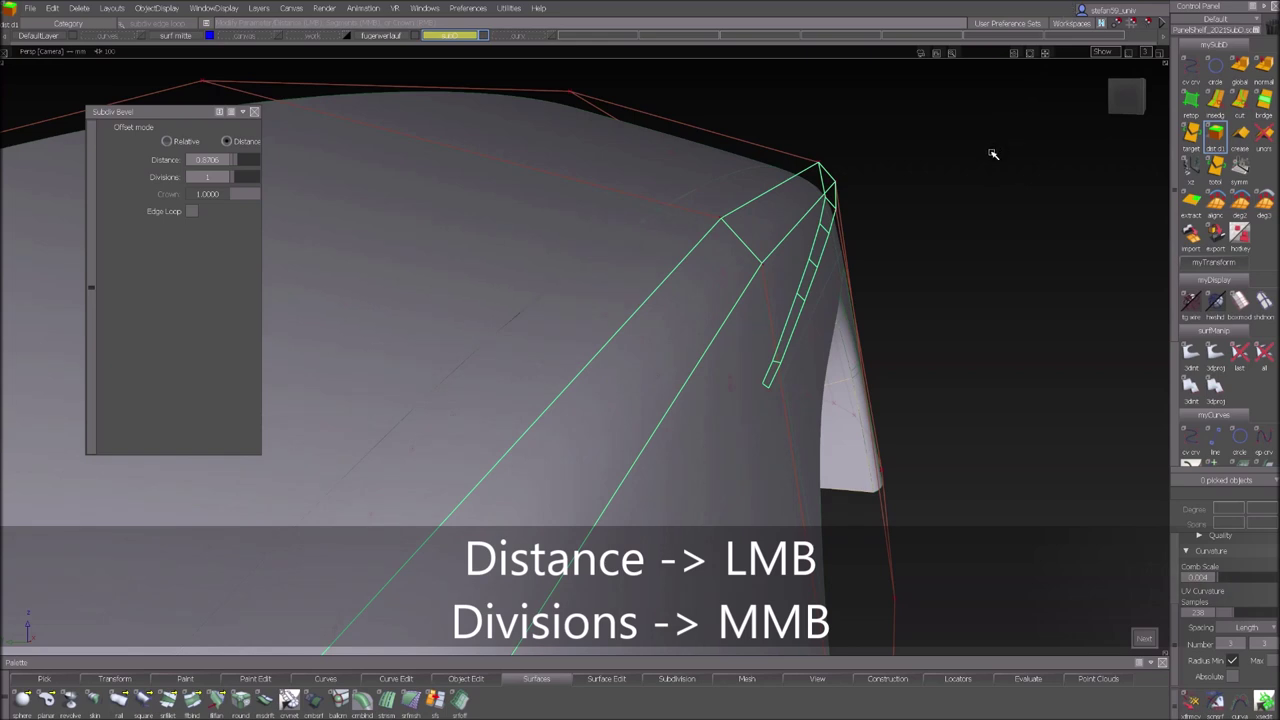
pyautogui.moveTo(993, 153); pyautogui.dragTo(957, 210)
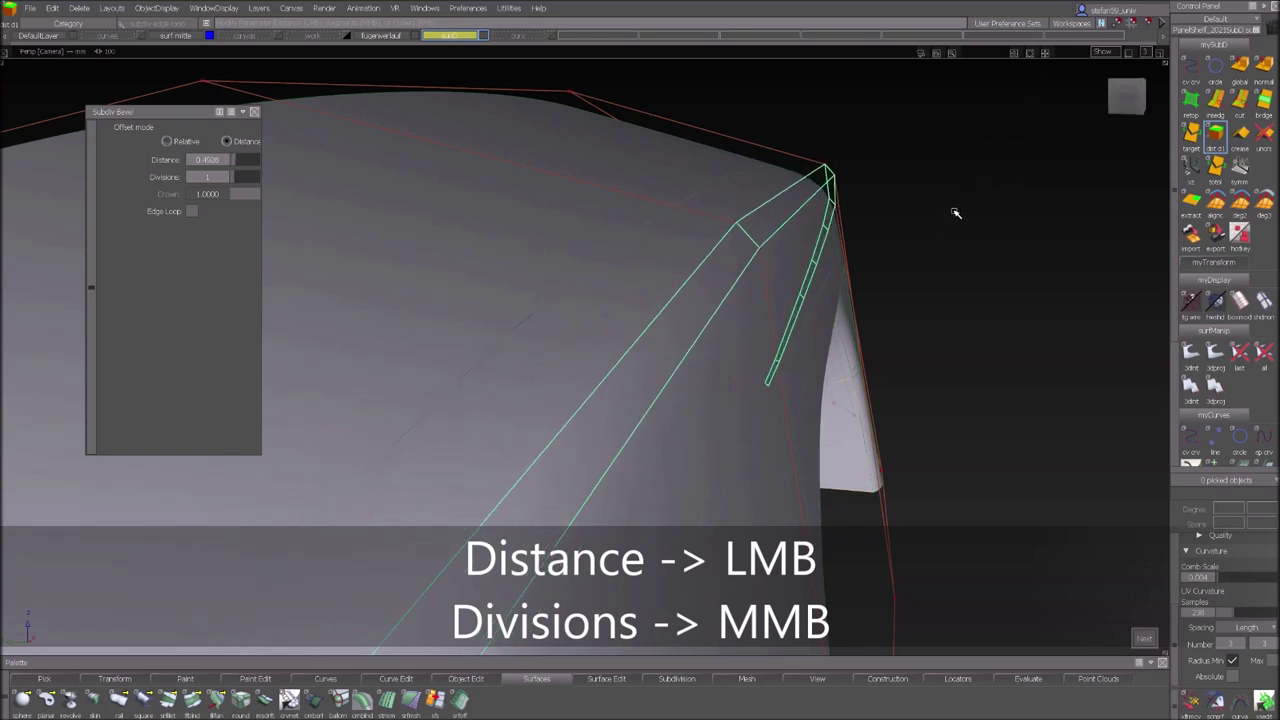
# Set the side-edge bevel to 2 divisions, tighten its distance to about 0.36 and finish the bevel.
pyautogui.moveTo(962, 200); pyautogui.dragTo(971, 189, button='middle')
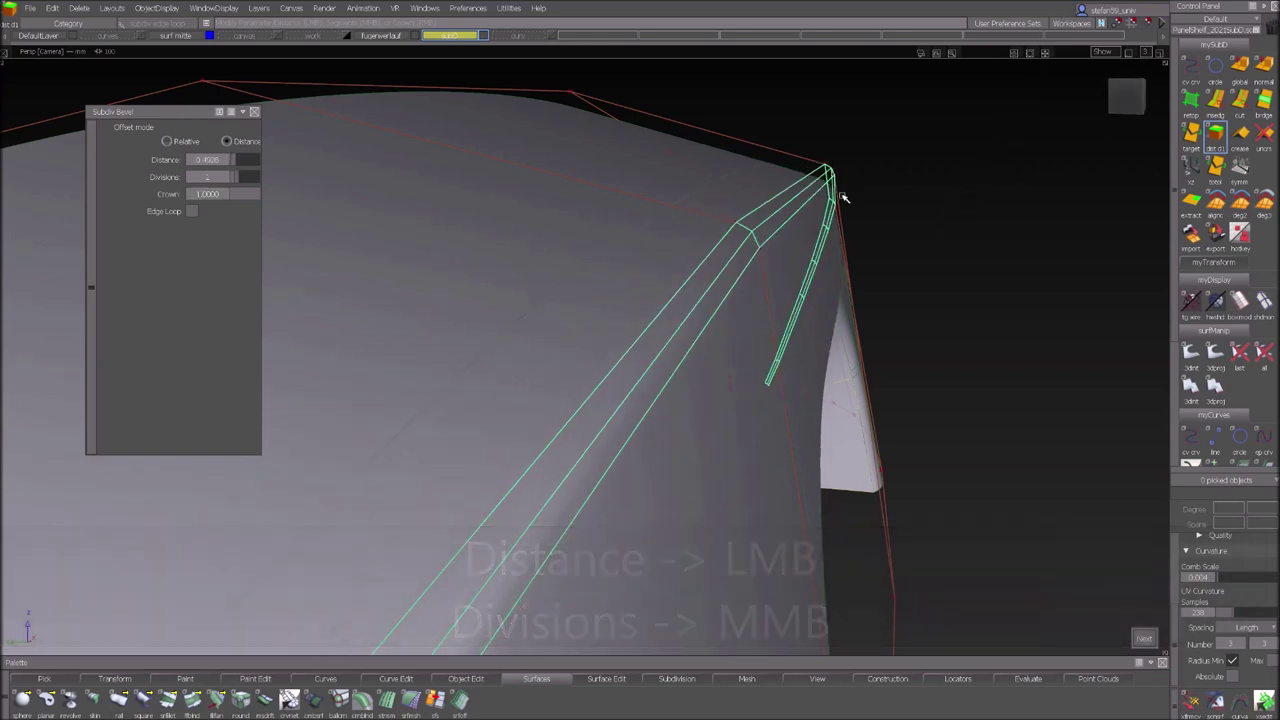
pyautogui.keyDown('alt'); pyautogui.keyDown('shift'); pyautogui.moveTo(844, 197); pyautogui.dragTo(848, 196, button='right'); pyautogui.keyUp('shift'); pyautogui.keyUp('alt')
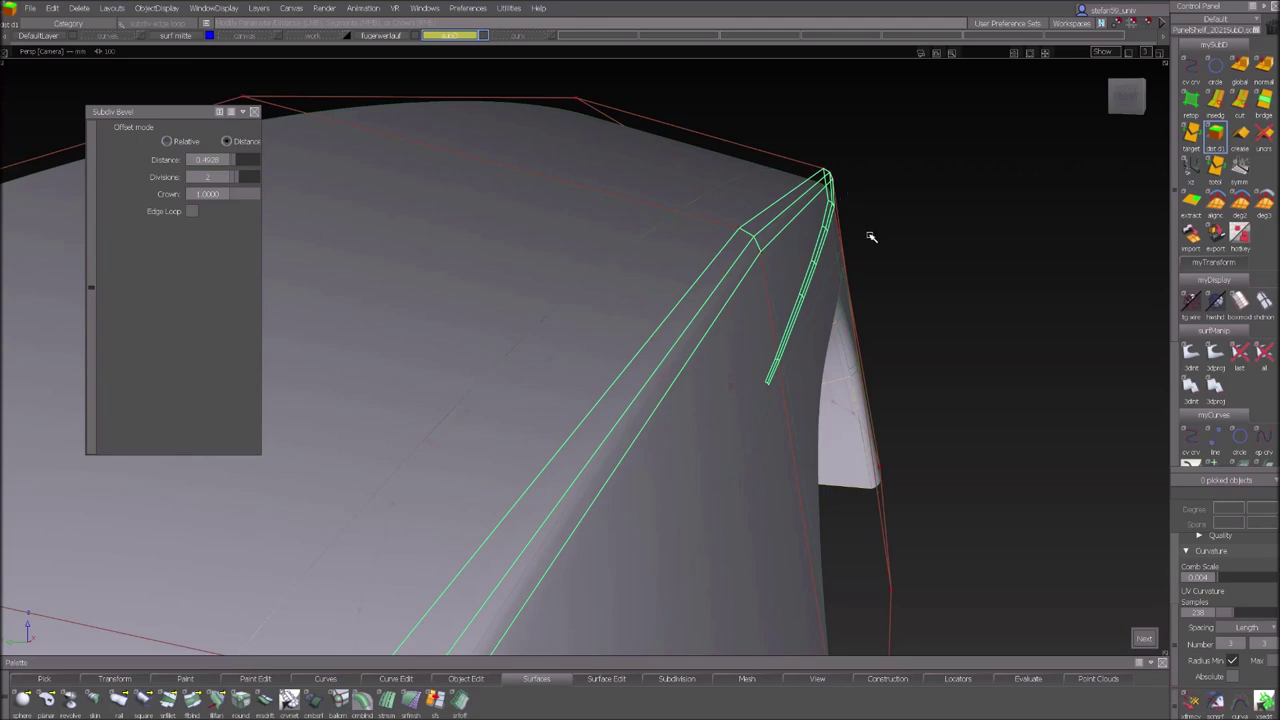
pyautogui.keyDown('alt'); pyautogui.keyDown('shift'); pyautogui.moveTo(872, 237); pyautogui.dragTo(701, 307); pyautogui.keyUp('shift'); pyautogui.keyUp('alt')
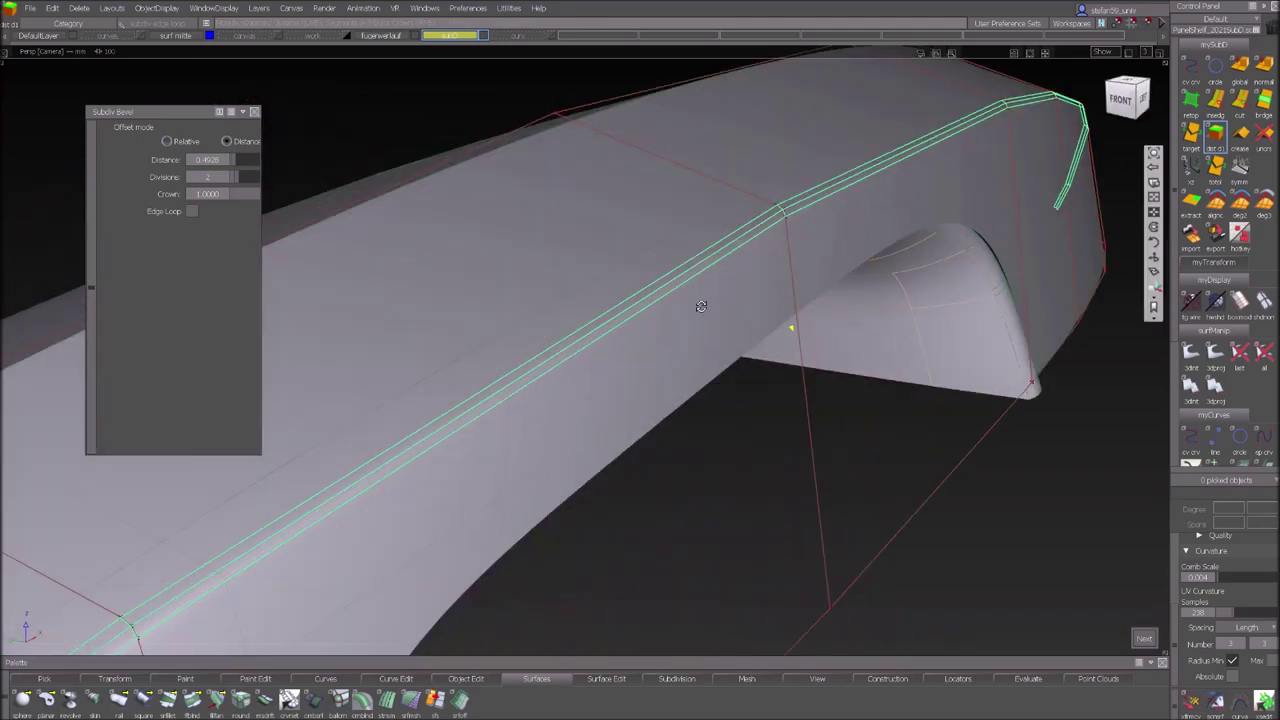
pyautogui.keyDown('alt'); pyautogui.keyDown('shift'); pyautogui.moveTo(700, 307); pyautogui.dragTo(920, 423, button='right'); pyautogui.keyUp('shift'); pyautogui.keyUp('alt')
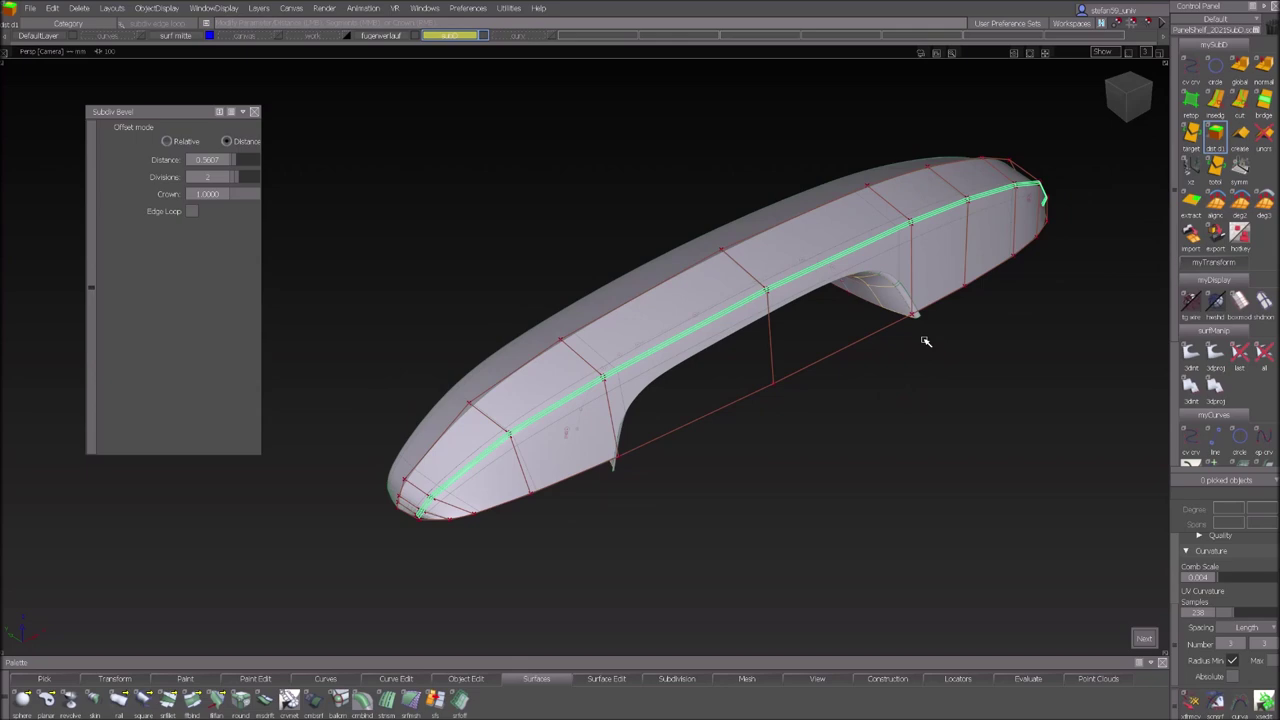
pyautogui.moveTo(925, 341); pyautogui.dragTo(927, 347)
pyautogui.keyDown('alt'); pyautogui.keyDown('shift'); pyautogui.moveTo(914, 400); pyautogui.dragTo(931, 367); pyautogui.keyUp('shift'); pyautogui.keyUp('alt')
pyautogui.keyDown('alt'); pyautogui.keyDown('shift'); pyautogui.moveTo(931, 367); pyautogui.dragTo(938, 367, button='right'); pyautogui.keyUp('shift'); pyautogui.keyUp('alt')
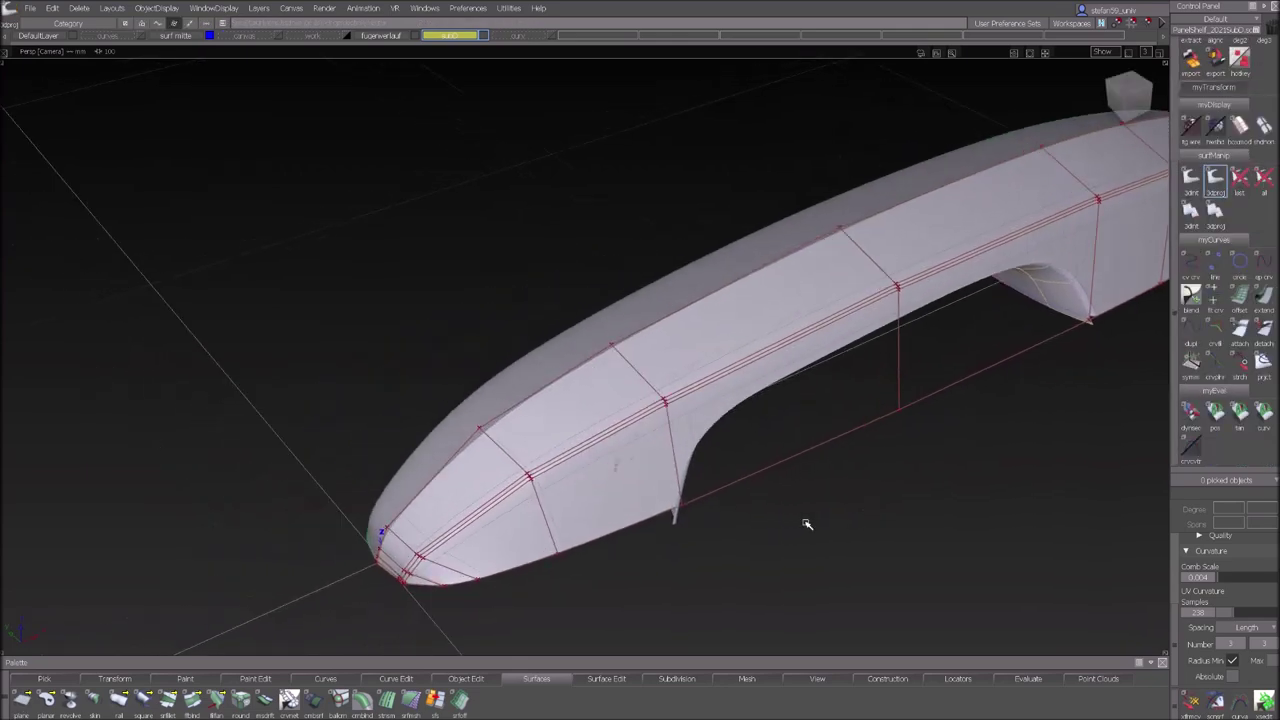
# Draw a straight degree 1 curve along the handle's base centreline, from the handle's tip to inside the grip opening.
pyautogui.keyDown('alt'); pyautogui.keyDown('shift'); pyautogui.moveTo(808, 523); pyautogui.dragTo(794, 410); pyautogui.keyUp('shift'); pyautogui.keyUp('alt')
pyautogui.scroll(3, 811, 516)
pyautogui.keyDown('alt'); pyautogui.keyDown('shift'); pyautogui.moveTo(765, 516); pyautogui.dragTo(958, 471, button='middle'); pyautogui.keyUp('shift'); pyautogui.keyUp('alt')
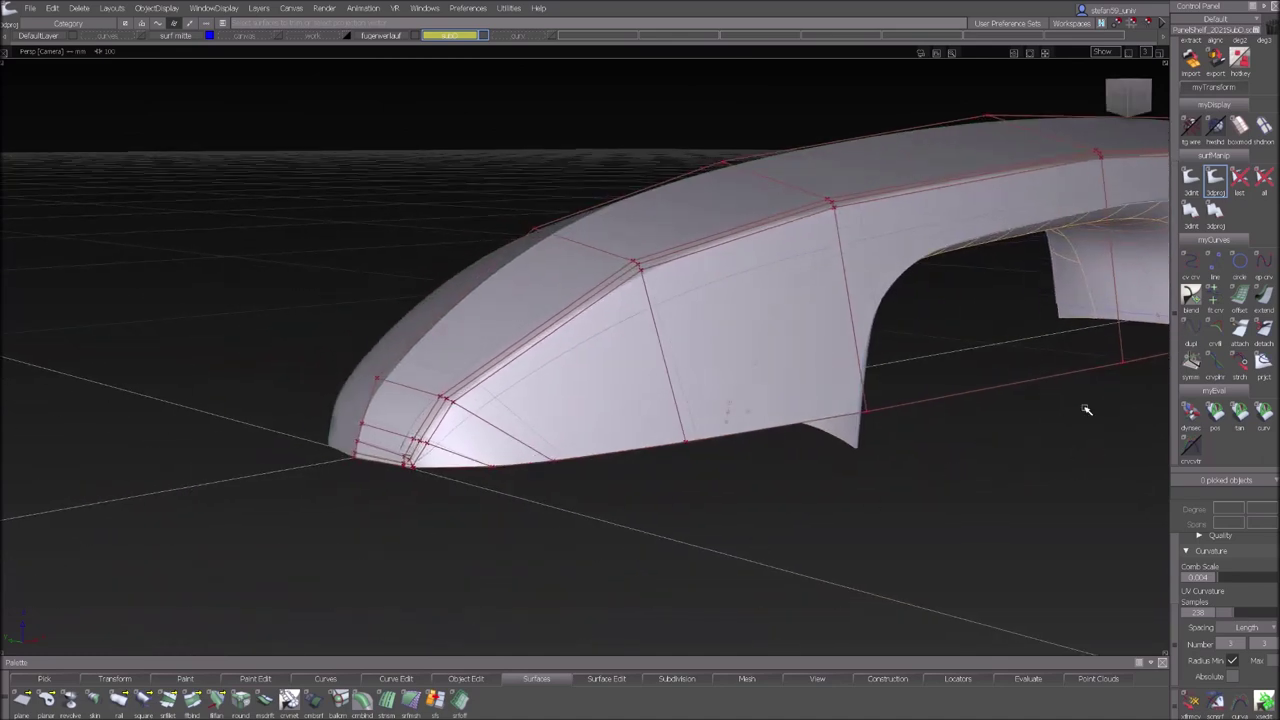
pyautogui.click(1190, 264)
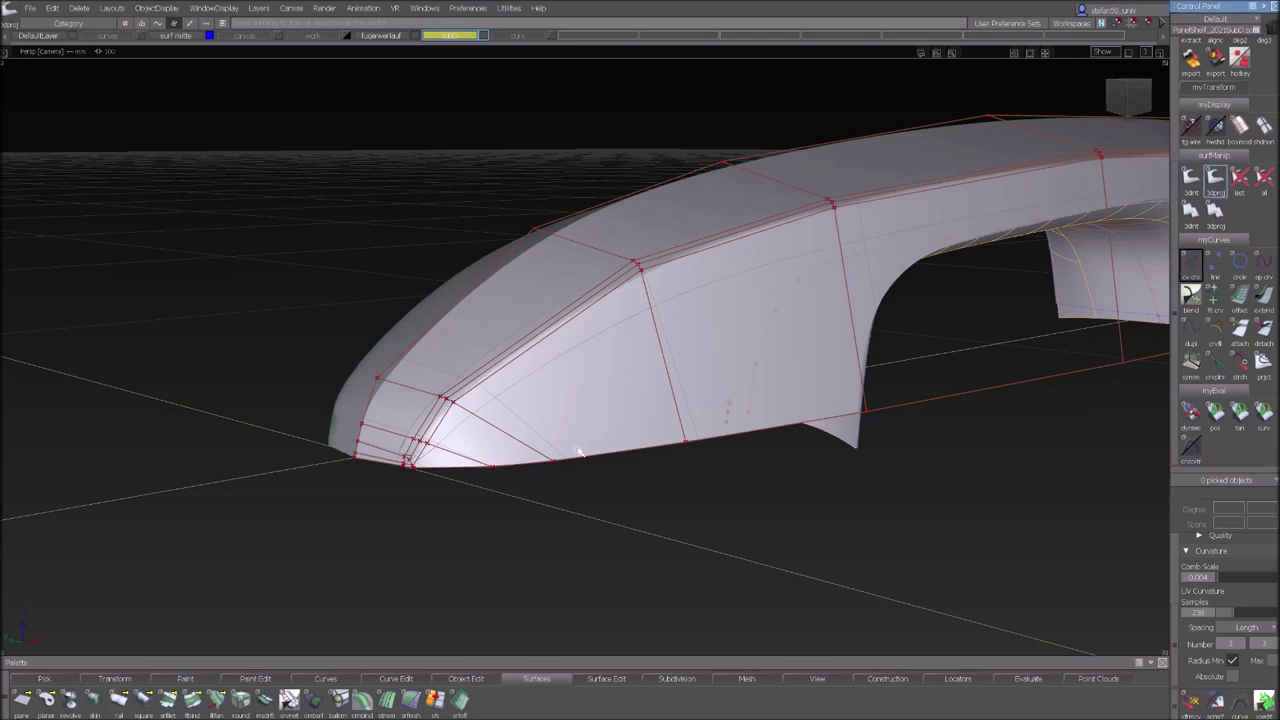
pyautogui.click(378, 474)
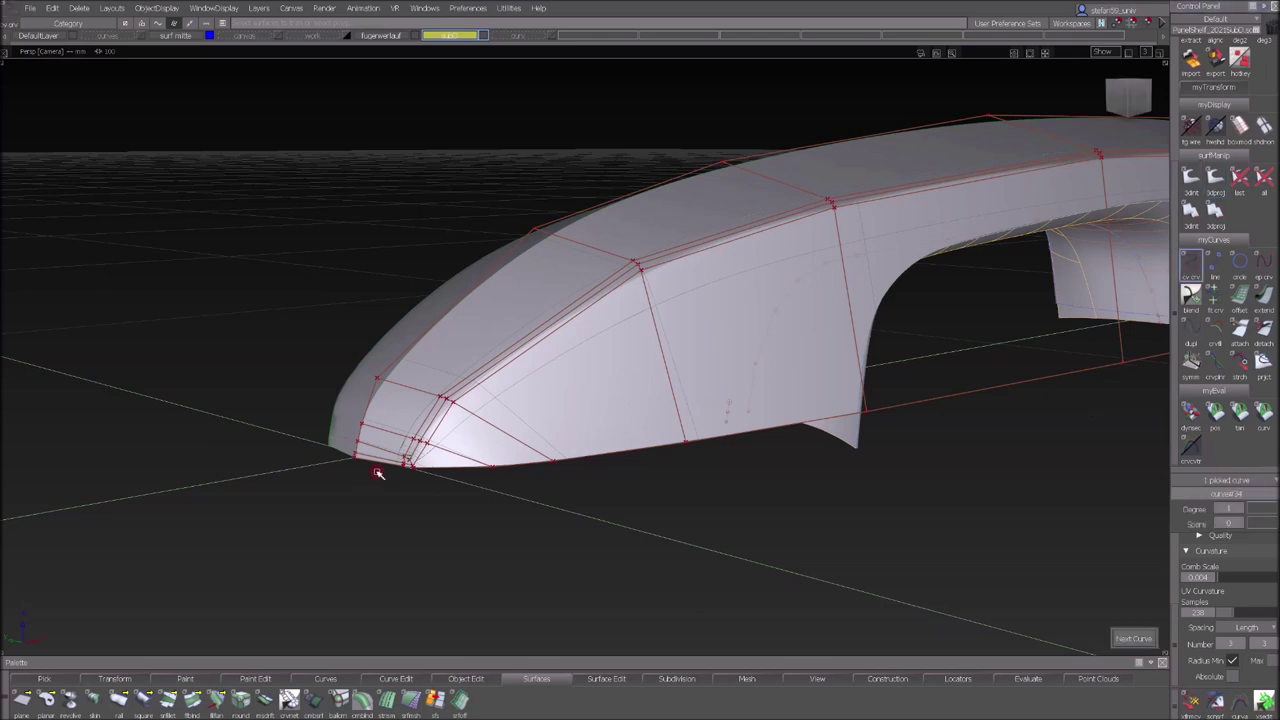
pyautogui.click(999, 347)
pyautogui.moveTo(1045, 332)
pyautogui.keyDown('ctrl'); pyautogui.keyDown('shift'); pyautogui.mouseDown()
pyautogui.moveTo(1157, 143)
pyautogui.moveTo(1185, 130)
pyautogui.mouseUp(); pyautogui.keyUp('shift'); pyautogui.keyUp('ctrl')
pyautogui.scroll(3, 1180, 205)
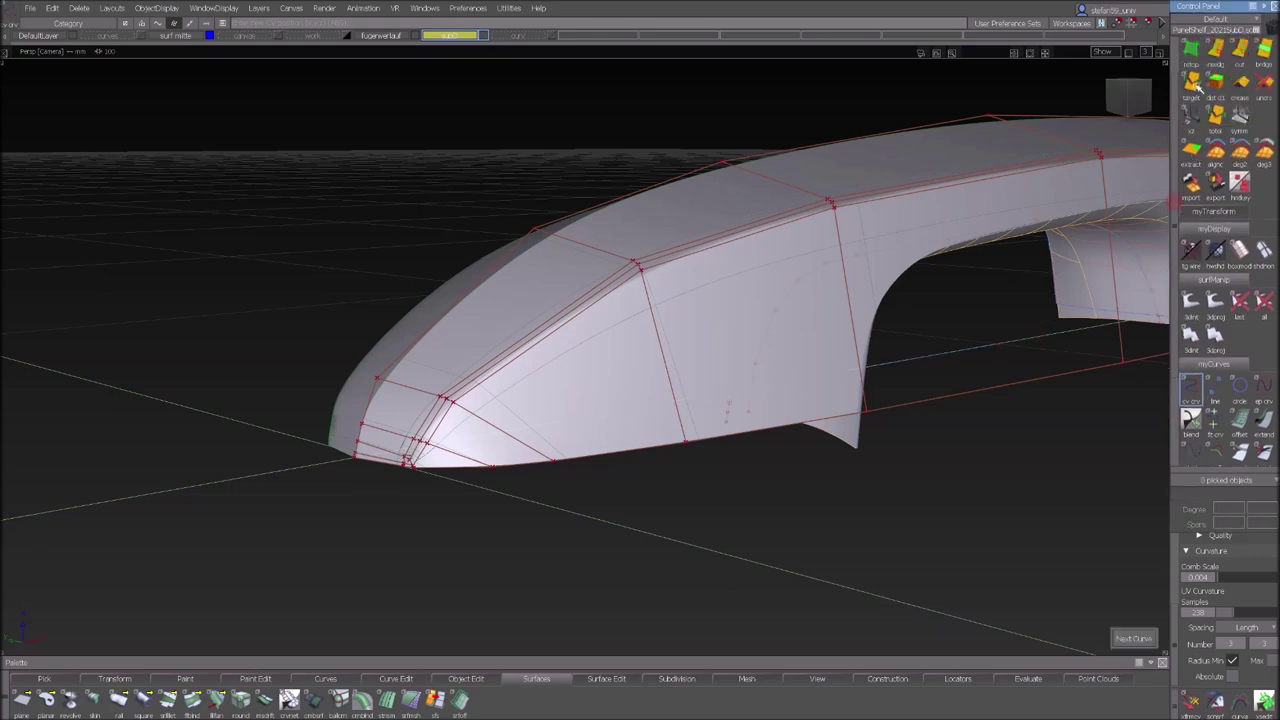
# Extrude the centreline curve sideways into a flat subdivision plane wider than the handle's base.
pyautogui.click(1241, 67)
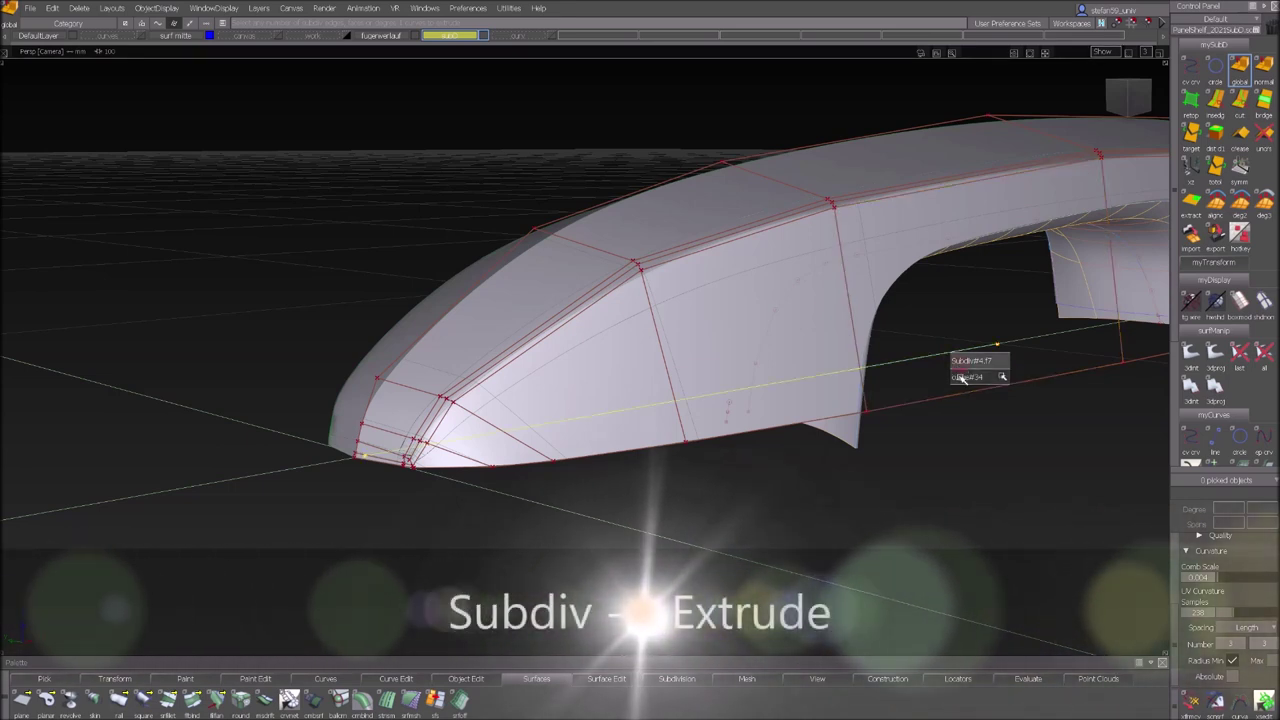
pyautogui.click(960, 368)
pyautogui.moveTo(690, 381); pyautogui.dragTo(846, 464)
pyautogui.click(836, 536)
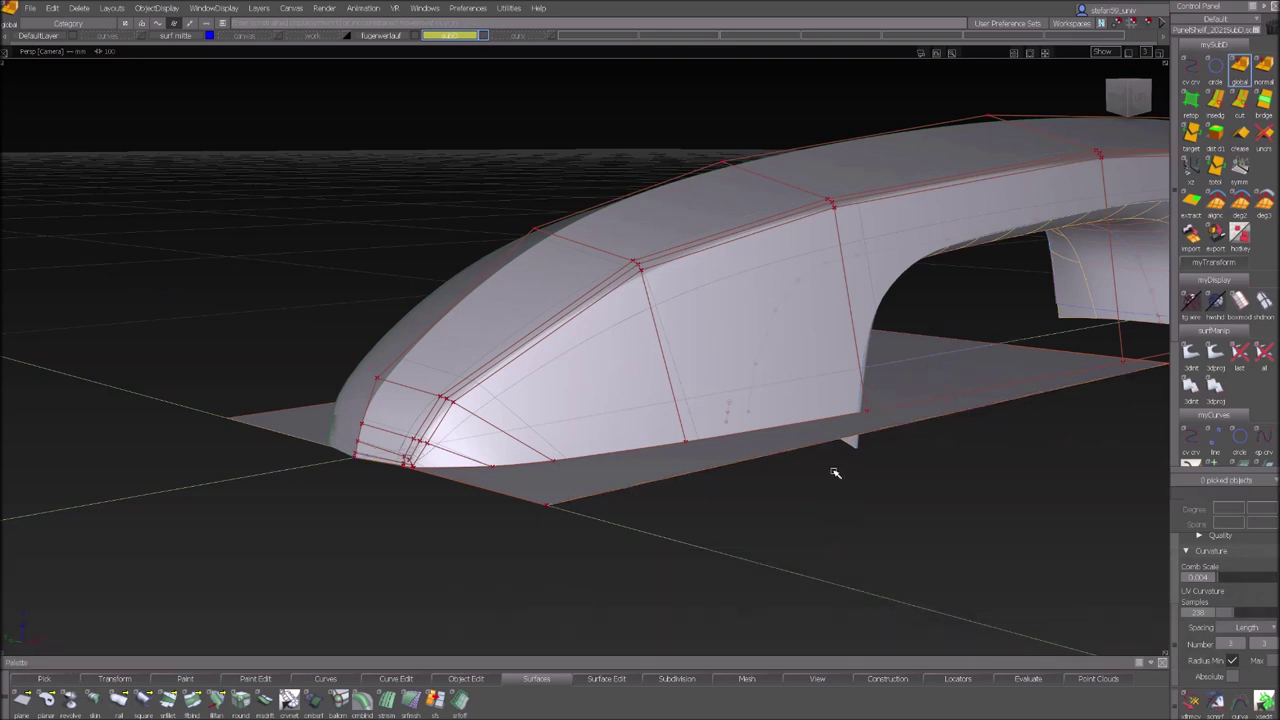
# Move the extruded base plane along X so that it extends past the handle's tip.
pyautogui.keyDown('ctrl'); pyautogui.keyDown('shift'); pyautogui.click(516, 503); pyautogui.keyUp('shift'); pyautogui.keyUp('ctrl')
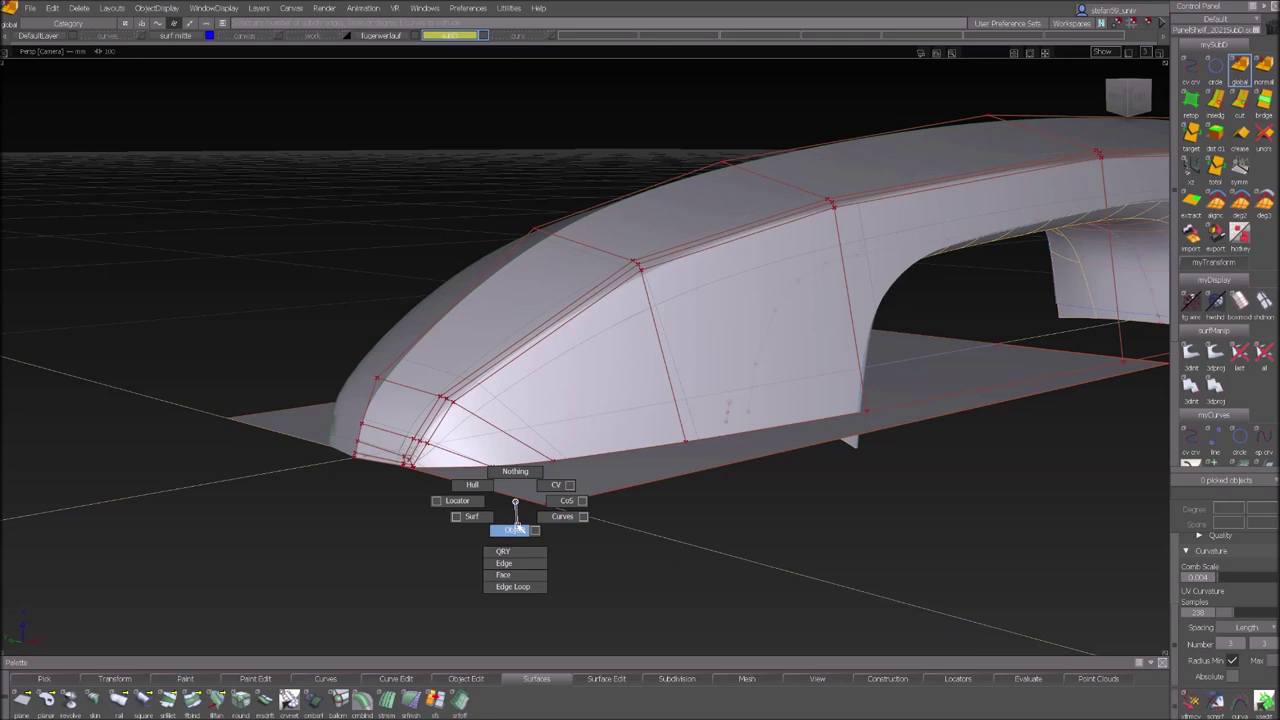
pyautogui.keyDown('ctrl'); pyautogui.keyDown('shift'); pyautogui.moveTo(518, 527); pyautogui.dragTo(518, 529); pyautogui.keyUp('shift'); pyautogui.keyUp('ctrl')
pyautogui.click(542, 505)
pyautogui.keyDown('ctrl'); pyautogui.keyDown('shift'); pyautogui.moveTo(537, 503); pyautogui.dragTo(320, 598, button='middle'); pyautogui.keyUp('shift'); pyautogui.keyUp('ctrl')
pyautogui.moveTo(320, 598); pyautogui.dragTo(317, 620)
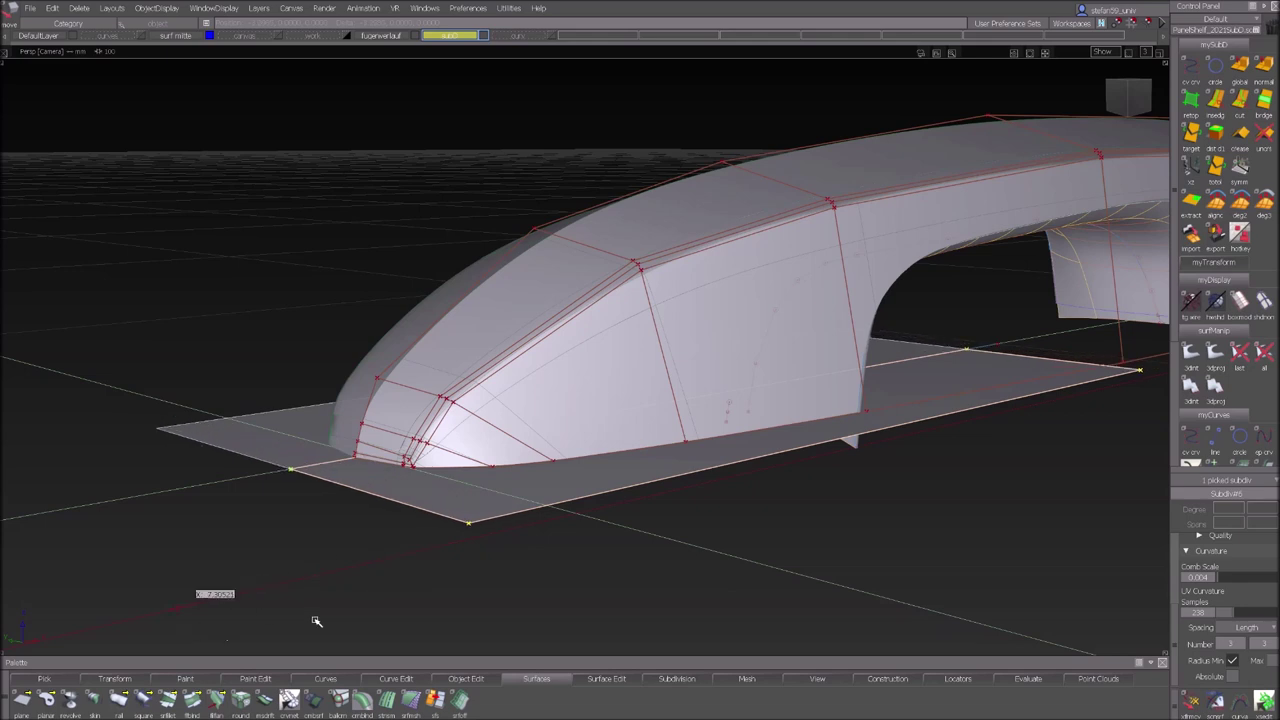
pyautogui.keyDown('ctrl'); pyautogui.keyDown('shift'); pyautogui.moveTo(531, 563); pyautogui.dragTo(560, 527); pyautogui.keyUp('shift'); pyautogui.keyUp('ctrl')
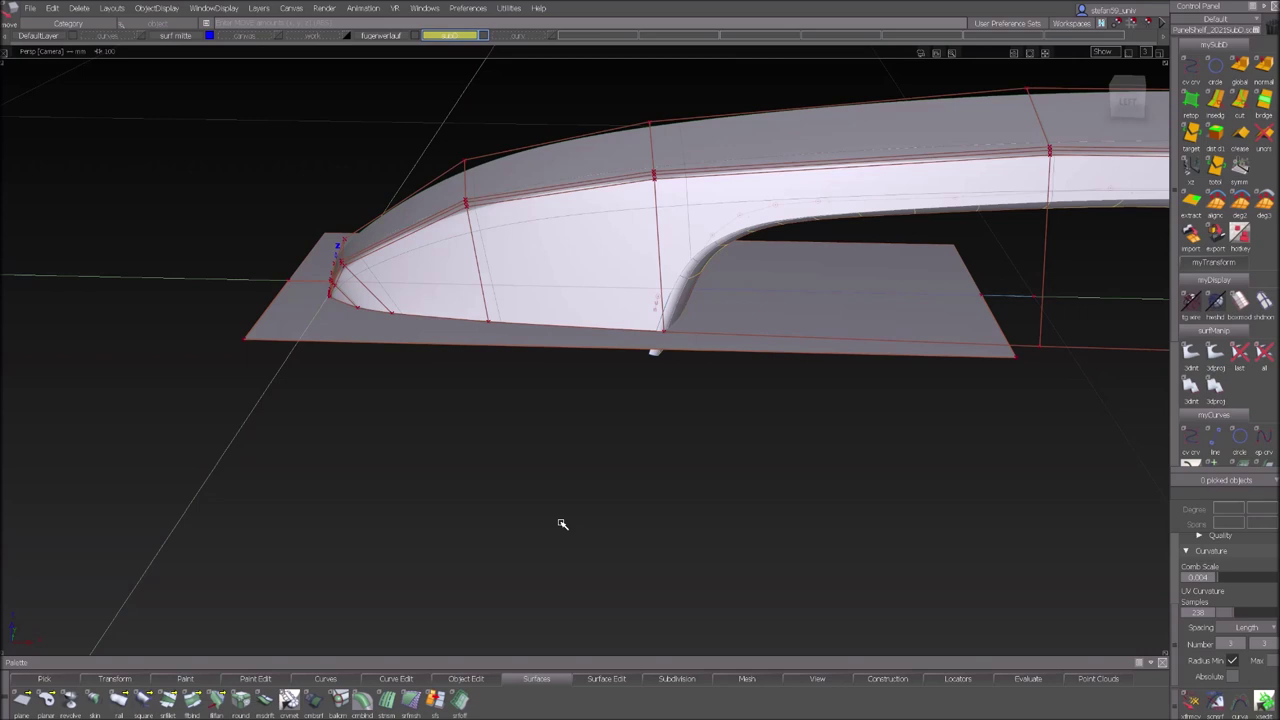
# Trim the grip fillet surface where it intersects the base plane, keeping the part above the plane.
pyautogui.click(1190, 351)
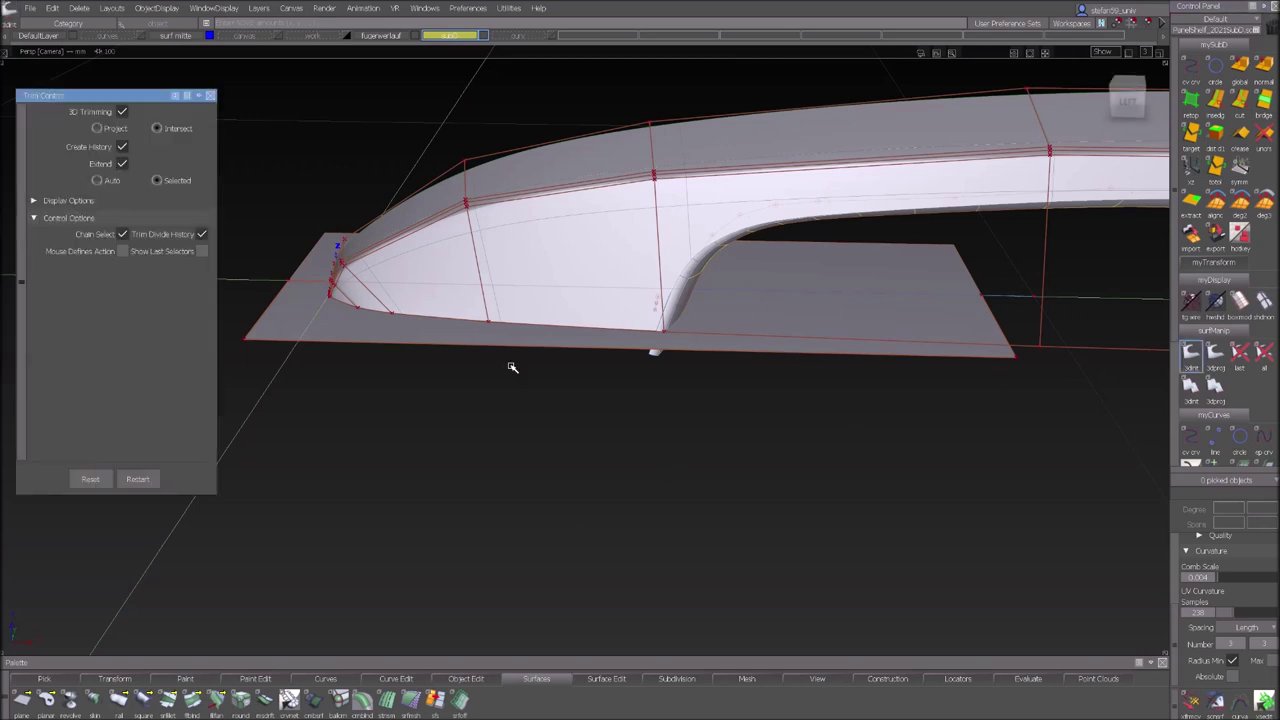
pyautogui.keyDown('alt'); pyautogui.keyDown('shift'); pyautogui.moveTo(592, 417); pyautogui.dragTo(588, 330); pyautogui.keyUp('shift'); pyautogui.keyUp('alt')
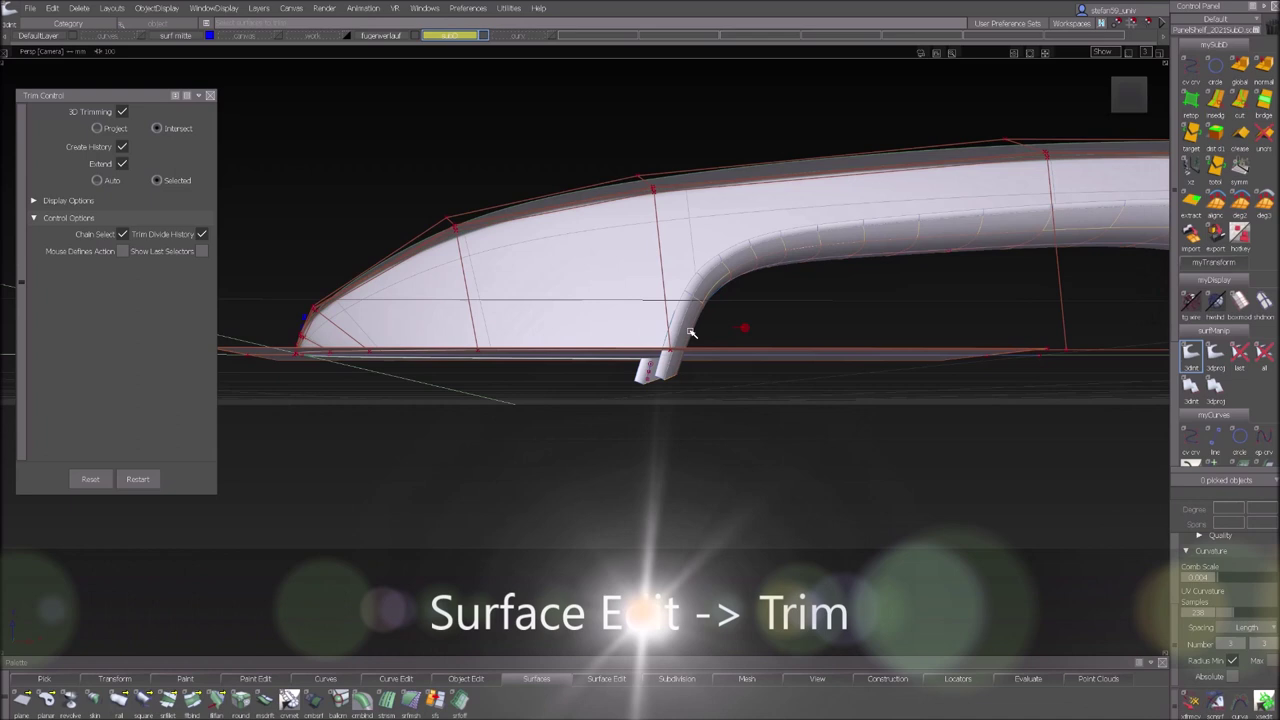
pyautogui.click(766, 350)
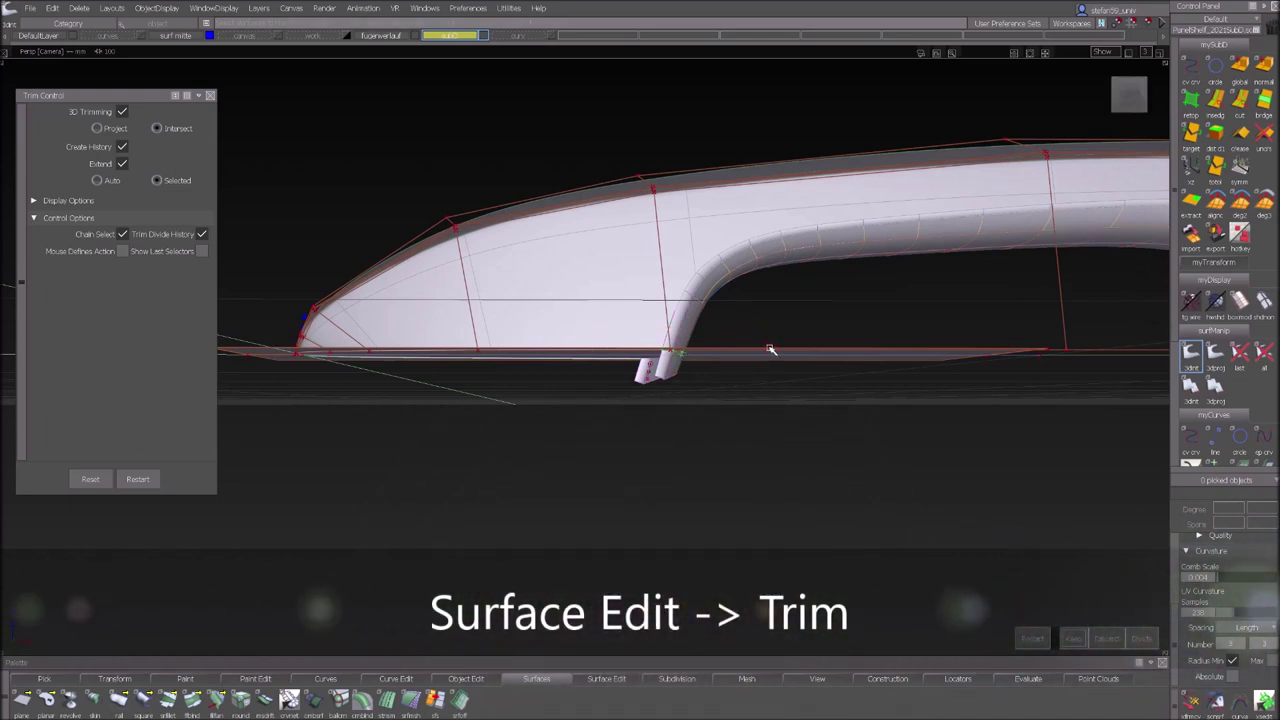
pyautogui.click(588, 336)
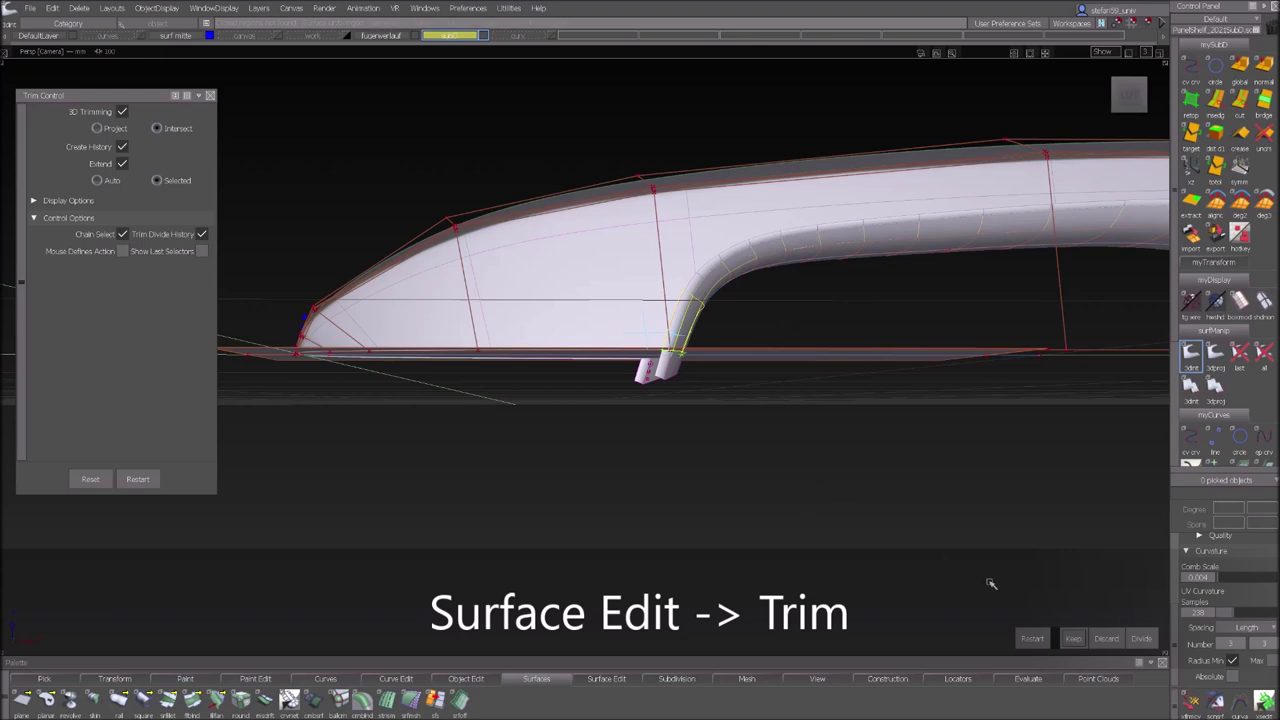
pyautogui.click(1072, 639)
# Trim the base plane by projecting the handle's bottom outline along the normal, keeping the area inside the outline.
pyautogui.keyDown('alt'); pyautogui.keyDown('shift'); pyautogui.moveTo(789, 420); pyautogui.dragTo(800, 463); pyautogui.keyUp('shift'); pyautogui.keyUp('alt')
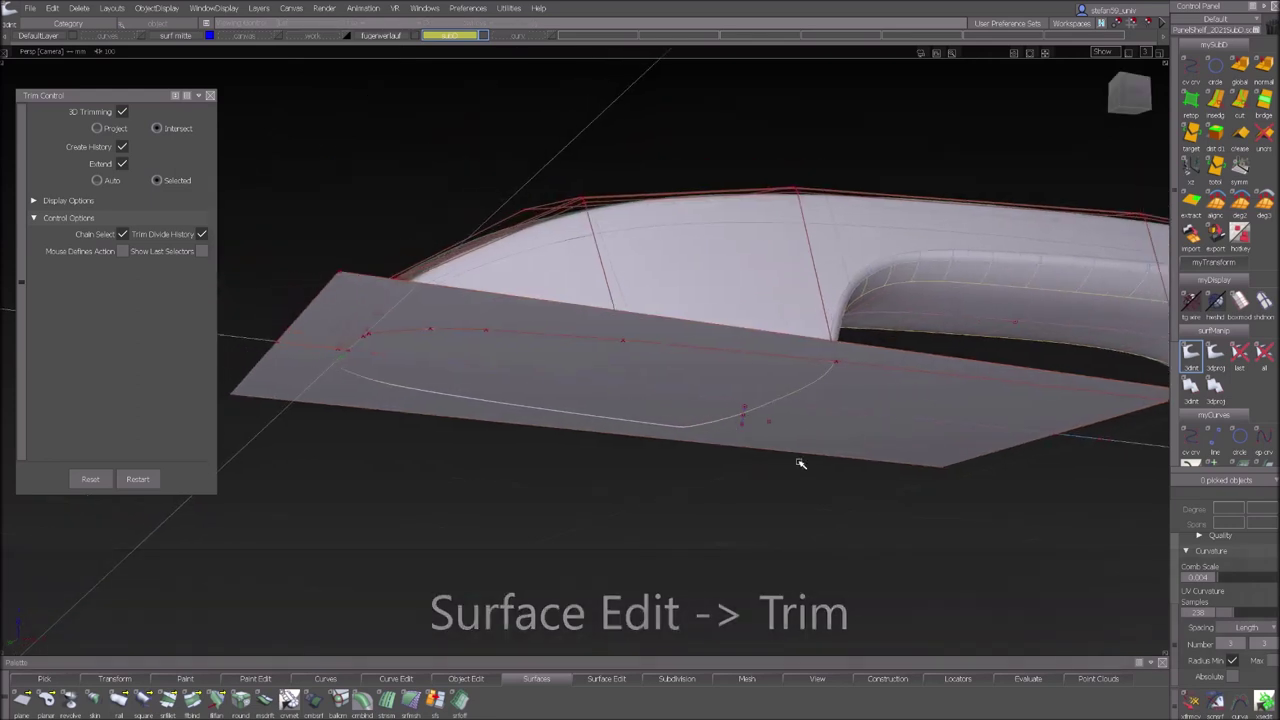
pyautogui.click(1220, 357)
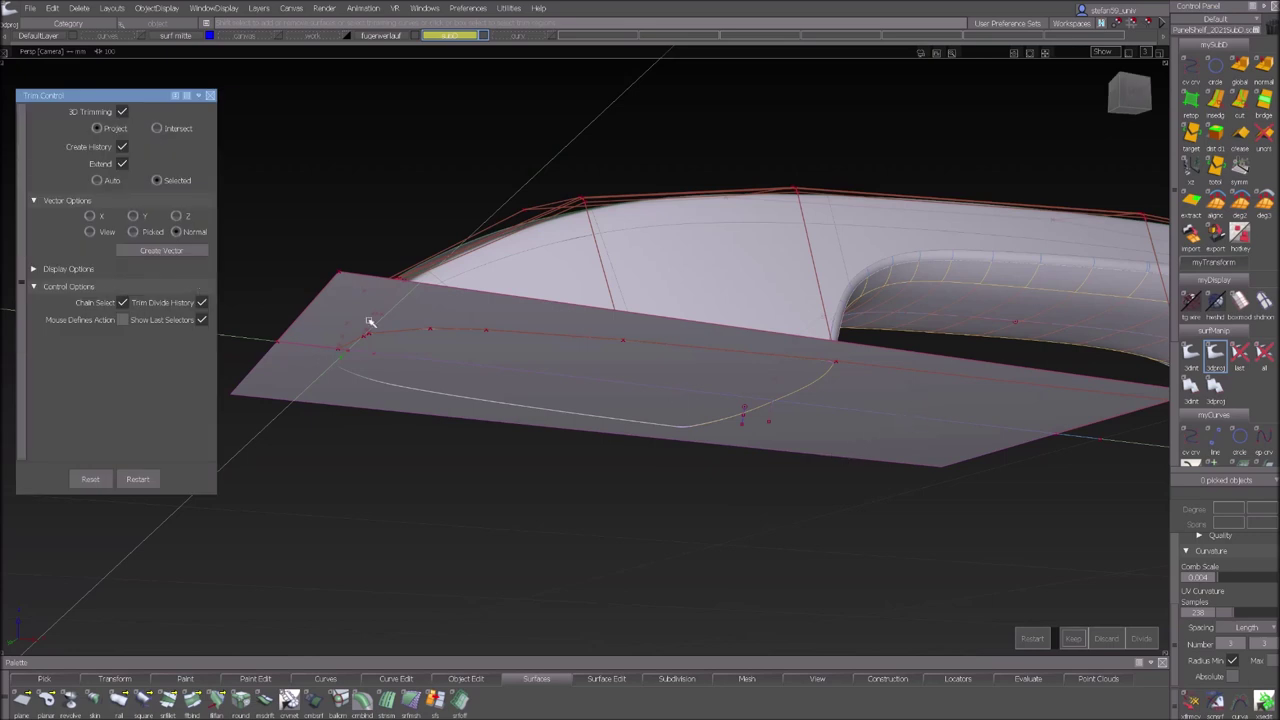
pyautogui.click(806, 383)
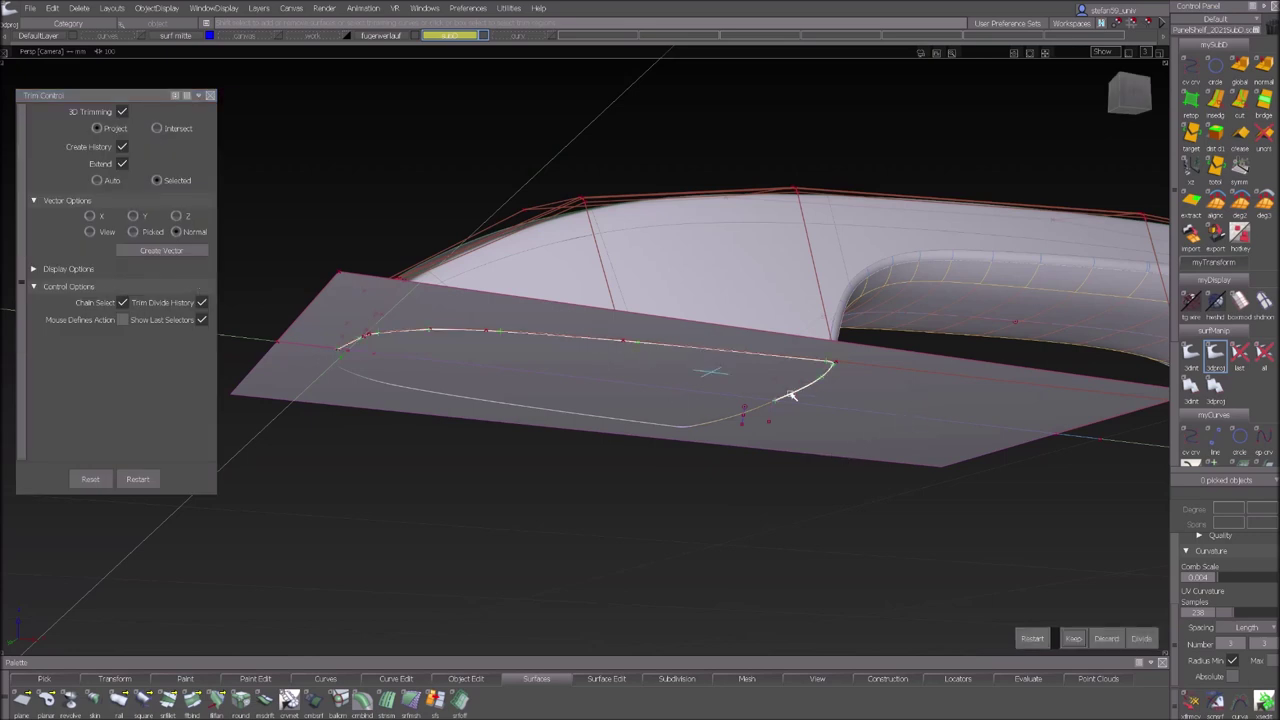
pyautogui.click(606, 361)
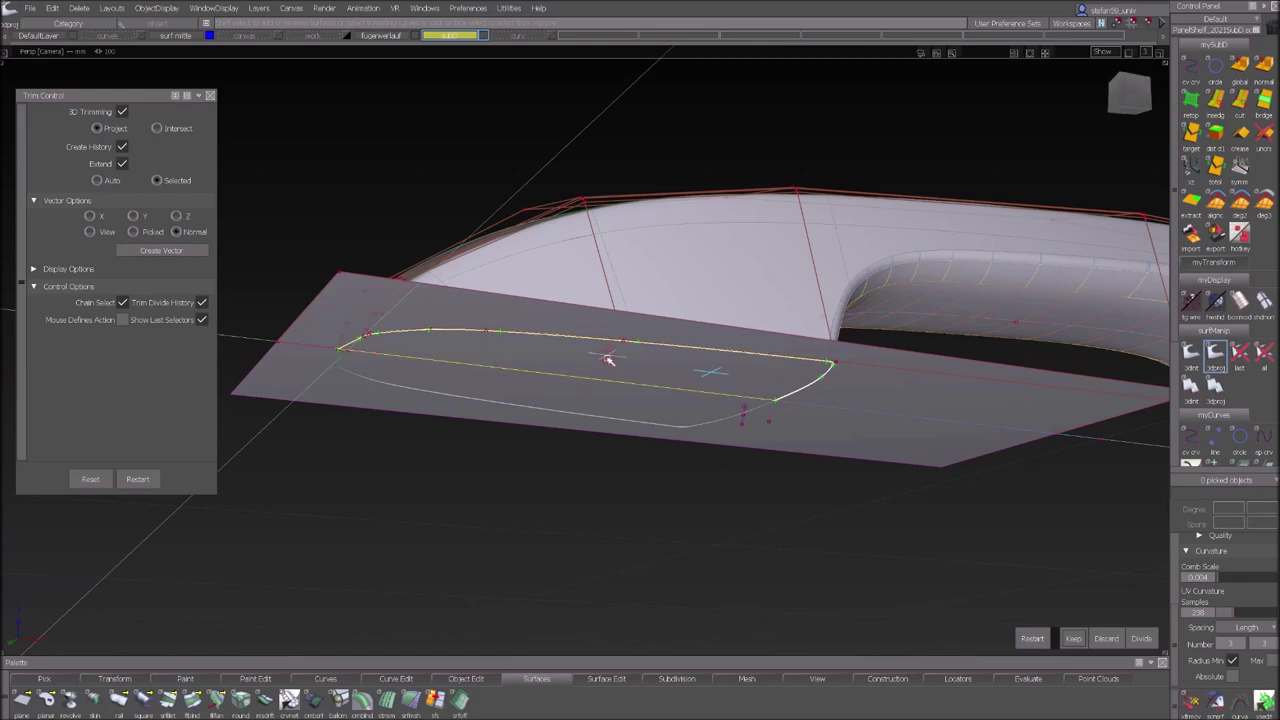
pyautogui.click(1071, 638)
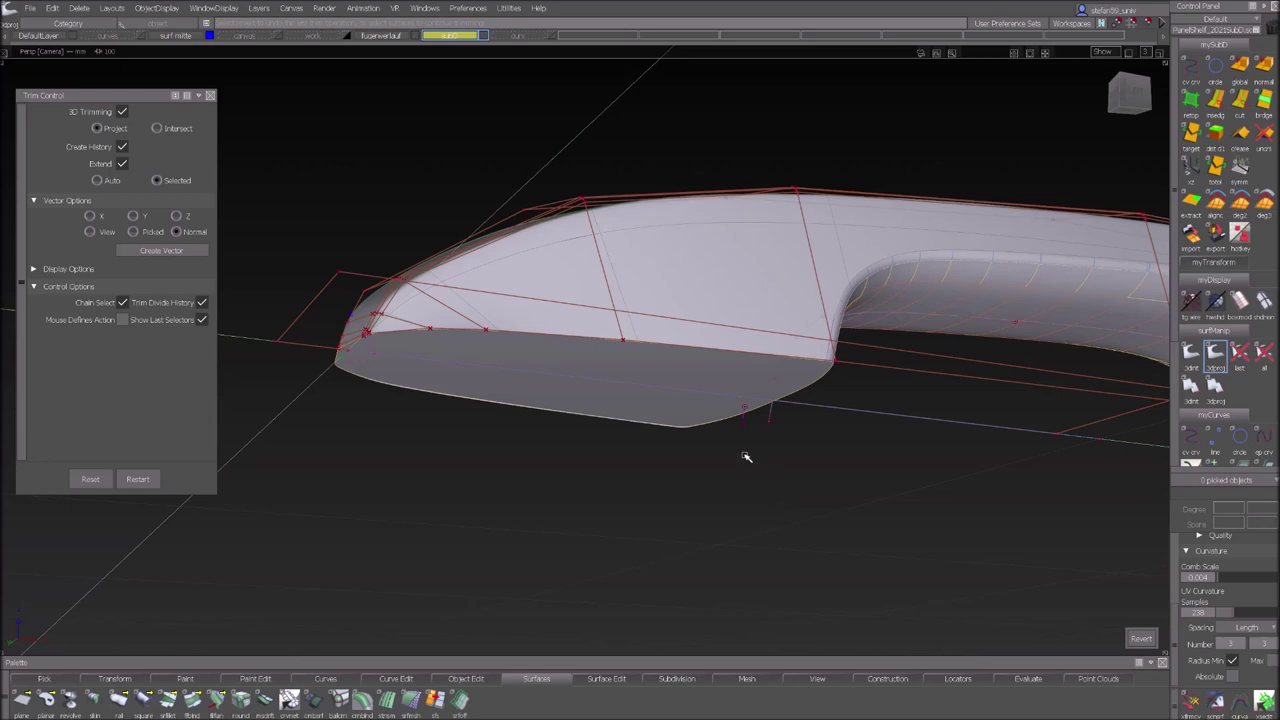
# Examine the handle's side and rear end from several angles and close the trim settings.
pyautogui.keyDown('alt'); pyautogui.keyDown('shift'); pyautogui.moveTo(746, 457); pyautogui.dragTo(811, 523); pyautogui.keyUp('shift'); pyautogui.keyUp('alt')
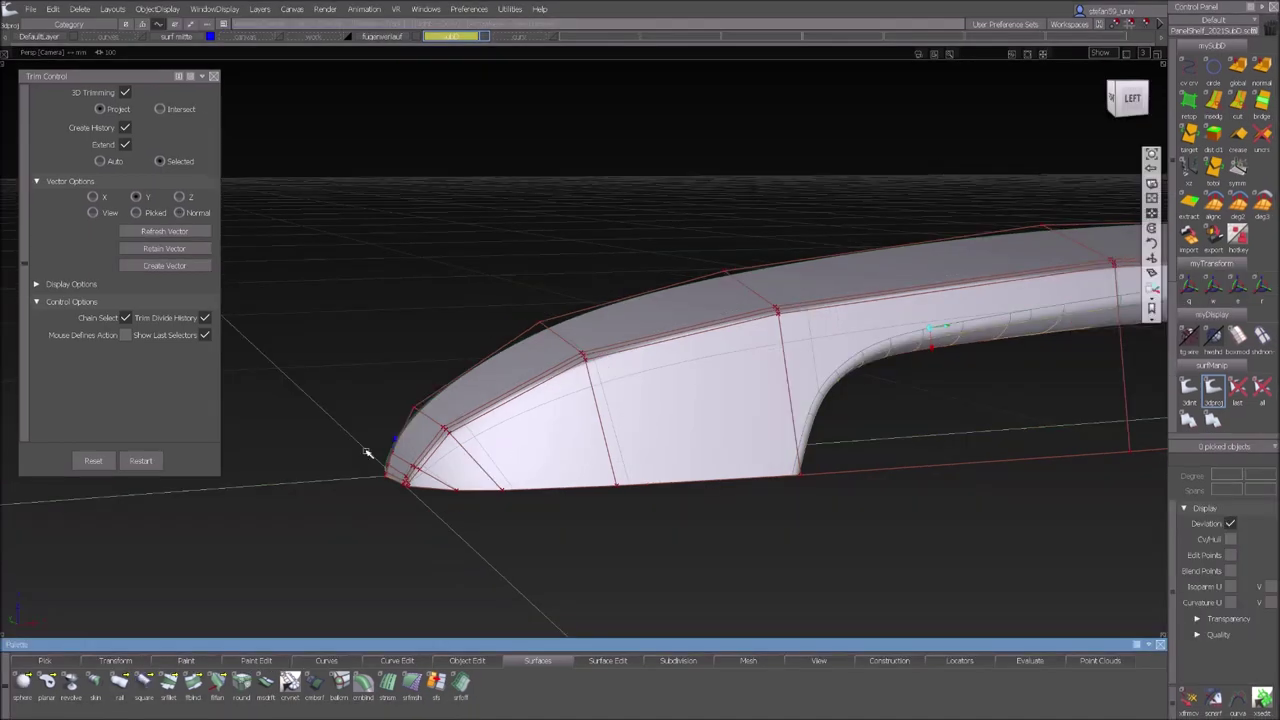
pyautogui.keyDown('alt'); pyautogui.keyDown('shift'); pyautogui.moveTo(366, 449); pyautogui.dragTo(587, 440); pyautogui.keyUp('shift'); pyautogui.keyUp('alt')
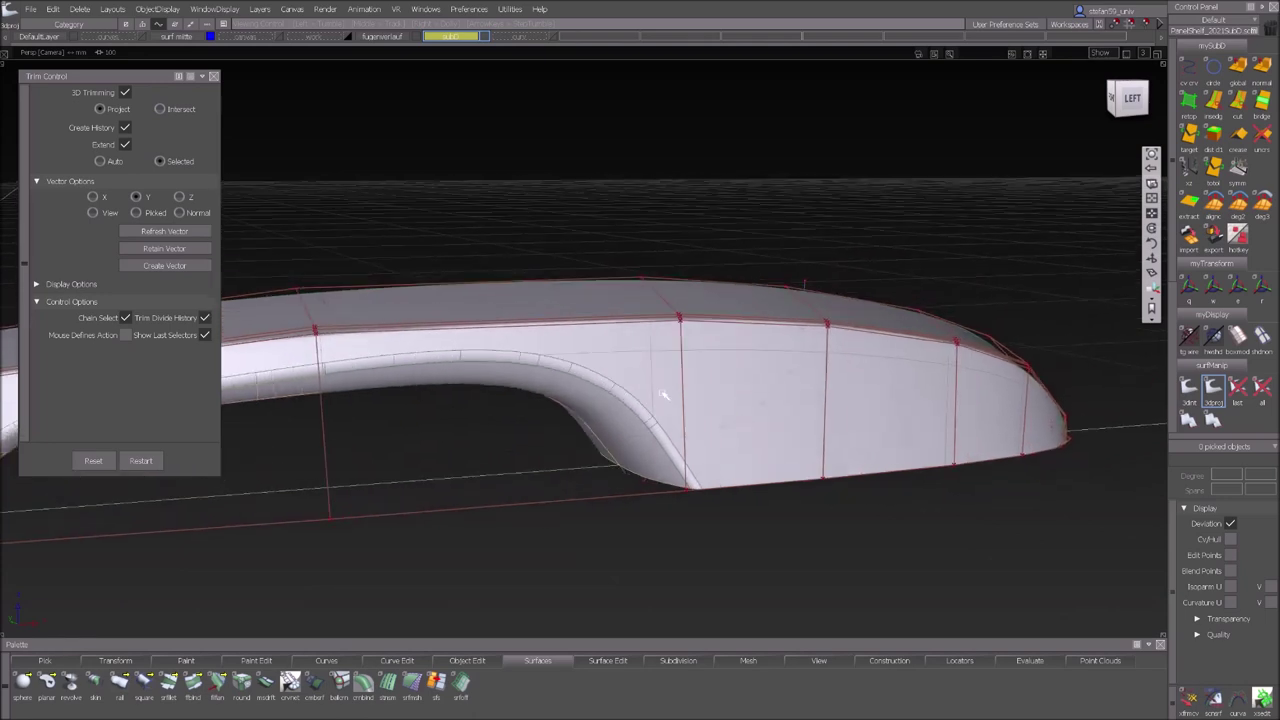
pyautogui.keyDown('alt'); pyautogui.keyDown('shift'); pyautogui.moveTo(836, 360); pyautogui.dragTo(782, 386); pyautogui.keyUp('shift'); pyautogui.keyUp('alt')
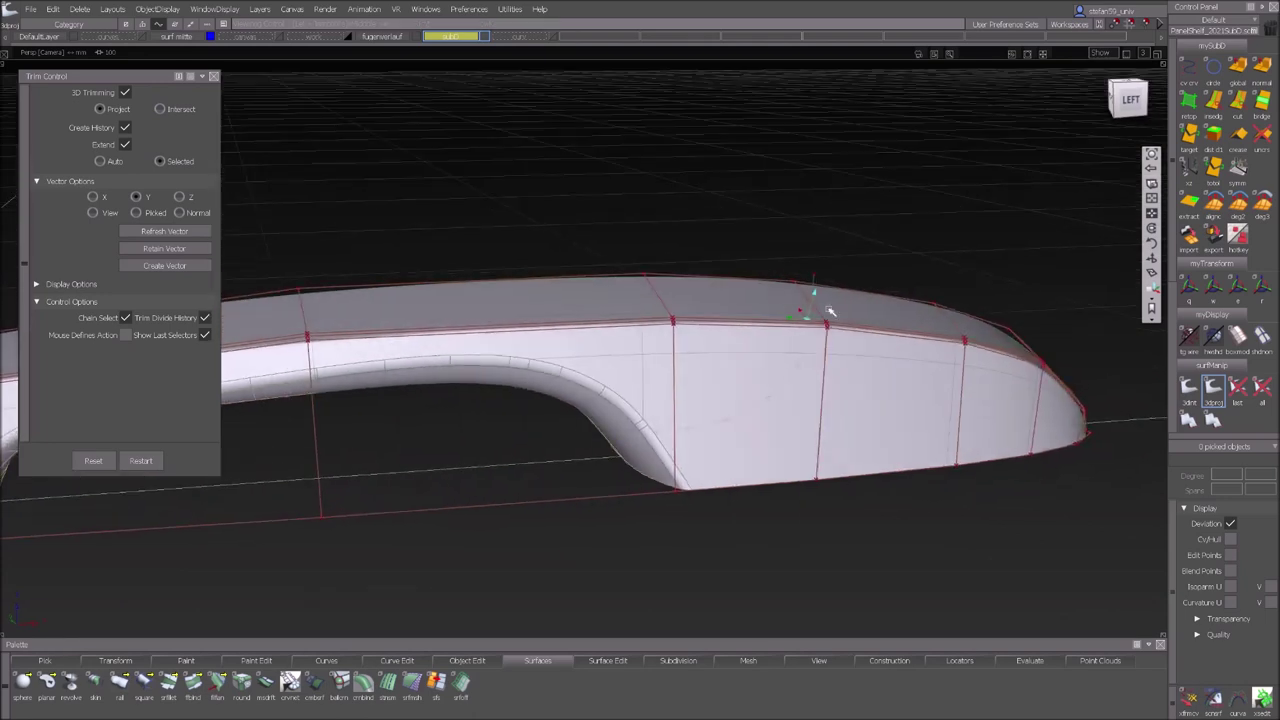
pyautogui.click(212, 77)
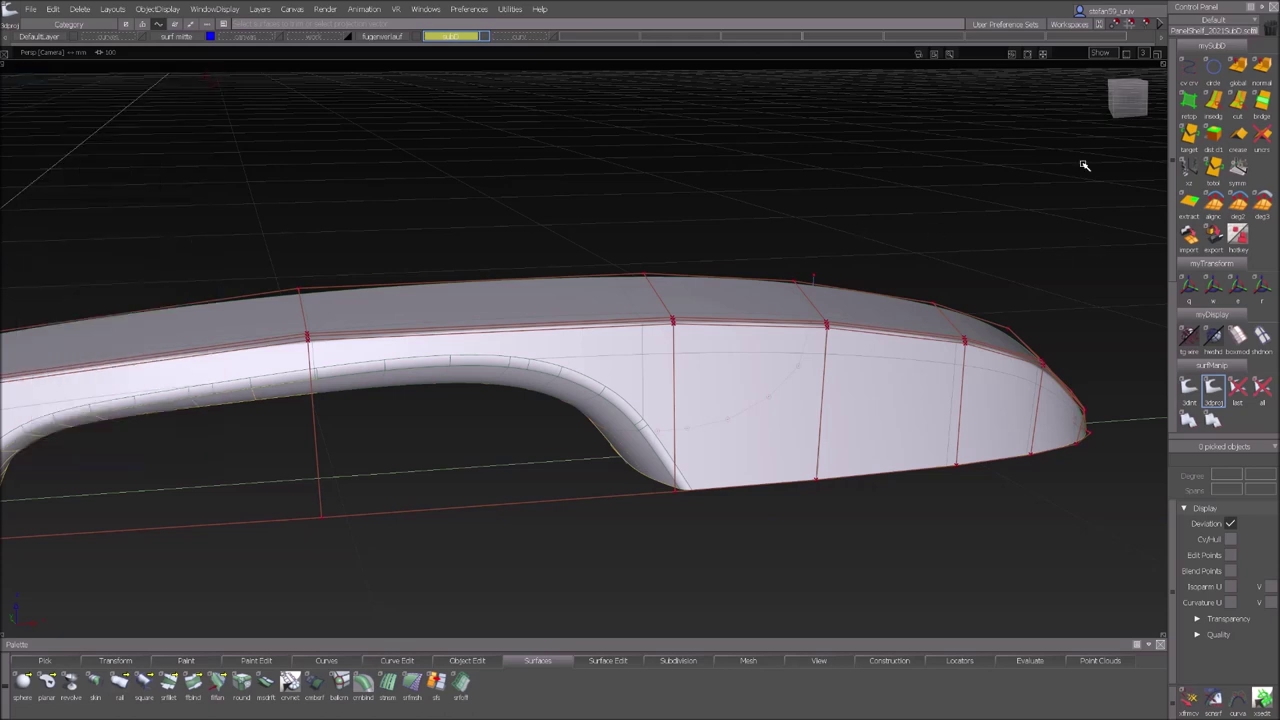
# Show the canvas layer holding the reference images in the orthographic left view and toggle the hardware shading.
pyautogui.click(1232, 377)
pyautogui.click(1194, 345)
pyautogui.click(1131, 99)
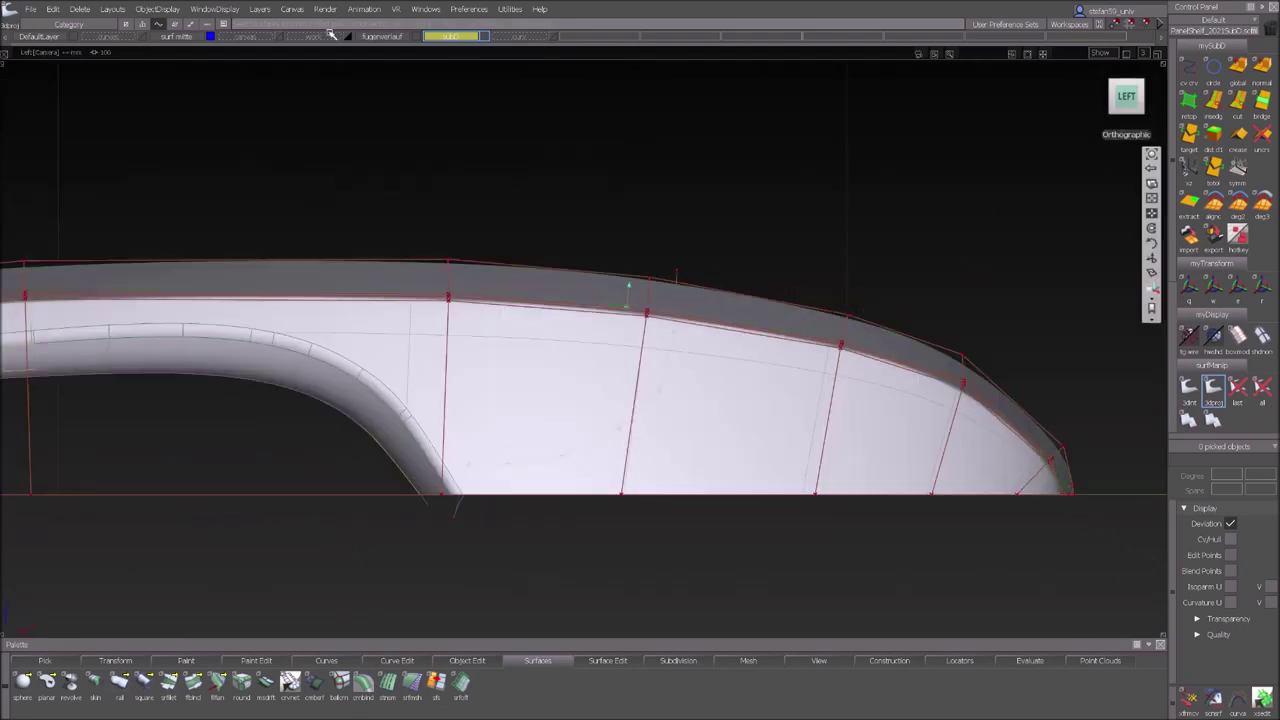
pyautogui.click(282, 37)
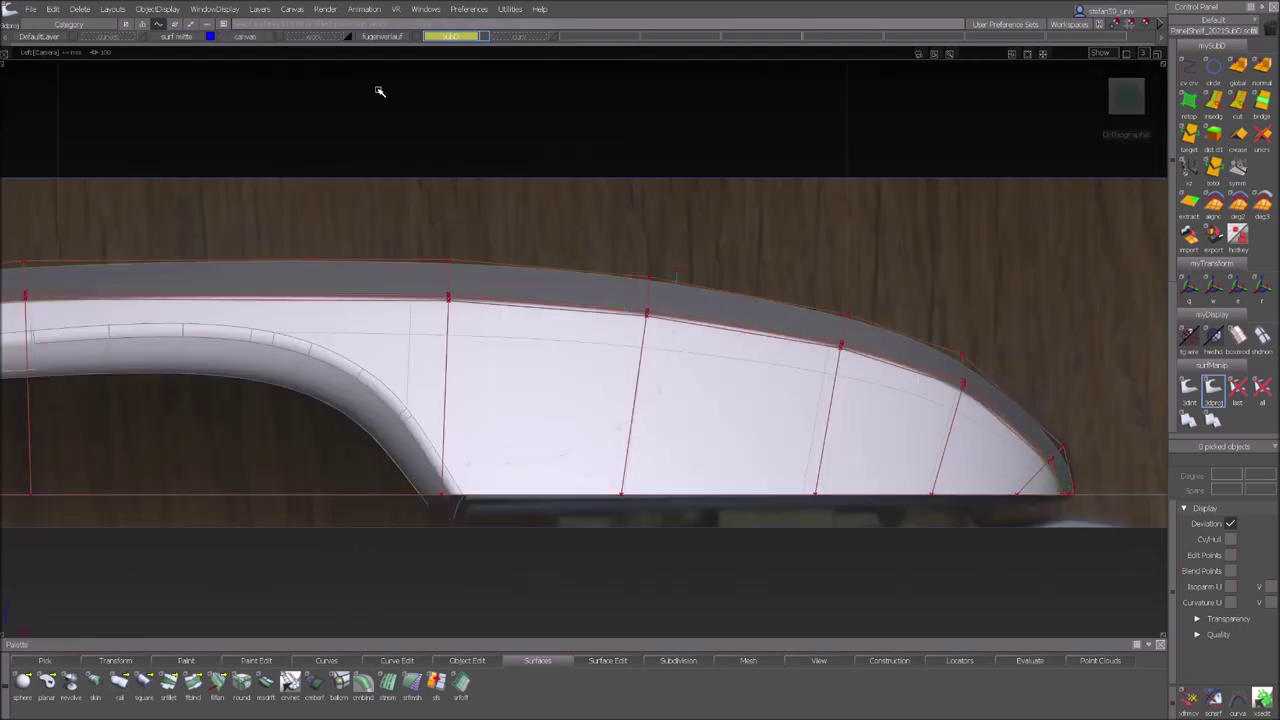
pyautogui.click(1212, 340)
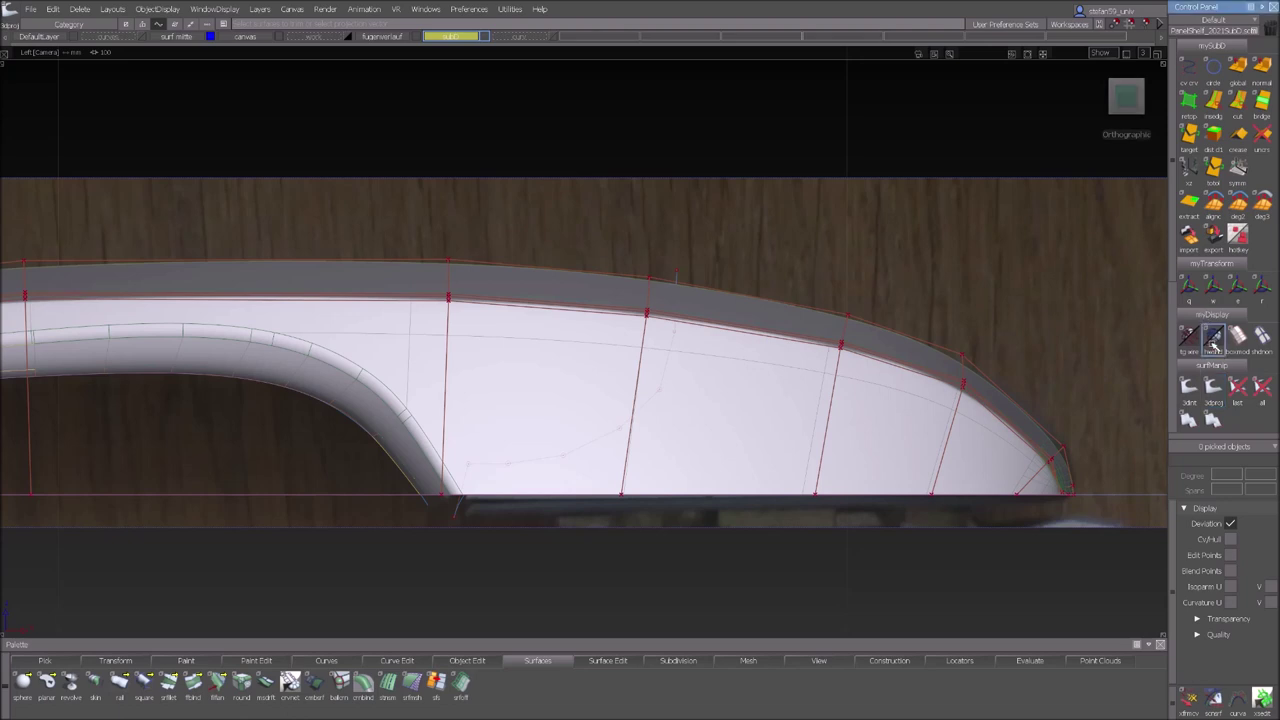
# Offset the S-shaped parting curve near the handle's rear to make a second, closely spaced curve.
pyautogui.keyDown('ctrl'); pyautogui.keyDown('shift'); pyautogui.click(652, 427); pyautogui.keyUp('shift'); pyautogui.keyUp('ctrl')
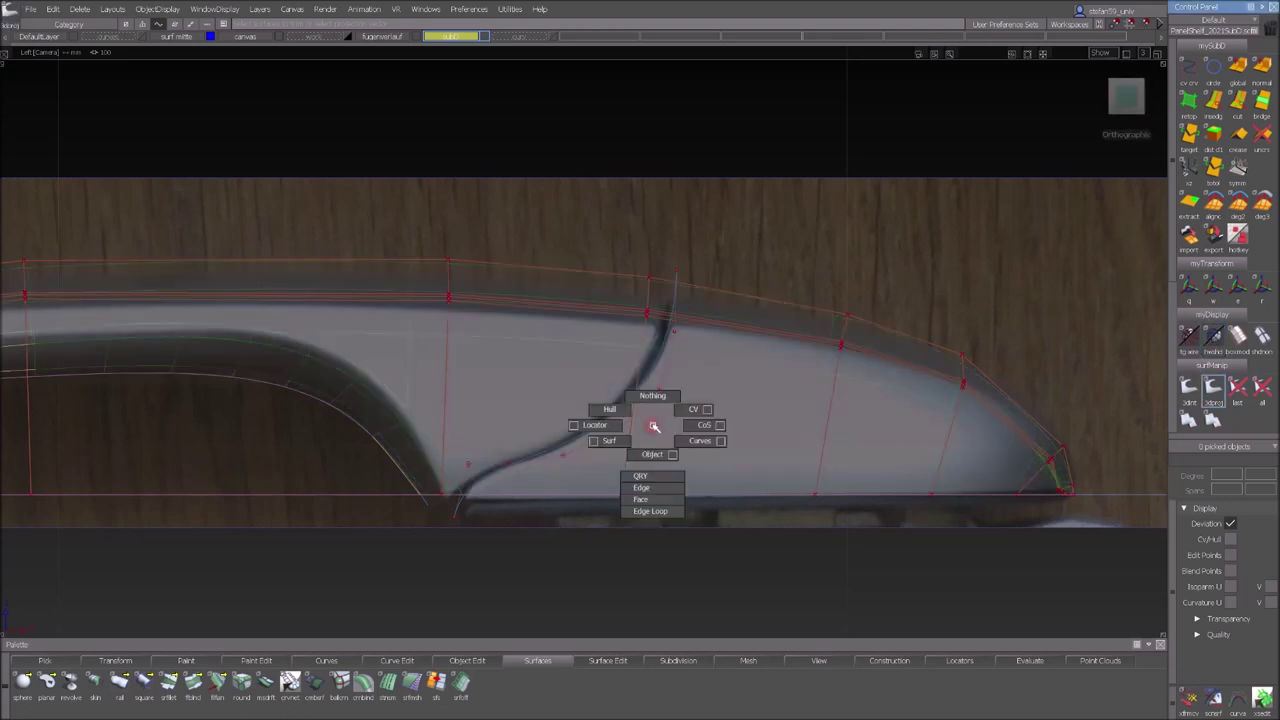
pyautogui.keyDown('ctrl'); pyautogui.keyDown('shift'); pyautogui.moveTo(652, 427); pyautogui.dragTo(690, 440); pyautogui.keyUp('shift'); pyautogui.keyUp('ctrl')
pyautogui.click(666, 357)
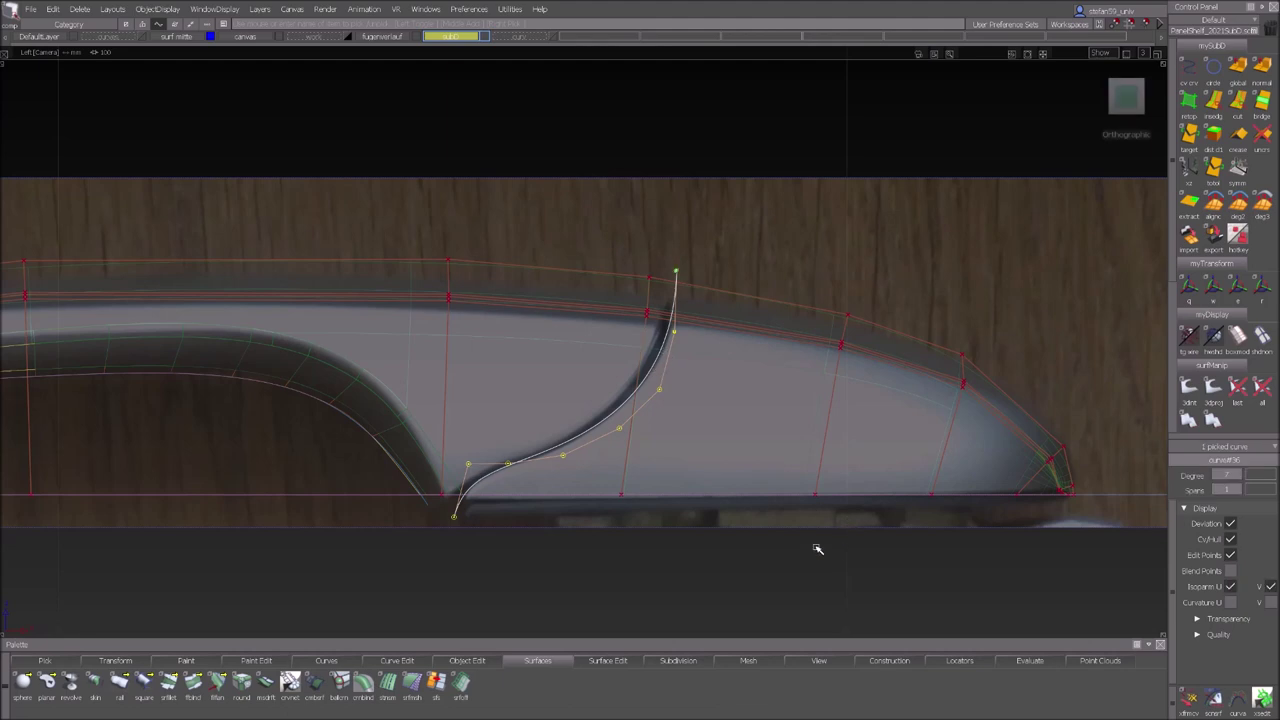
pyautogui.keyDown('ctrl'); pyautogui.keyDown('shift'); pyautogui.moveTo(817, 548); pyautogui.dragTo(819, 476); pyautogui.keyUp('shift'); pyautogui.keyUp('ctrl')
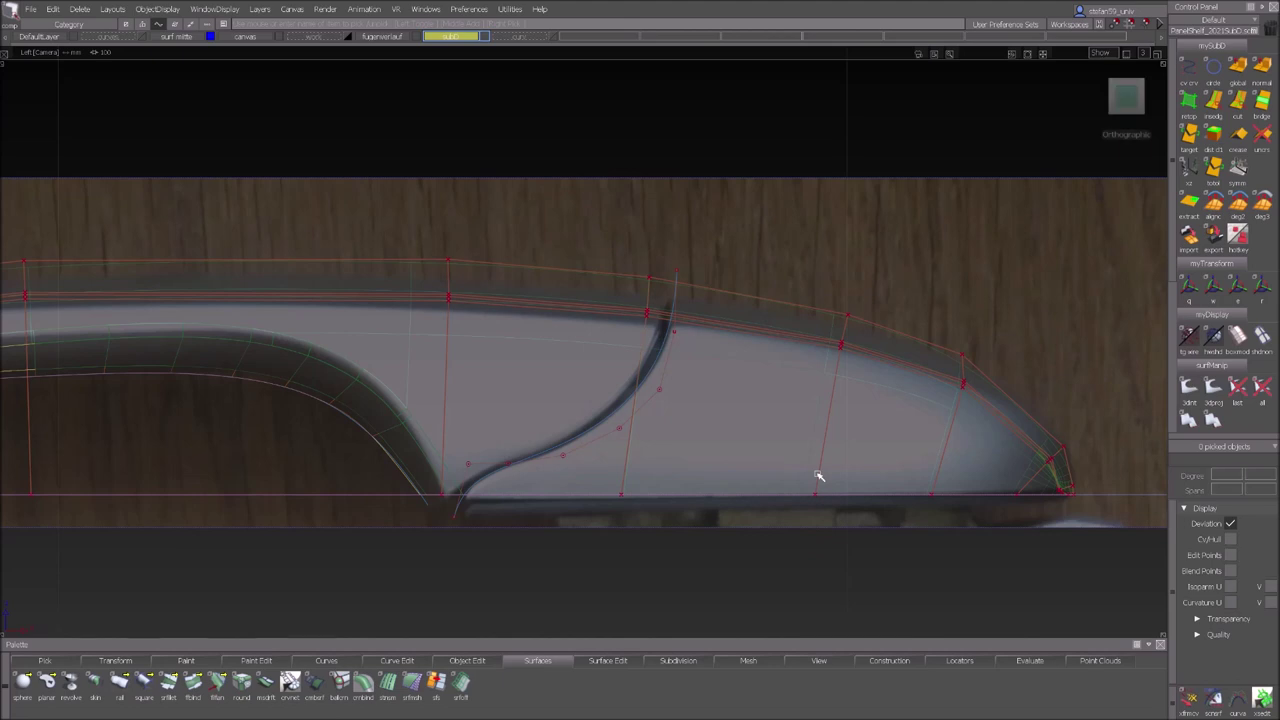
pyautogui.scroll(-4, 1180, 405)
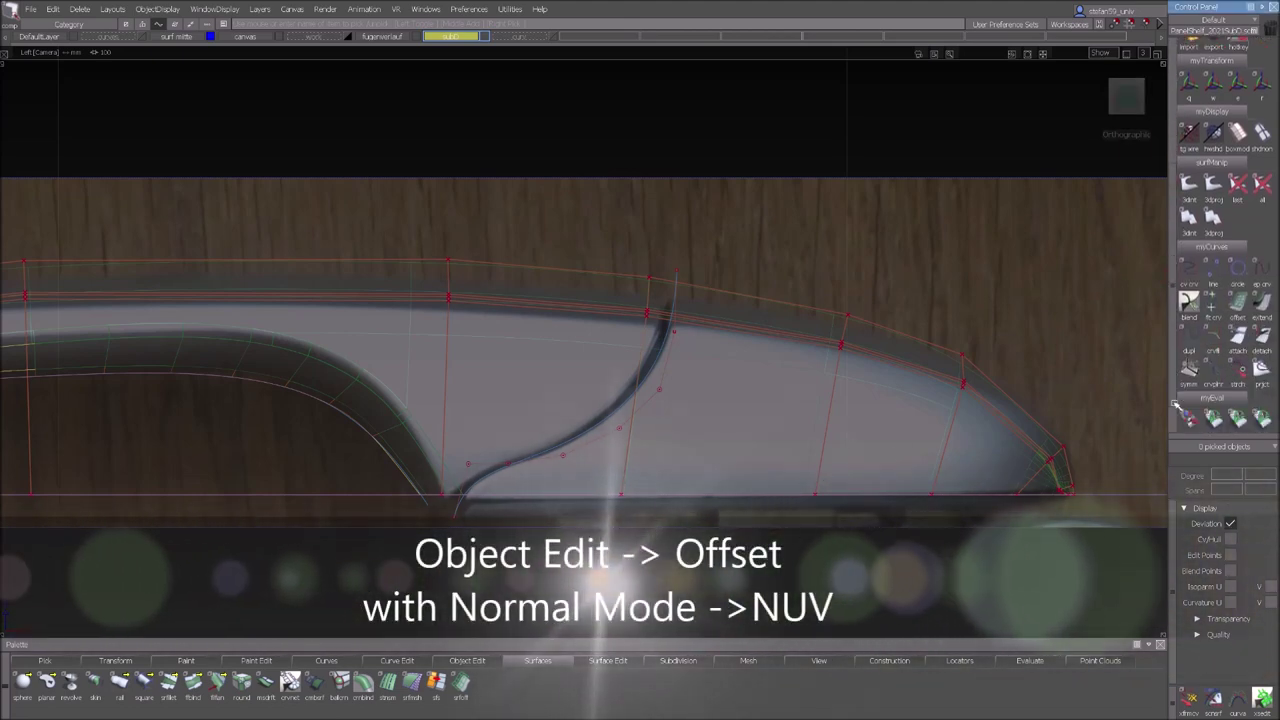
pyautogui.scroll(-2, 1176, 405)
pyautogui.click(1237, 263)
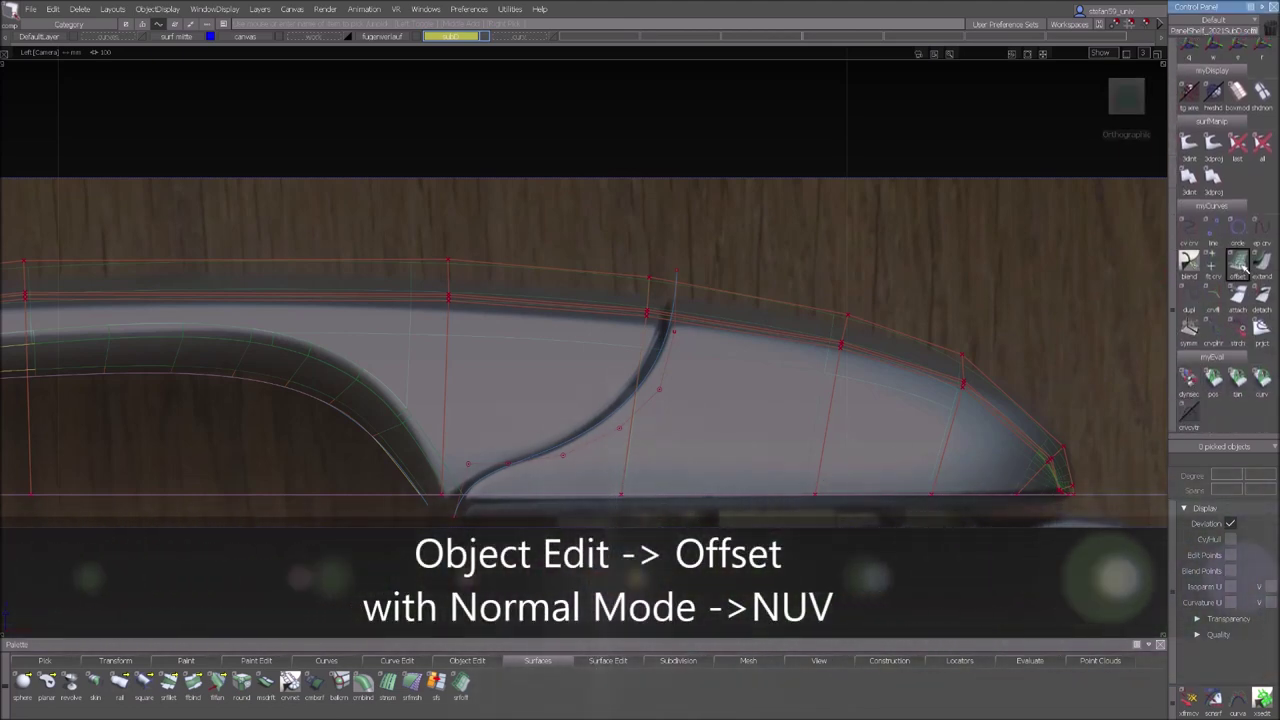
pyautogui.click(665, 343)
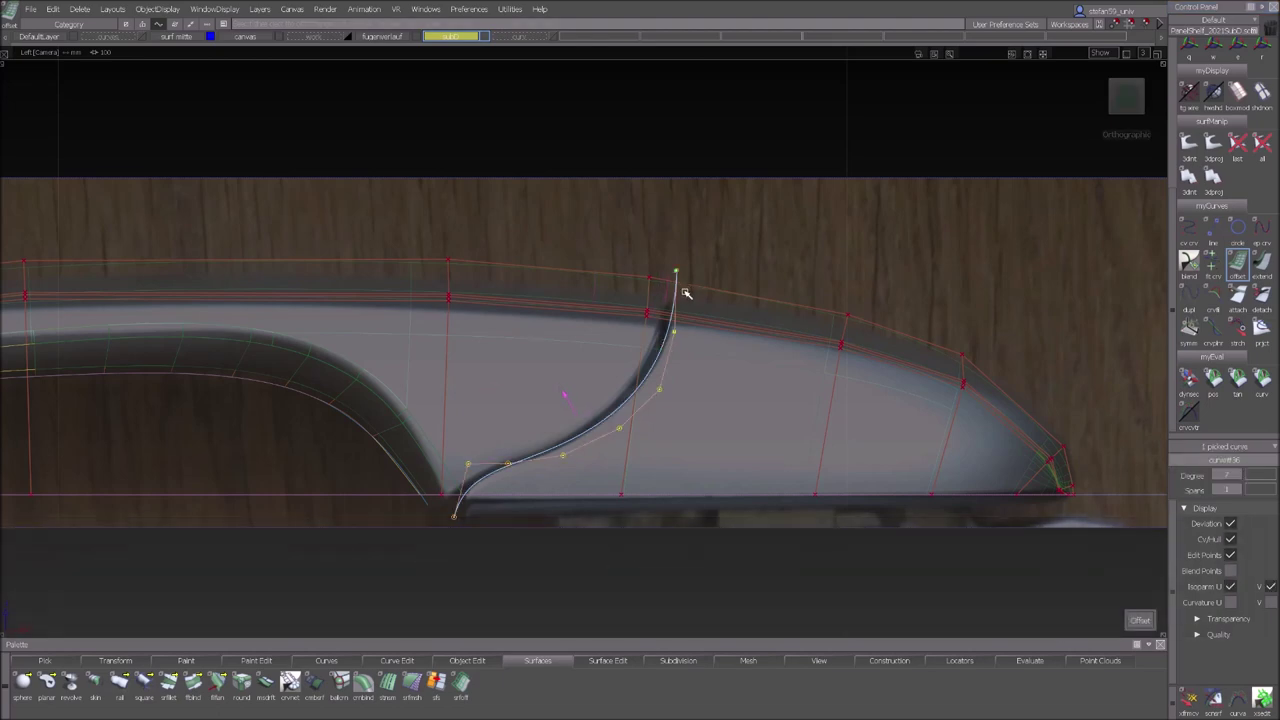
pyautogui.click(1140, 621)
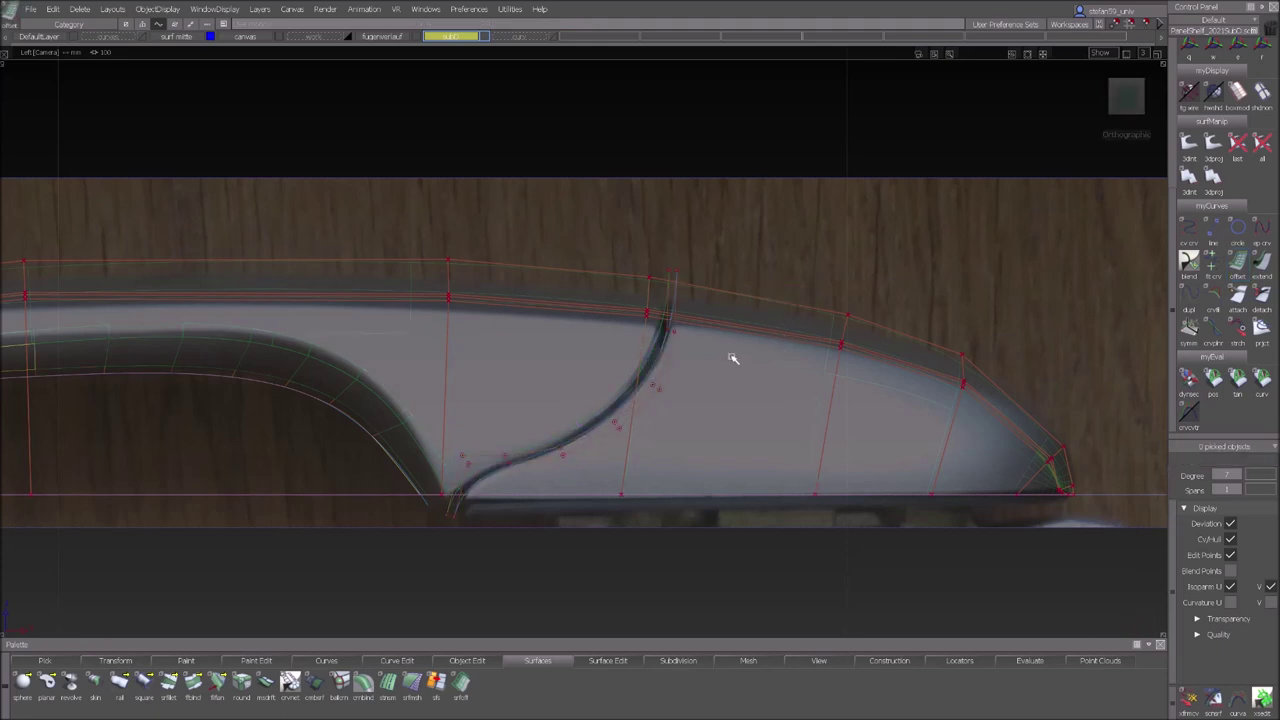
# Extrude both parting curves sideways in global direction through the handle as subdivision surfaces and turn the shading on.
pyautogui.keyDown('ctrl'); pyautogui.keyDown('shift'); pyautogui.moveTo(729, 362); pyautogui.dragTo(770, 378); pyautogui.keyUp('shift'); pyautogui.keyUp('ctrl')
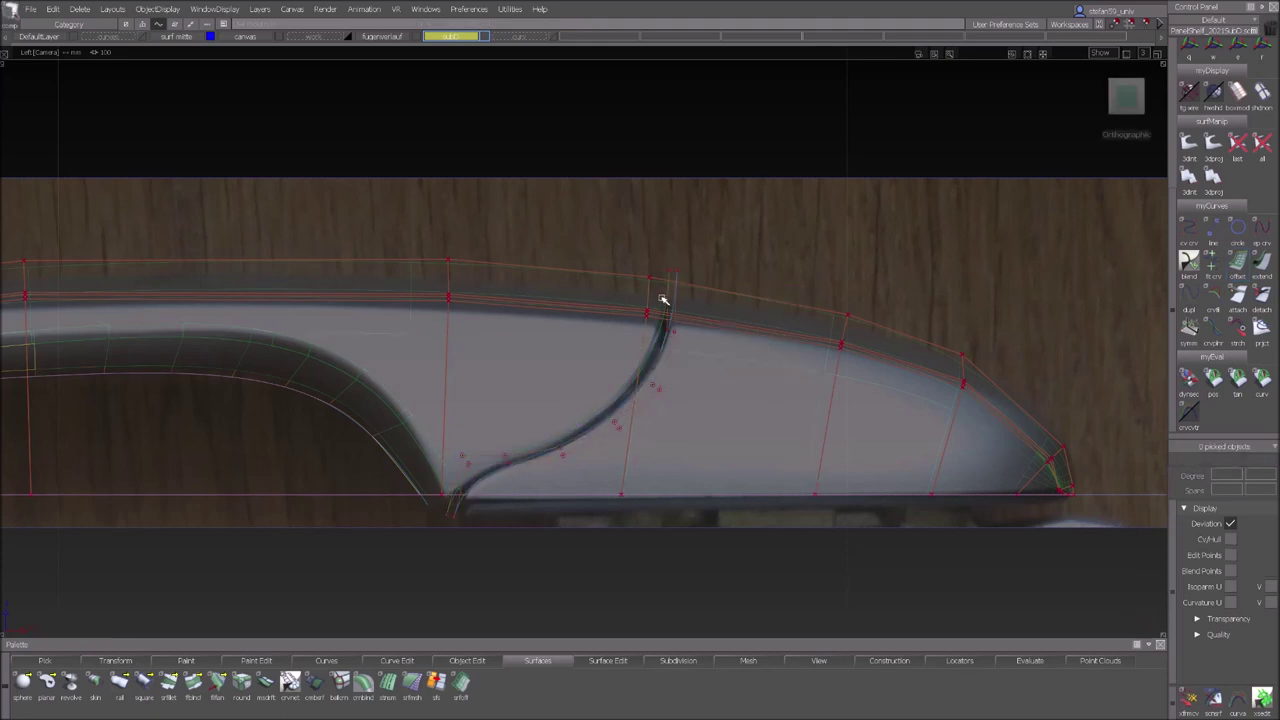
pyautogui.click(686, 306)
pyautogui.keyDown('alt'); pyautogui.keyDown('shift'); pyautogui.moveTo(709, 424); pyautogui.dragTo(766, 446); pyautogui.keyUp('shift'); pyautogui.keyUp('alt')
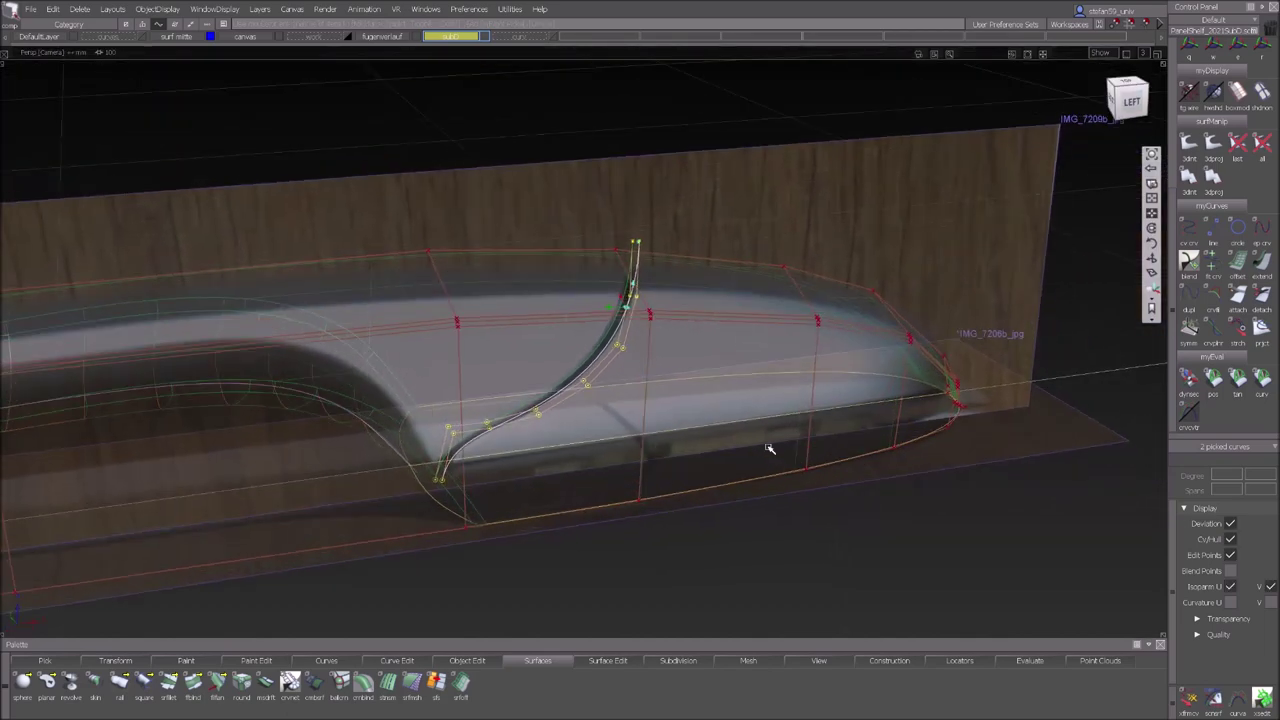
pyautogui.keyDown('alt'); pyautogui.keyDown('shift'); pyautogui.moveTo(802, 447); pyautogui.dragTo(829, 445, button='middle'); pyautogui.keyUp('shift'); pyautogui.keyUp('alt')
pyautogui.keyDown('alt'); pyautogui.keyDown('shift'); pyautogui.moveTo(828, 444); pyautogui.dragTo(840, 440); pyautogui.keyUp('shift'); pyautogui.keyUp('alt')
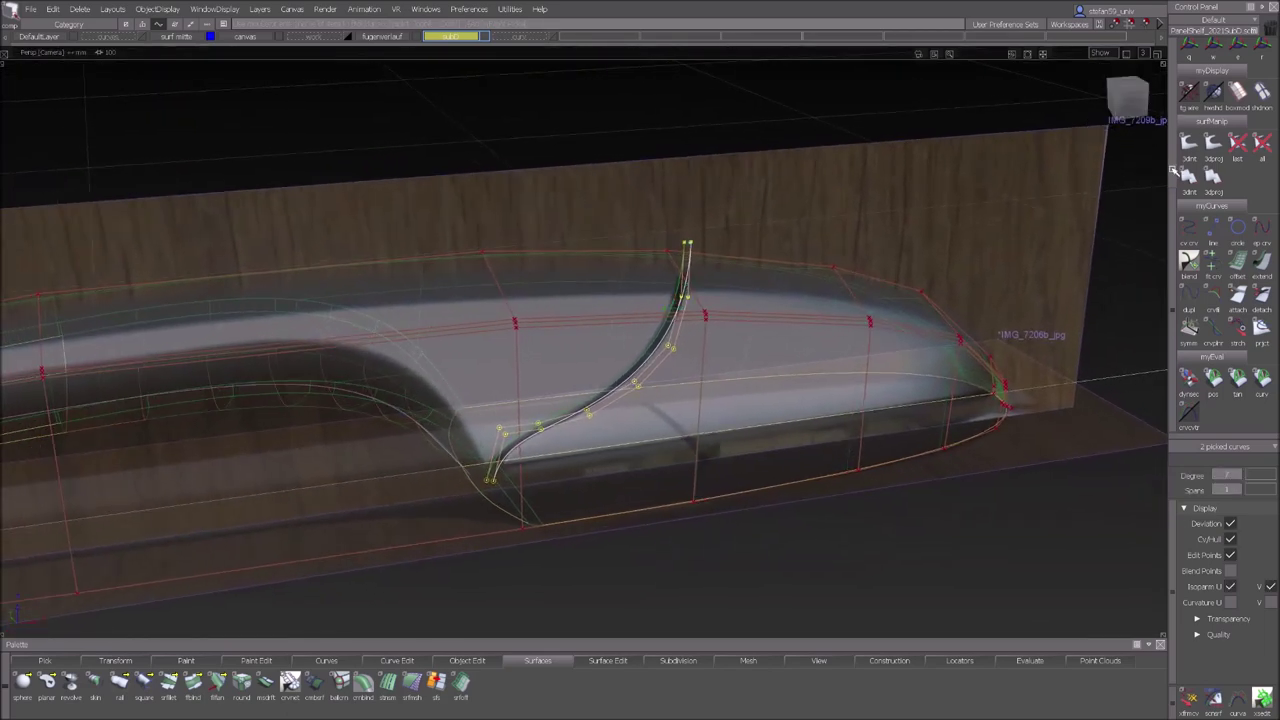
pyautogui.scroll(5, 1176, 244)
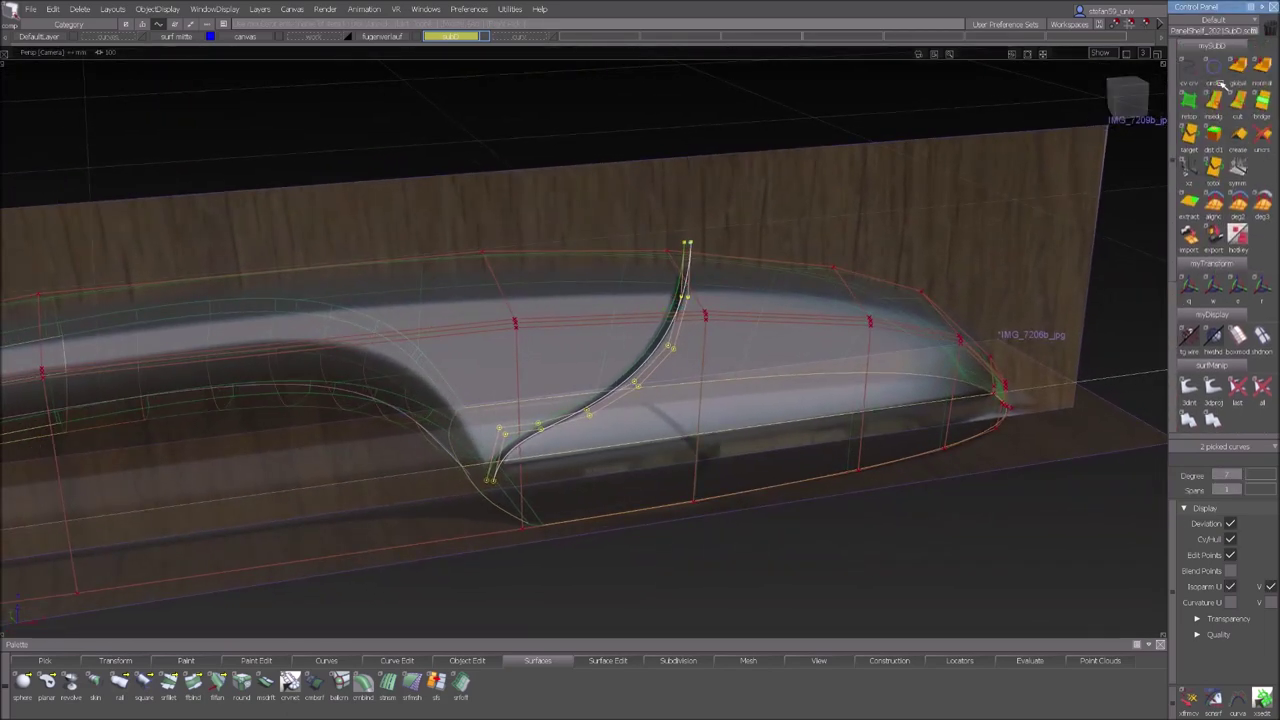
pyautogui.click(557, 338)
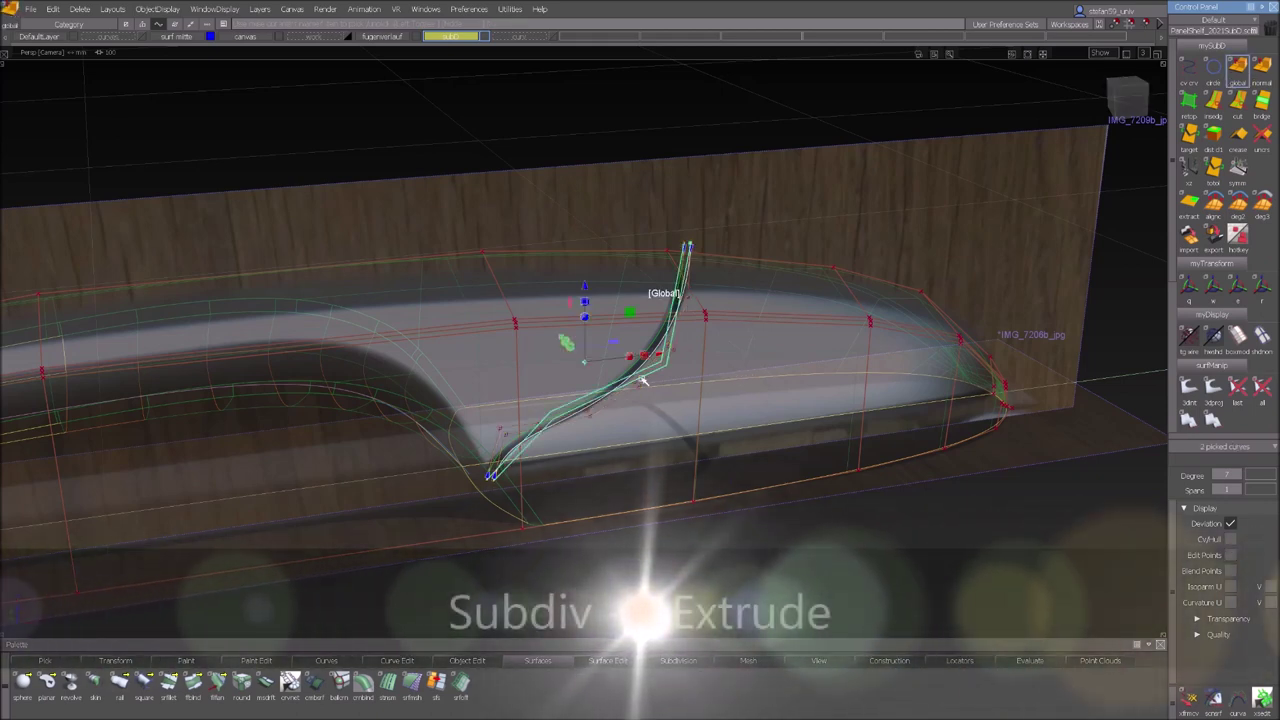
pyautogui.moveTo(565, 345); pyautogui.dragTo(640, 420)
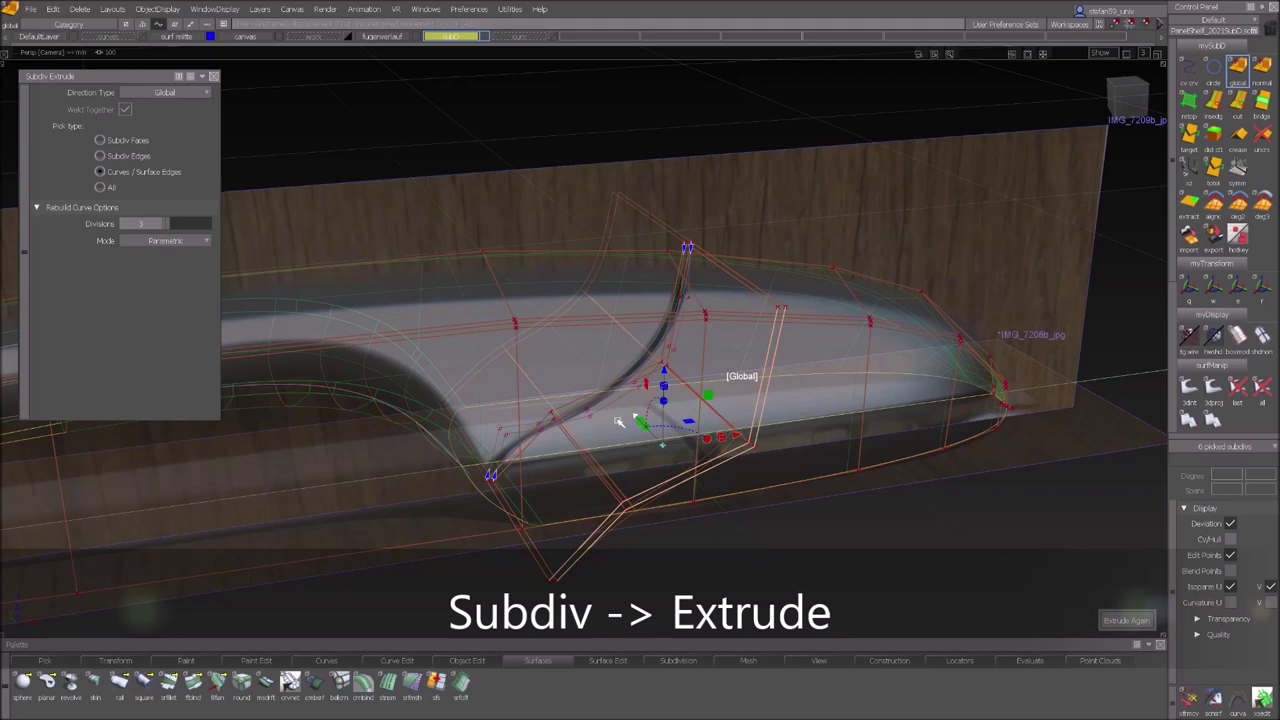
pyautogui.click(1212, 338)
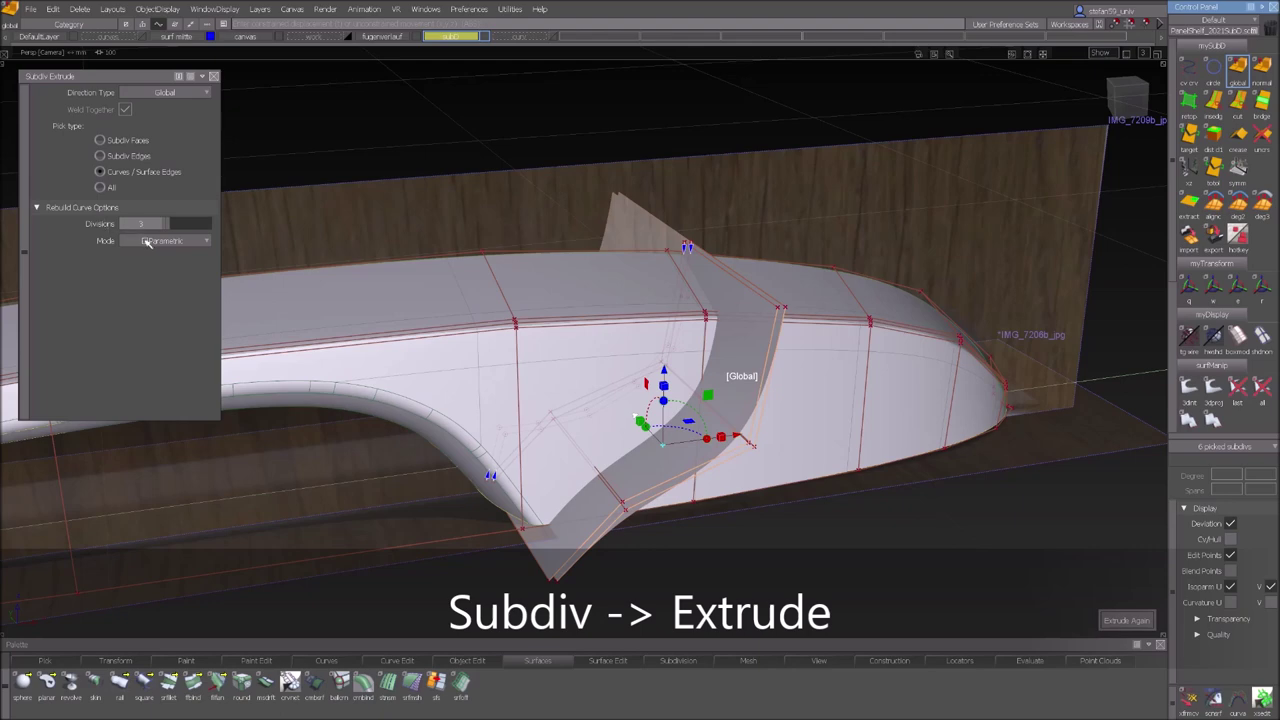
# Try the Uniform rebuild mode on the extruded curves and return to Parametric.
pyautogui.click(148, 242)
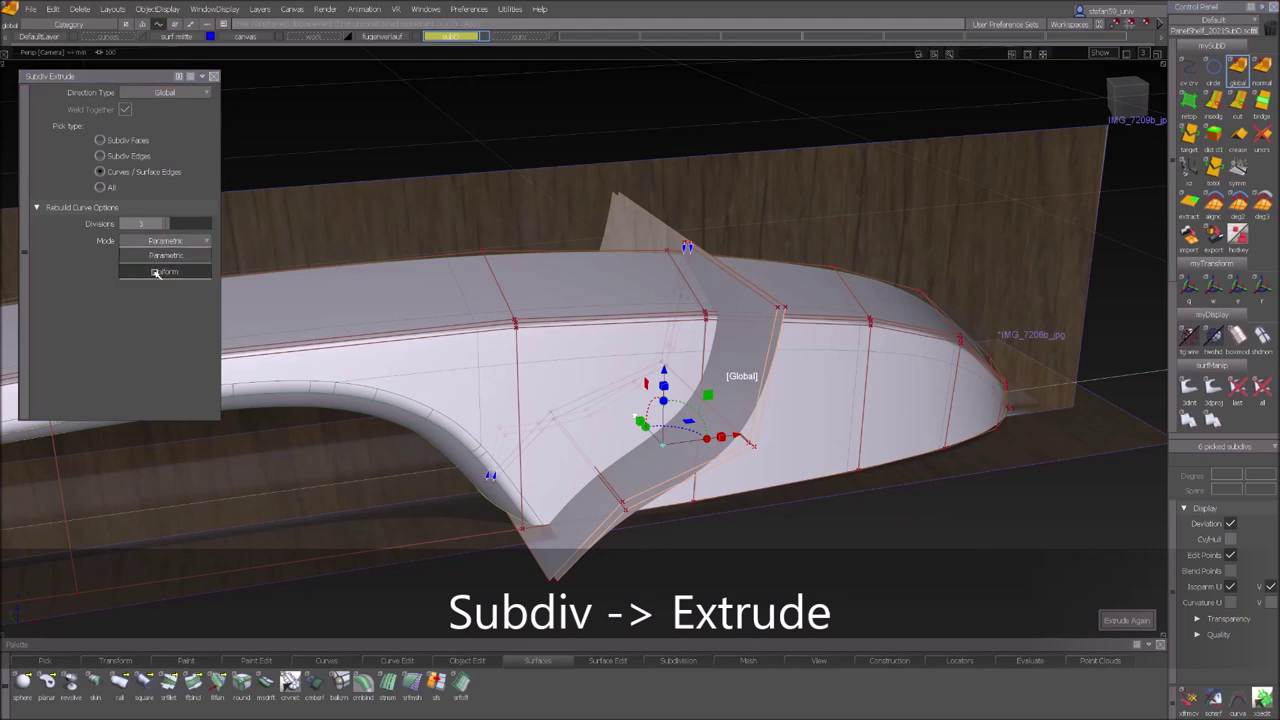
pyautogui.click(157, 272)
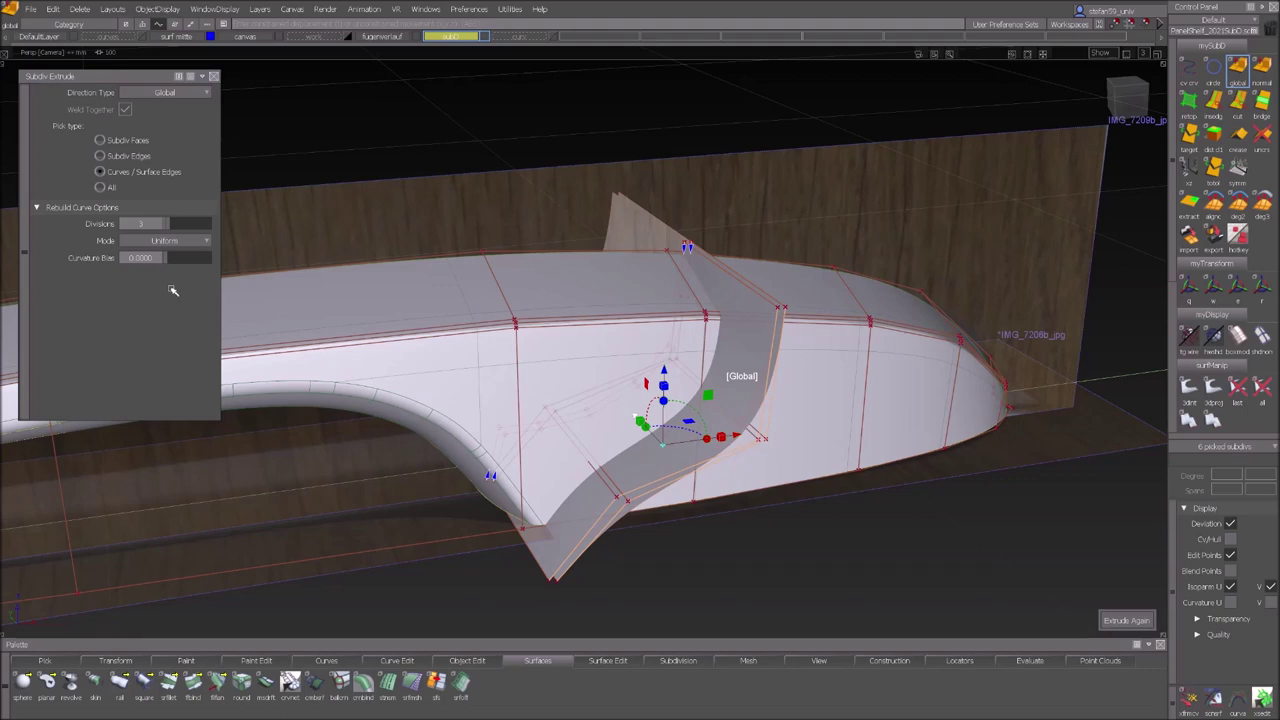
pyautogui.click(160, 243)
pyautogui.click(161, 258)
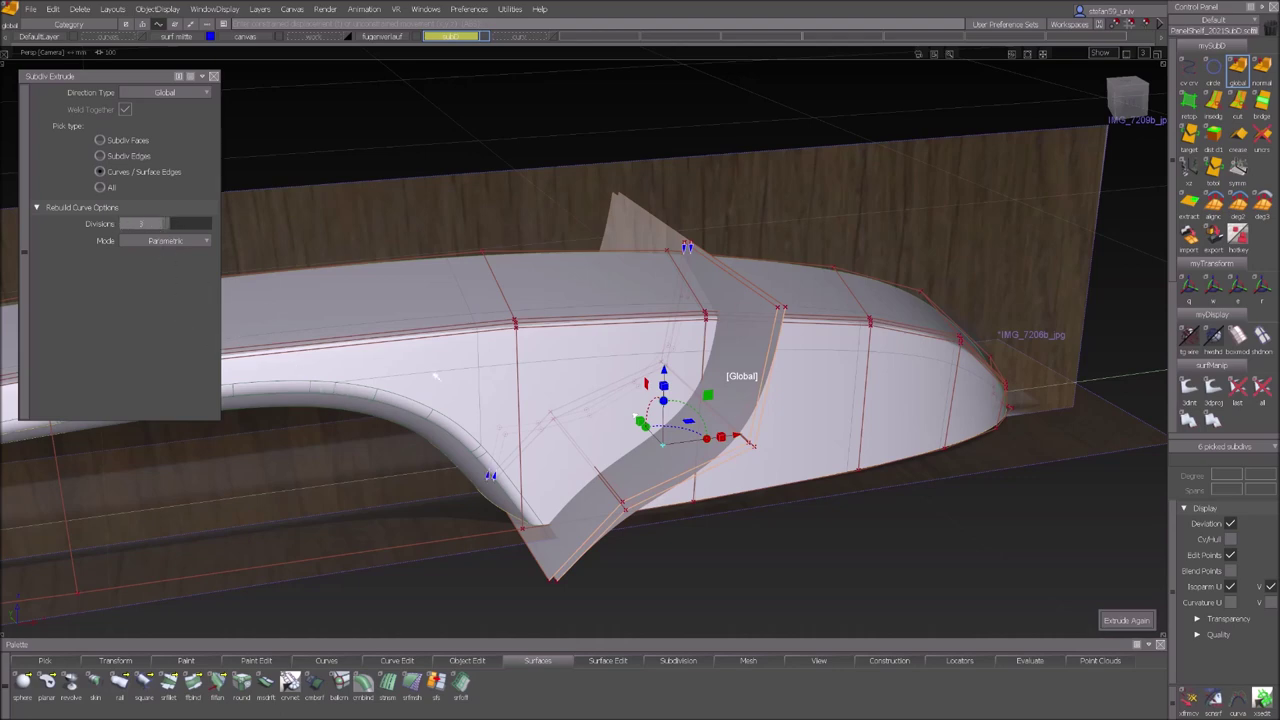
# Build a chordal G1 tangent surface fillet of length 0.3 between the handle's rear section and the rear extruded surface.
pyautogui.keyDown('alt'); pyautogui.keyDown('shift'); pyautogui.moveTo(876, 492); pyautogui.dragTo(727, 439); pyautogui.keyUp('shift'); pyautogui.keyUp('alt')
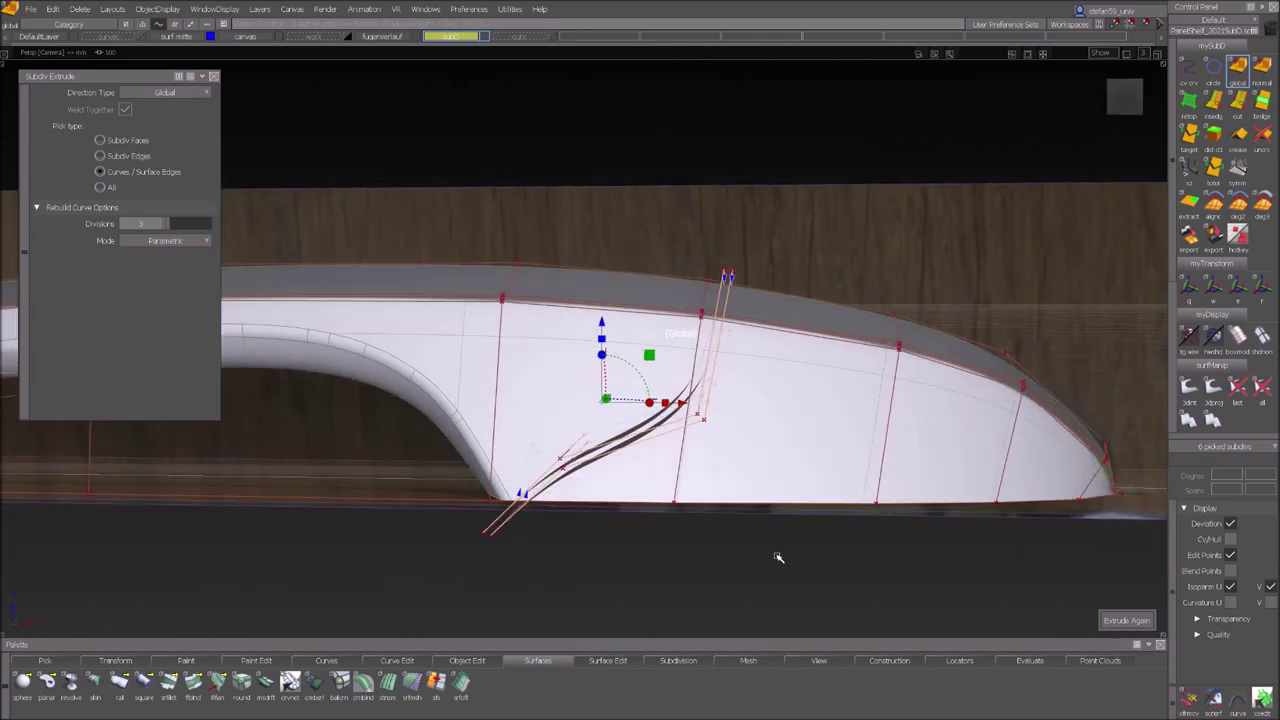
pyautogui.moveTo(773, 562)
pyautogui.keyDown('ctrl'); pyautogui.keyDown('shift'); pyautogui.mouseDown()
pyautogui.moveTo(758, 446)
pyautogui.moveTo(592, 498)
pyautogui.mouseUp(); pyautogui.keyUp('shift'); pyautogui.keyUp('ctrl')
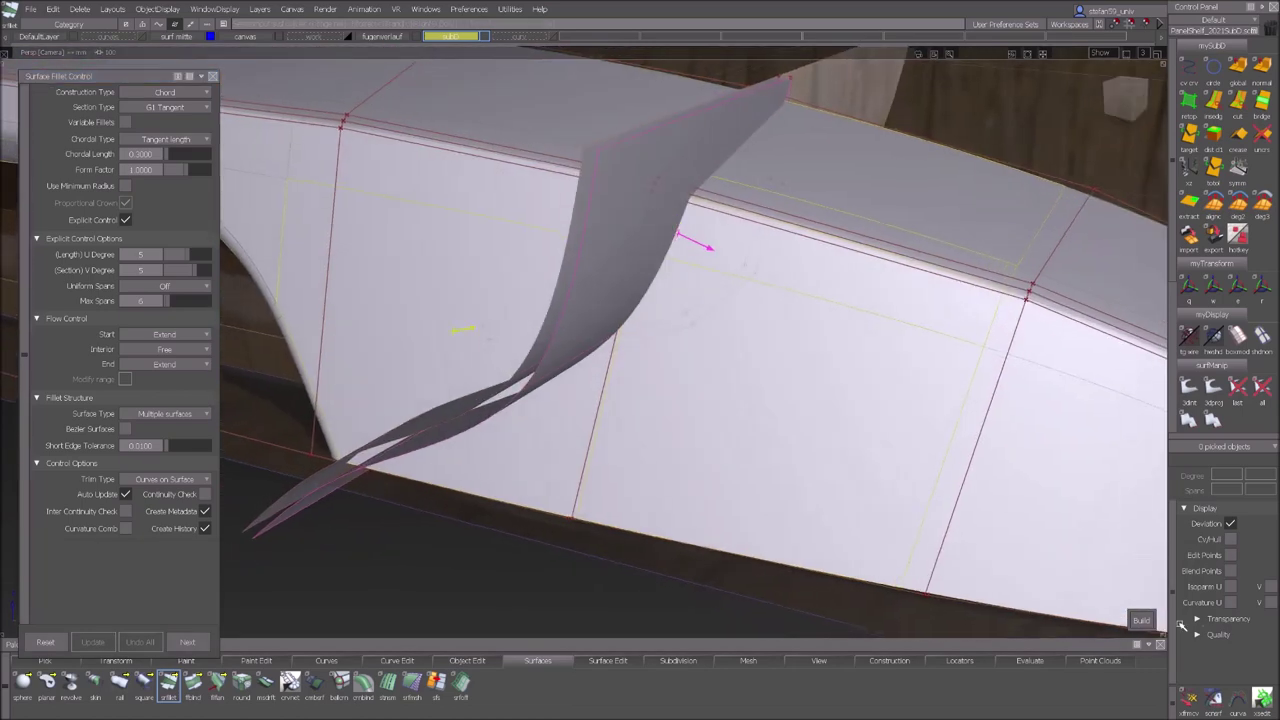
pyautogui.click(1141, 620)
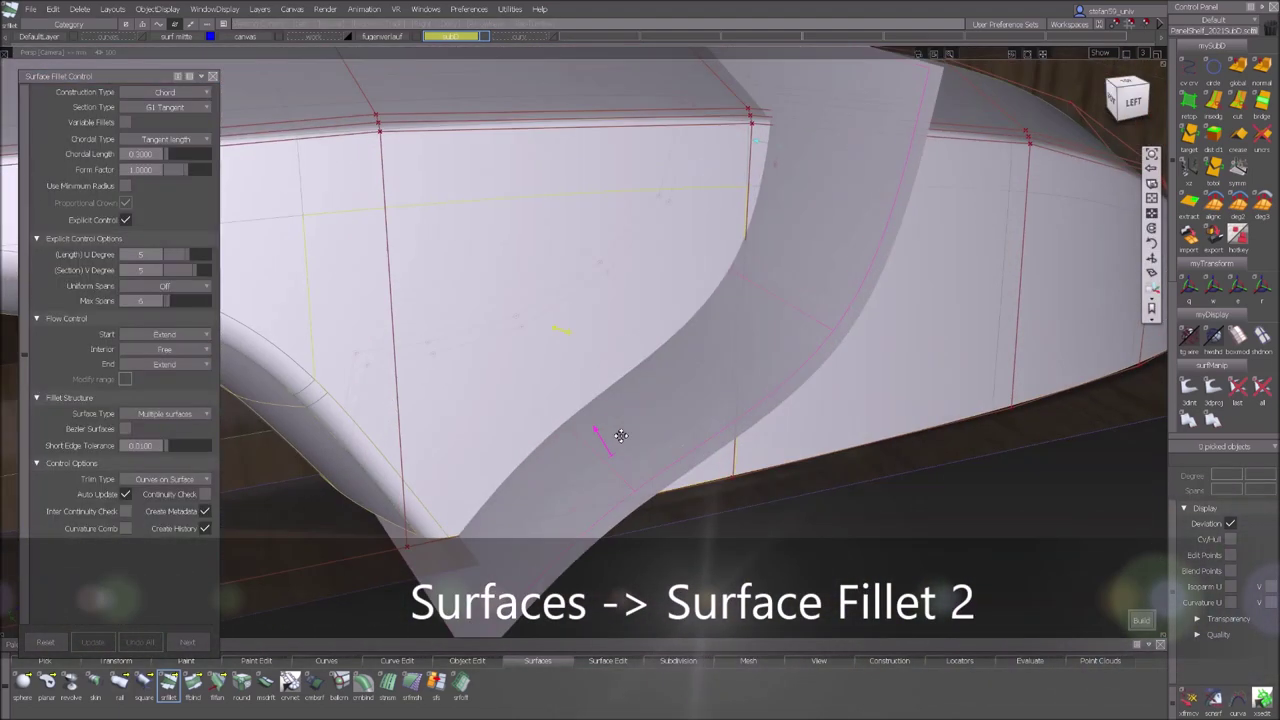
# Build a matching G1 tangent surface fillet between the handle's front section, including its top and bevel, and the front extruded surface.
pyautogui.keyDown('alt'); pyautogui.keyDown('shift'); pyautogui.moveTo(620, 434); pyautogui.dragTo(774, 383, button='right'); pyautogui.keyUp('shift'); pyautogui.keyUp('alt')
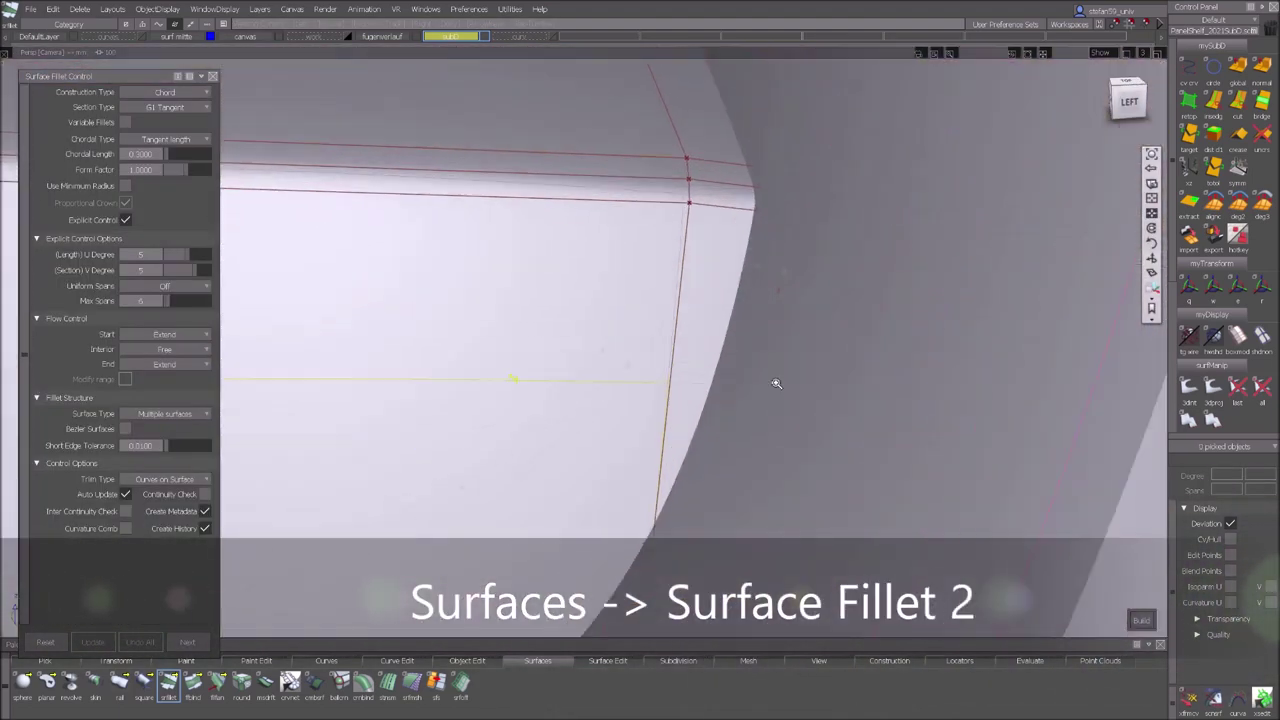
pyautogui.click(688, 341)
pyautogui.click(723, 174)
pyautogui.keyDown('alt'); pyautogui.keyDown('shift'); pyautogui.moveTo(726, 246); pyautogui.dragTo(758, 300); pyautogui.keyUp('shift'); pyautogui.keyUp('alt')
pyautogui.click(763, 309)
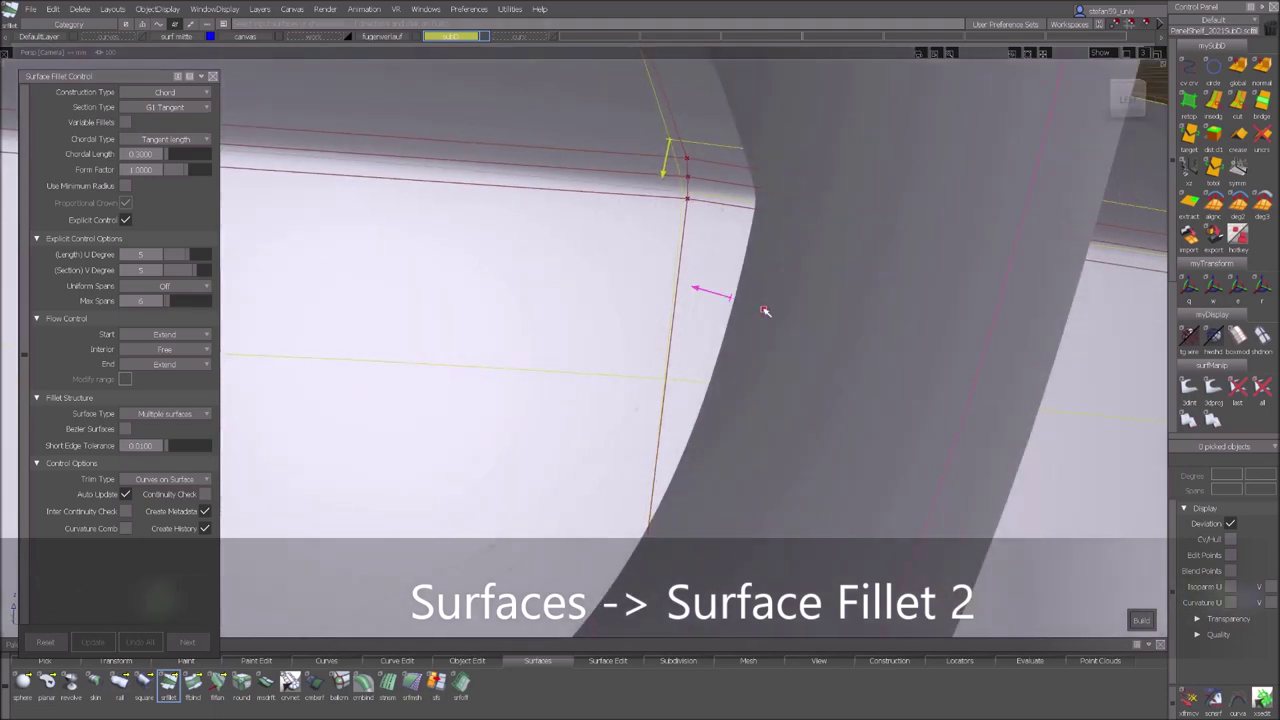
pyautogui.click(1141, 620)
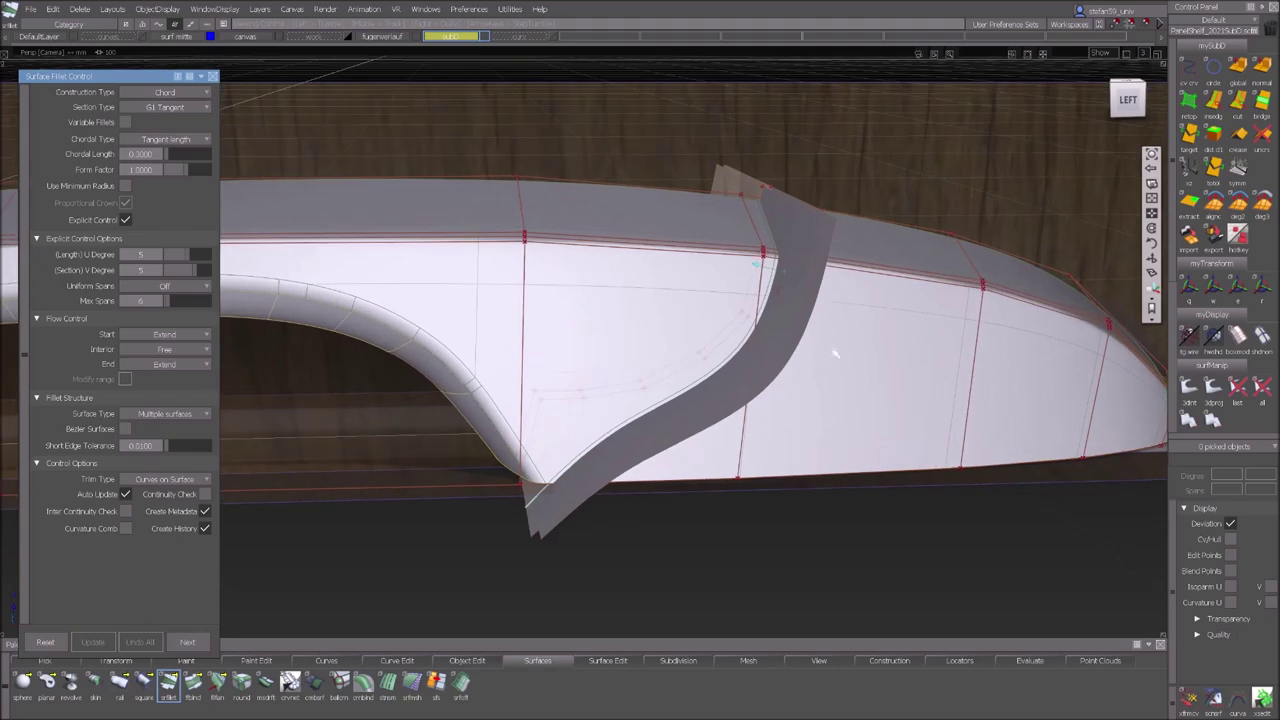
# Trim the handle patches behind the parting line by intersection, keeping the areas on both sides of the narrow gap.
pyautogui.click(1188, 390)
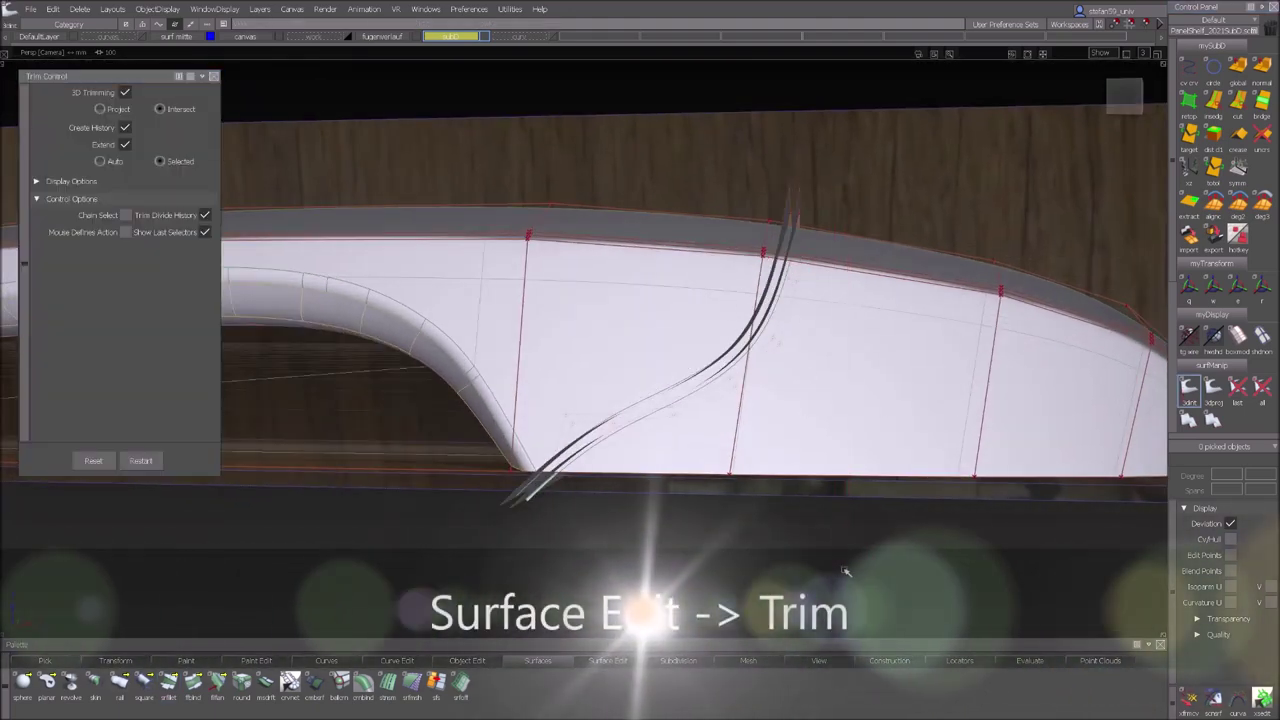
pyautogui.click(846, 390)
pyautogui.keyDown('alt'); pyautogui.keyDown('shift'); pyautogui.scroll(5, 783, 280); pyautogui.keyUp('shift'); pyautogui.keyUp('alt')
pyautogui.keyDown('alt'); pyautogui.keyDown('shift'); pyautogui.moveTo(777, 286); pyautogui.dragTo(750, 296); pyautogui.keyUp('shift'); pyautogui.keyUp('alt')
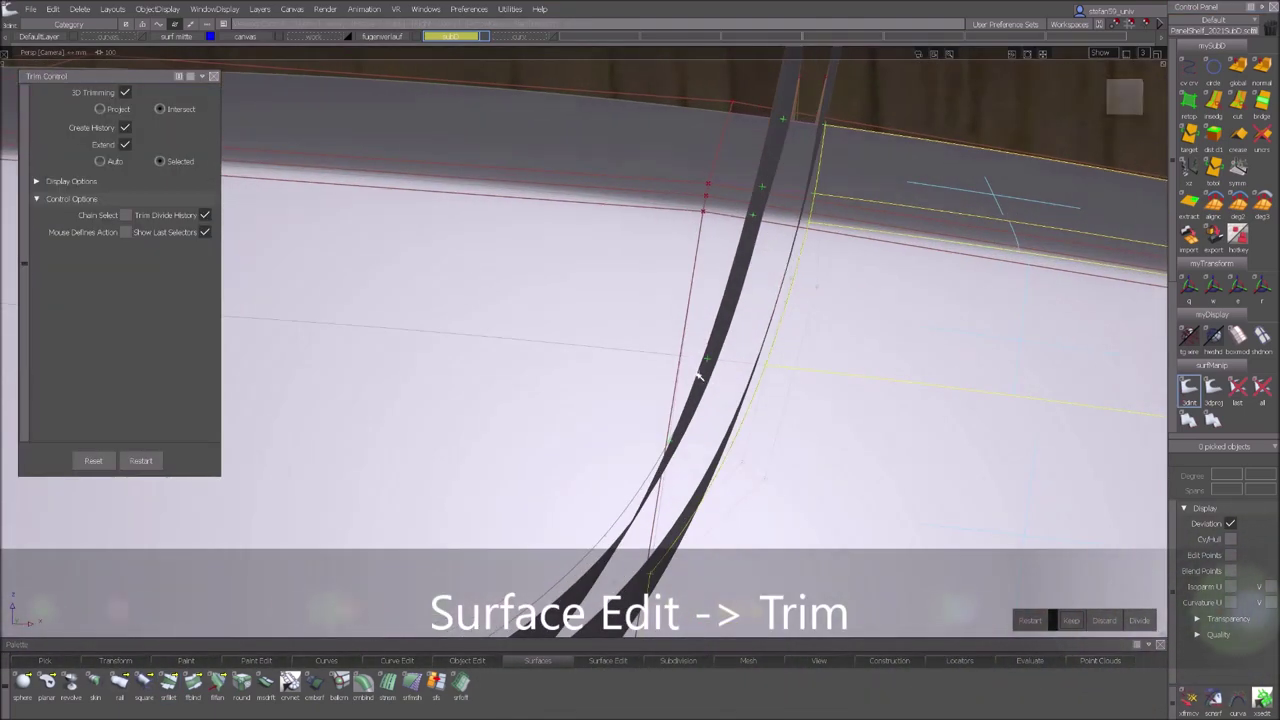
pyautogui.click(698, 374)
pyautogui.click(708, 386)
pyautogui.click(744, 148)
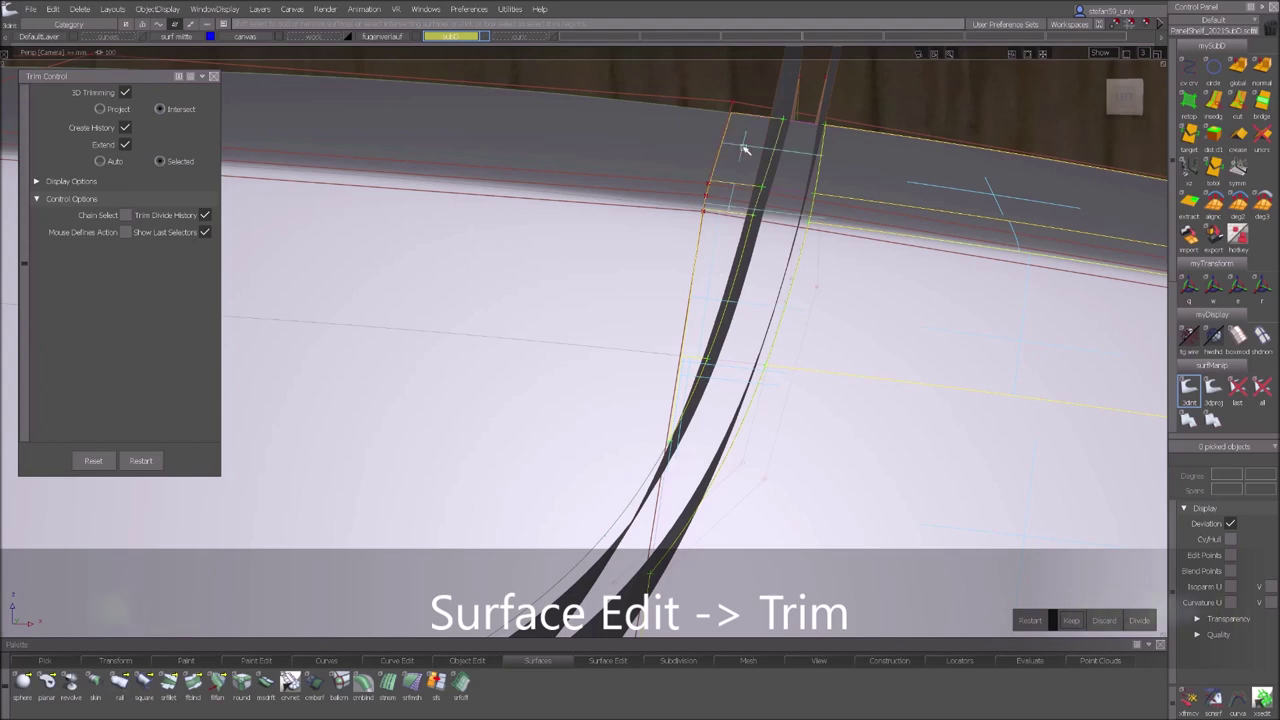
pyautogui.keyDown('alt'); pyautogui.keyDown('shift'); pyautogui.moveTo(731, 261); pyautogui.dragTo(766, 234); pyautogui.keyUp('shift'); pyautogui.keyUp('alt')
pyautogui.keyDown('alt'); pyautogui.keyDown('shift'); pyautogui.scroll(-4, 766, 234); pyautogui.keyUp('shift'); pyautogui.keyUp('alt')
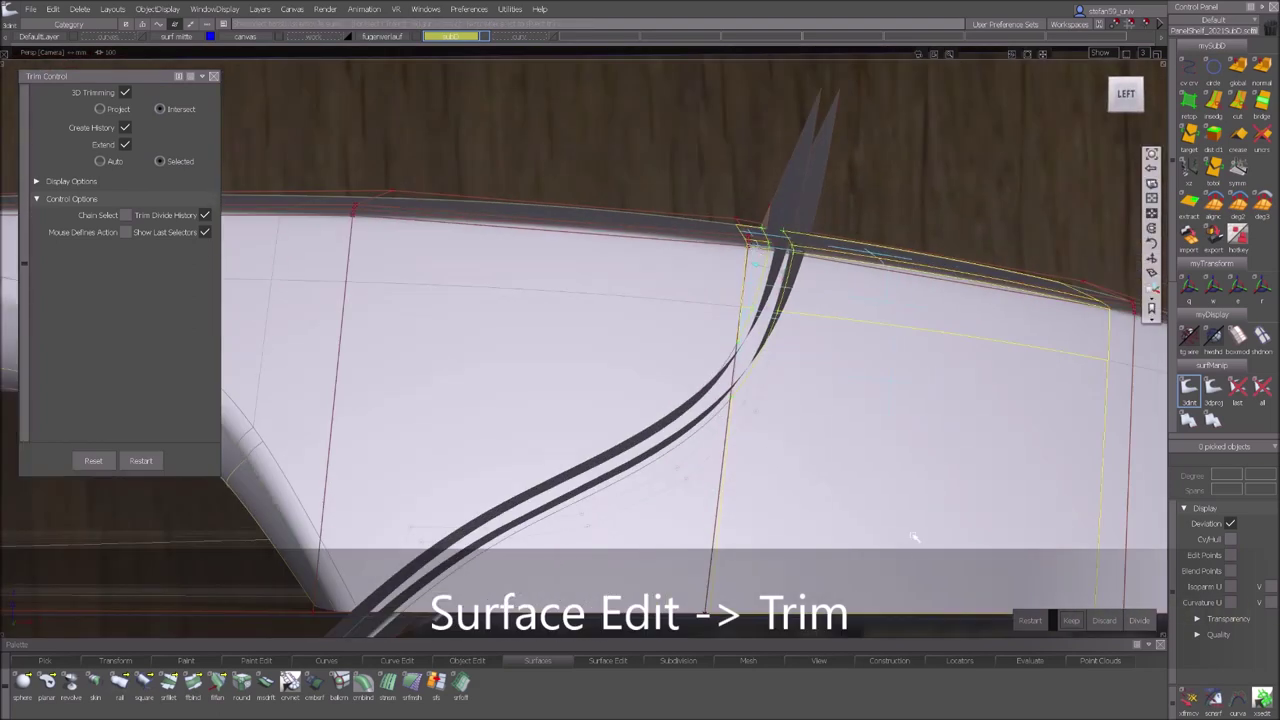
pyautogui.click(1070, 621)
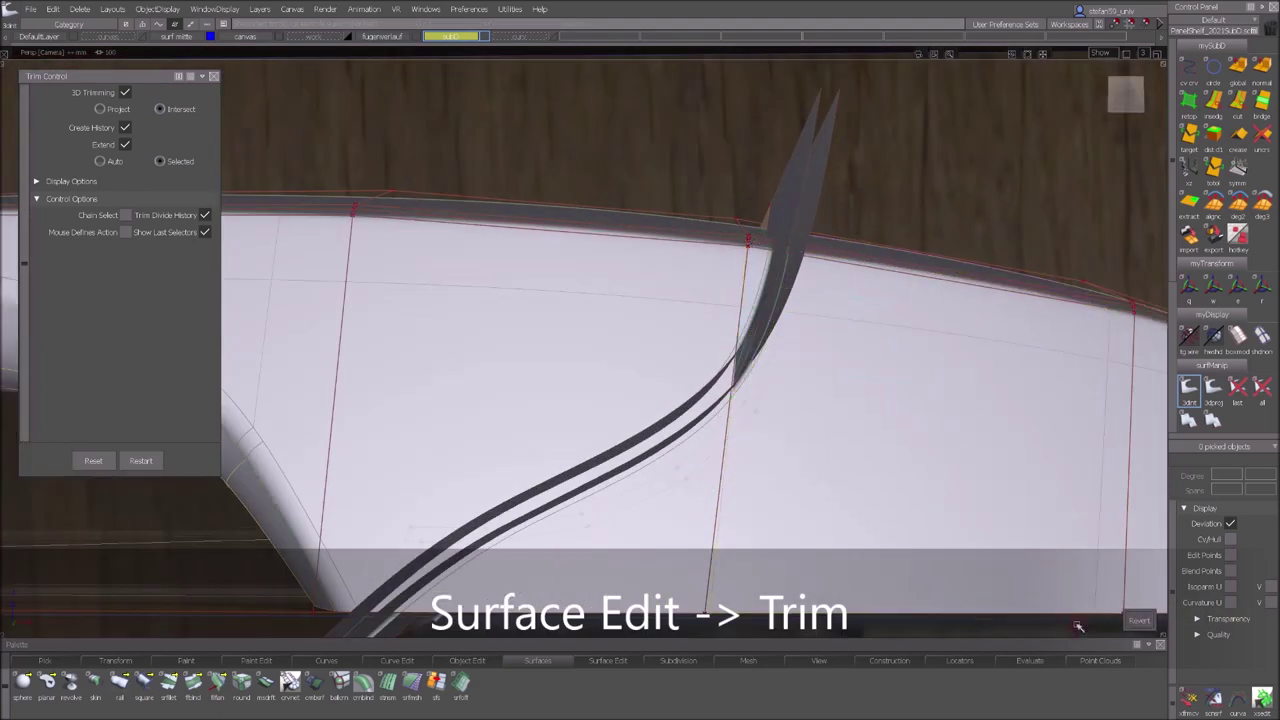
# Trim the remaining lower side patch crossed by the parting line, keeping the areas on both sides of the gap.
pyautogui.click(664, 515)
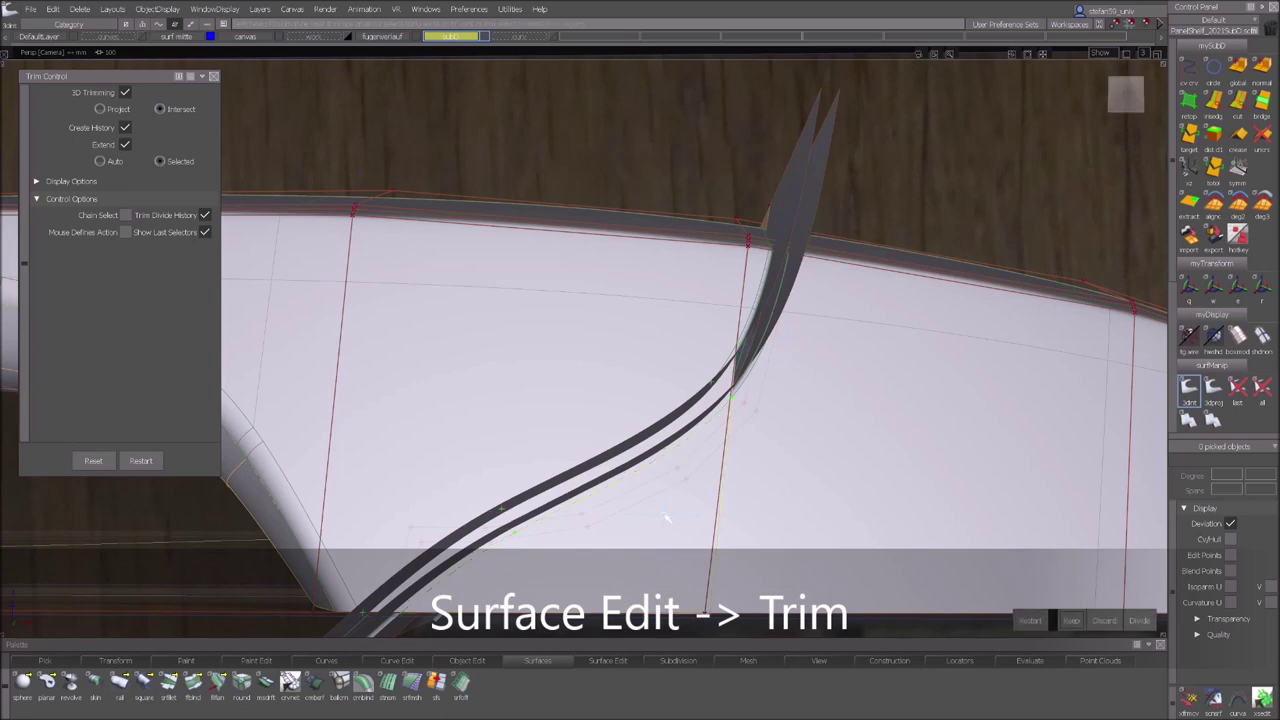
pyautogui.click(614, 366)
pyautogui.click(1063, 620)
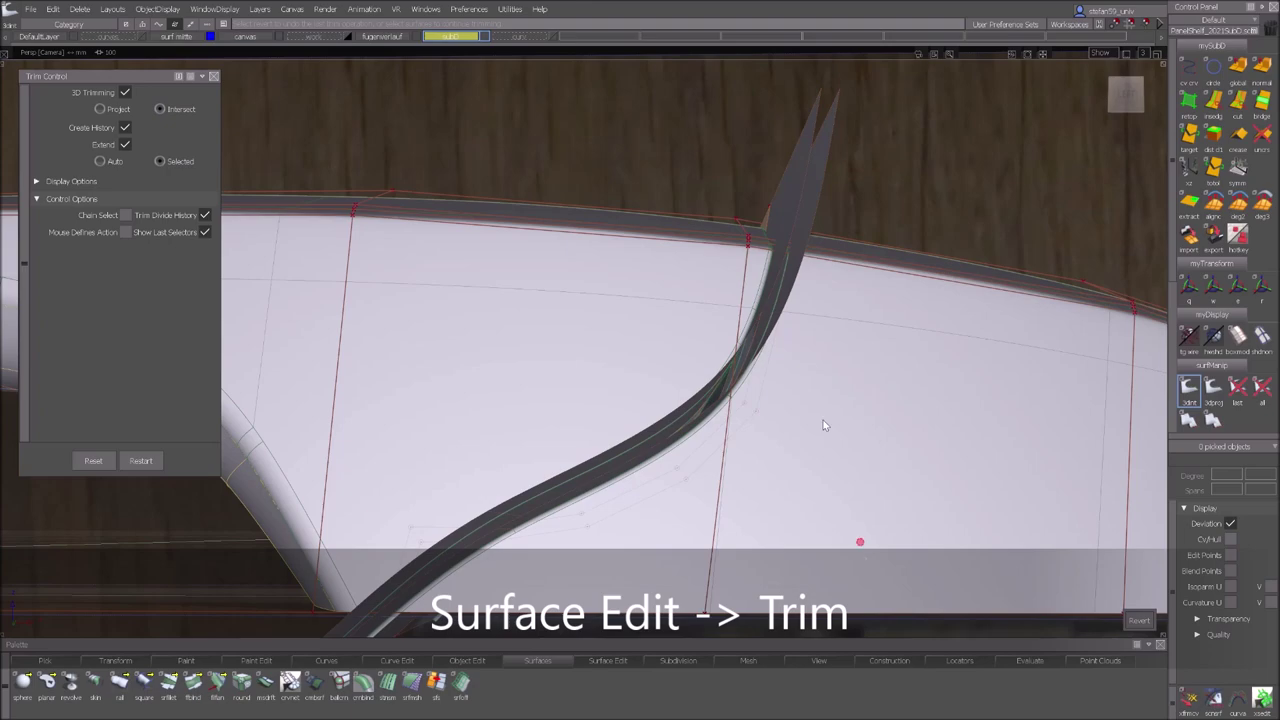
# Trim the front extruded parting surface where it intersects the handle, discarding the portions outside the body.
pyautogui.keyDown('alt'); pyautogui.keyDown('shift'); pyautogui.moveTo(823, 425); pyautogui.dragTo(1158, 510); pyautogui.keyUp('shift'); pyautogui.keyUp('alt')
pyautogui.click(1190, 392)
pyautogui.click(855, 374)
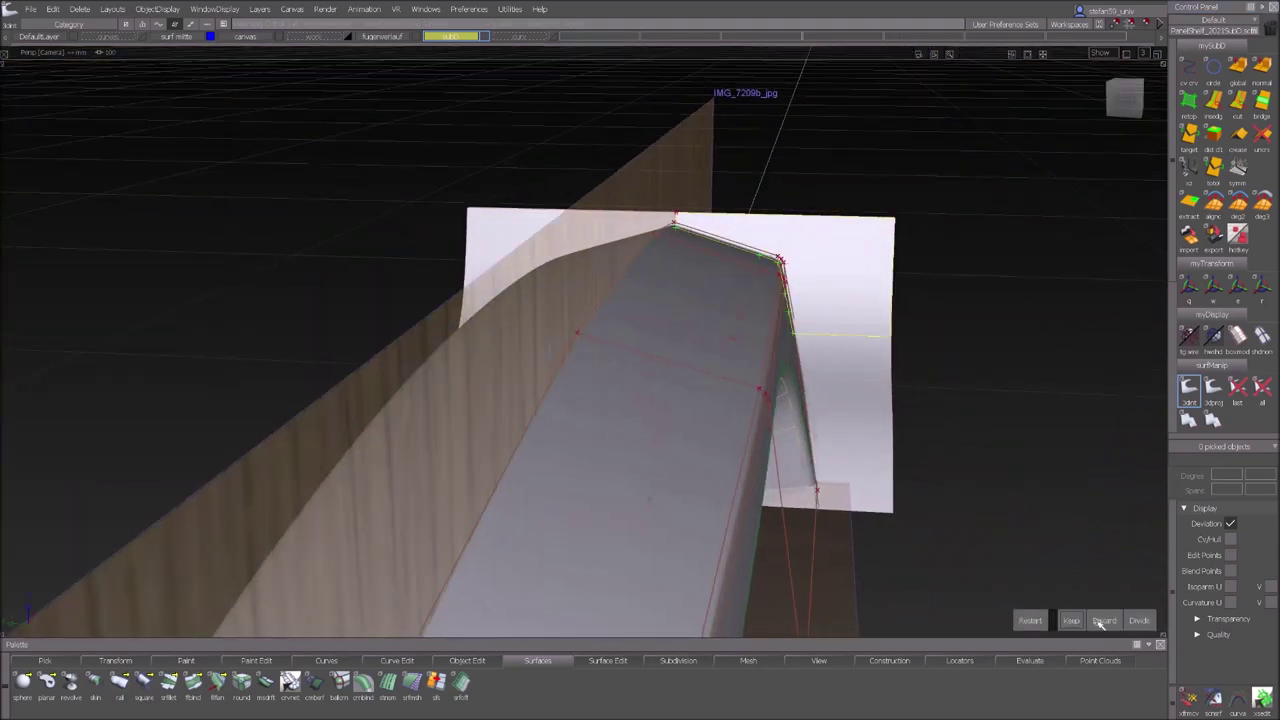
pyautogui.click(1098, 621)
pyautogui.click(834, 388)
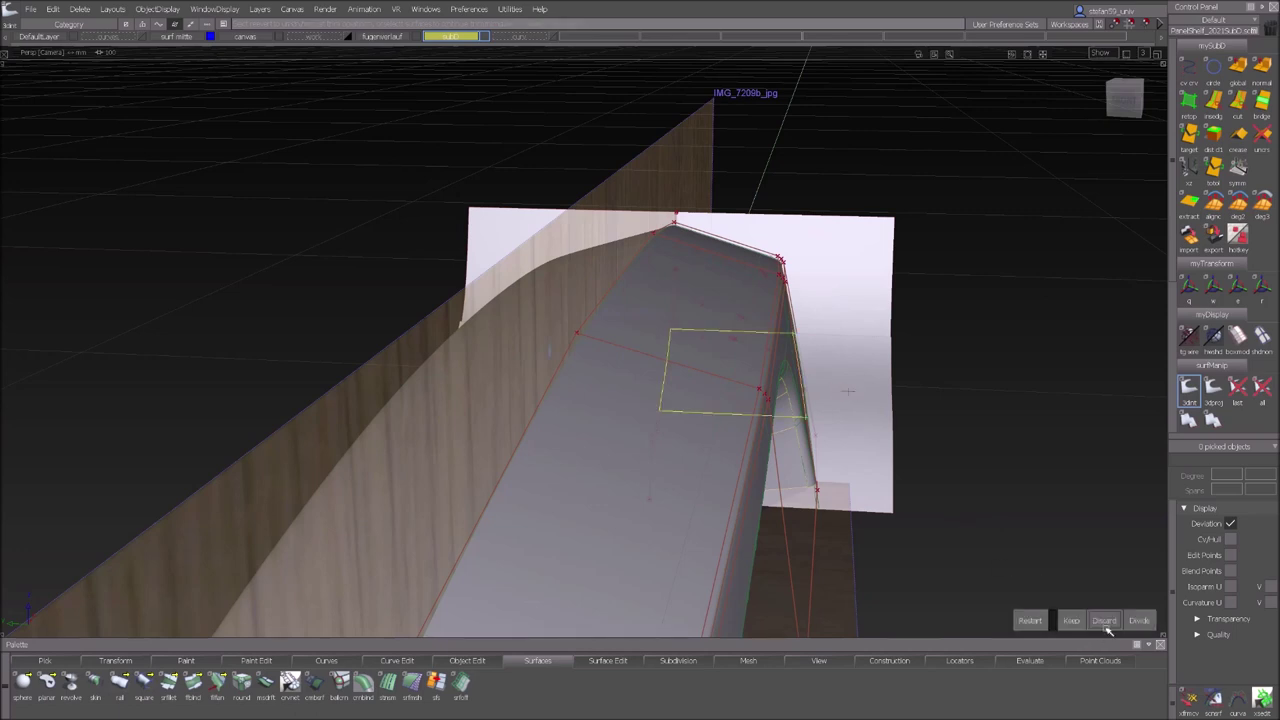
pyautogui.click(1105, 622)
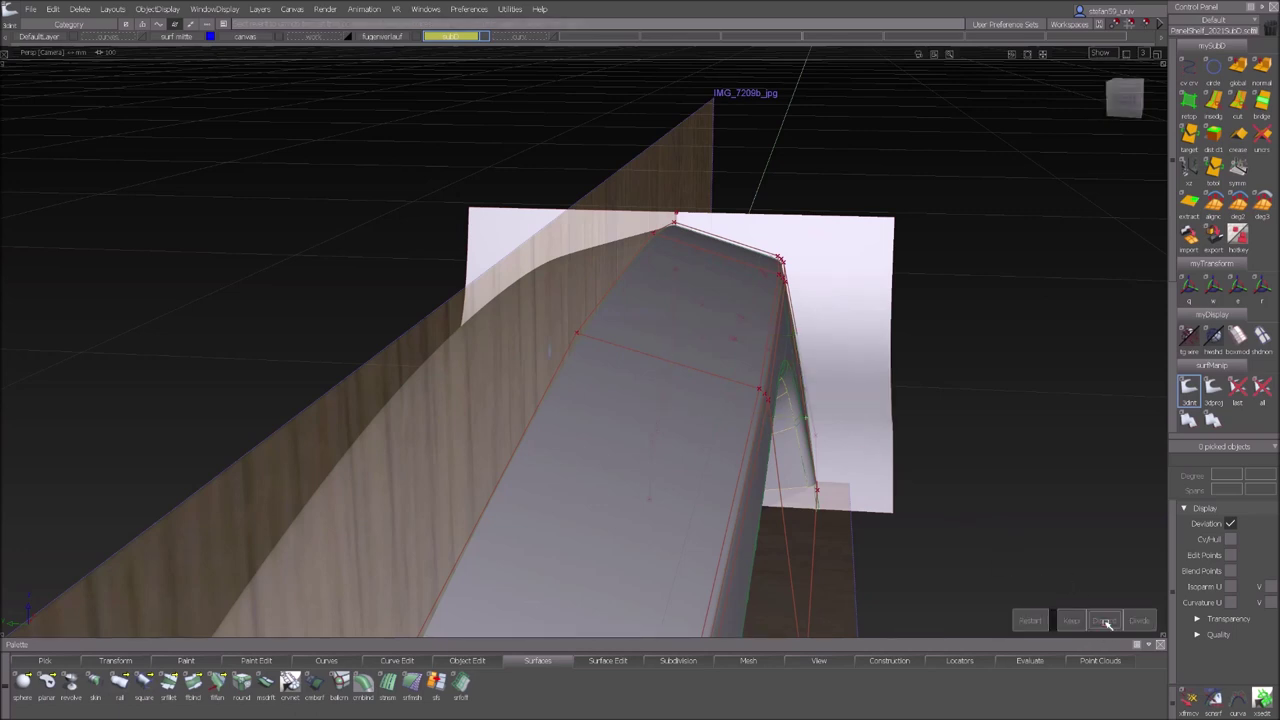
pyautogui.click(863, 465)
pyautogui.click(1103, 626)
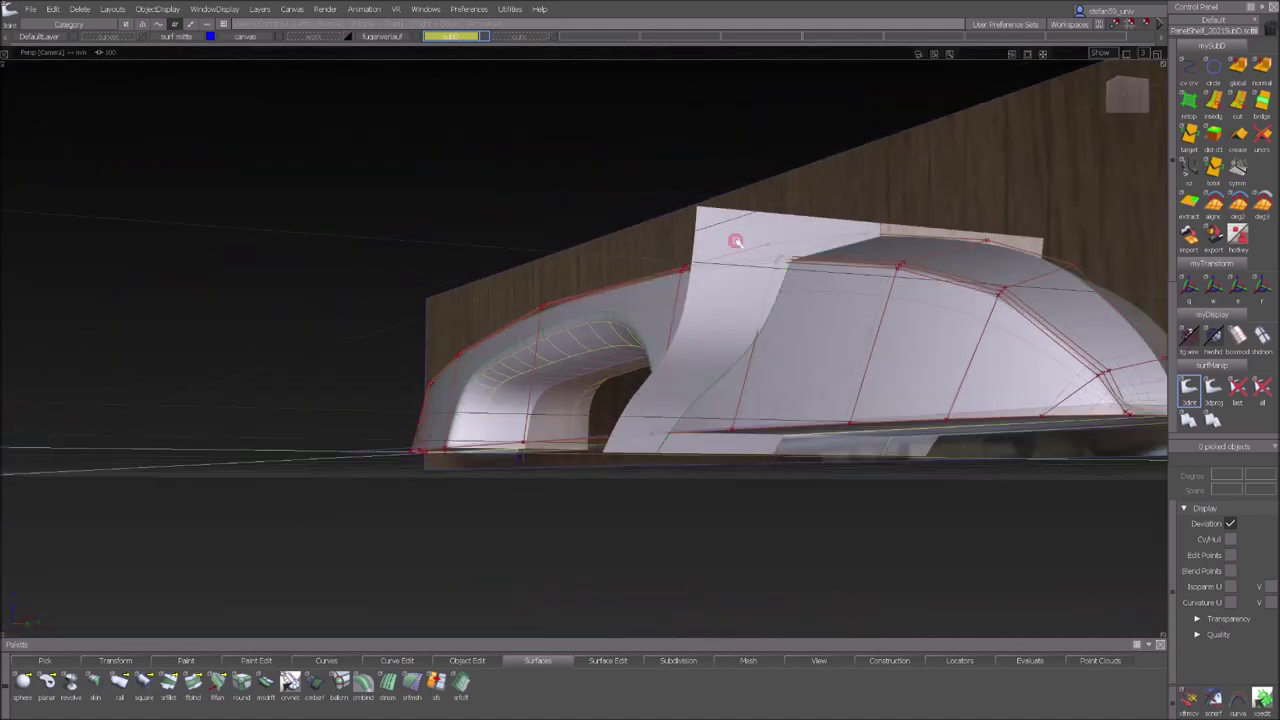
# Trim the remaining extruded parting surface where it crosses the handle, discarding the upper, middle and lower portions outside the body.
pyautogui.click(736, 242)
pyautogui.click(1102, 621)
pyautogui.click(694, 354)
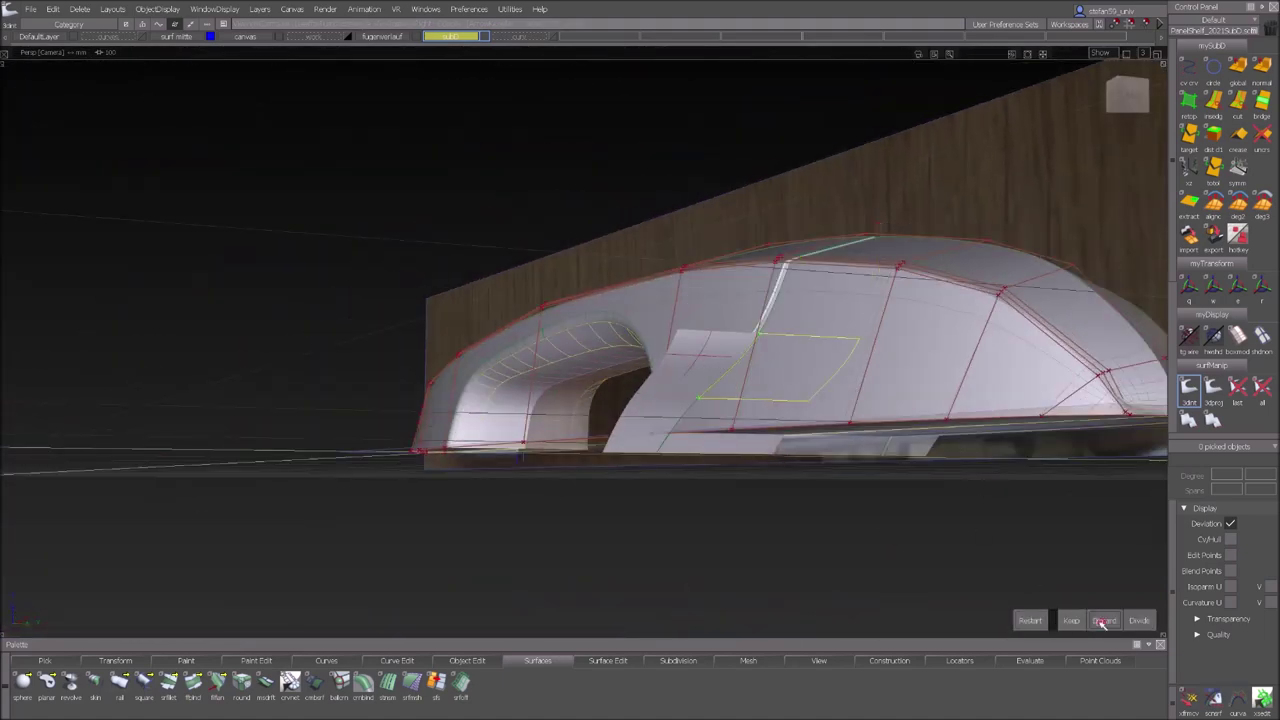
pyautogui.click(1104, 622)
pyautogui.click(634, 407)
pyautogui.click(1099, 623)
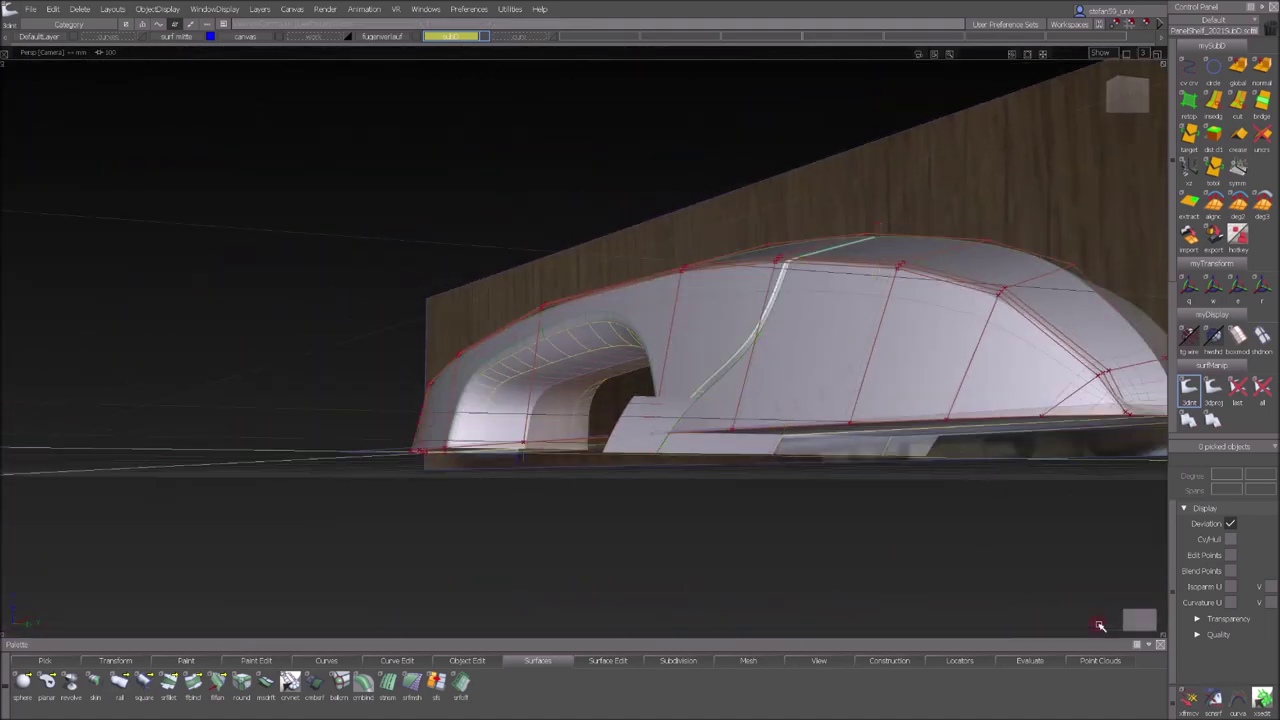
# Trim the lower ends of the parting gap surfaces by intersection, discarding the pieces that protrude below the handle's base.
pyautogui.keyDown('alt'); pyautogui.keyDown('shift'); pyautogui.moveTo(303, 260); pyautogui.dragTo(677, 318); pyautogui.keyUp('shift'); pyautogui.keyUp('alt')
pyautogui.keyDown('alt'); pyautogui.keyDown('shift'); pyautogui.moveTo(677, 318); pyautogui.dragTo(960, 462, button='right'); pyautogui.keyUp('shift'); pyautogui.keyUp('alt')
pyautogui.keyDown('alt'); pyautogui.keyDown('shift'); pyautogui.moveTo(960, 462); pyautogui.dragTo(793, 485); pyautogui.keyUp('shift'); pyautogui.keyUp('alt')
pyautogui.keyDown('alt'); pyautogui.keyDown('shift'); pyautogui.moveTo(793, 485); pyautogui.dragTo(883, 351, button='middle'); pyautogui.keyUp('shift'); pyautogui.keyUp('alt')
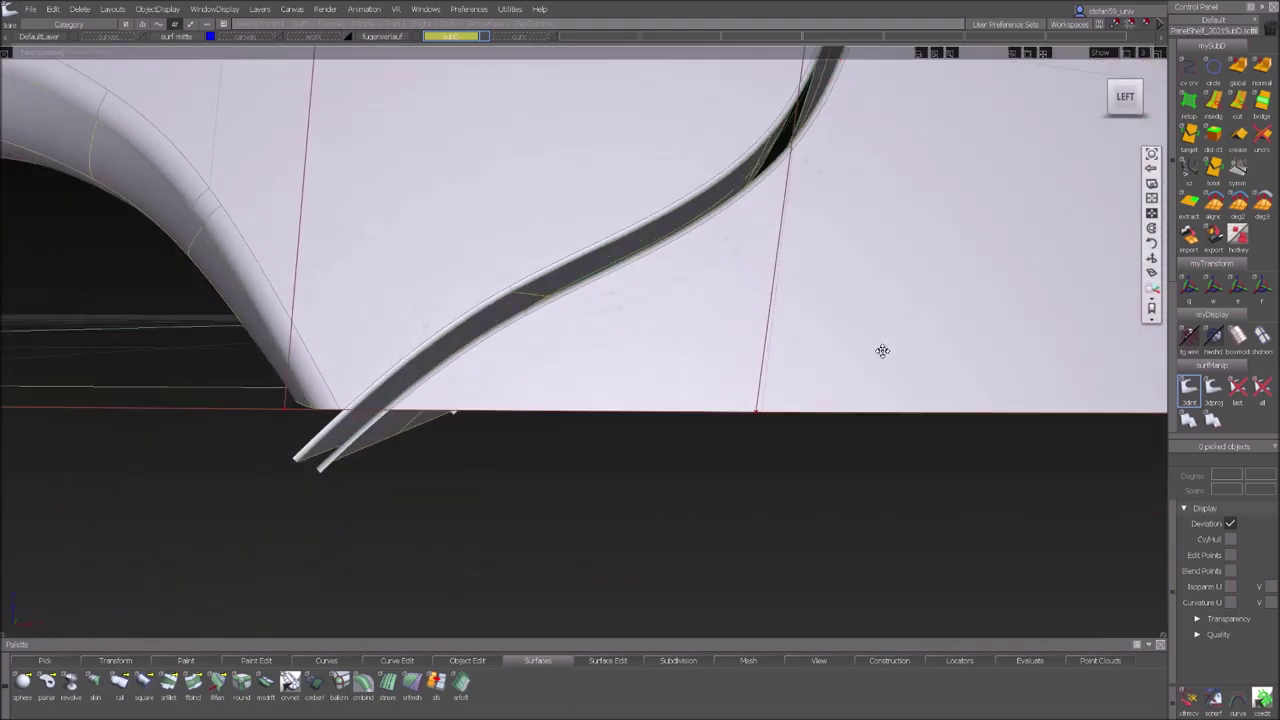
pyautogui.keyDown('alt'); pyautogui.keyDown('shift'); pyautogui.moveTo(883, 351); pyautogui.dragTo(745, 438); pyautogui.keyUp('shift'); pyautogui.keyUp('alt')
pyautogui.click(388, 398)
pyautogui.keyDown('alt'); pyautogui.keyDown('shift'); pyautogui.moveTo(449, 424); pyautogui.dragTo(543, 531); pyautogui.keyUp('shift'); pyautogui.keyUp('alt')
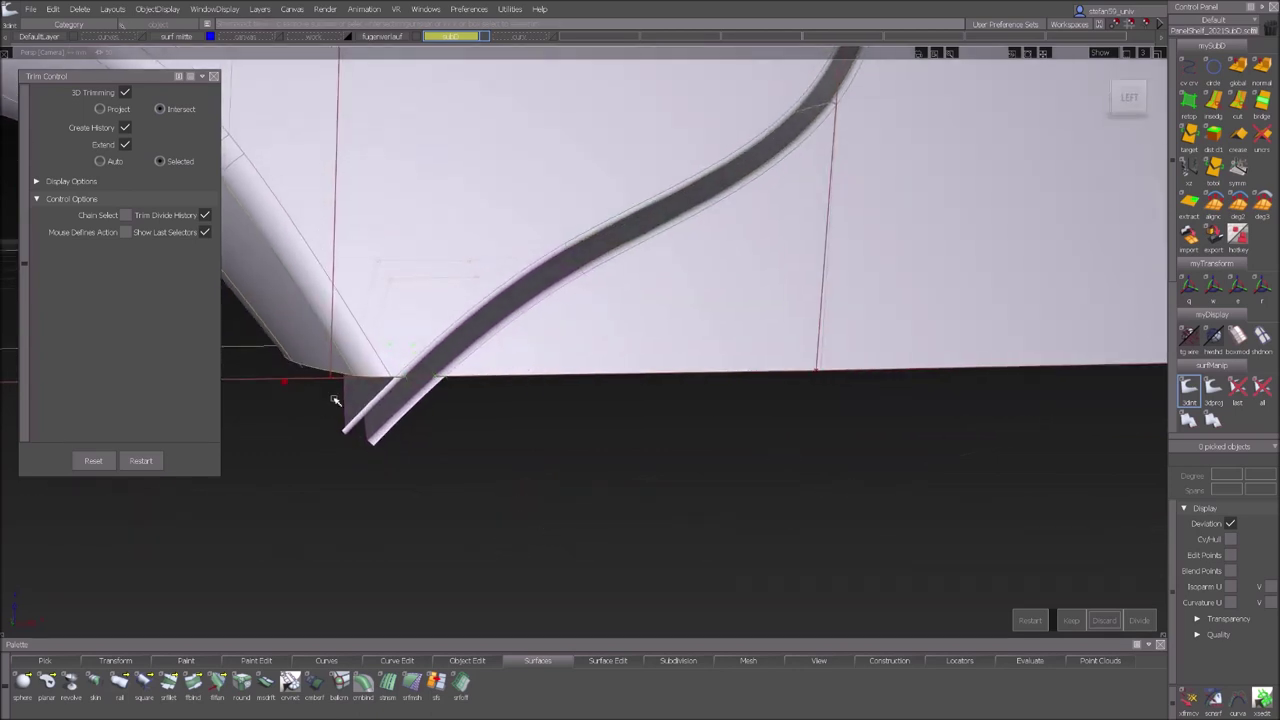
pyautogui.click(523, 432)
pyautogui.keyDown('alt'); pyautogui.keyDown('shift'); pyautogui.moveTo(782, 595); pyautogui.dragTo(726, 551); pyautogui.keyUp('shift'); pyautogui.keyUp('alt')
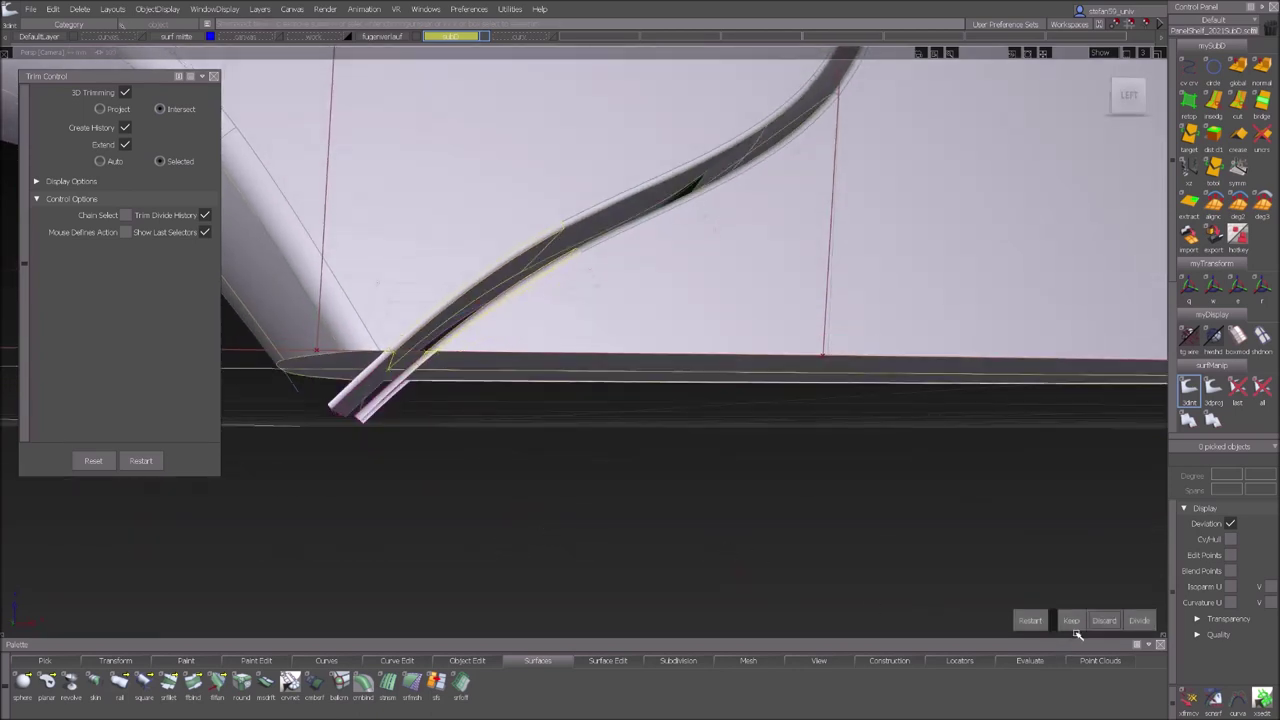
pyautogui.click(1104, 621)
# Trim the flat base surface by projection along Z, keeping the areas on both sides of the parting gap.
pyautogui.keyDown('alt'); pyautogui.keyDown('shift'); pyautogui.moveTo(559, 552); pyautogui.dragTo(509, 469); pyautogui.keyUp('shift'); pyautogui.keyUp('alt')
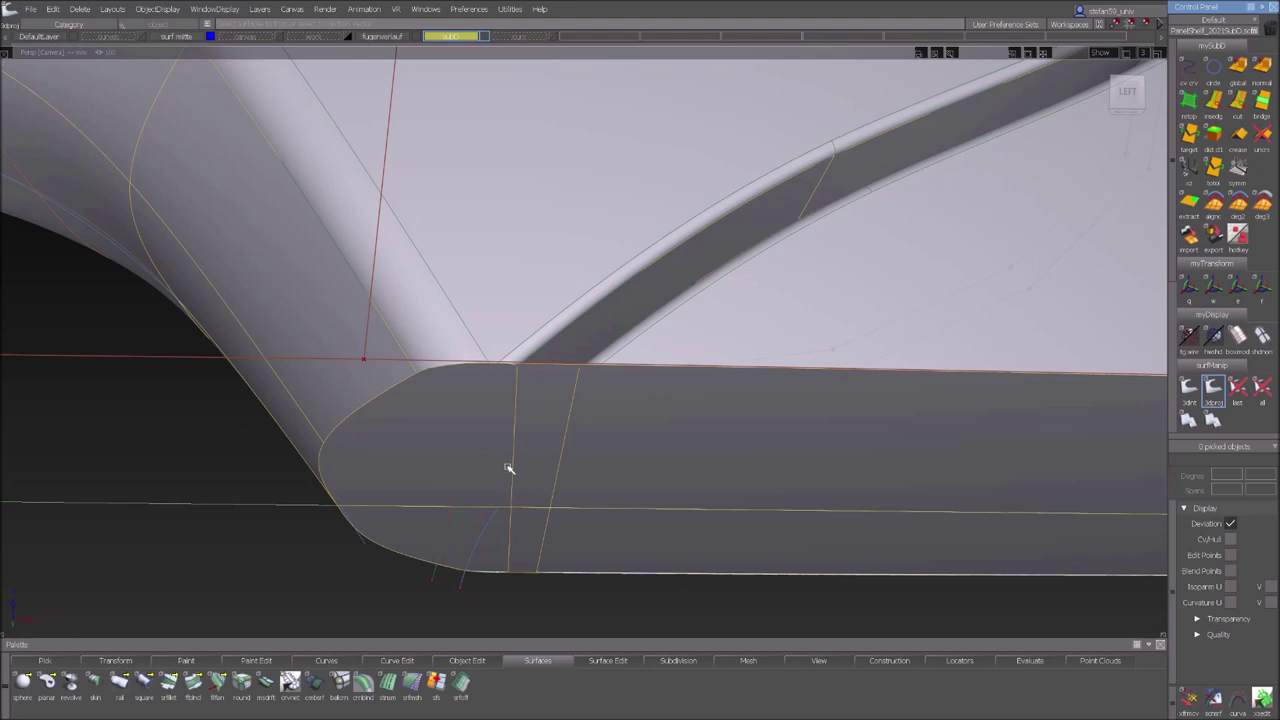
pyautogui.click(1213, 388)
pyautogui.click(533, 461)
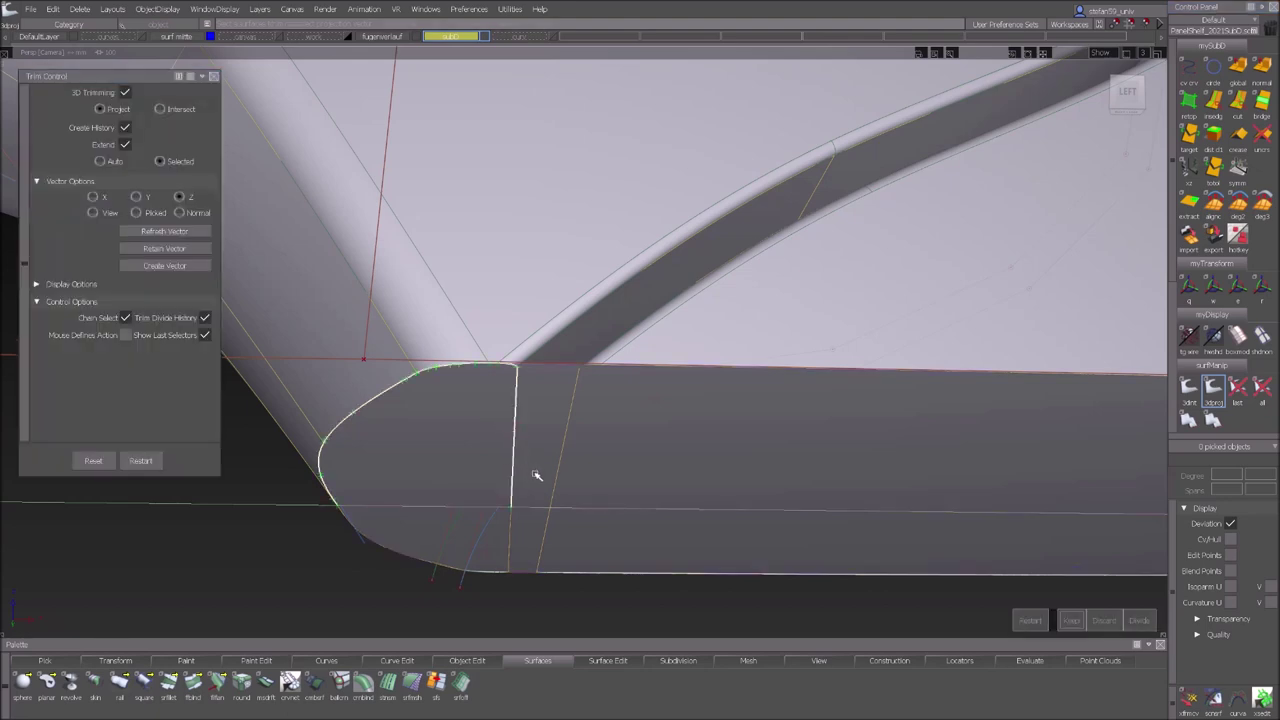
pyautogui.click(556, 491)
pyautogui.click(712, 484)
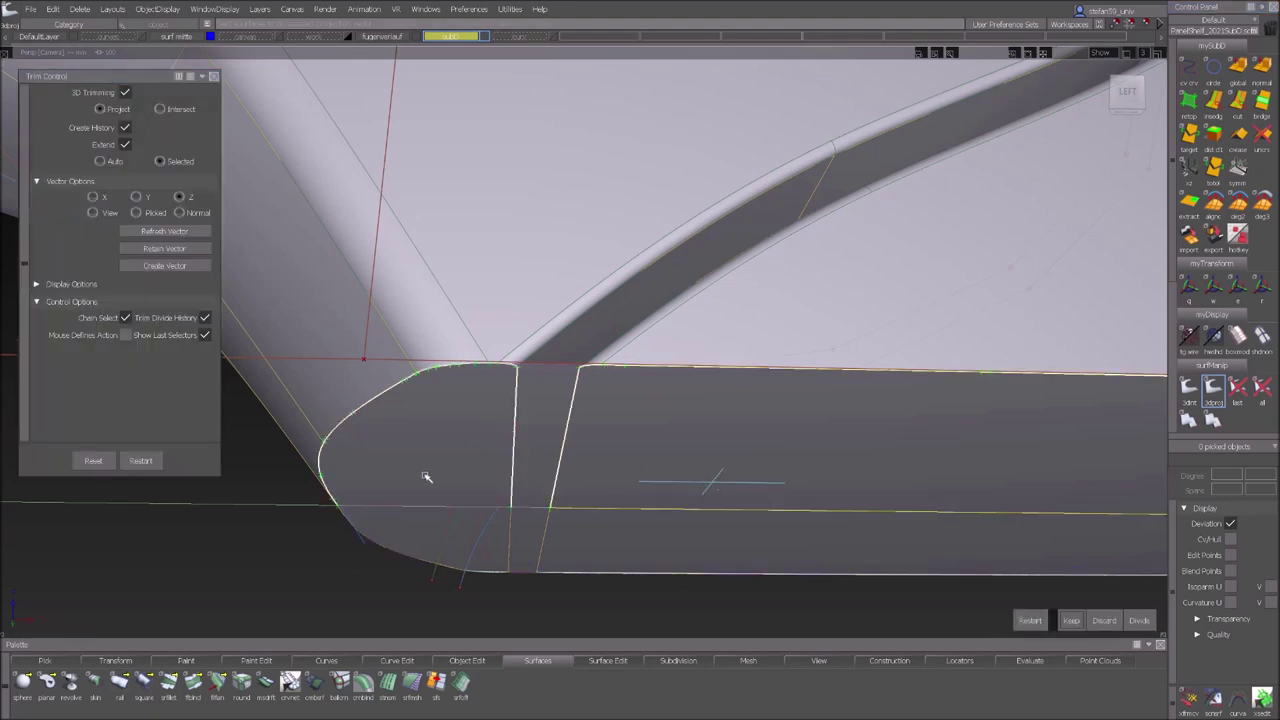
pyautogui.click(1071, 622)
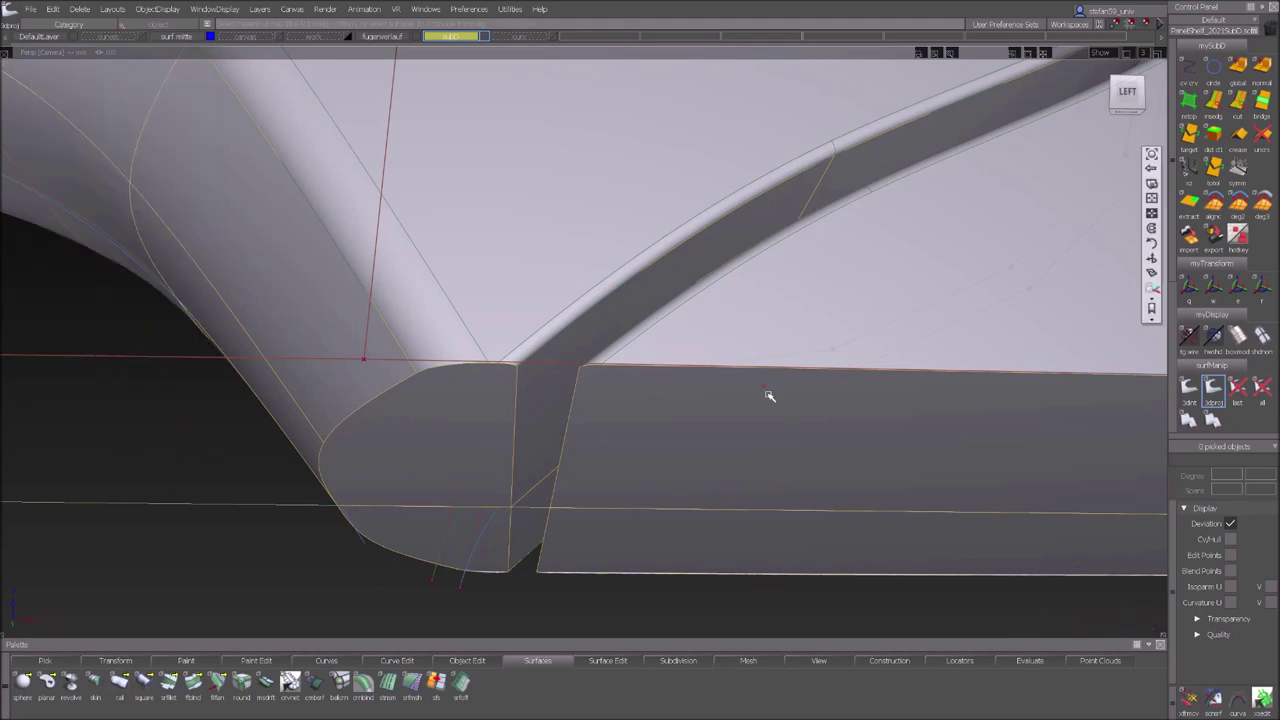
# Hide the subdivision control wireframe so the complete handle can be inspected as a clean shaded model.
pyautogui.keyDown('alt'); pyautogui.keyDown('shift'); pyautogui.moveTo(766, 394); pyautogui.dragTo(938, 504); pyautogui.keyUp('shift'); pyautogui.keyUp('alt')
pyautogui.keyDown('alt'); pyautogui.keyDown('shift'); pyautogui.moveTo(938, 504); pyautogui.dragTo(932, 516, button='right'); pyautogui.keyUp('shift'); pyautogui.keyUp('alt')
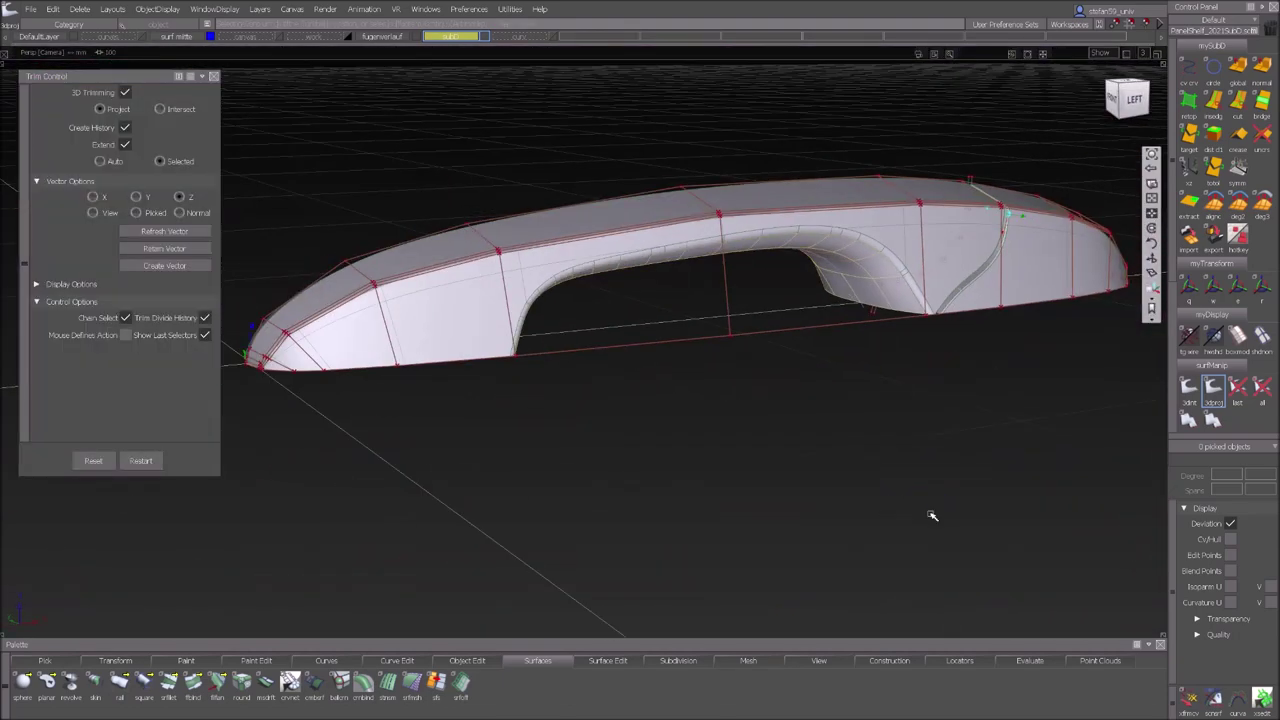
pyautogui.keyDown('alt'); pyautogui.keyDown('shift'); pyautogui.moveTo(917, 497); pyautogui.dragTo(914, 509); pyautogui.keyUp('shift'); pyautogui.keyUp('alt')
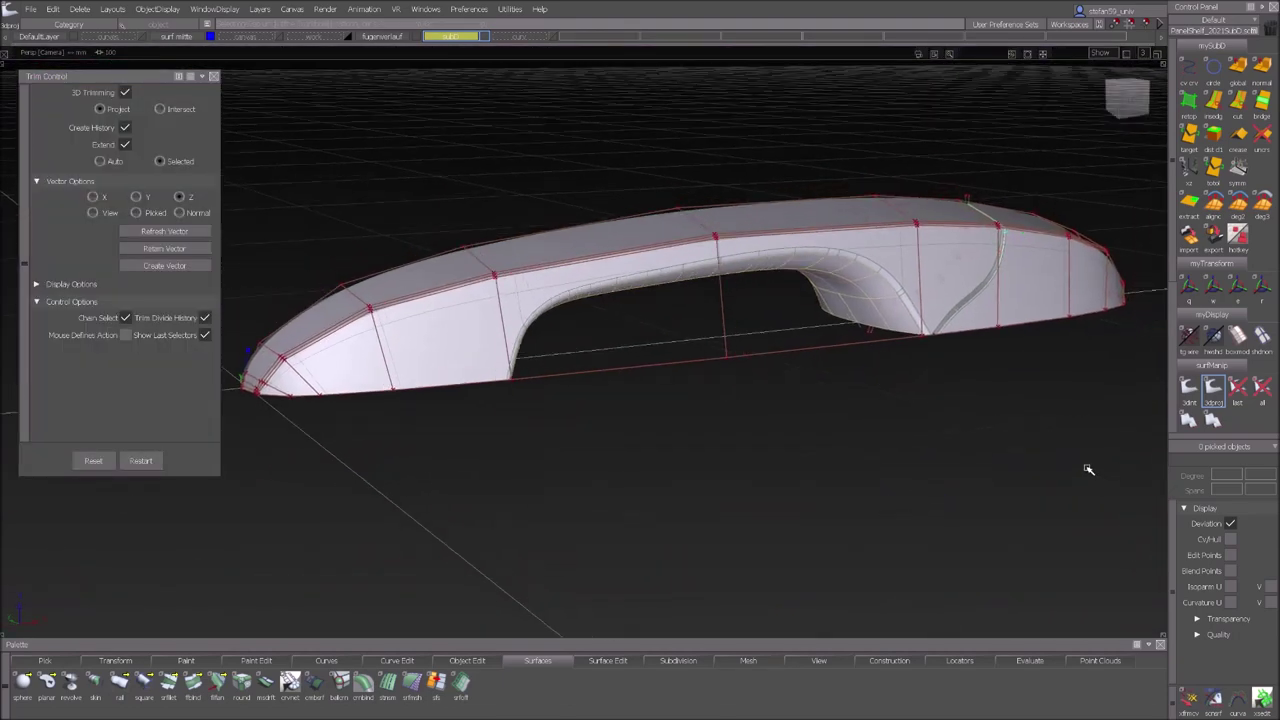
pyautogui.keyDown('ctrl'); pyautogui.keyDown('shift'); pyautogui.rightClick(829, 441); pyautogui.keyUp('shift'); pyautogui.keyUp('ctrl')
pyautogui.keyDown('ctrl'); pyautogui.keyDown('shift'); pyautogui.moveTo(848, 430); pyautogui.dragTo(736, 463); pyautogui.keyUp('shift'); pyautogui.keyUp('ctrl')
pyautogui.keyDown('ctrl'); pyautogui.keyDown('shift'); pyautogui.moveTo(764, 364); pyautogui.dragTo(764, 364); pyautogui.keyUp('shift'); pyautogui.keyUp('ctrl')
pyautogui.keyDown('ctrl'); pyautogui.keyDown('shift'); pyautogui.moveTo(766, 406); pyautogui.dragTo(806, 410, button='right'); pyautogui.keyUp('shift'); pyautogui.keyUp('ctrl')
pyautogui.click(1187, 338)
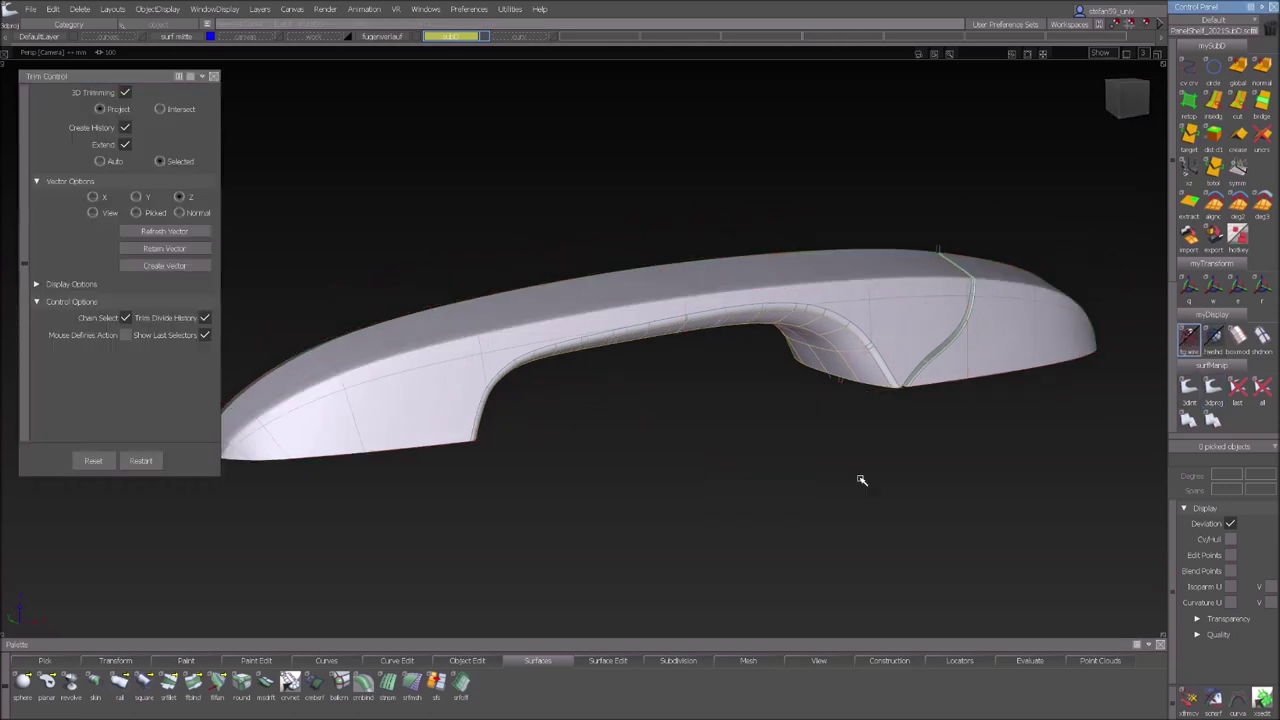
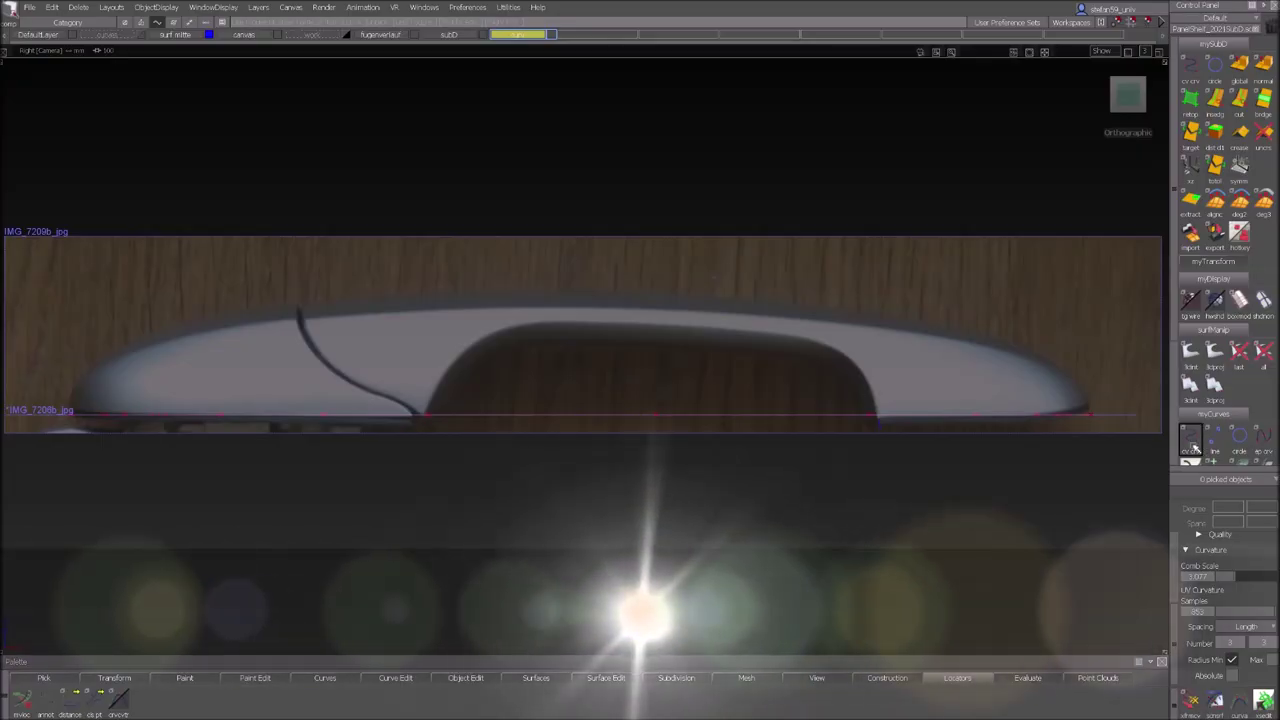
# Draw a degree 7 CV curve with eleven control points along the handle's upper silhouette, from rear tip to front tip.
pyautogui.click(1191, 442)
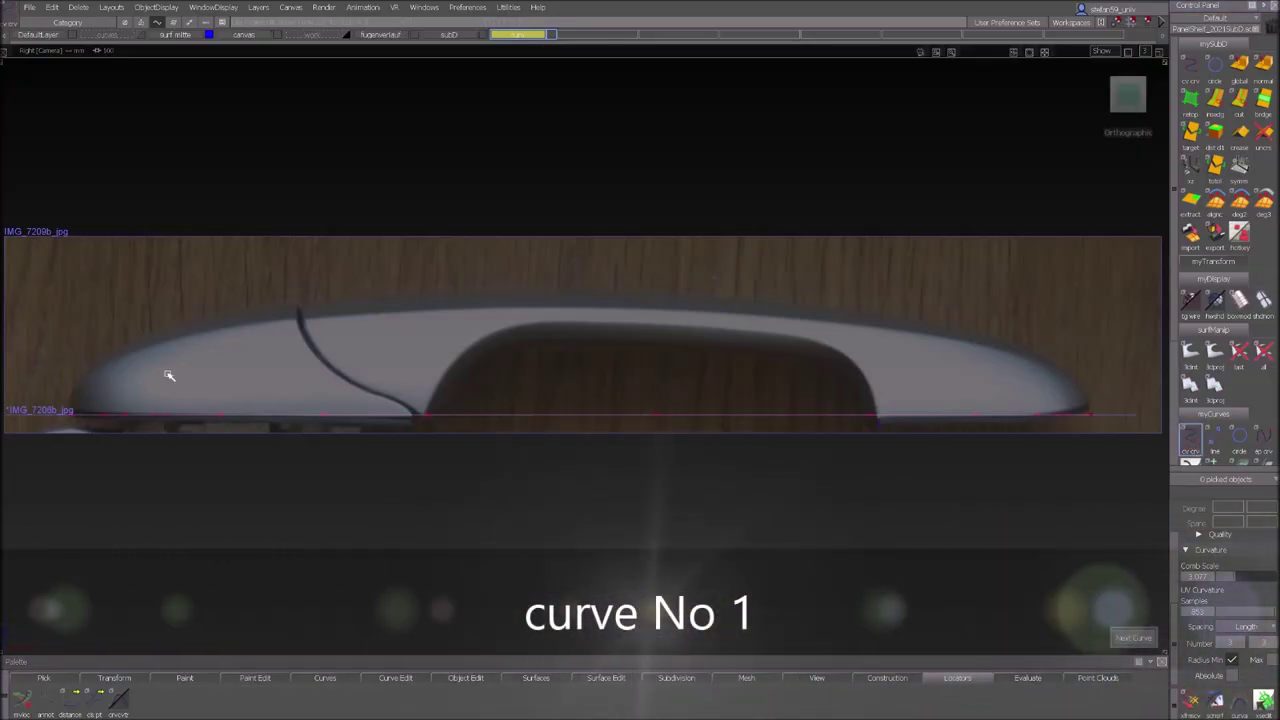
pyautogui.click(73, 400)
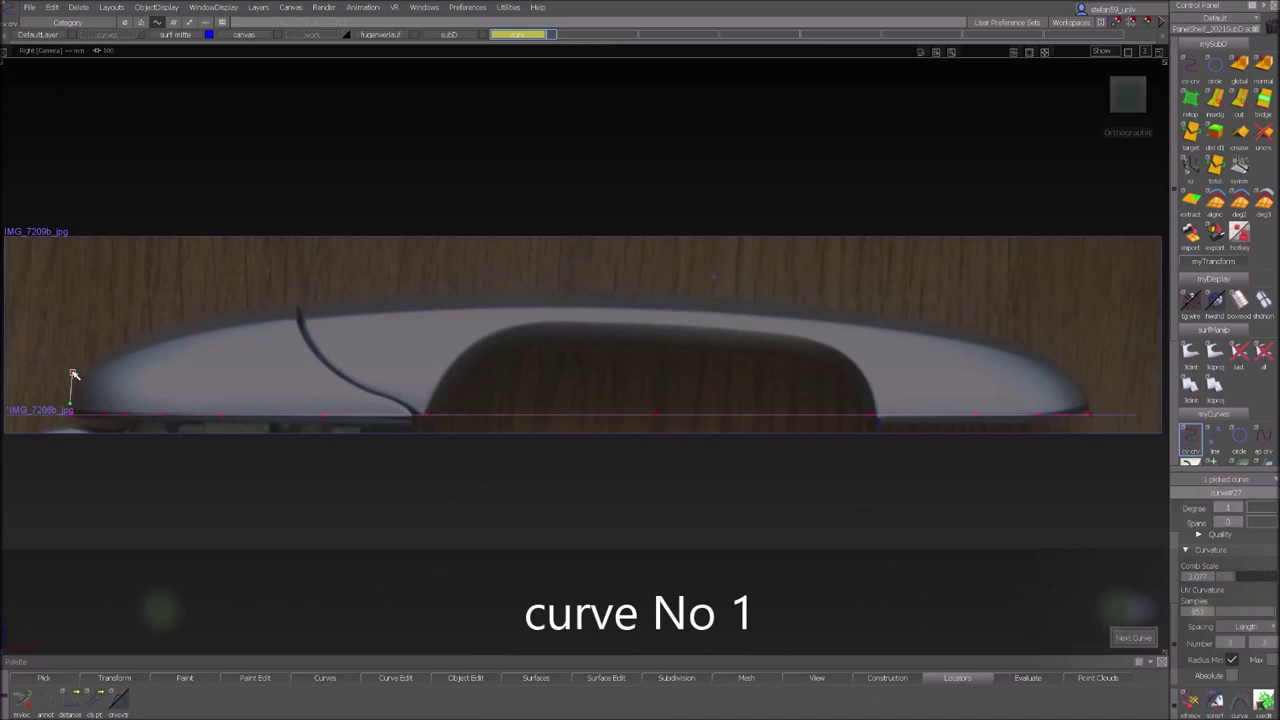
pyautogui.click(73, 375)
pyautogui.click(123, 346)
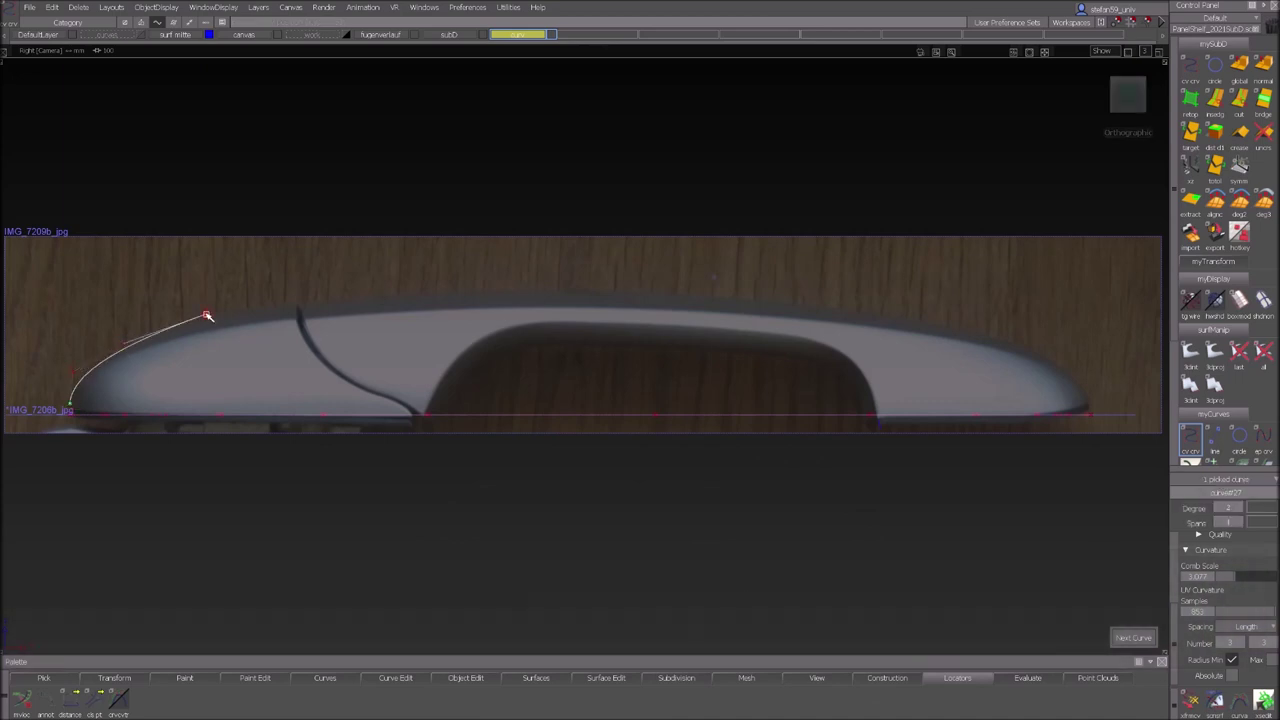
pyautogui.click(210, 316)
pyautogui.click(374, 294)
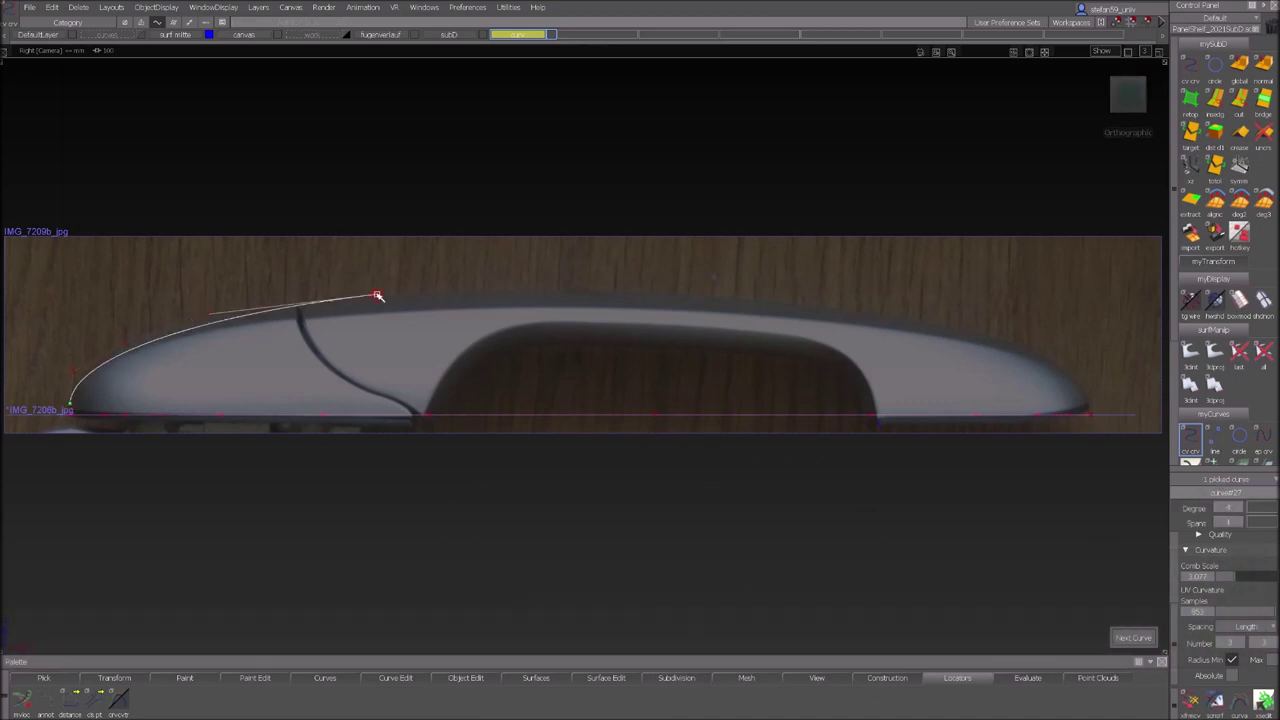
pyautogui.click(573, 289)
pyautogui.moveTo(784, 297); pyautogui.dragTo(810, 302)
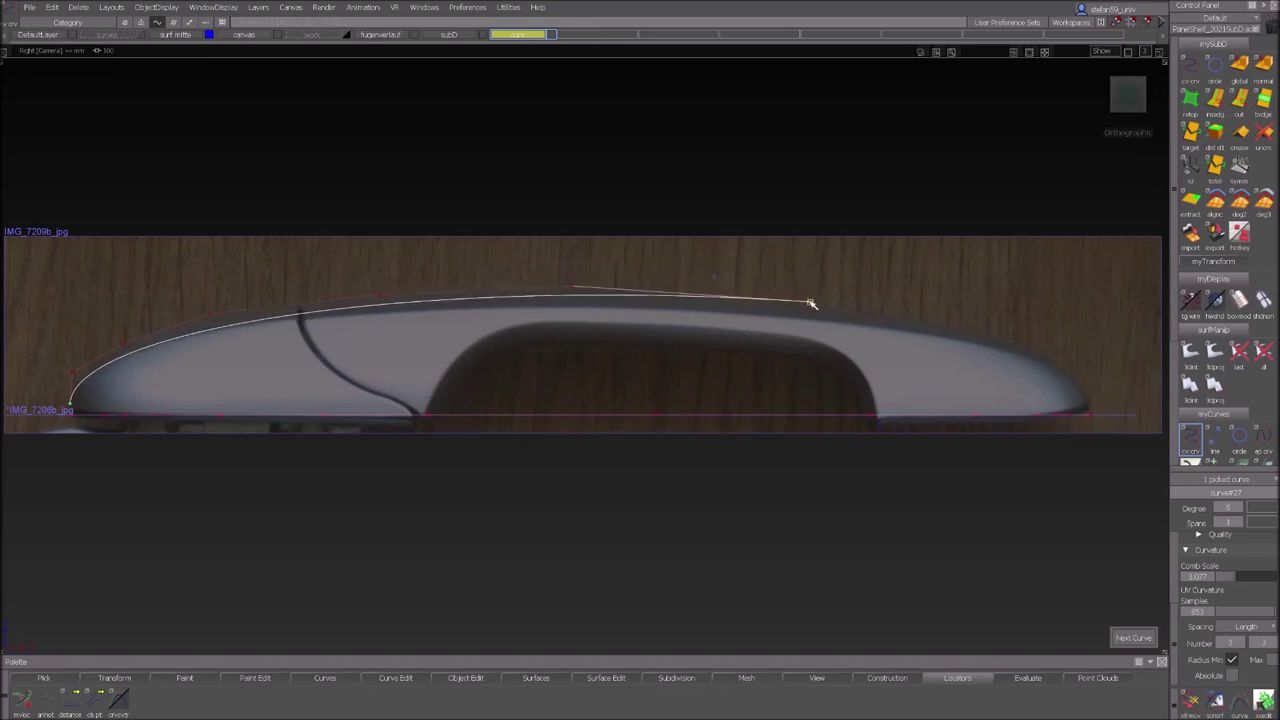
pyautogui.click(995, 334)
pyautogui.click(1043, 353)
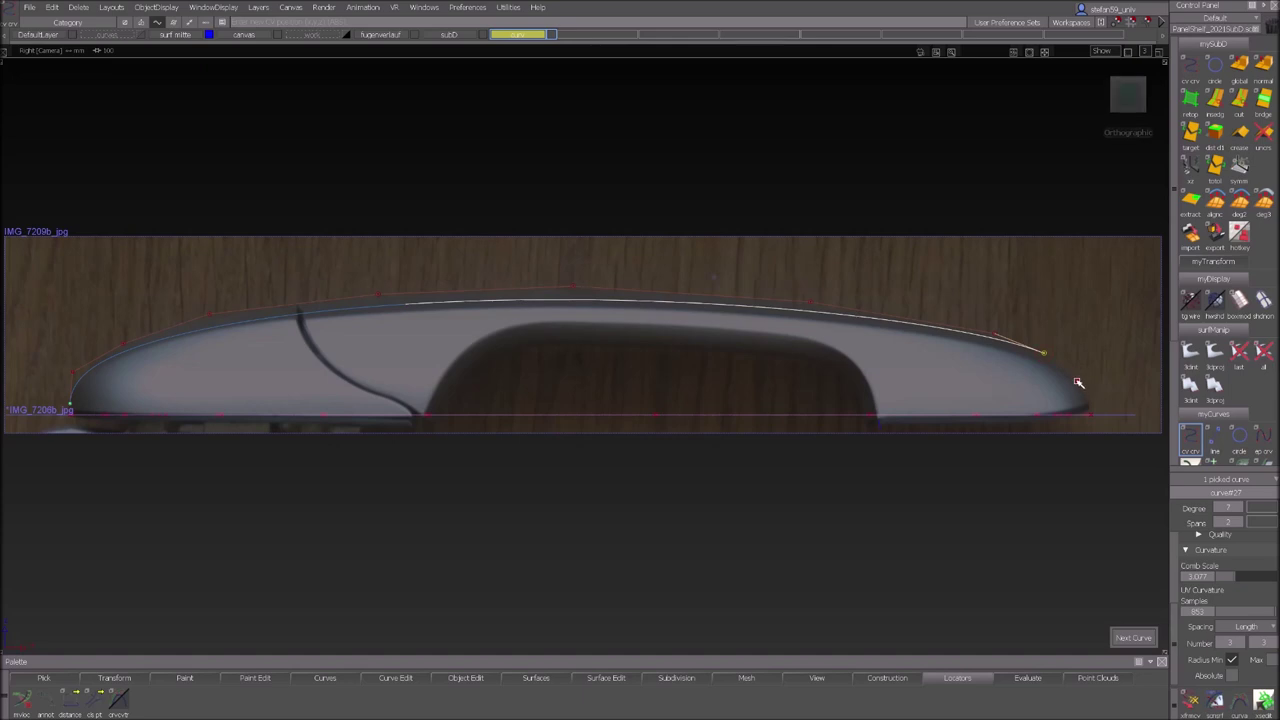
pyautogui.click(1077, 380)
pyautogui.click(1092, 409)
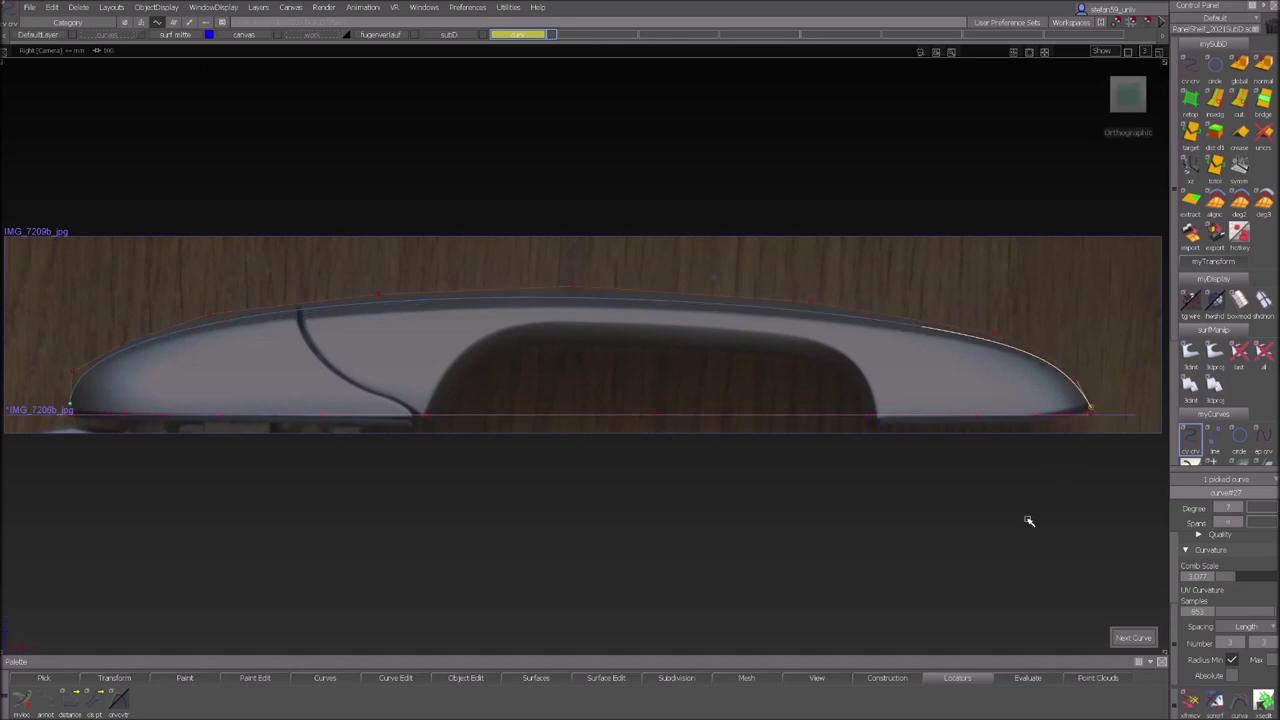
# Display the U curvature comb on the silhouette curve and reduce its sampling to 238.
pyautogui.keyDown('ctrl'); pyautogui.keyDown('shift'); pyautogui.moveTo(1027, 519); pyautogui.dragTo(1012, 423); pyautogui.keyUp('shift'); pyautogui.keyUp('ctrl')
pyautogui.keyDown('ctrl'); pyautogui.keyDown('shift'); pyautogui.click(992, 392); pyautogui.keyUp('shift'); pyautogui.keyUp('ctrl')
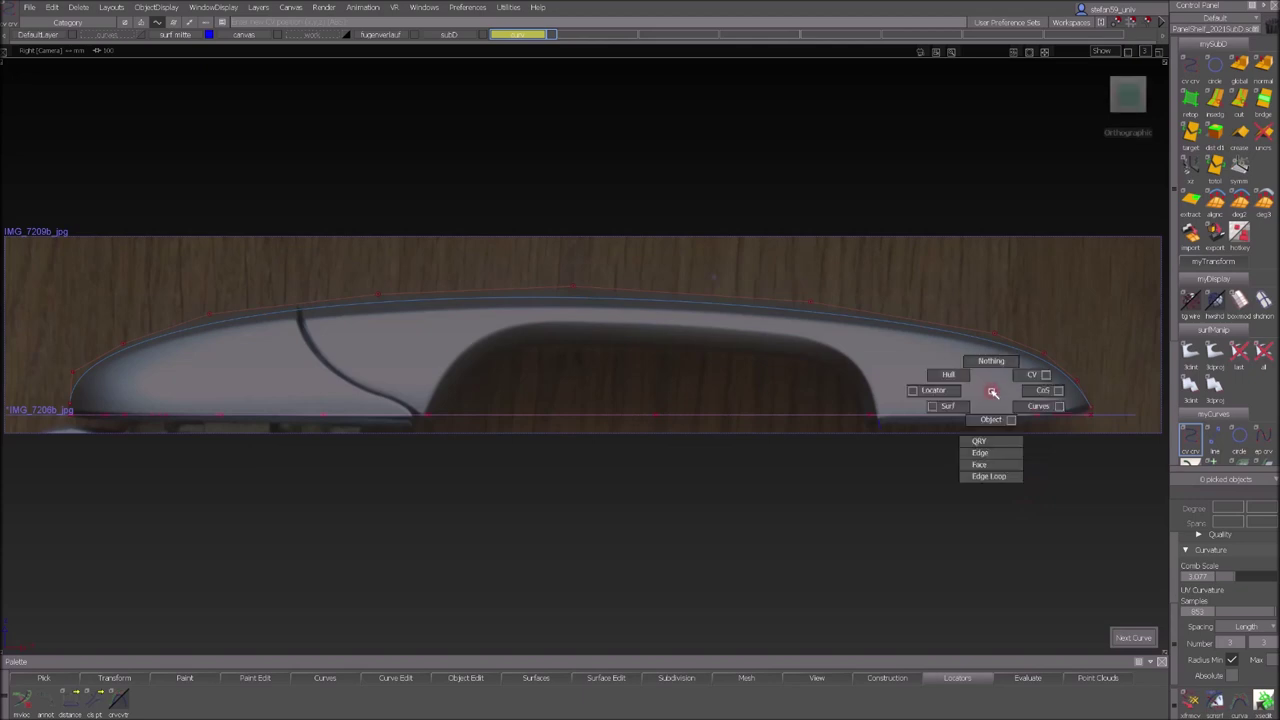
pyautogui.click(1017, 411)
pyautogui.click(1017, 352)
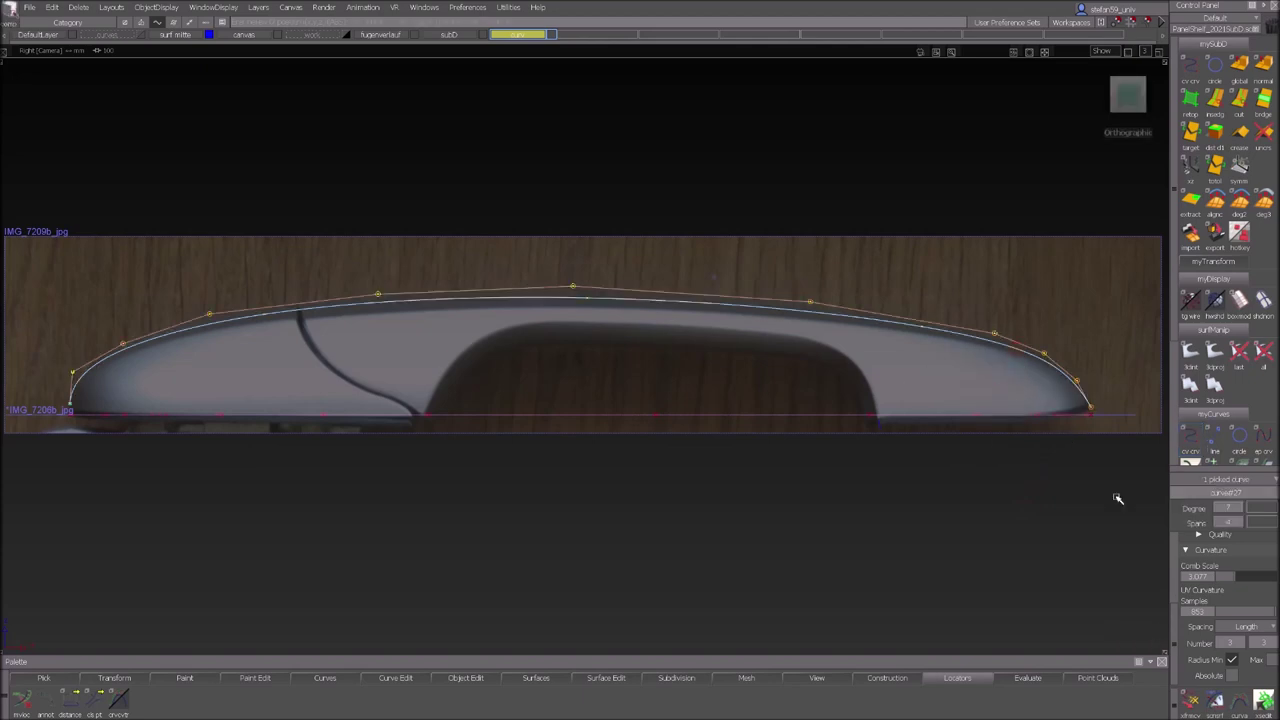
pyautogui.moveTo(1175, 640); pyautogui.dragTo(1173, 572)
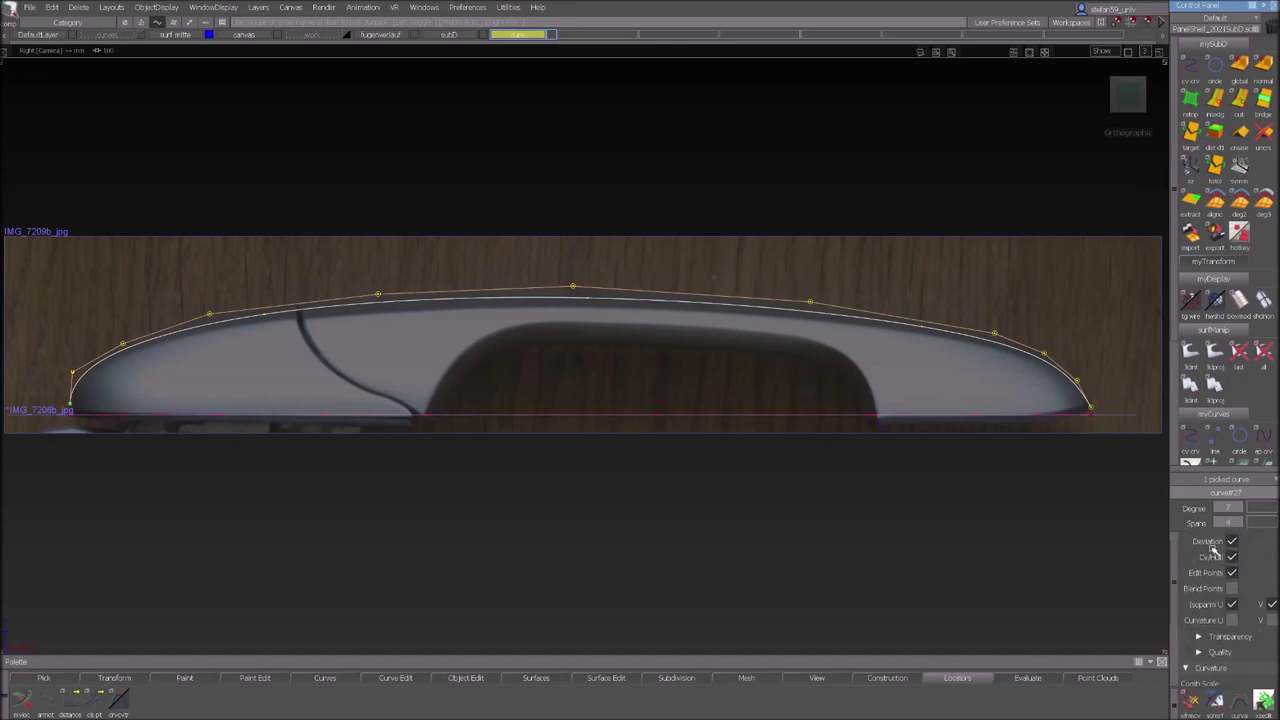
pyautogui.click(1232, 620)
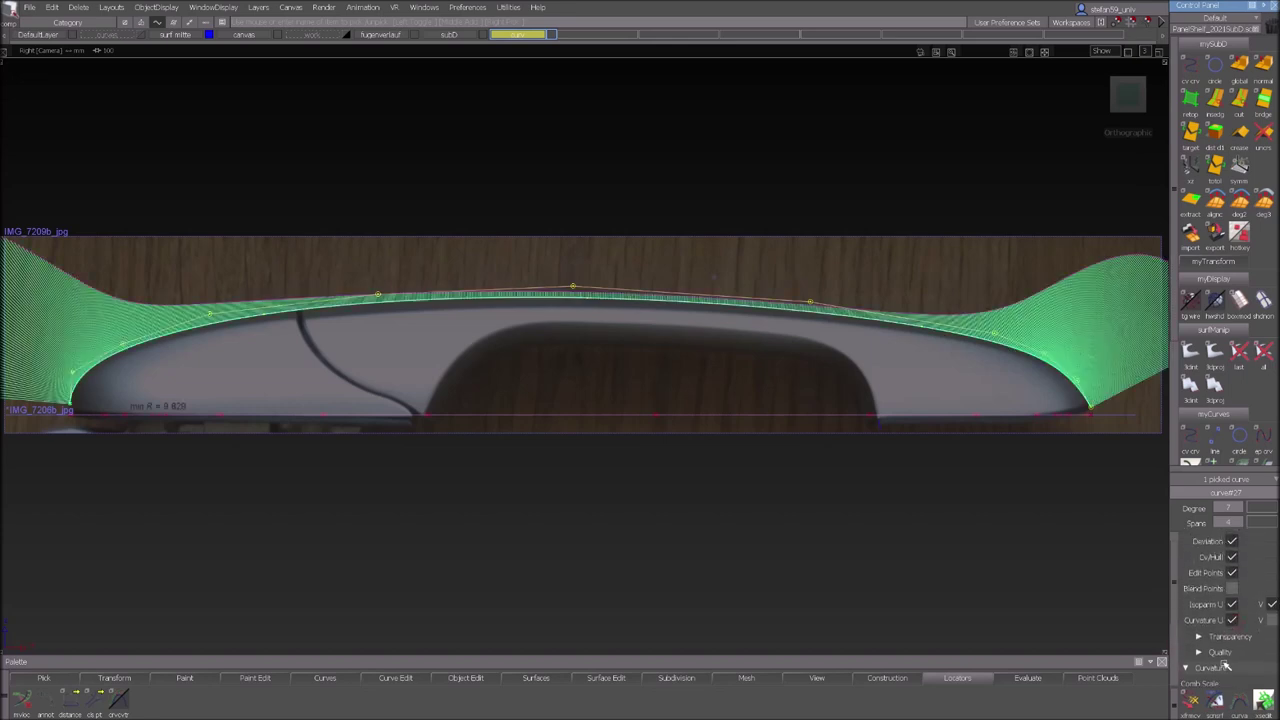
pyautogui.scroll(-3, 1238, 700)
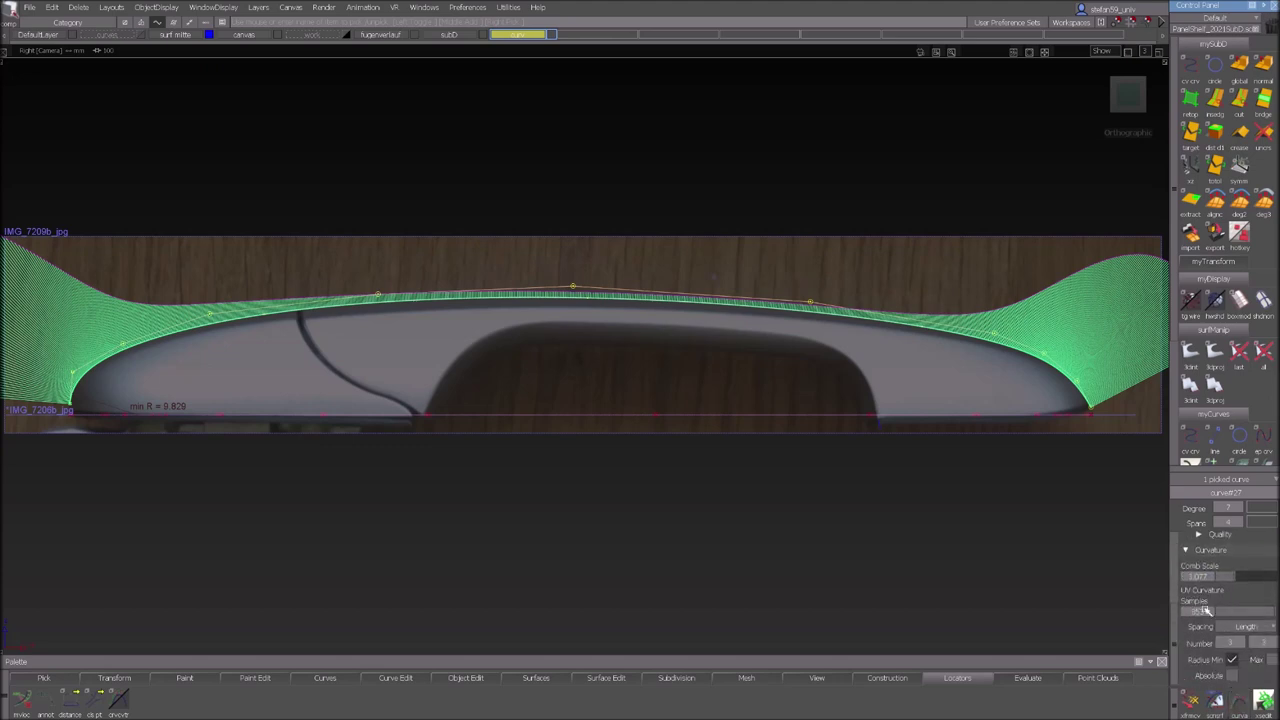
pyautogui.moveTo(1273, 614); pyautogui.dragTo(1235, 614)
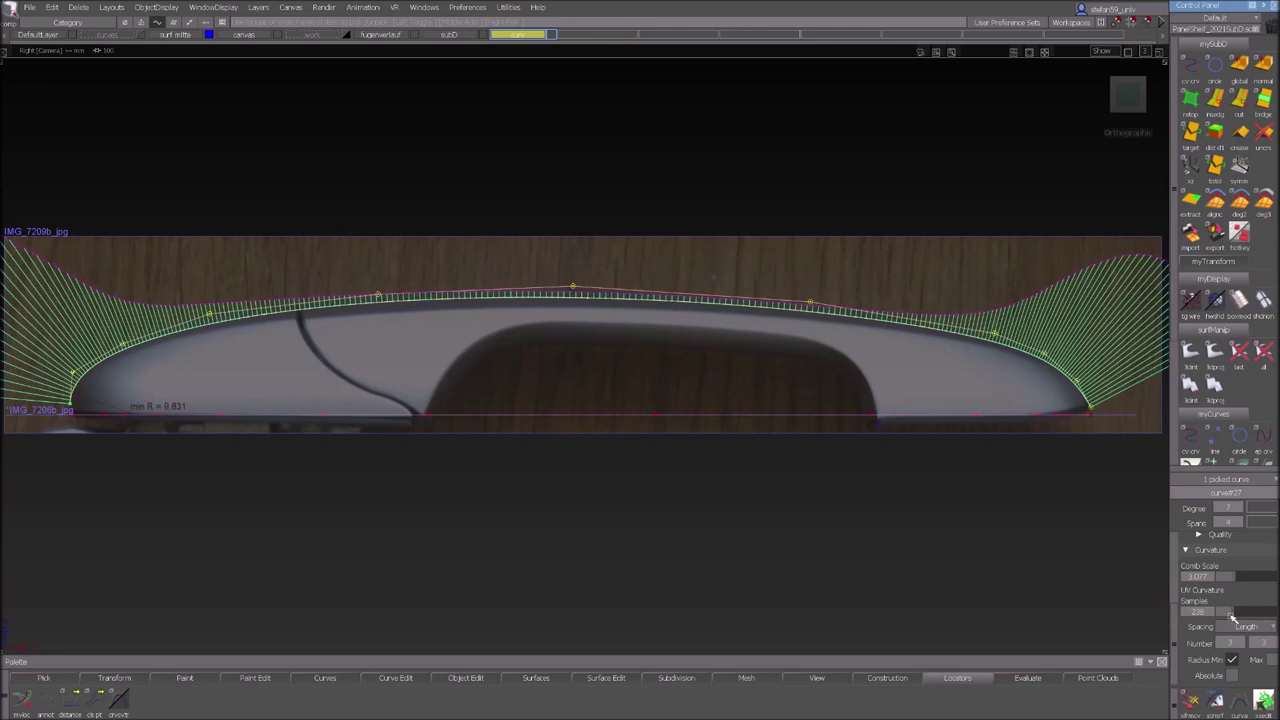
# Adjust the control points near the silhouette curve's front end to smooth its curvature comb.
pyautogui.keyDown('alt'); pyautogui.keyDown('shift'); pyautogui.moveTo(928, 479); pyautogui.dragTo(922, 504, button='right'); pyautogui.keyUp('shift'); pyautogui.keyUp('alt')
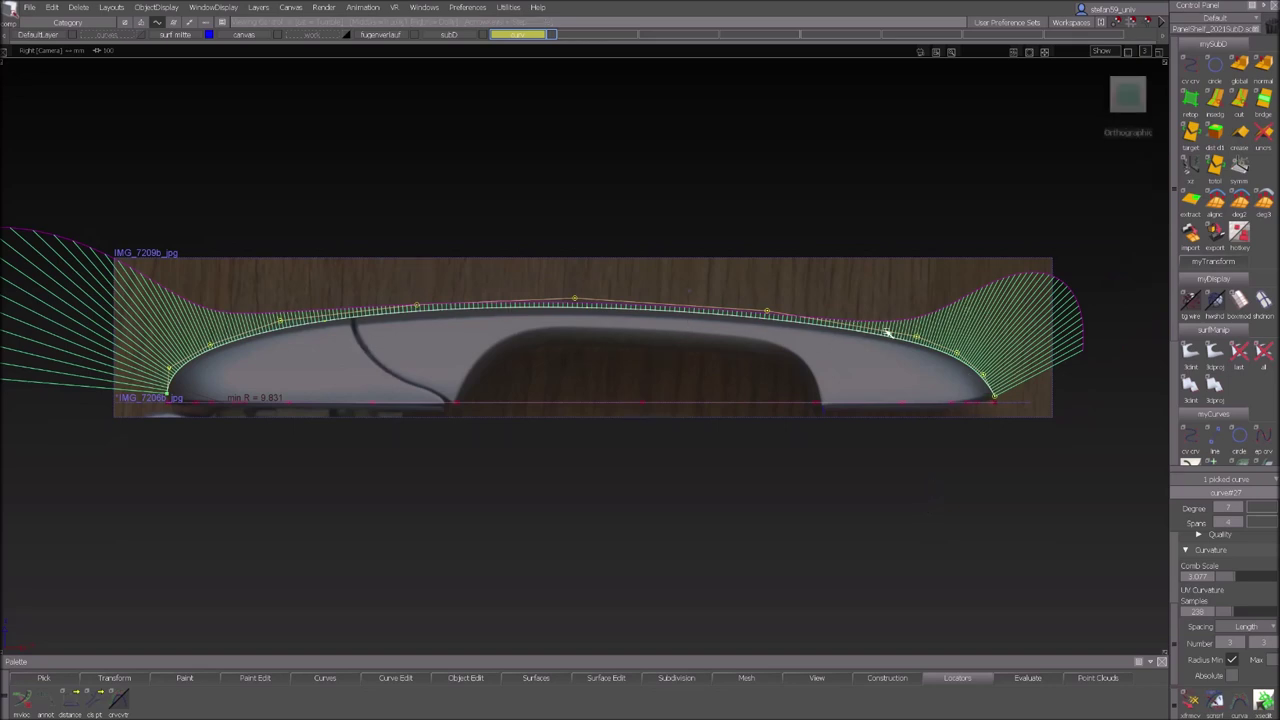
pyautogui.keyDown('ctrl'); pyautogui.keyDown('shift'); pyautogui.moveTo(940, 488); pyautogui.dragTo(984, 463); pyautogui.keyUp('shift'); pyautogui.keyUp('ctrl')
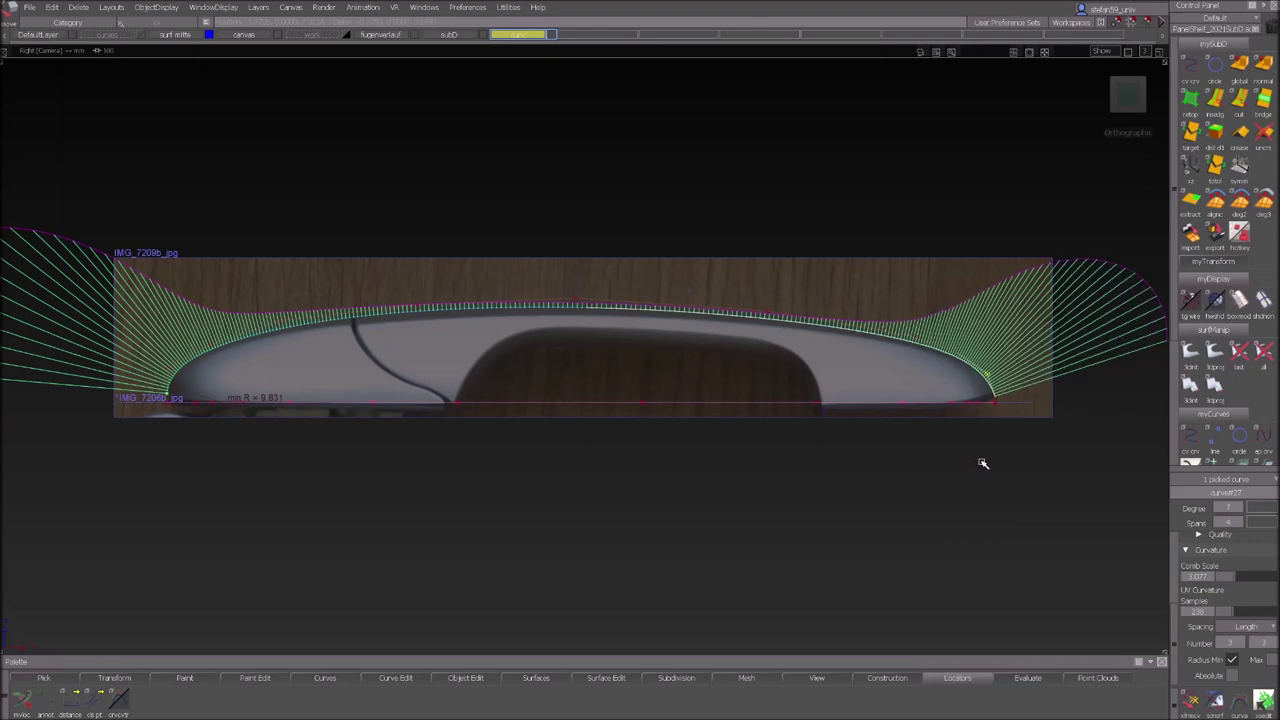
# Move the silhouette curve's rear end point down onto the tip of the handle's base outline.
pyautogui.keyDown('alt'); pyautogui.keyDown('shift'); pyautogui.moveTo(994, 470); pyautogui.dragTo(525, 433, button='right'); pyautogui.keyUp('shift'); pyautogui.keyUp('alt')
pyautogui.keyDown('alt'); pyautogui.keyDown('shift'); pyautogui.moveTo(525, 433); pyautogui.dragTo(731, 422, button='middle'); pyautogui.keyUp('shift'); pyautogui.keyUp('alt')
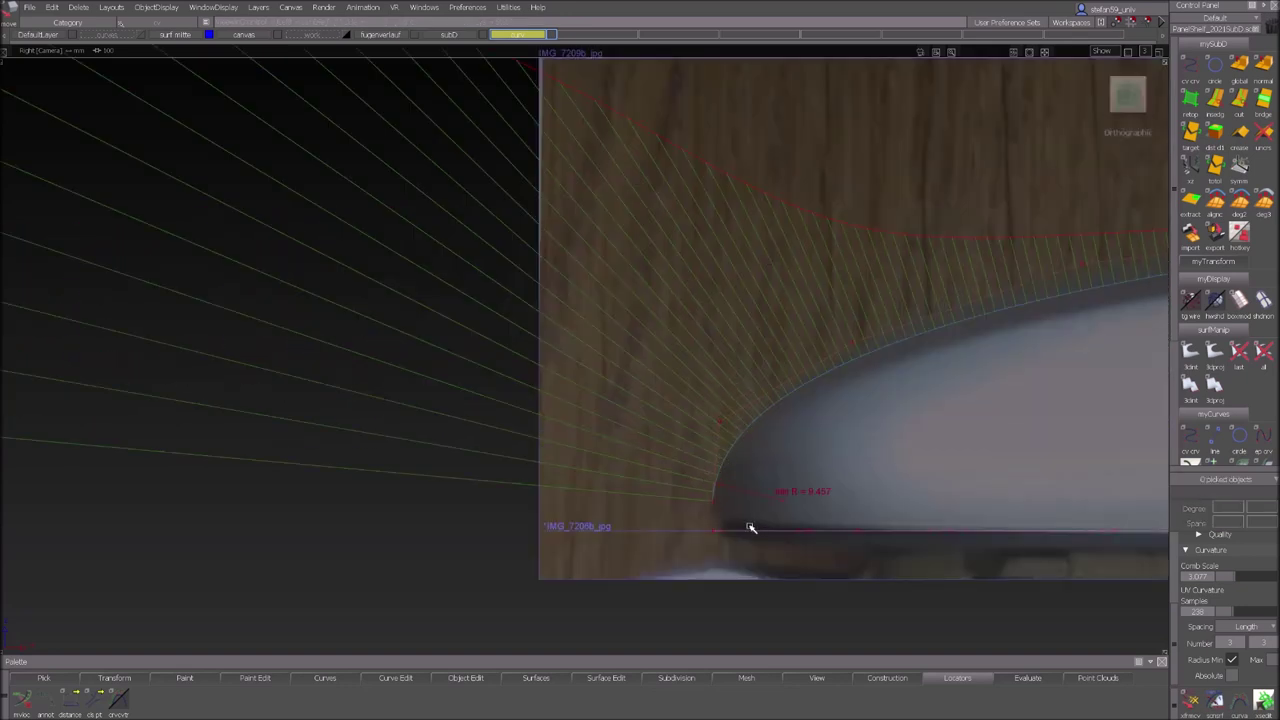
pyautogui.keyDown('ctrl'); pyautogui.keyDown('shift'); pyautogui.moveTo(757, 495); pyautogui.dragTo(794, 484); pyautogui.keyUp('shift'); pyautogui.keyUp('ctrl')
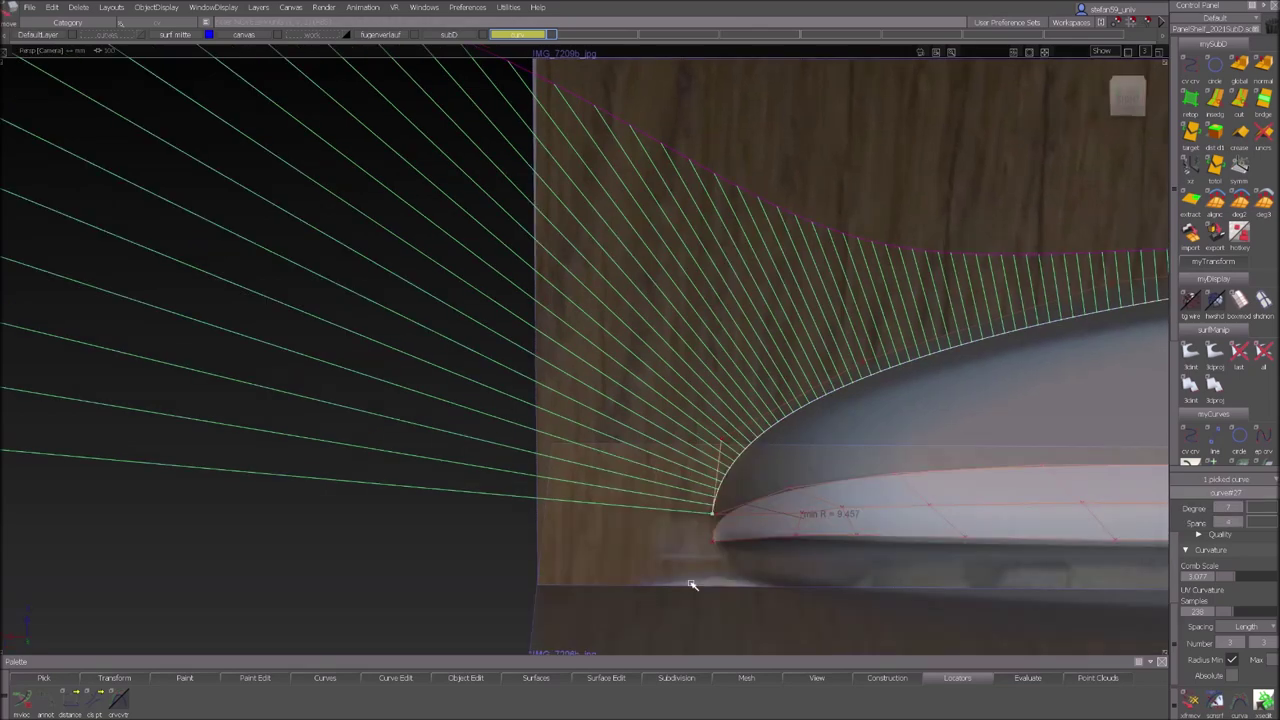
pyautogui.moveTo(705, 546); pyautogui.dragTo(745, 591)
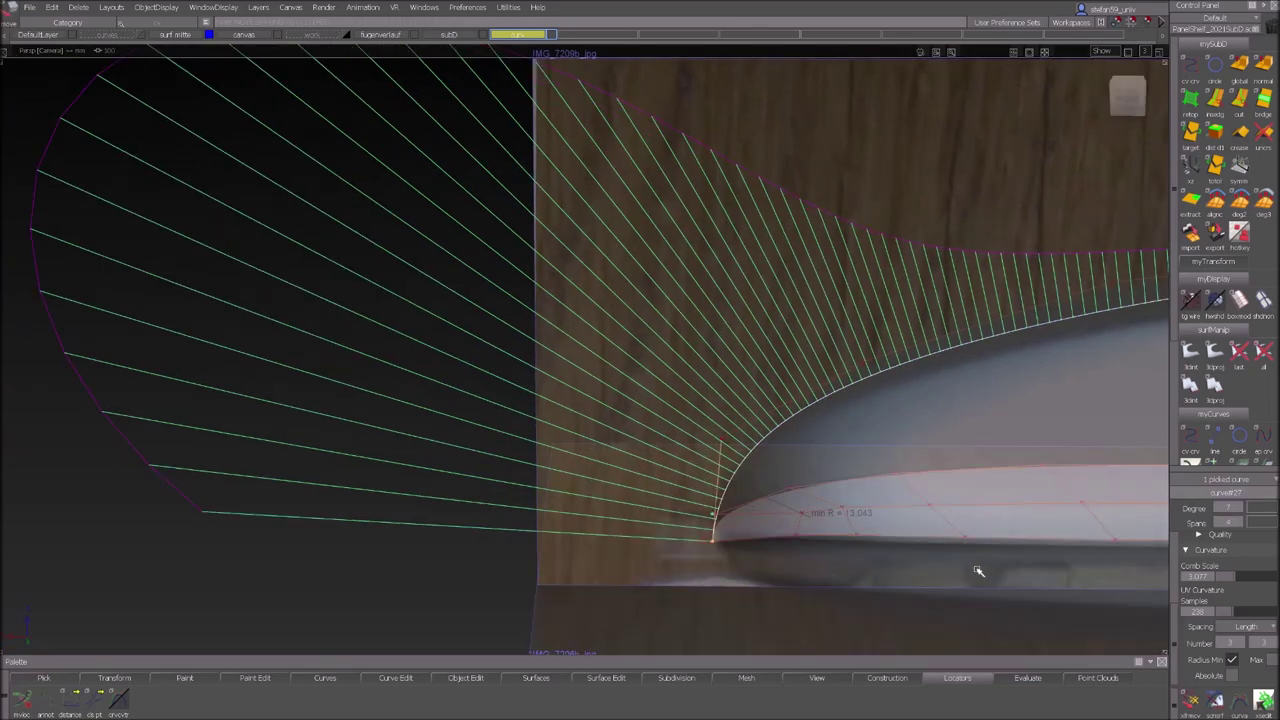
# Refine the control point beside the silhouette curve's front end so the curve meets the base outline more steeply.
pyautogui.keyDown('alt'); pyautogui.keyDown('shift'); pyautogui.moveTo(979, 572); pyautogui.dragTo(589, 520, button='middle'); pyautogui.keyUp('shift'); pyautogui.keyUp('alt')
pyautogui.keyDown('alt'); pyautogui.keyDown('shift'); pyautogui.moveTo(940, 553); pyautogui.dragTo(874, 566, button='right'); pyautogui.keyUp('shift'); pyautogui.keyUp('alt')
pyautogui.keyDown('alt'); pyautogui.keyDown('shift'); pyautogui.moveTo(867, 447); pyautogui.dragTo(797, 474, button='middle'); pyautogui.keyUp('shift'); pyautogui.keyUp('alt')
pyautogui.keyDown('alt'); pyautogui.keyDown('shift'); pyautogui.moveTo(797, 474); pyautogui.dragTo(808, 450, button='right'); pyautogui.keyUp('shift'); pyautogui.keyUp('alt')
pyautogui.keyDown('alt'); pyautogui.keyDown('shift'); pyautogui.moveTo(745, 620); pyautogui.dragTo(803, 452, button='middle'); pyautogui.keyUp('shift'); pyautogui.keyUp('alt')
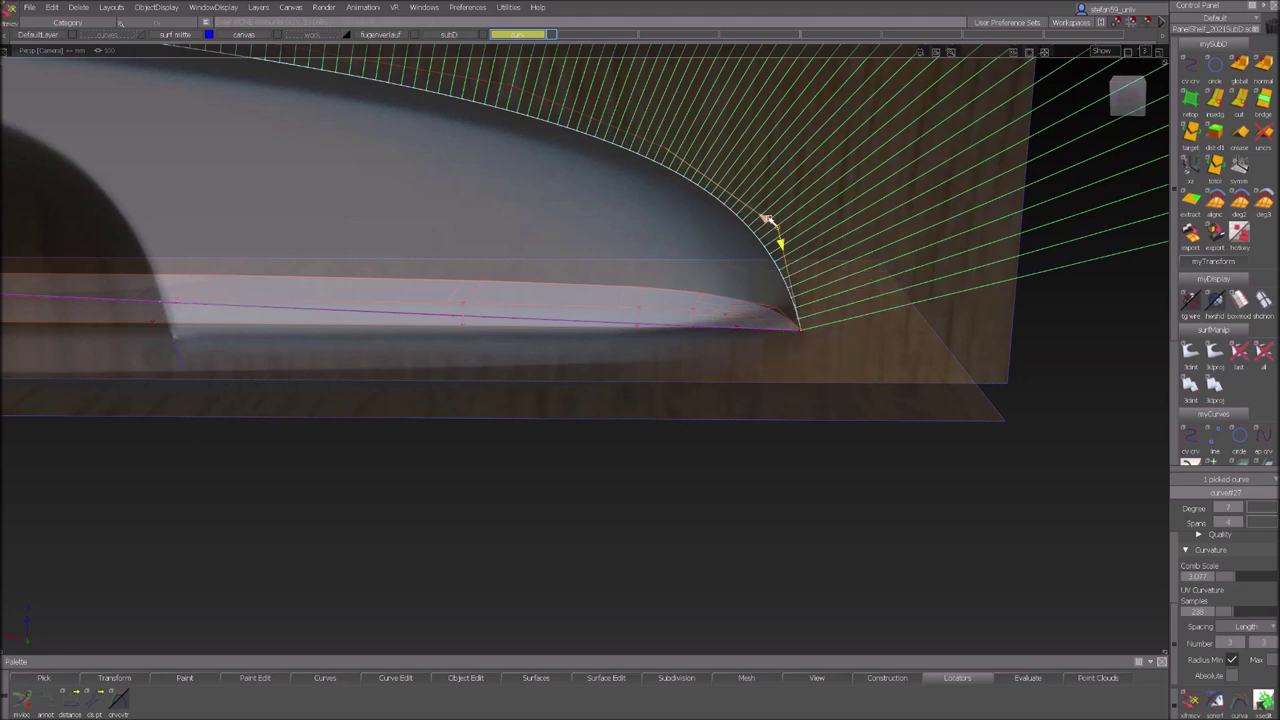
pyautogui.moveTo(763, 219); pyautogui.dragTo(1058, 371)
pyautogui.keyDown('alt'); pyautogui.keyDown('shift'); pyautogui.moveTo(958, 401); pyautogui.dragTo(913, 333); pyautogui.keyUp('shift'); pyautogui.keyUp('alt')
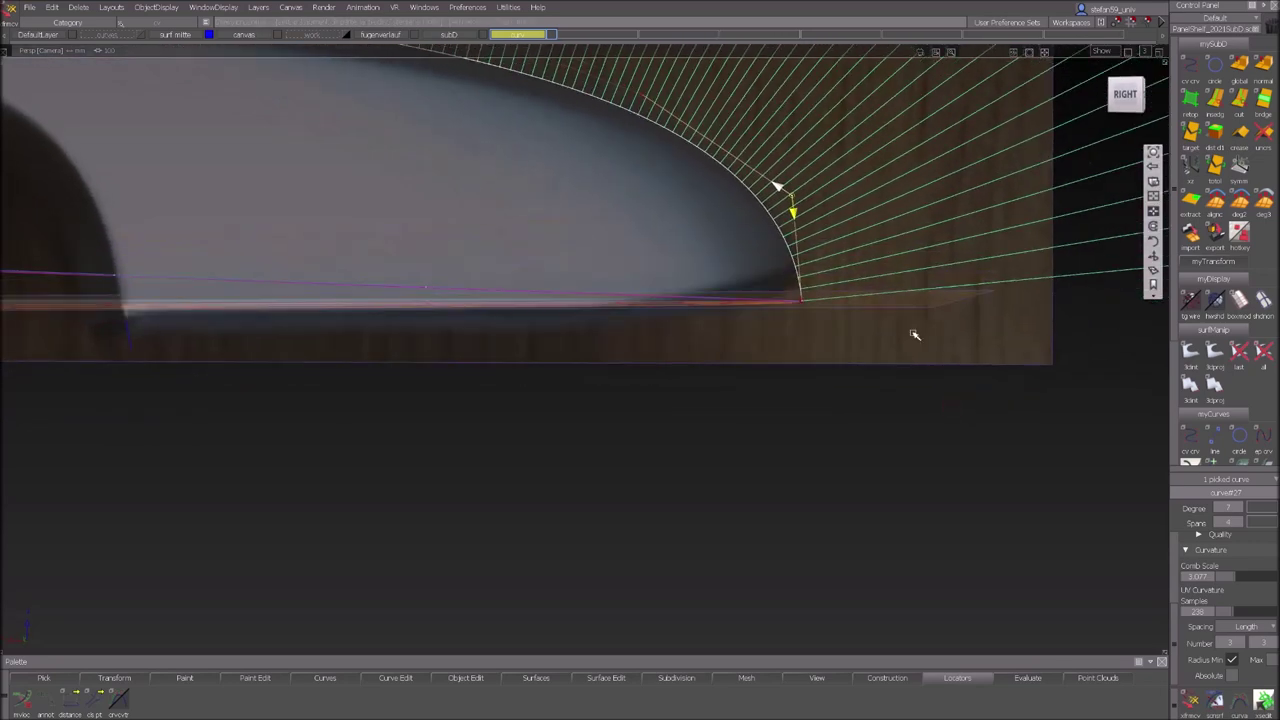
pyautogui.keyDown('alt'); pyautogui.keyDown('shift'); pyautogui.moveTo(896, 245); pyautogui.dragTo(886, 265, button='right'); pyautogui.keyUp('shift'); pyautogui.keyUp('alt')
pyautogui.keyDown('ctrl'); pyautogui.keyDown('shift'); pyautogui.moveTo(892, 352); pyautogui.dragTo(888, 271); pyautogui.keyUp('shift'); pyautogui.keyUp('ctrl')
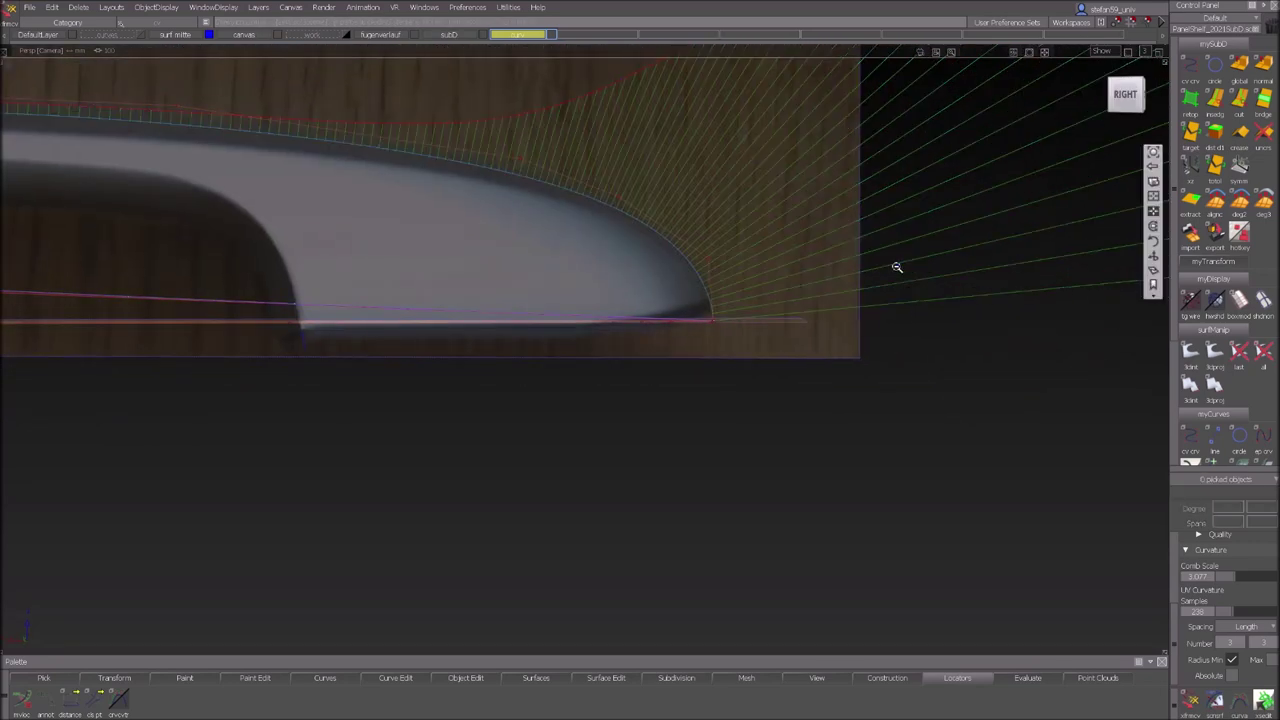
# Return to the orthographic right view and frame the handle's full side profile.
pyautogui.keyDown('alt'); pyautogui.keyDown('shift'); pyautogui.click(1125, 94); pyautogui.keyUp('shift'); pyautogui.keyUp('alt')
pyautogui.keyDown('alt'); pyautogui.keyDown('shift'); pyautogui.moveTo(805, 485); pyautogui.dragTo(988, 487, button='middle'); pyautogui.keyUp('shift'); pyautogui.keyUp('alt')
pyautogui.keyDown('alt'); pyautogui.keyDown('shift'); pyautogui.moveTo(988, 487); pyautogui.dragTo(917, 504, button='right'); pyautogui.keyUp('shift'); pyautogui.keyUp('alt')
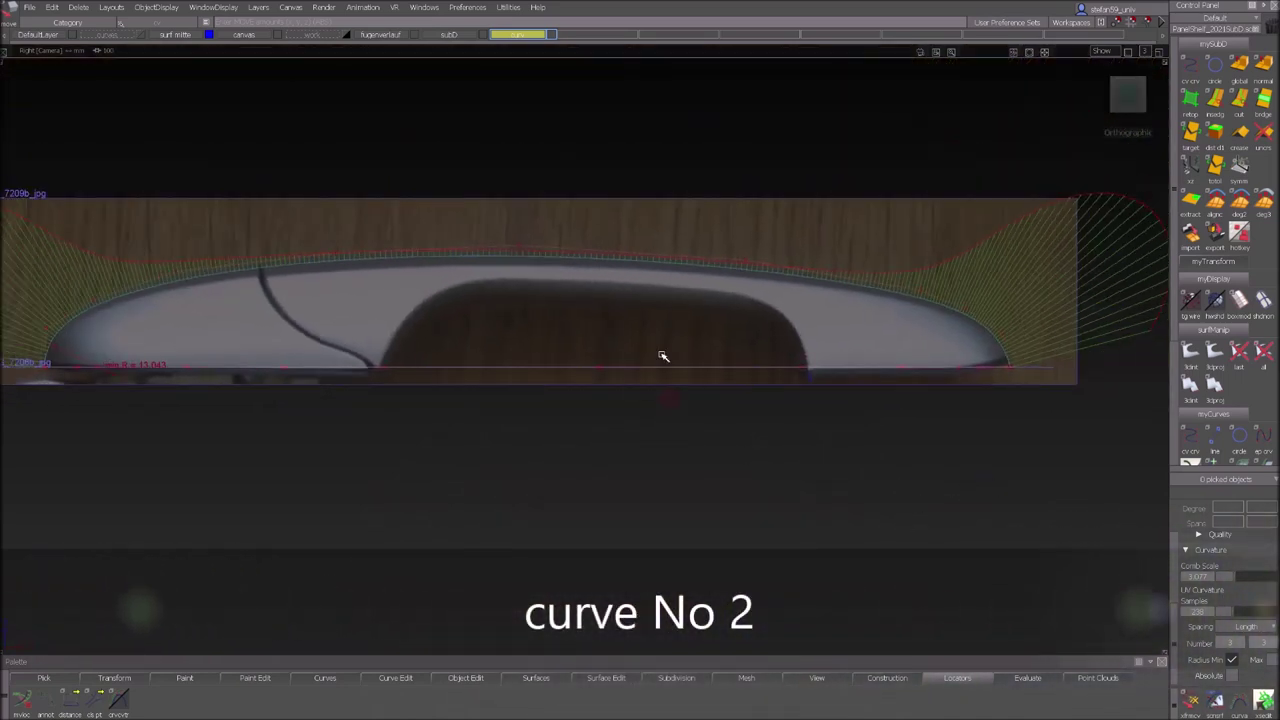
# Pick the handle's side silhouette curve and duplicate it as the basis for the second profile curve.
pyautogui.keyDown('ctrl'); pyautogui.keyDown('shift'); pyautogui.moveTo(661, 354); pyautogui.dragTo(694, 366); pyautogui.keyUp('shift'); pyautogui.keyUp('ctrl')
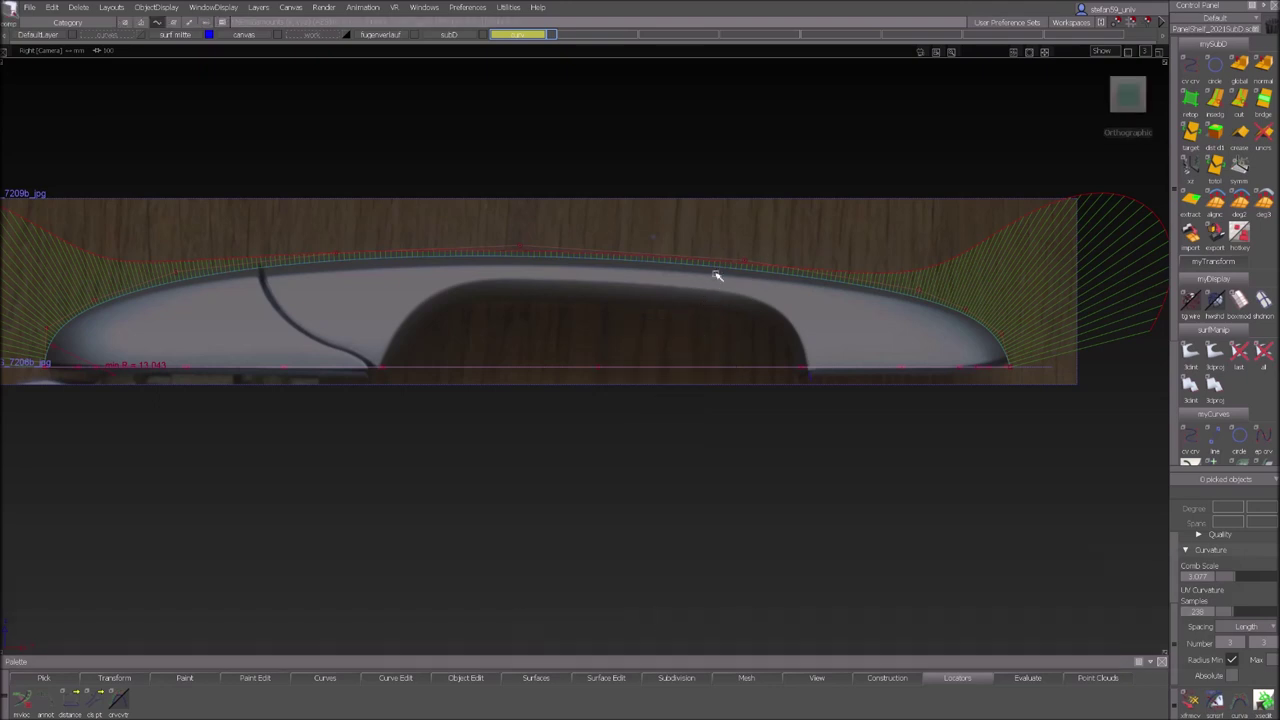
pyautogui.click(720, 267)
pyautogui.keyDown('ctrl'); pyautogui.keyDown('shift'); pyautogui.middleClick(700, 354); pyautogui.keyUp('shift'); pyautogui.keyUp('ctrl')
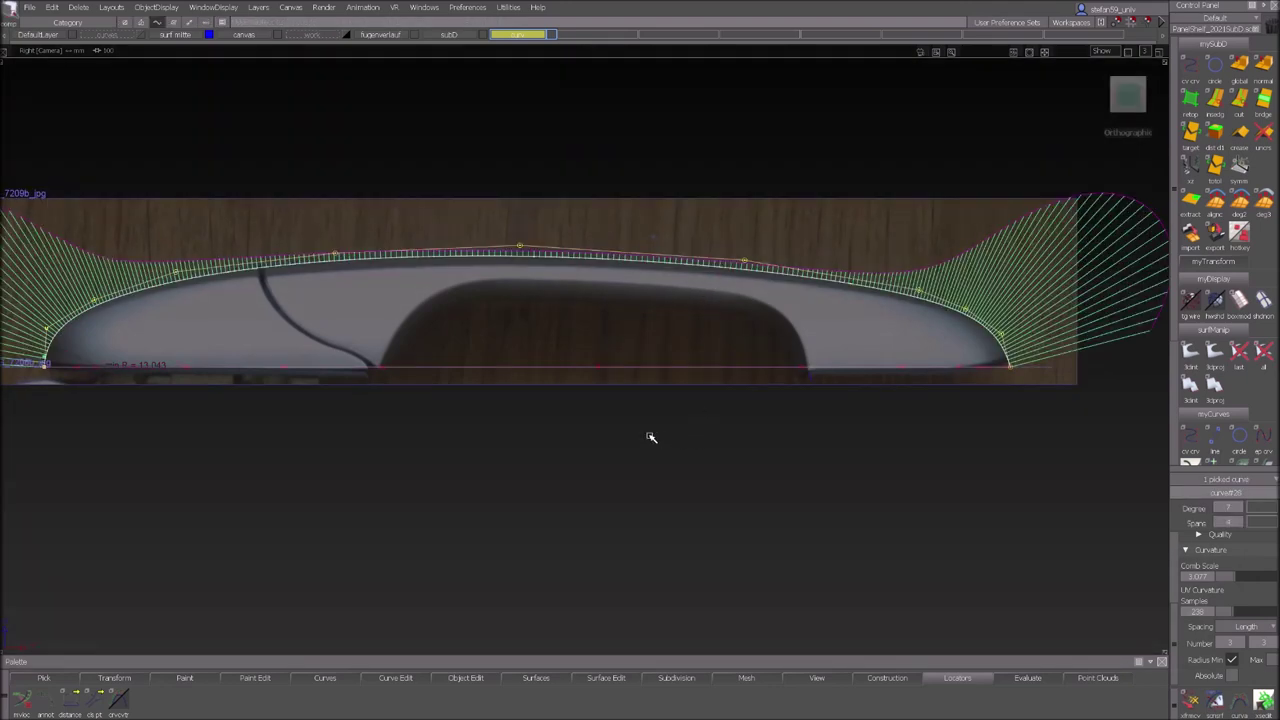
# Center the duplicated curve's pivot and move it down onto the base line between the curve's two ends.
pyautogui.keyDown('ctrl'); pyautogui.keyDown('shift'); pyautogui.moveTo(631, 433); pyautogui.dragTo(631, 433, button='middle'); pyautogui.keyUp('shift'); pyautogui.keyUp('ctrl')
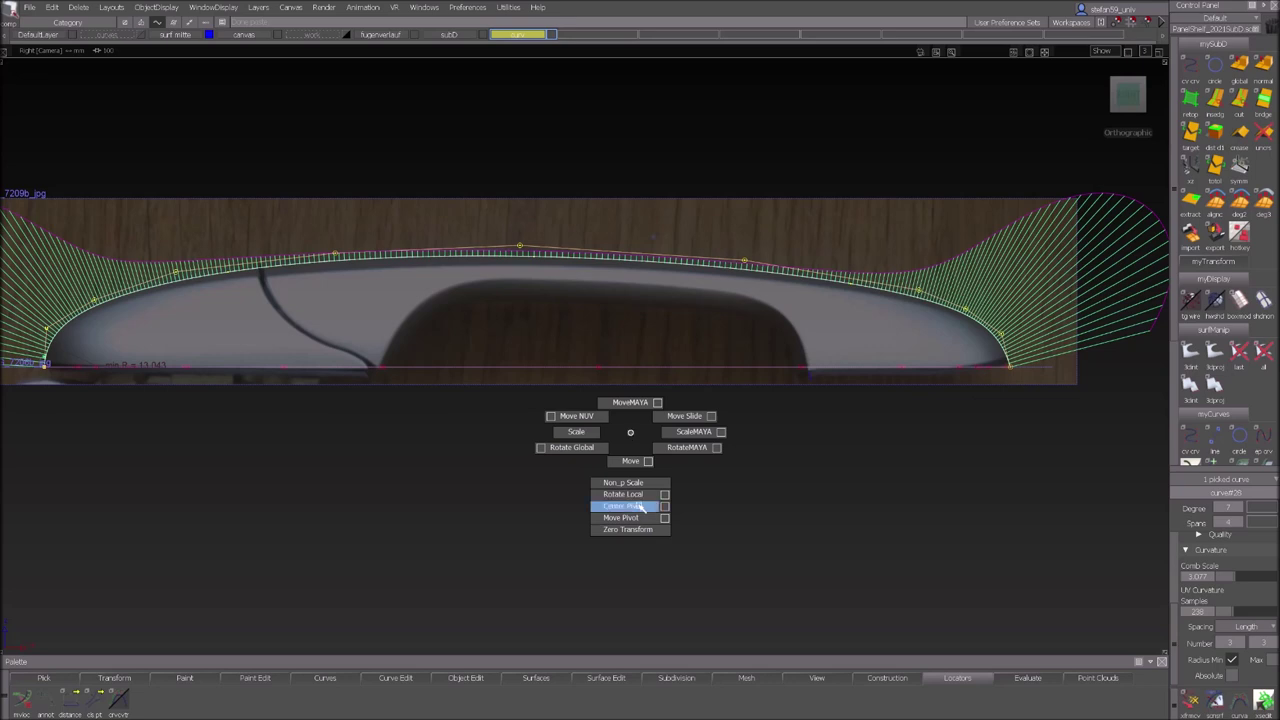
pyautogui.keyDown('ctrl'); pyautogui.keyDown('shift'); pyautogui.moveTo(641, 507); pyautogui.dragTo(631, 489, button='middle'); pyautogui.keyUp('shift'); pyautogui.keyUp('ctrl')
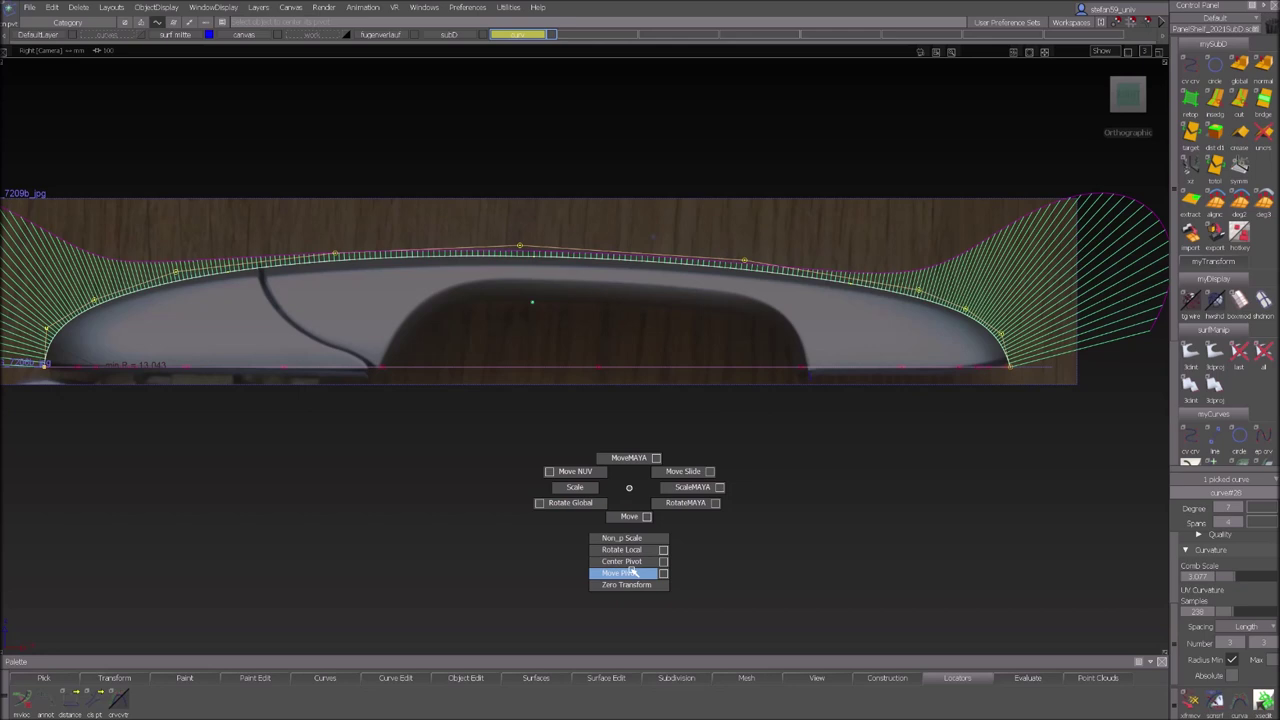
pyautogui.keyDown('ctrl'); pyautogui.keyDown('shift'); pyautogui.moveTo(631, 570); pyautogui.dragTo(633, 573, button='middle'); pyautogui.keyUp('shift'); pyautogui.keyUp('ctrl')
pyautogui.keyDown('alt'); pyautogui.rightClick(524, 403); pyautogui.keyUp('alt')
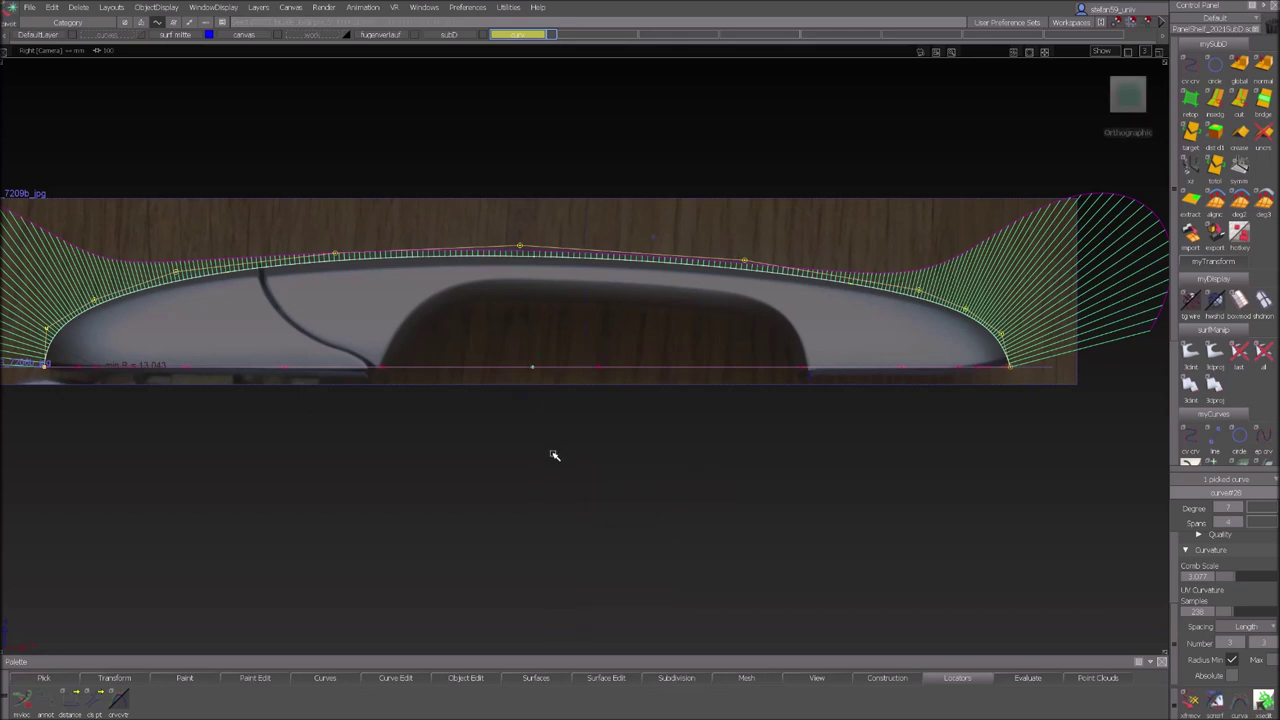
# Rotate the duplicated curve about its base-line pivot so it leans outward from the side photo's plane.
pyautogui.keyDown('ctrl'); pyautogui.keyDown('shift'); pyautogui.moveTo(551, 454); pyautogui.dragTo(553, 455, button='middle'); pyautogui.keyUp('shift'); pyautogui.keyUp('ctrl')
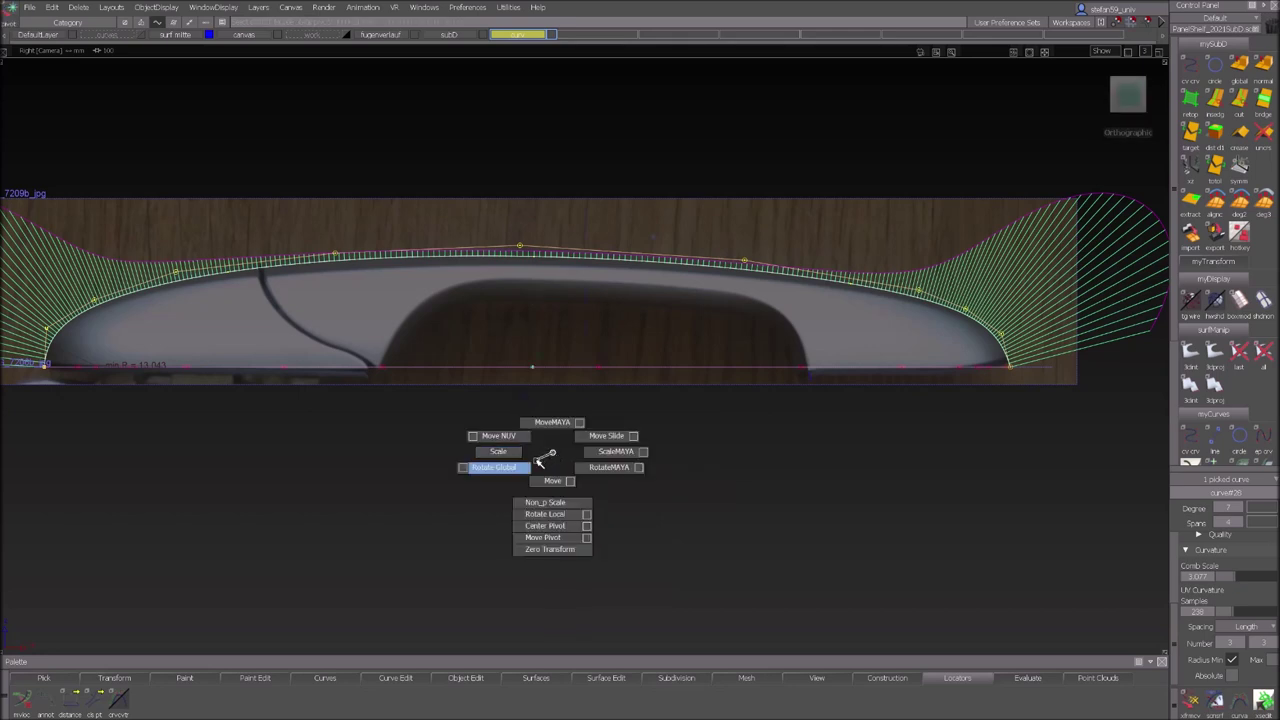
pyautogui.keyDown('ctrl'); pyautogui.keyDown('shift'); pyautogui.moveTo(540, 460); pyautogui.dragTo(543, 504, button='middle'); pyautogui.keyUp('shift'); pyautogui.keyUp('ctrl')
pyautogui.moveTo(543, 471); pyautogui.dragTo(546, 511)
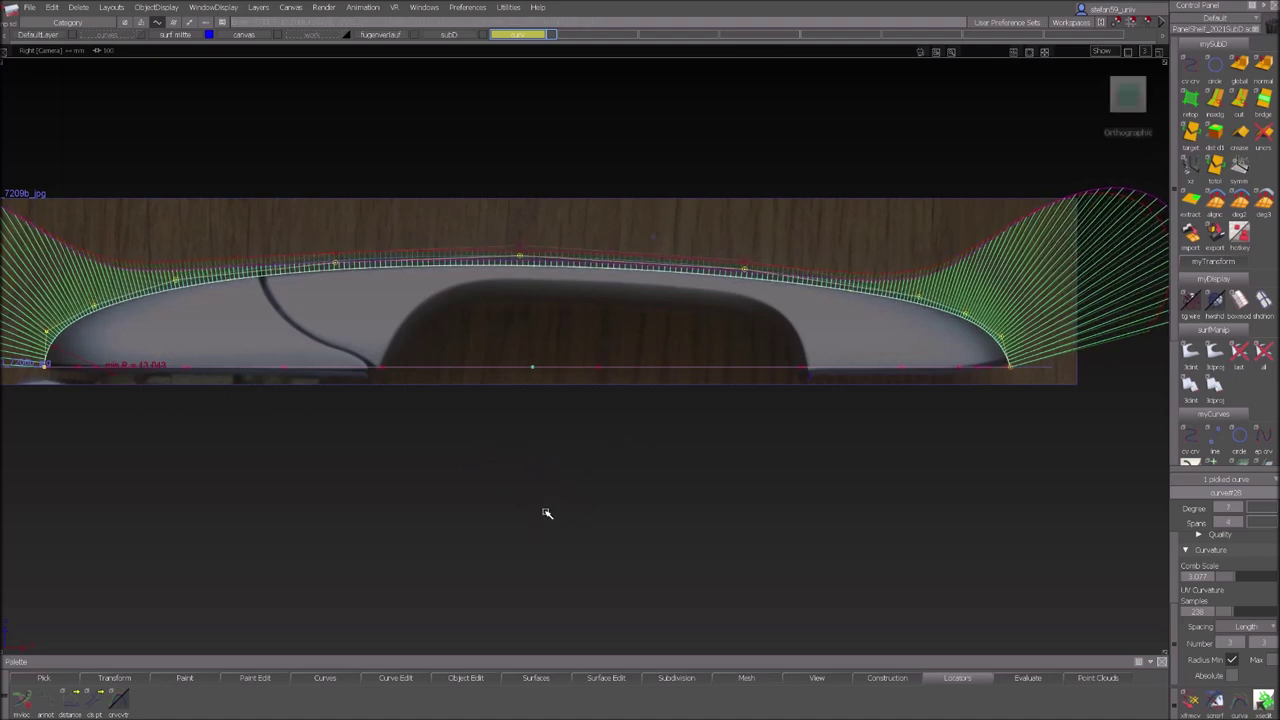
pyautogui.keyDown('alt'); pyautogui.keyDown('shift'); pyautogui.moveTo(546, 514); pyautogui.dragTo(927, 500); pyautogui.keyUp('shift'); pyautogui.keyUp('alt')
pyautogui.keyDown('ctrl'); pyautogui.keyDown('shift'); pyautogui.click(926, 472); pyautogui.keyUp('shift'); pyautogui.keyUp('ctrl')
pyautogui.moveTo(943, 487); pyautogui.dragTo(971, 493, button='middle')
pyautogui.keyDown('ctrl'); pyautogui.keyDown('shift'); pyautogui.click(970, 492); pyautogui.keyUp('shift'); pyautogui.keyUp('ctrl')
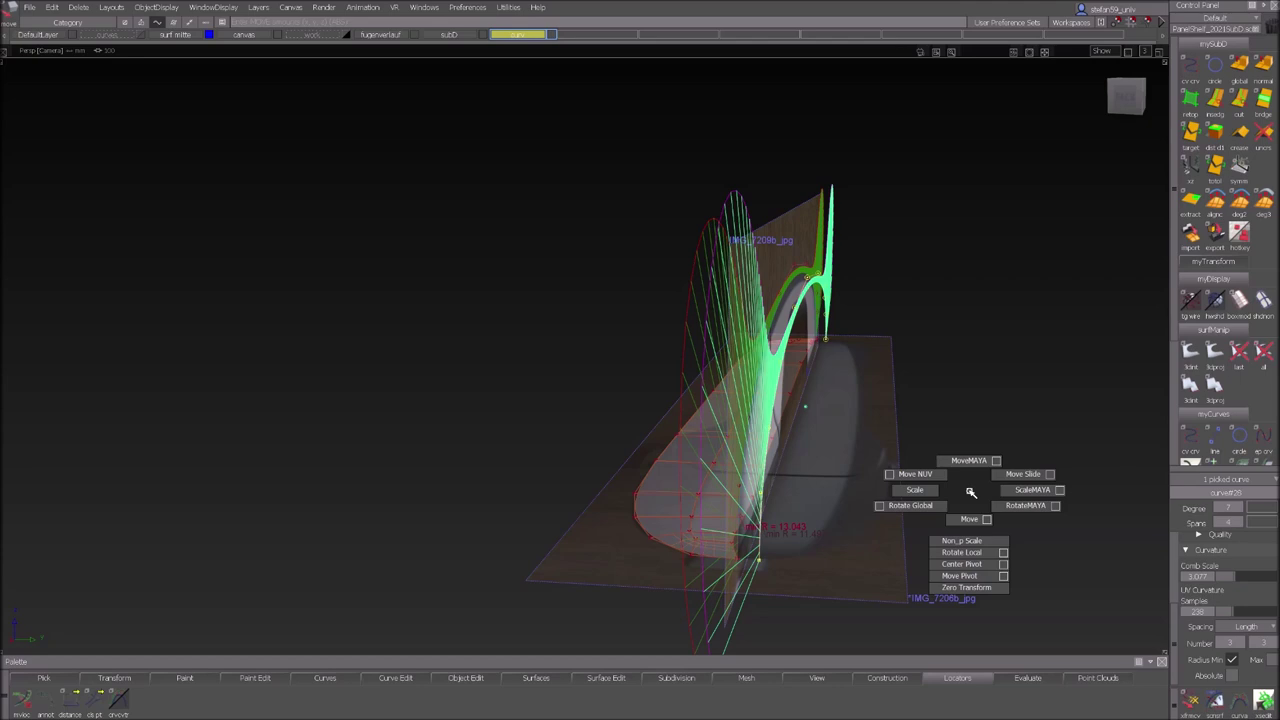
pyautogui.keyDown('ctrl'); pyautogui.keyDown('shift'); pyautogui.moveTo(970, 492); pyautogui.dragTo(946, 507); pyautogui.keyUp('shift'); pyautogui.keyUp('ctrl')
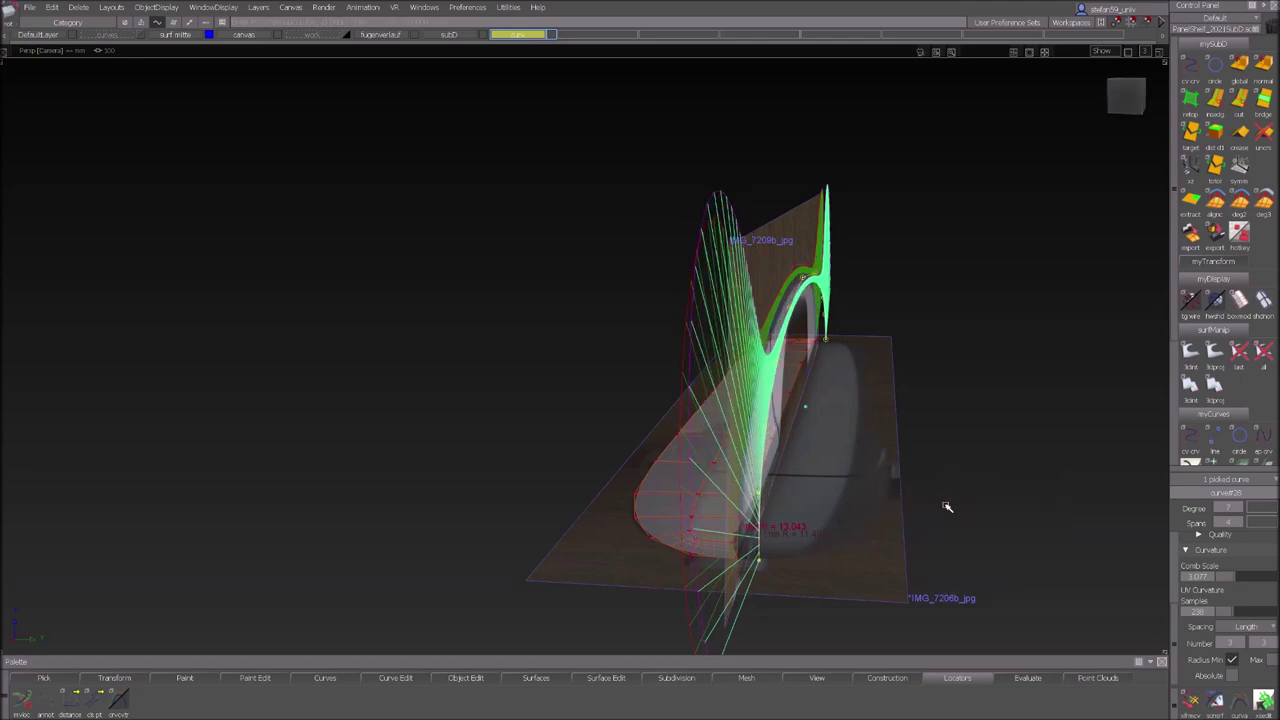
pyautogui.moveTo(947, 507); pyautogui.dragTo(903, 509, button='middle')
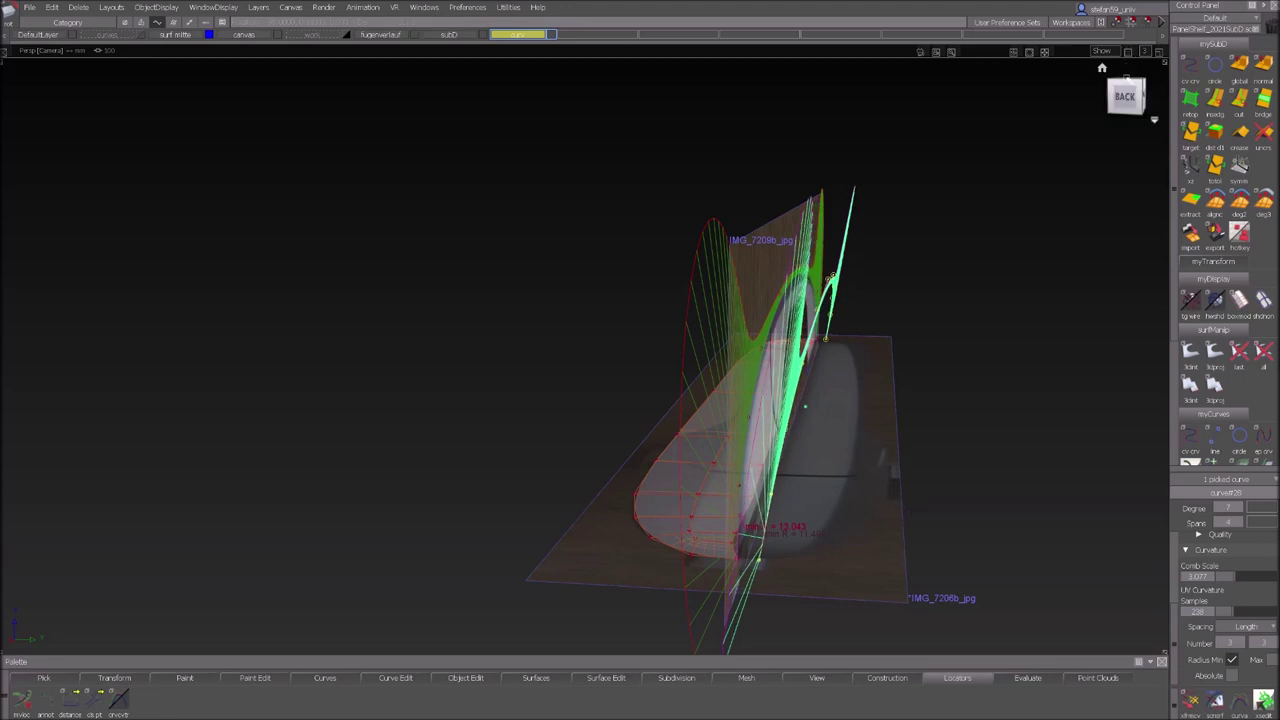
# In the top view, move and tilt the duplicated curve outward until it follows the handle's outer edge in the photo.
pyautogui.keyDown('alt'); pyautogui.keyDown('shift'); pyautogui.moveTo(1097, 157); pyautogui.dragTo(985, 158); pyautogui.keyUp('shift'); pyautogui.keyUp('alt')
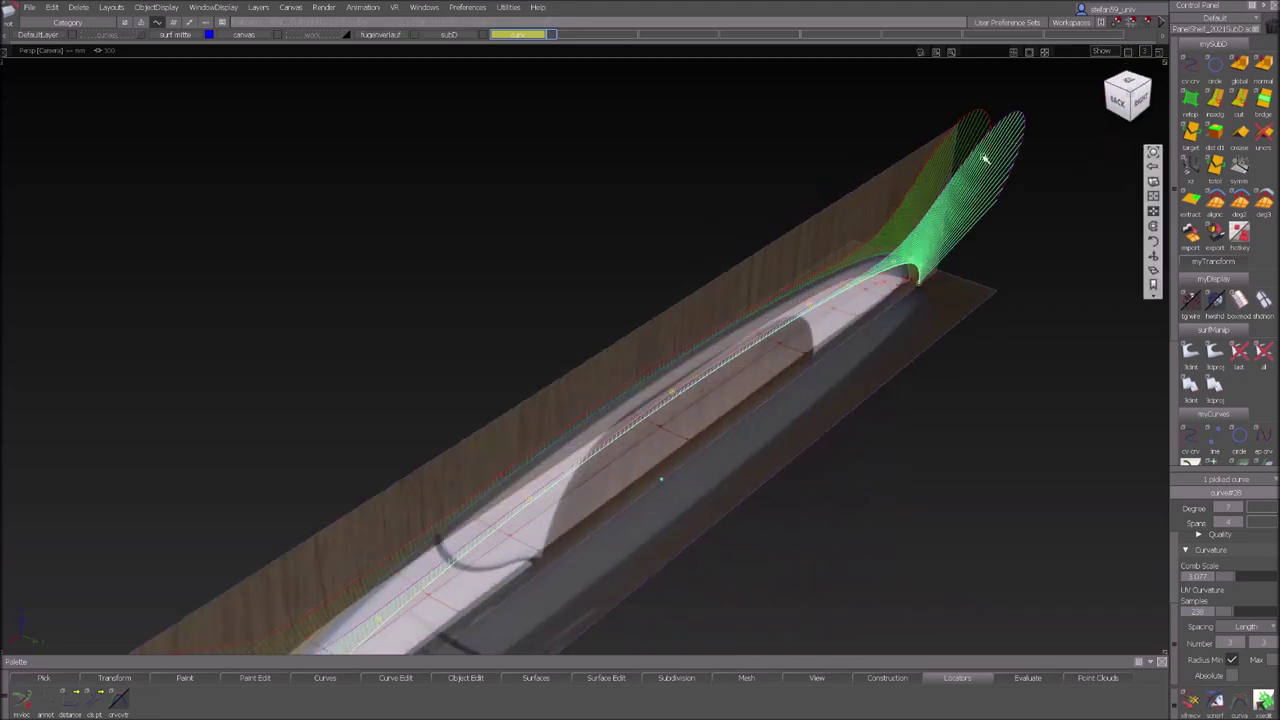
pyautogui.click(1128, 82)
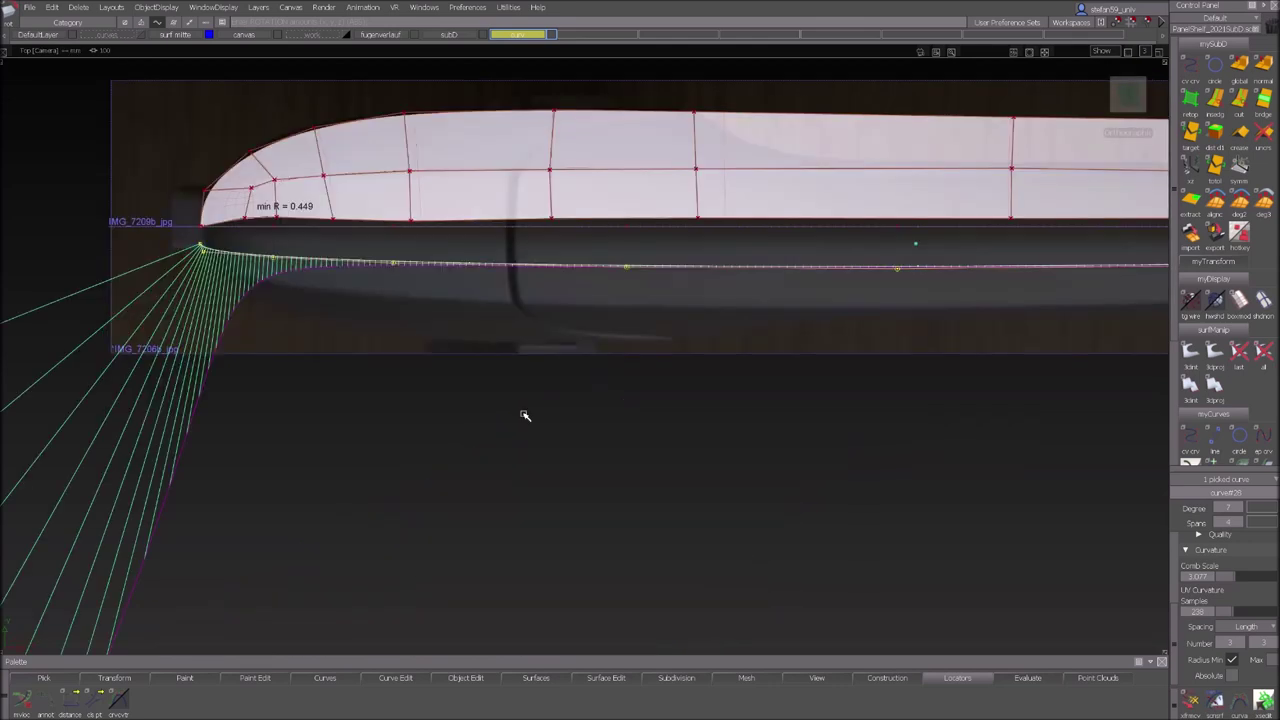
pyautogui.keyDown('ctrl'); pyautogui.keyDown('shift'); pyautogui.middleClick(524, 414); pyautogui.keyUp('shift'); pyautogui.keyUp('ctrl')
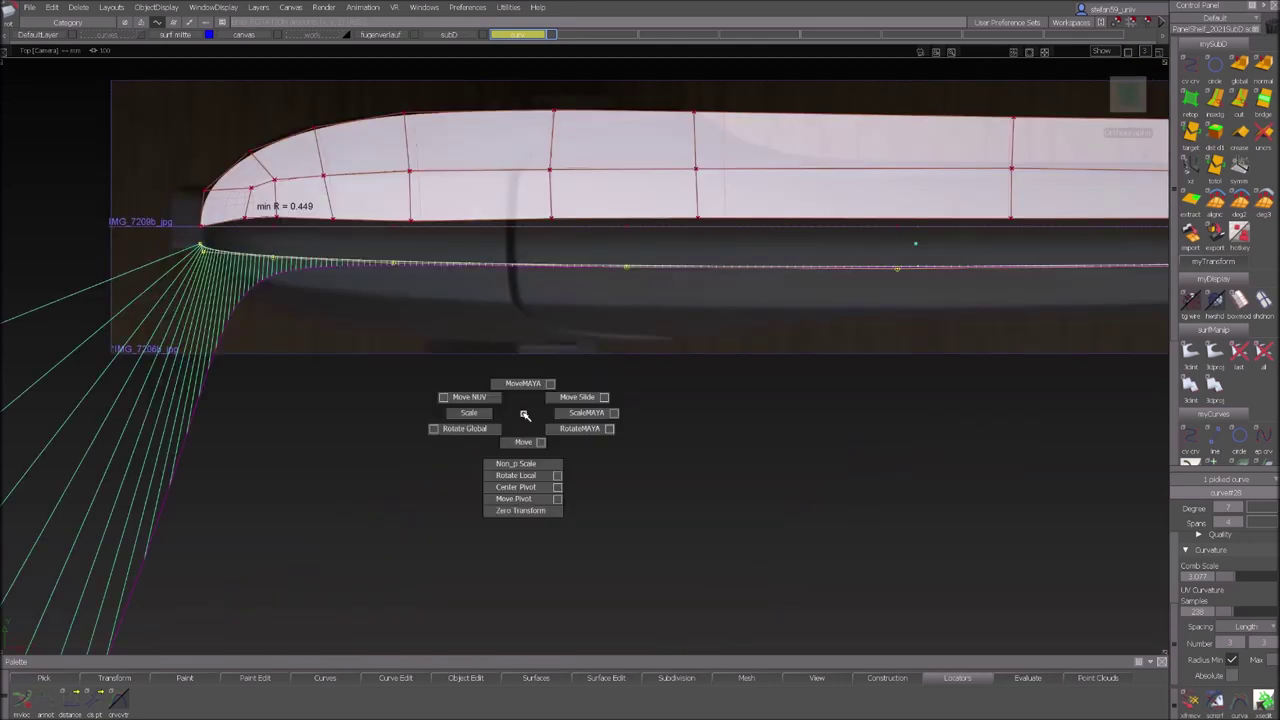
pyautogui.click(522, 439)
pyautogui.moveTo(571, 429); pyautogui.dragTo(471, 466)
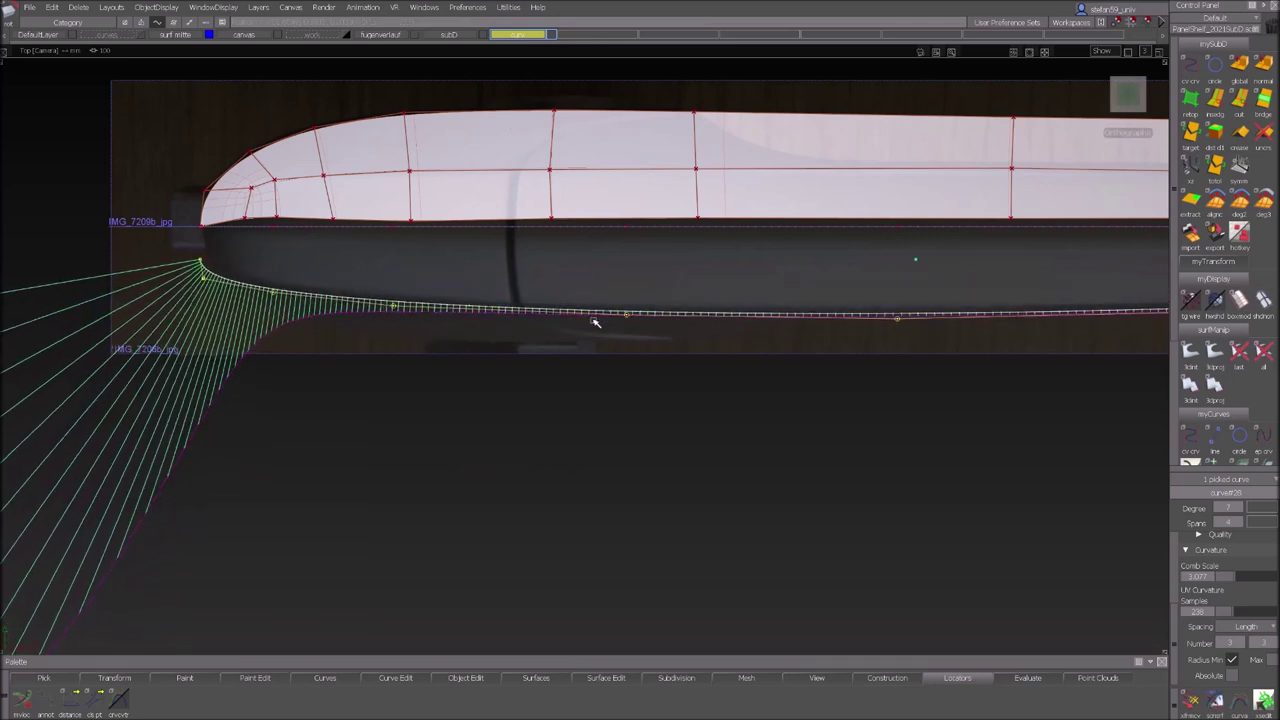
pyautogui.keyDown('alt'); pyautogui.keyDown('shift'); pyautogui.moveTo(890, 372); pyautogui.dragTo(348, 390, button='middle'); pyautogui.keyUp('shift'); pyautogui.keyUp('alt')
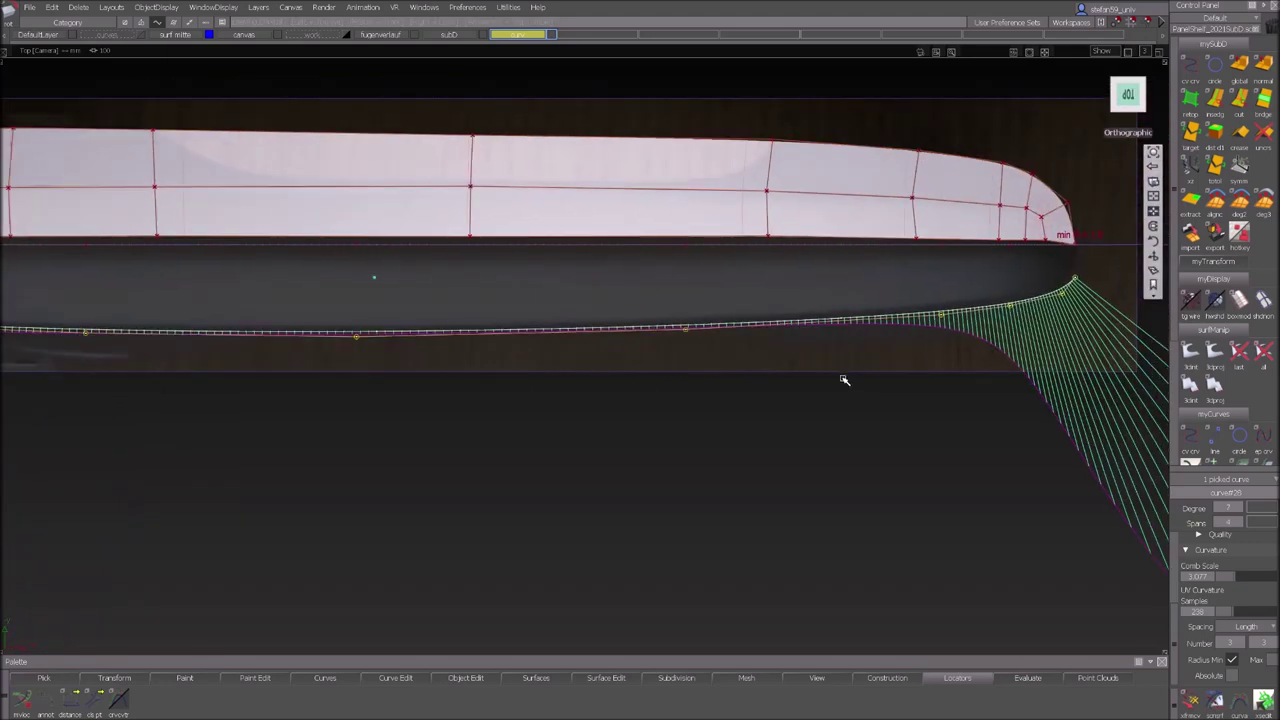
pyautogui.moveTo(812, 406)
pyautogui.keyDown('ctrl'); pyautogui.keyDown('shift'); pyautogui.mouseDown()
pyautogui.moveTo(817, 337)
pyautogui.moveTo(720, 368)
pyautogui.moveTo(836, 340)
pyautogui.mouseUp(); pyautogui.keyUp('shift'); pyautogui.keyUp('ctrl')
pyautogui.press('F8')
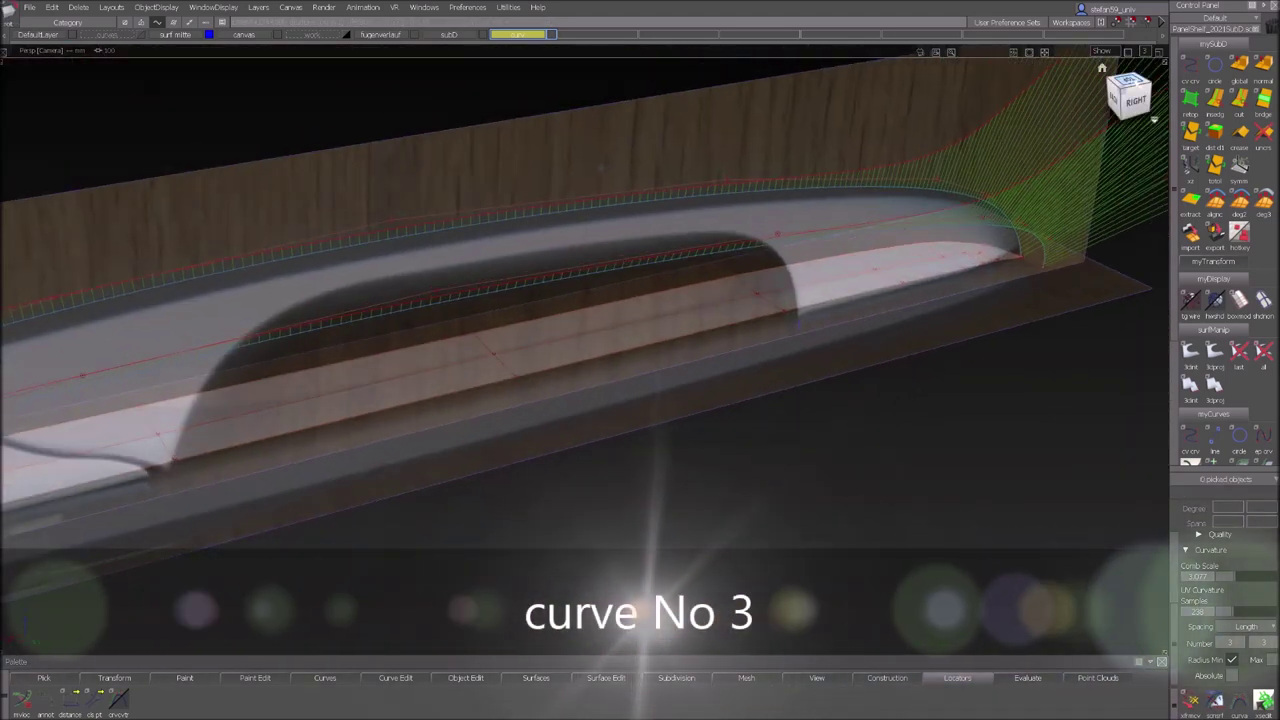
# Start a degree 7 CV curve in the top view at the tip farthest from the parting gap, rounding it outside the handle's edge.
pyautogui.keyDown('alt'); pyautogui.keyDown('shift'); pyautogui.moveTo(1102, 112); pyautogui.dragTo(898, 317); pyautogui.keyUp('shift'); pyautogui.keyUp('alt')
pyautogui.press('F5')
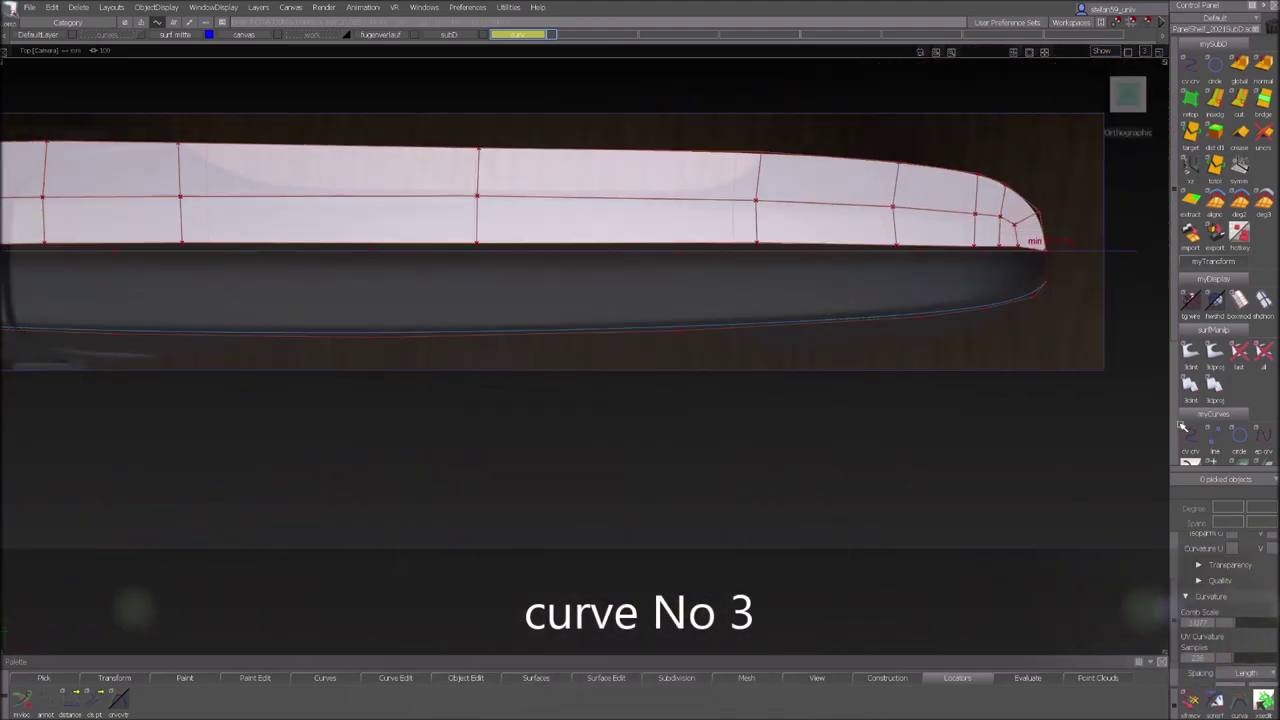
pyautogui.click(1187, 436)
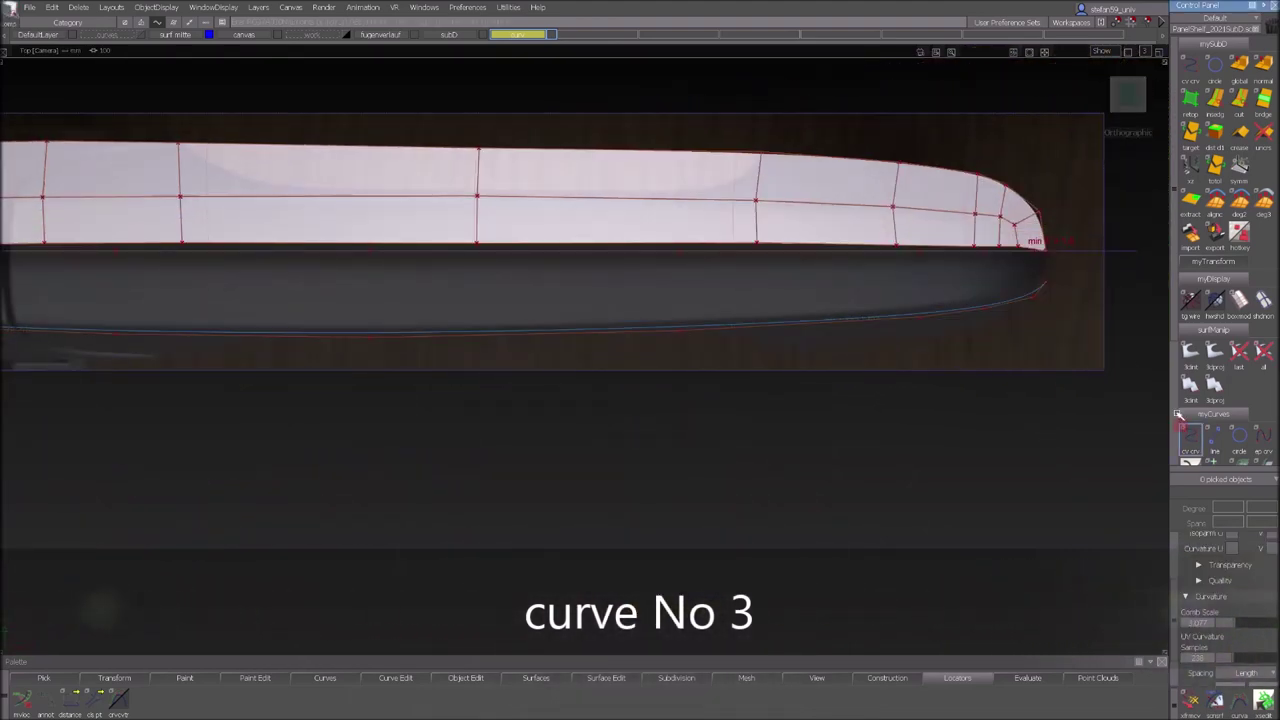
pyautogui.click(1051, 260)
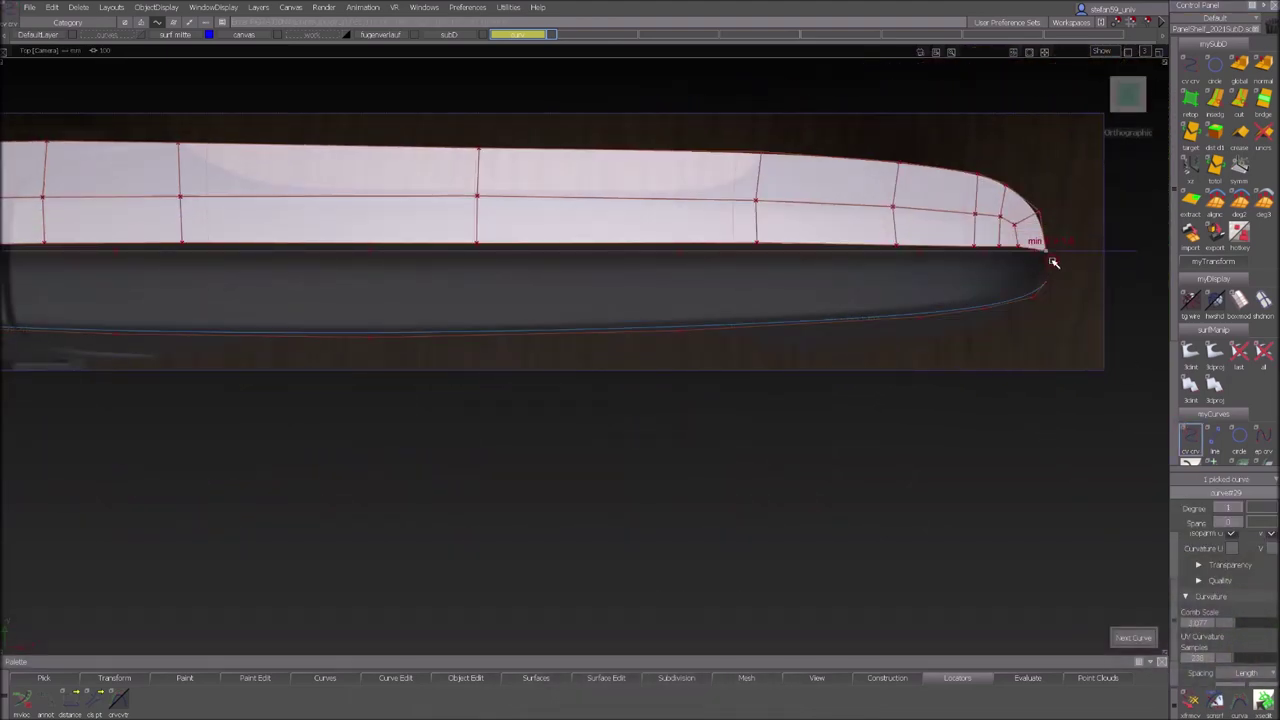
pyautogui.moveTo(1047, 308); pyautogui.dragTo(1056, 281)
pyautogui.click(1035, 310)
pyautogui.click(968, 325)
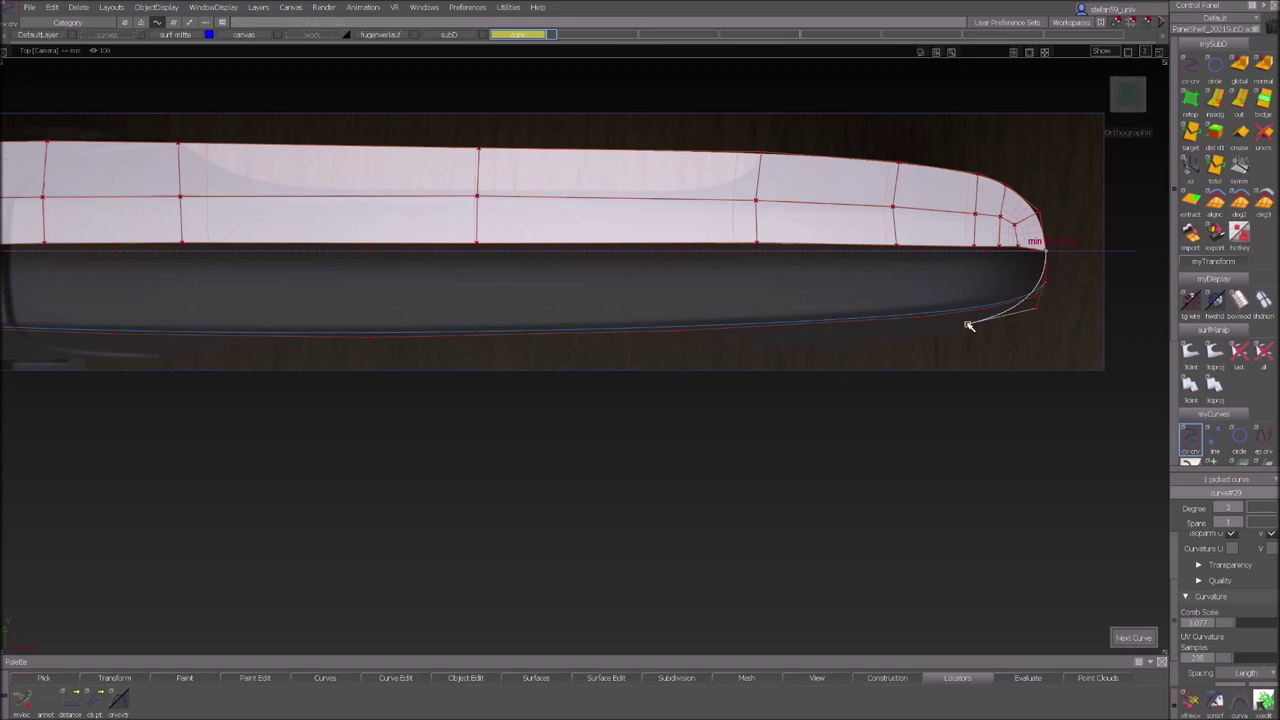
pyautogui.click(850, 336)
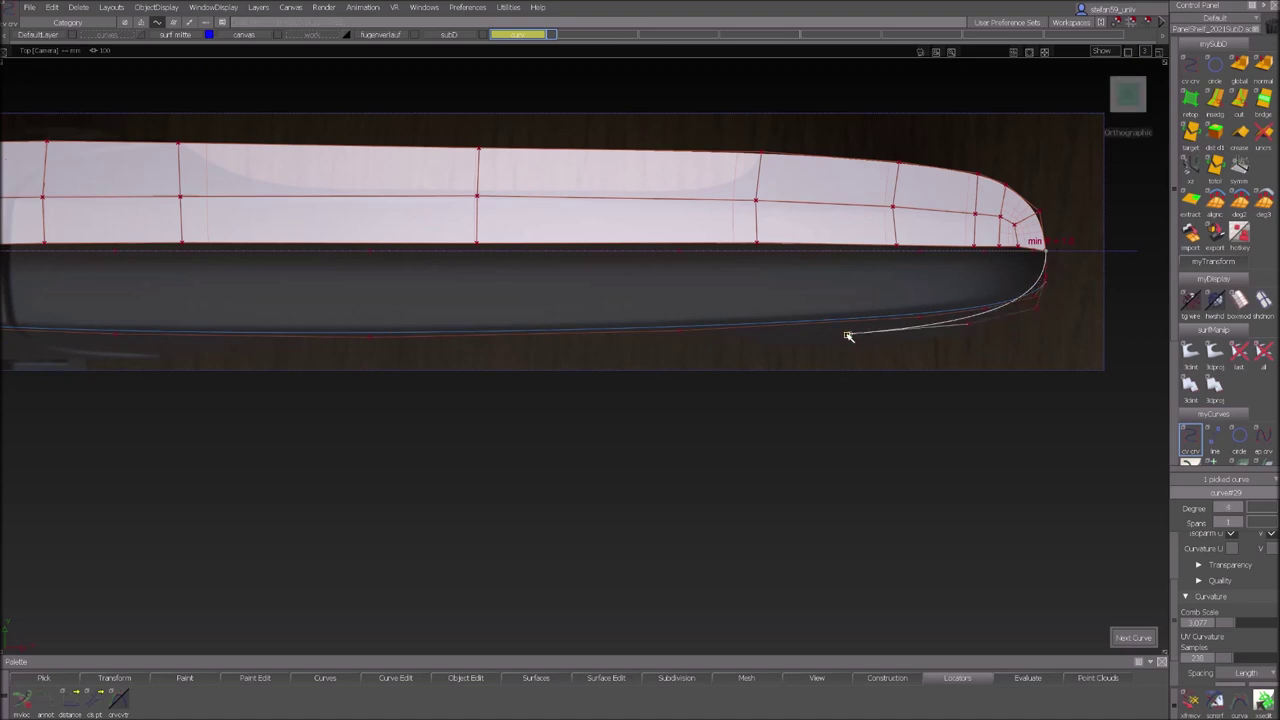
pyautogui.click(744, 347)
# Continue the CV curve along the outside of the handle's edge and round it into the tip nearest the parting gap.
pyautogui.keyDown('alt'); pyautogui.keyDown('shift'); pyautogui.moveTo(637, 330); pyautogui.dragTo(757, 312, button='middle'); pyautogui.keyUp('shift'); pyautogui.keyUp('alt')
pyautogui.keyDown('alt'); pyautogui.keyDown('shift'); pyautogui.moveTo(708, 337); pyautogui.dragTo(591, 357, button='right'); pyautogui.keyUp('shift'); pyautogui.keyUp('alt')
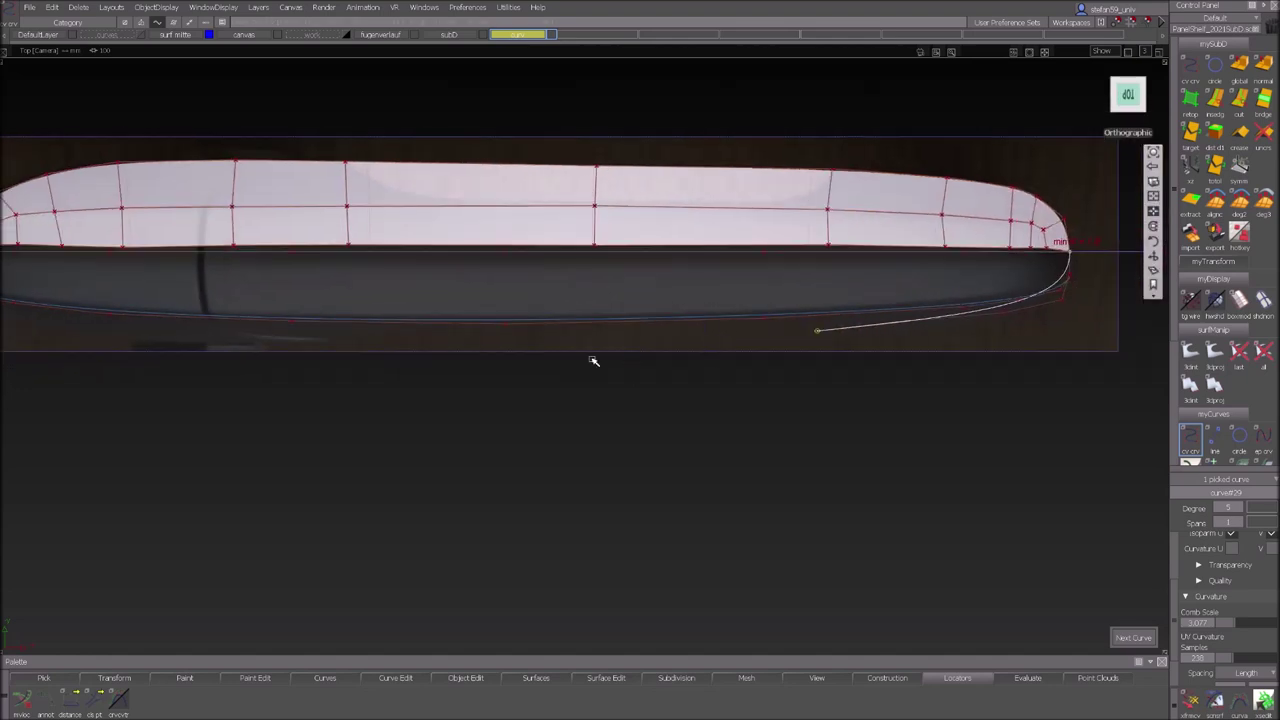
pyautogui.click(586, 338)
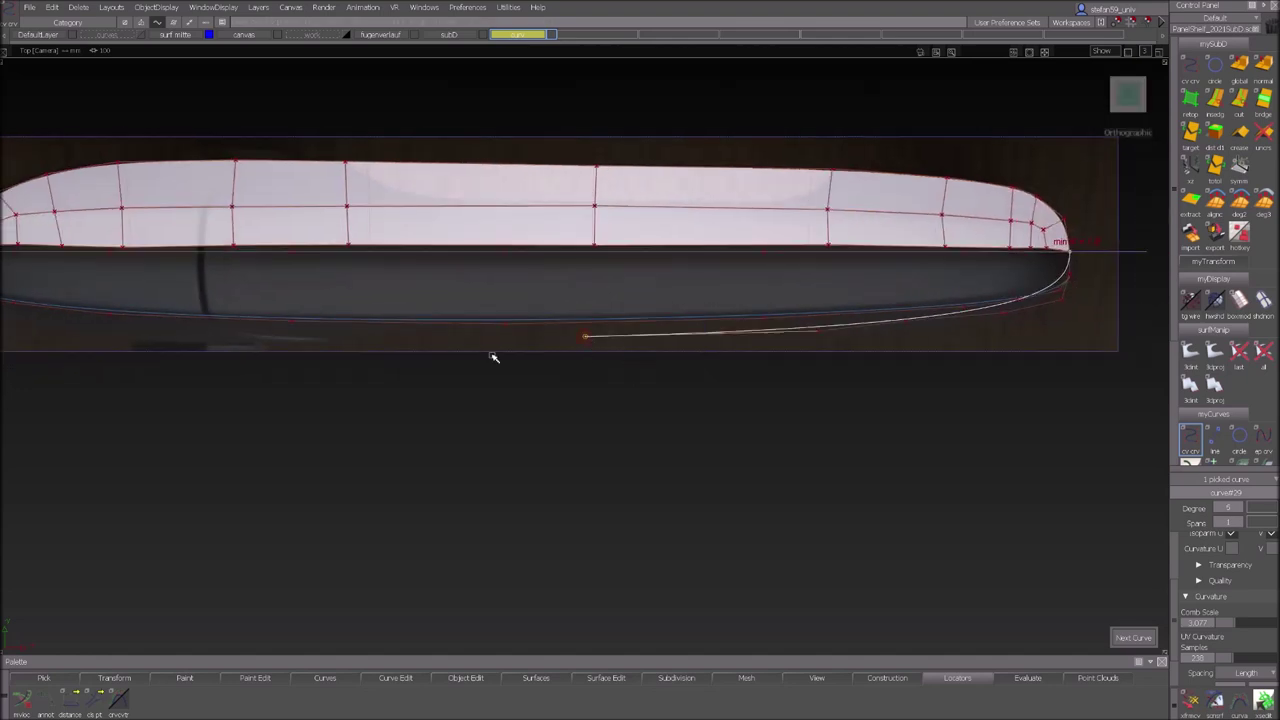
pyautogui.click(342, 341)
pyautogui.keyDown('alt'); pyautogui.keyDown('shift'); pyautogui.moveTo(354, 372); pyautogui.dragTo(694, 416, button='middle'); pyautogui.keyUp('shift'); pyautogui.keyUp('alt')
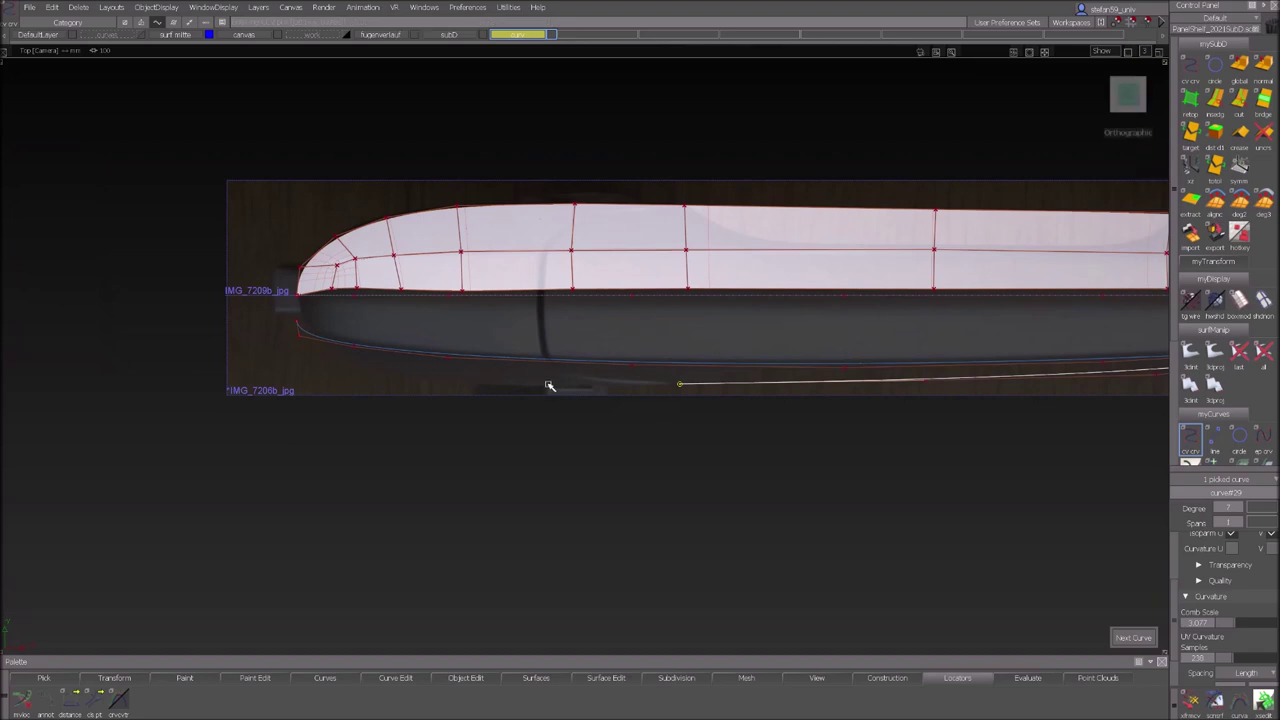
pyautogui.click(547, 384)
pyautogui.click(398, 377)
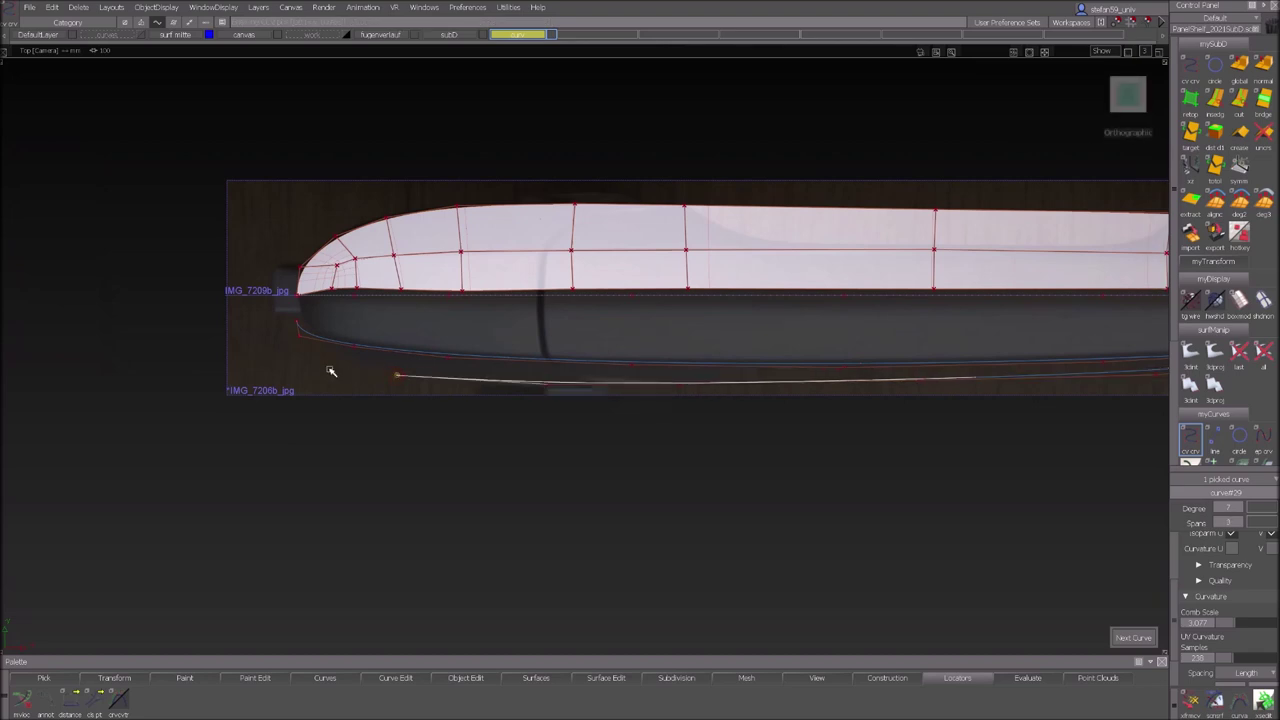
pyautogui.click(323, 351)
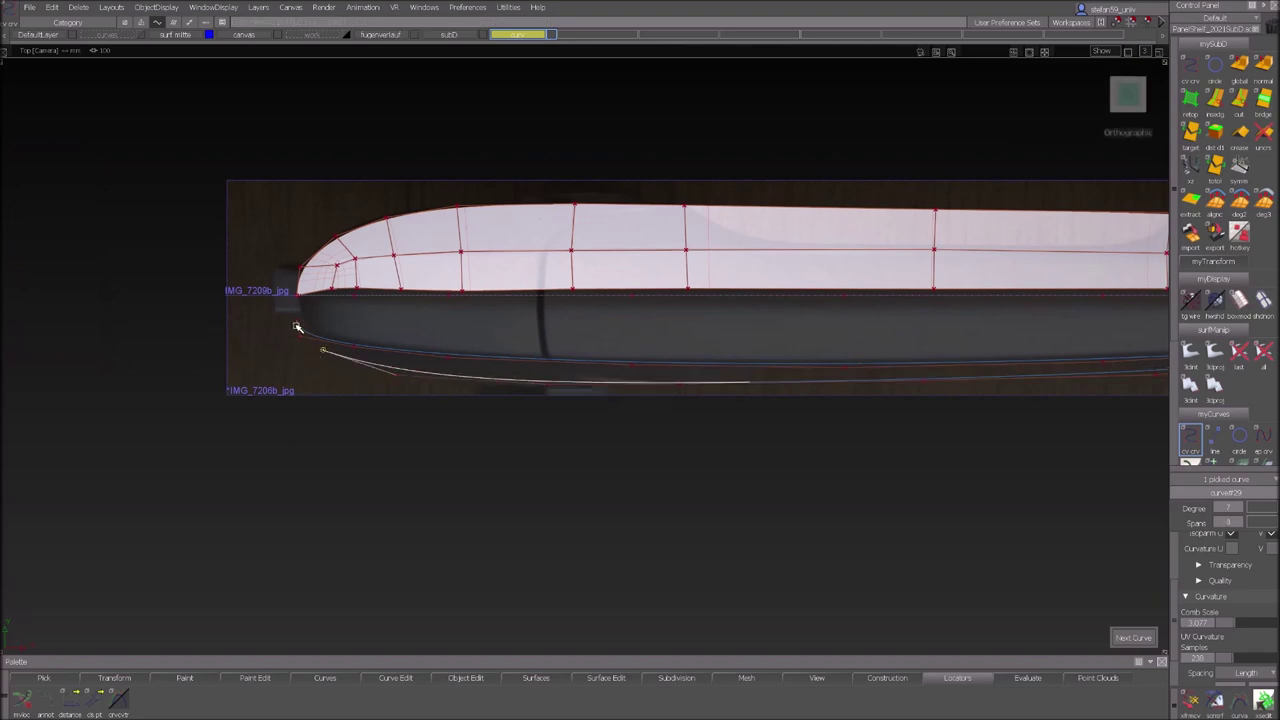
pyautogui.click(297, 329)
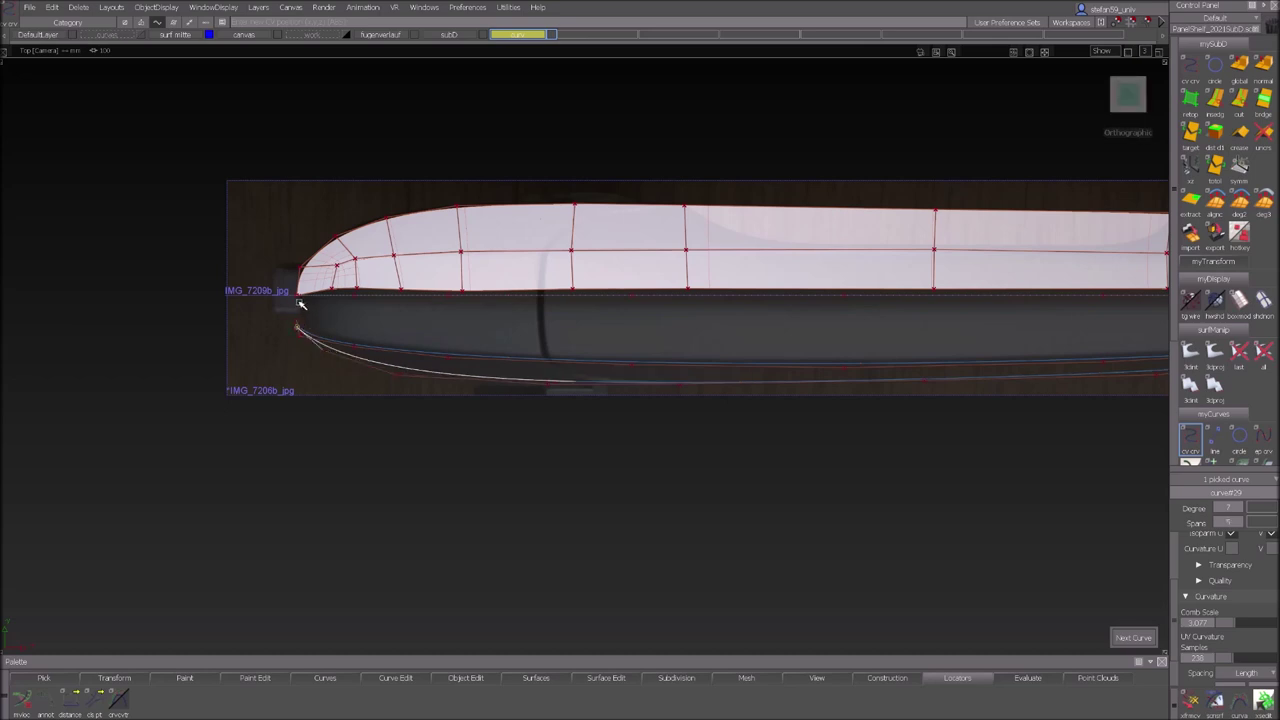
pyautogui.click(299, 303)
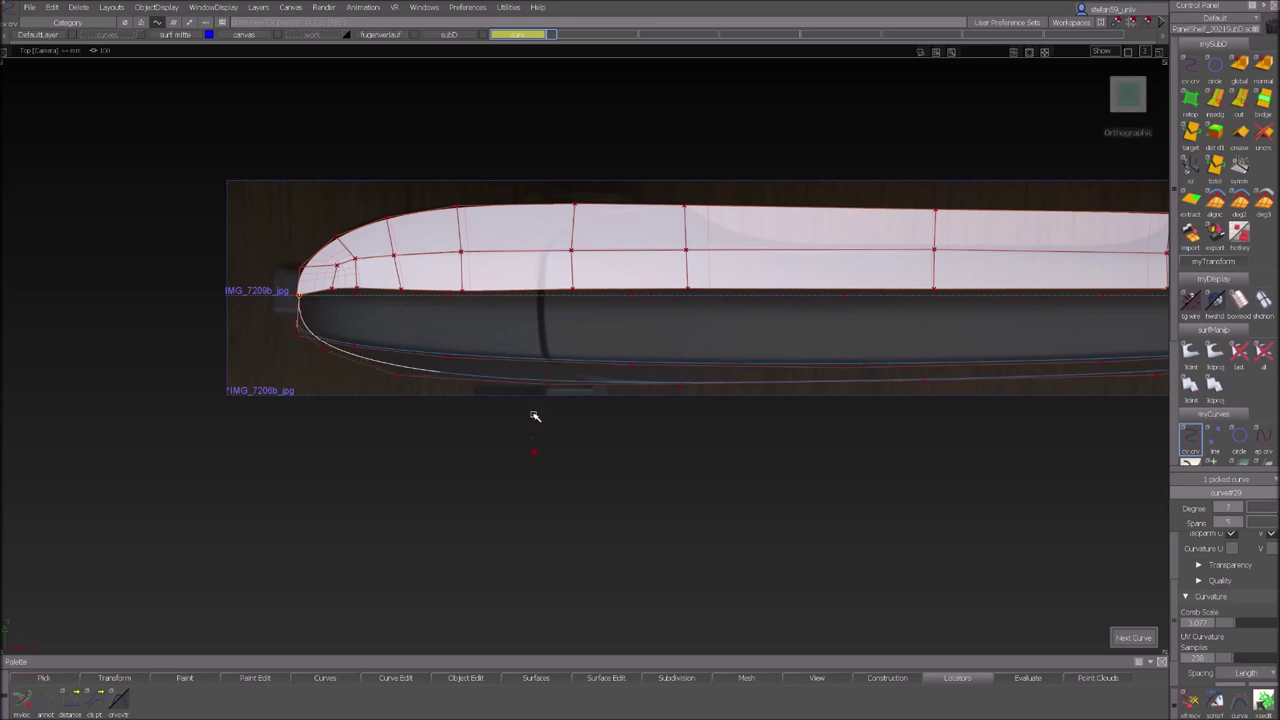
pyautogui.keyDown('ctrl'); pyautogui.keyDown('shift'); pyautogui.moveTo(534, 415); pyautogui.dragTo(534, 400); pyautogui.keyUp('shift'); pyautogui.keyUp('ctrl')
# Snap the new base curve's last control point onto the silhouette curve's end at the tip nearest the parting gap.
pyautogui.keyDown('alt'); pyautogui.keyDown('shift'); pyautogui.moveTo(643, 393); pyautogui.dragTo(646, 431, button='right'); pyautogui.keyUp('shift'); pyautogui.keyUp('alt')
pyautogui.moveTo(677, 447)
pyautogui.keyDown('alt'); pyautogui.keyDown('shift'); pyautogui.mouseDown()
pyautogui.moveTo(655, 284)
pyautogui.moveTo(609, 434)
pyautogui.moveTo(829, 349)
pyautogui.moveTo(755, 416)
pyautogui.moveTo(694, 386)
pyautogui.mouseUp(); pyautogui.keyUp('shift'); pyautogui.keyUp('alt')
pyautogui.moveTo(829, 406)
pyautogui.keyDown('ctrl'); pyautogui.keyDown('shift'); pyautogui.mouseDown()
pyautogui.moveTo(832, 428)
pyautogui.moveTo(866, 425)
pyautogui.mouseUp(); pyautogui.keyUp('shift'); pyautogui.keyUp('ctrl')
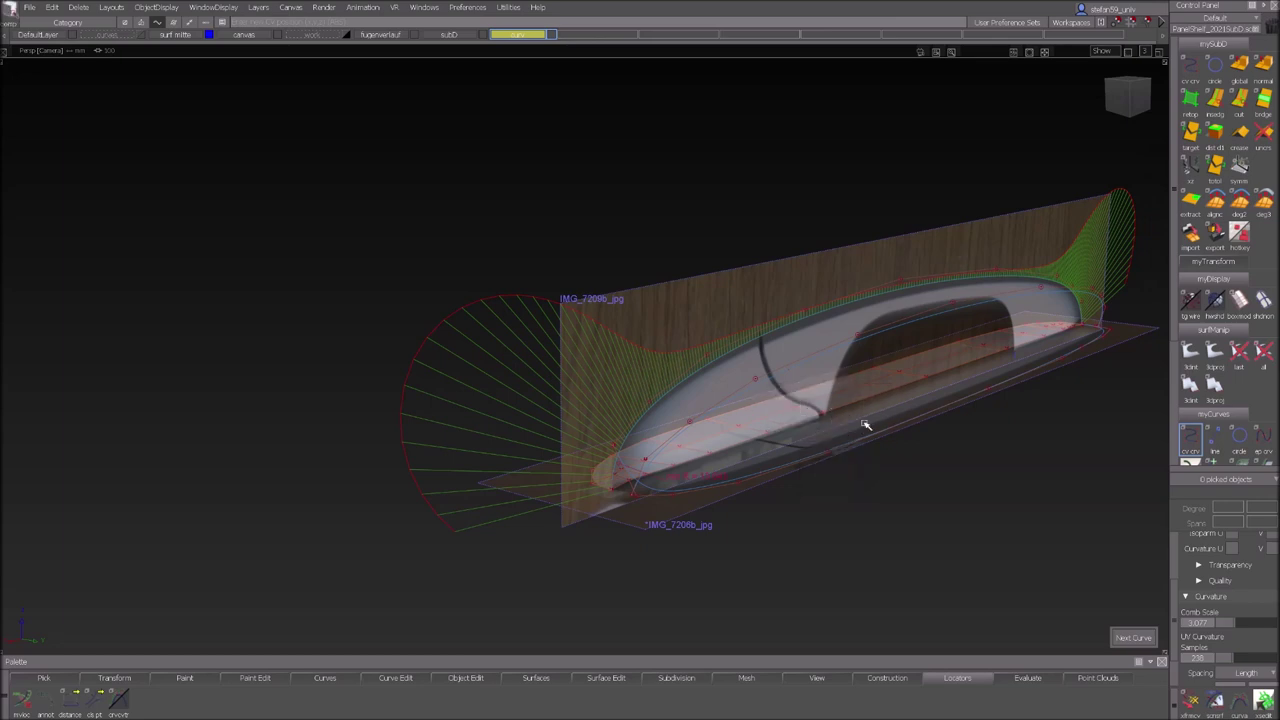
pyautogui.click(888, 455)
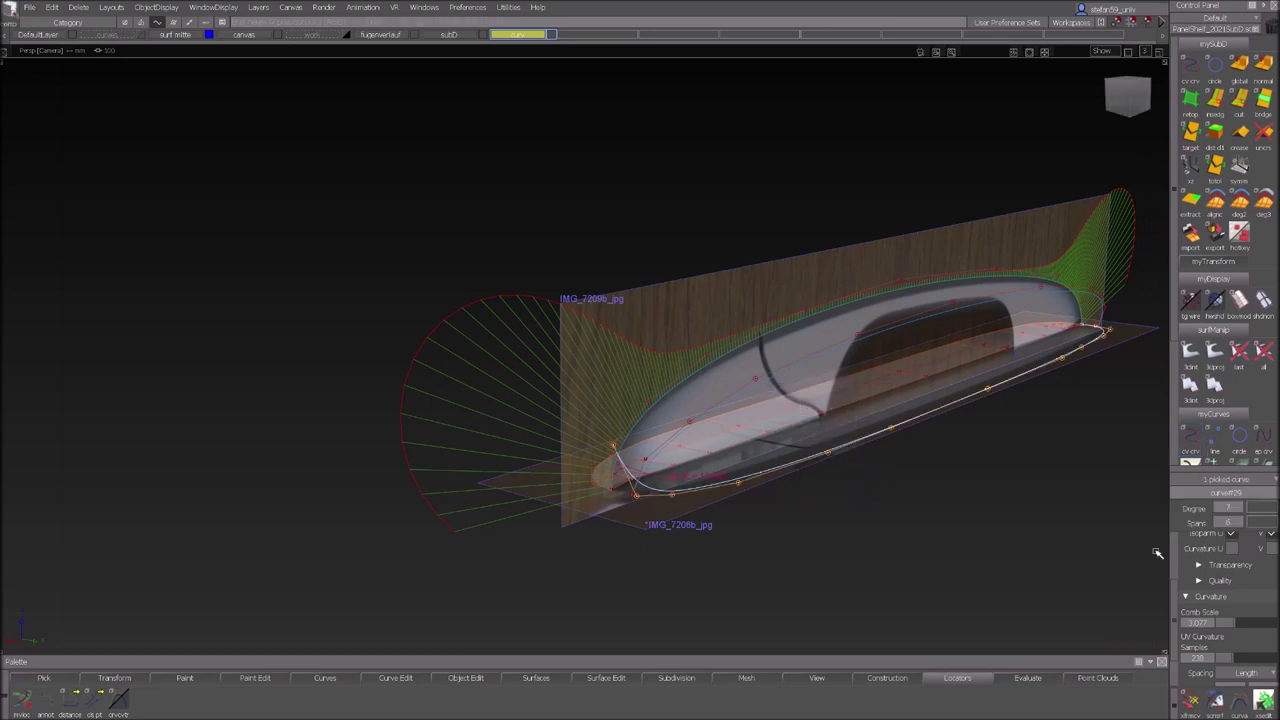
pyautogui.keyDown('ctrl'); pyautogui.keyDown('shift'); pyautogui.moveTo(599, 458); pyautogui.dragTo(636, 398); pyautogui.keyUp('shift'); pyautogui.keyUp('ctrl')
pyautogui.click(629, 483)
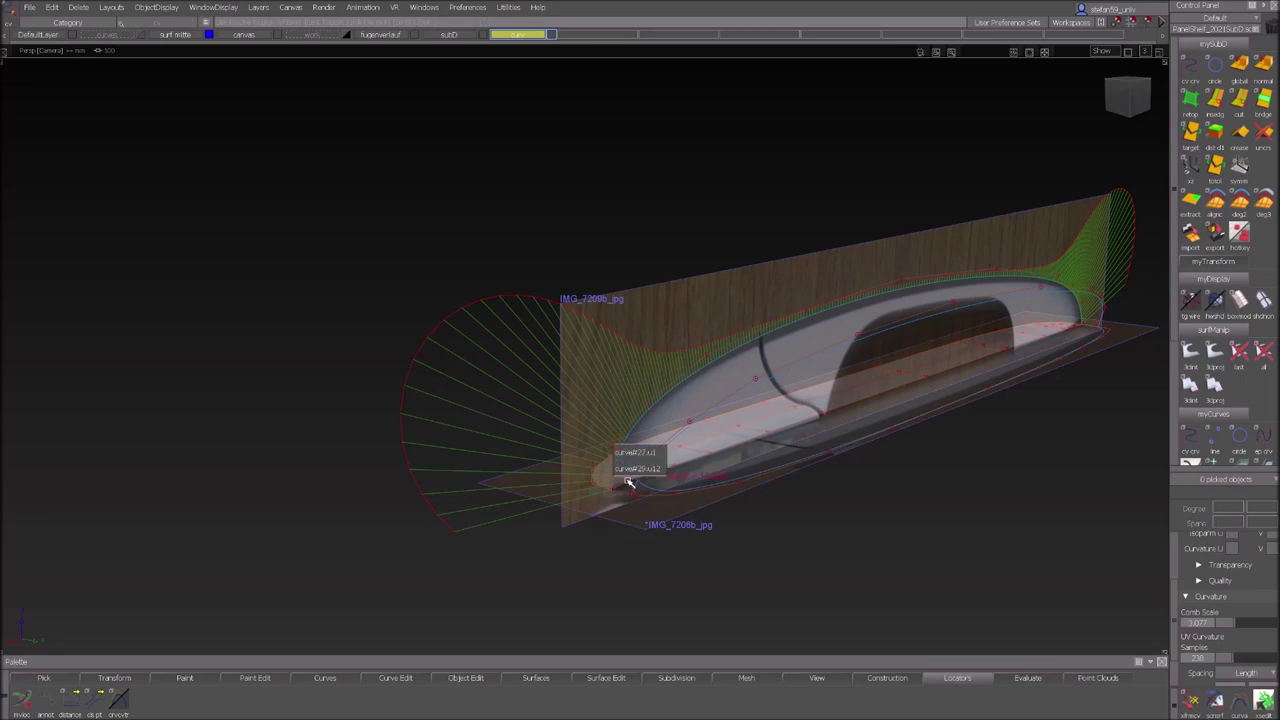
pyautogui.click(632, 467)
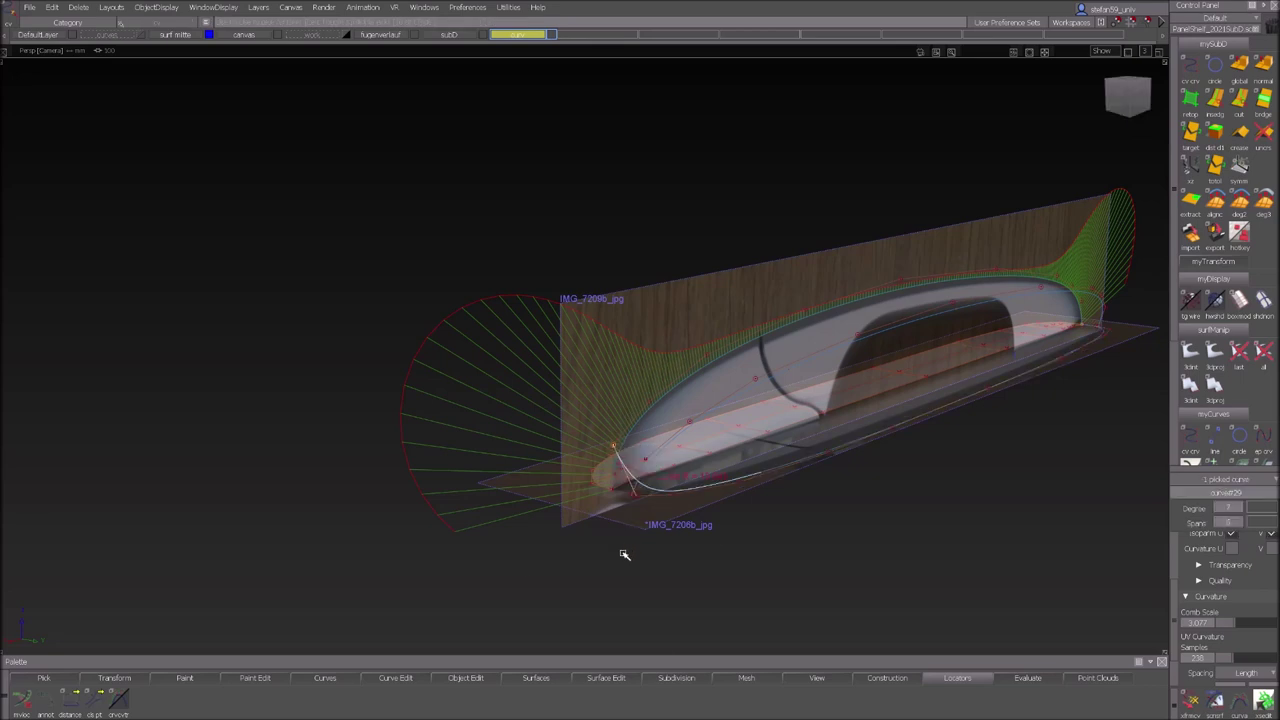
pyautogui.rightClick(623, 552)
pyautogui.keyDown('ctrl'); pyautogui.keyDown('shift'); pyautogui.moveTo(623, 553); pyautogui.dragTo(625, 574, button='right'); pyautogui.keyUp('shift'); pyautogui.keyUp('ctrl')
pyautogui.keyDown('ctrl'); pyautogui.click(620, 502); pyautogui.keyUp('ctrl')
# Turn on the U curvature comb for the new base curve.
pyautogui.keyDown('ctrl'); pyautogui.keyDown('shift'); pyautogui.moveTo(652, 542); pyautogui.dragTo(720, 522); pyautogui.keyUp('shift'); pyautogui.keyUp('ctrl')
pyautogui.keyDown('alt'); pyautogui.keyDown('shift'); pyautogui.moveTo(882, 477); pyautogui.dragTo(855, 450, button='right'); pyautogui.keyUp('shift'); pyautogui.keyUp('alt')
pyautogui.keyDown('alt'); pyautogui.keyDown('shift'); pyautogui.moveTo(855, 450); pyautogui.dragTo(846, 480); pyautogui.keyUp('shift'); pyautogui.keyUp('alt')
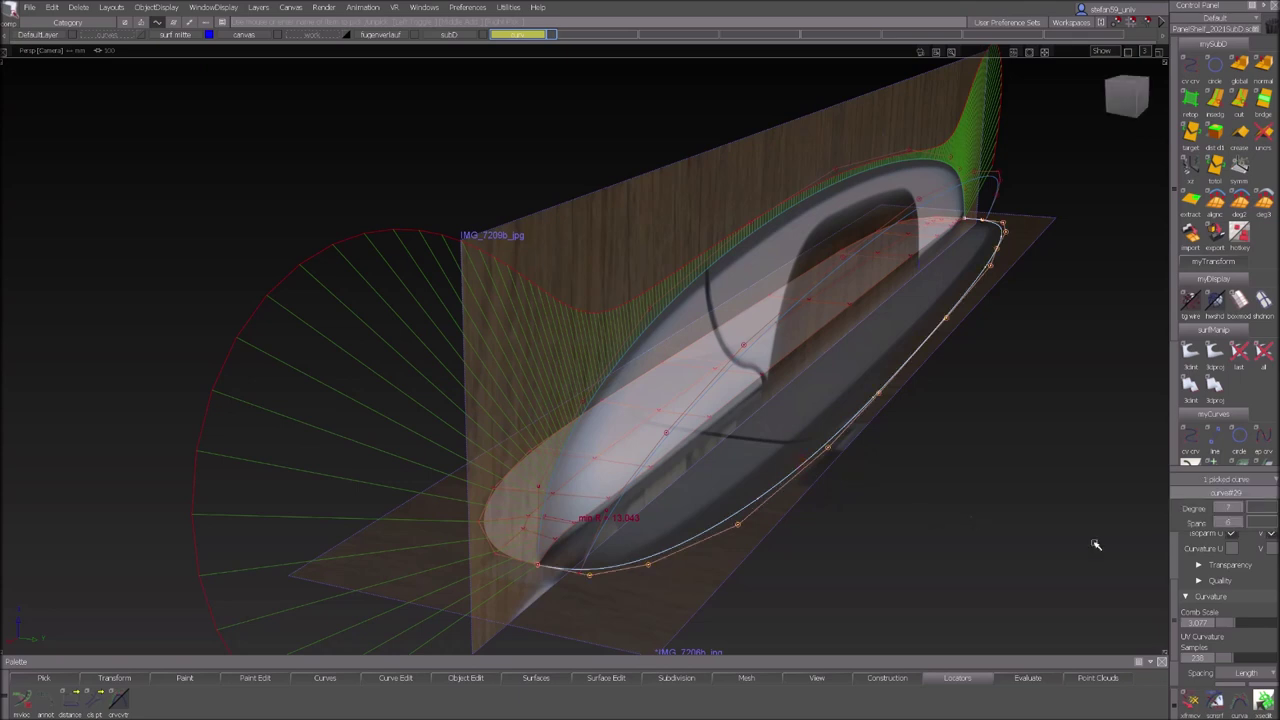
pyautogui.scroll(2, 1183, 597)
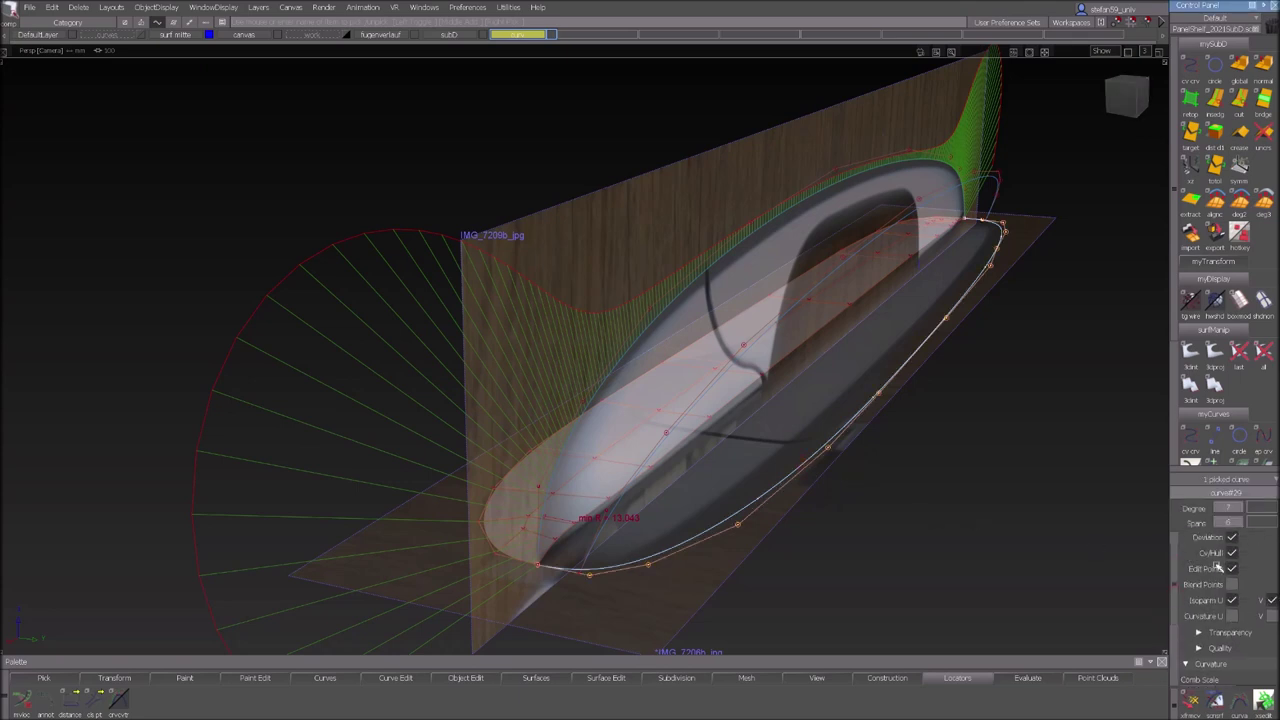
pyautogui.click(1233, 616)
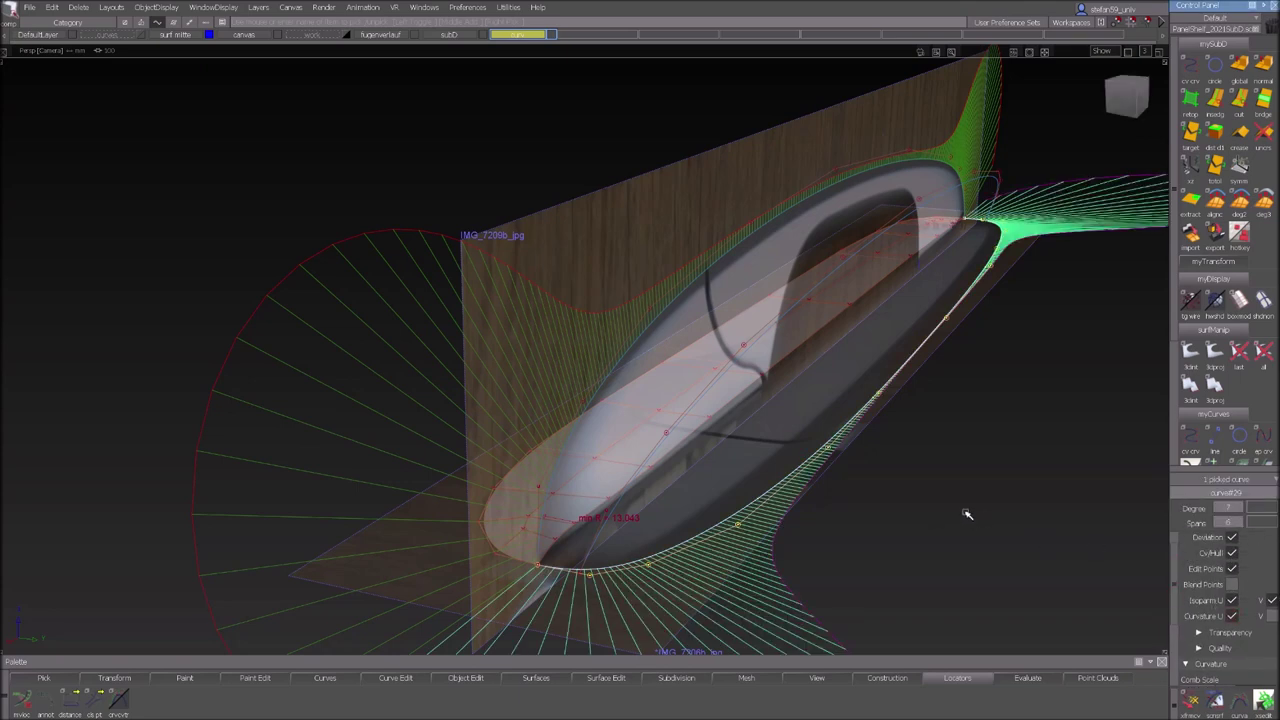
# Examine how the tilted side curve lines up with the new base curve along the handle's outer edge.
pyautogui.keyDown('alt'); pyautogui.keyDown('shift'); pyautogui.moveTo(966, 514); pyautogui.dragTo(740, 560); pyautogui.keyUp('shift'); pyautogui.keyUp('alt')
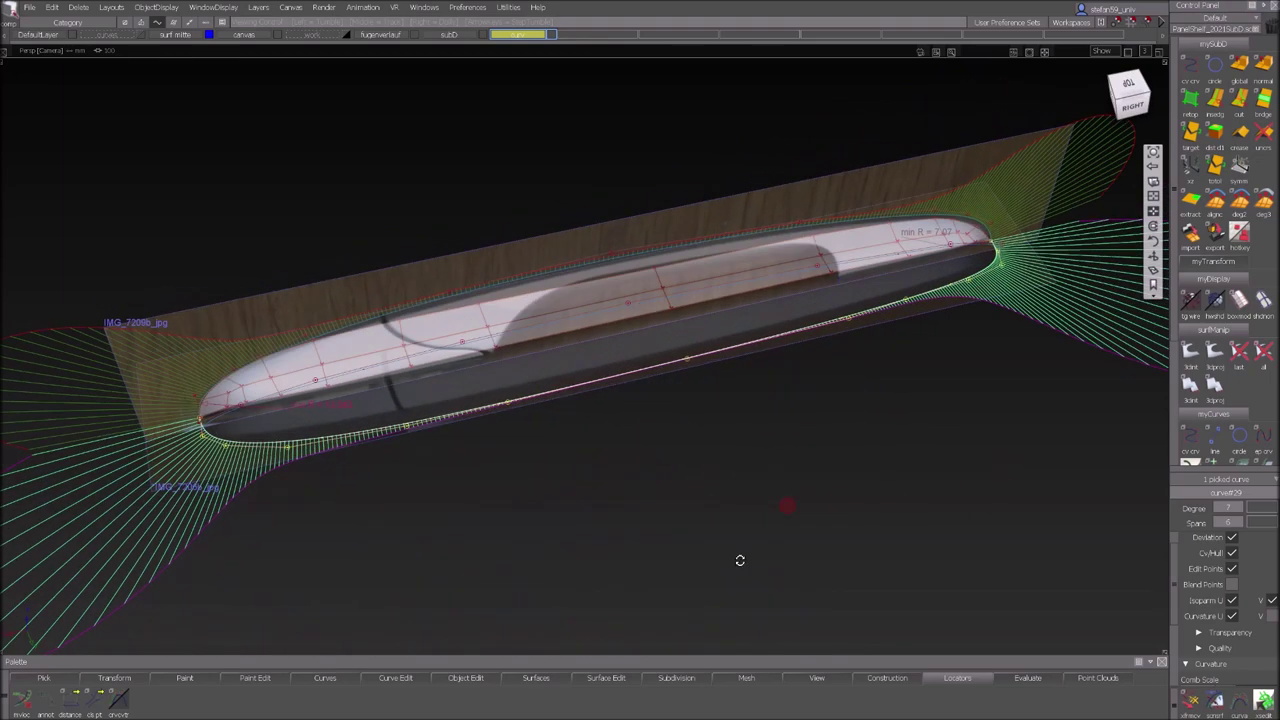
pyautogui.keyDown('alt'); pyautogui.keyDown('shift'); pyautogui.moveTo(890, 464); pyautogui.dragTo(762, 595); pyautogui.keyUp('shift'); pyautogui.keyUp('alt')
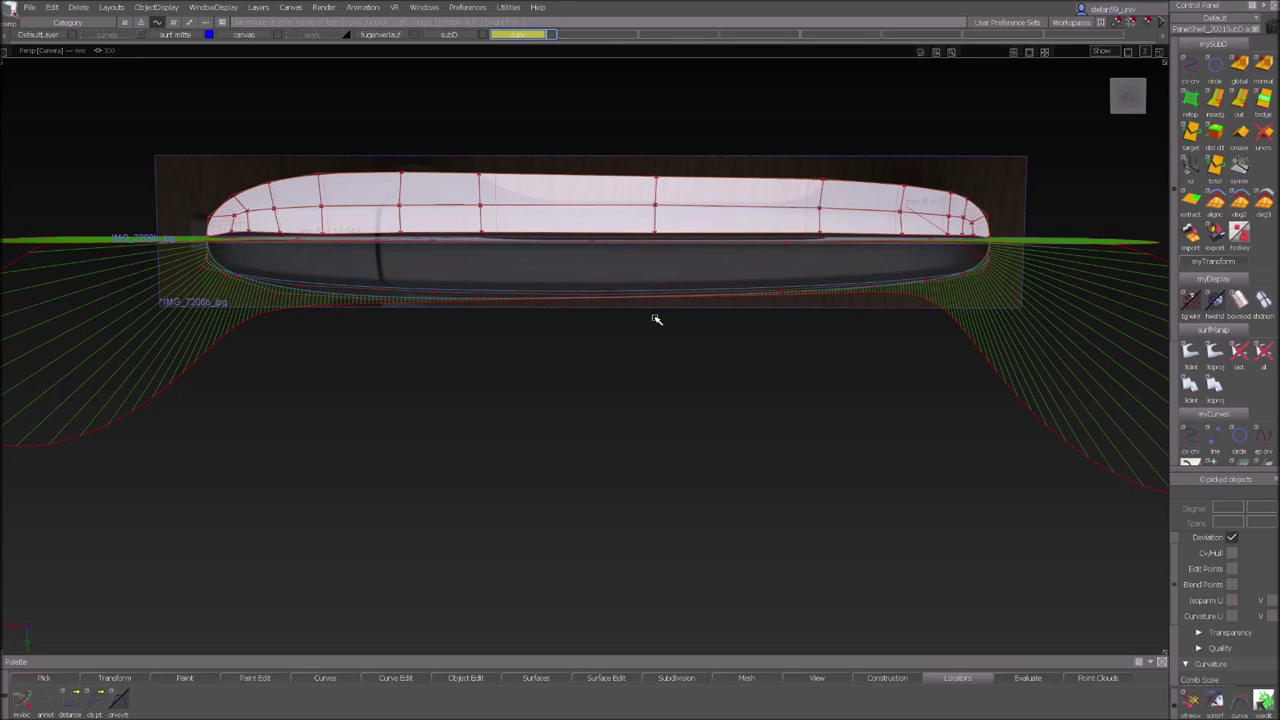
pyautogui.keyDown('ctrl'); pyautogui.keyDown('shift'); pyautogui.click(660, 337); pyautogui.keyUp('shift'); pyautogui.keyUp('ctrl')
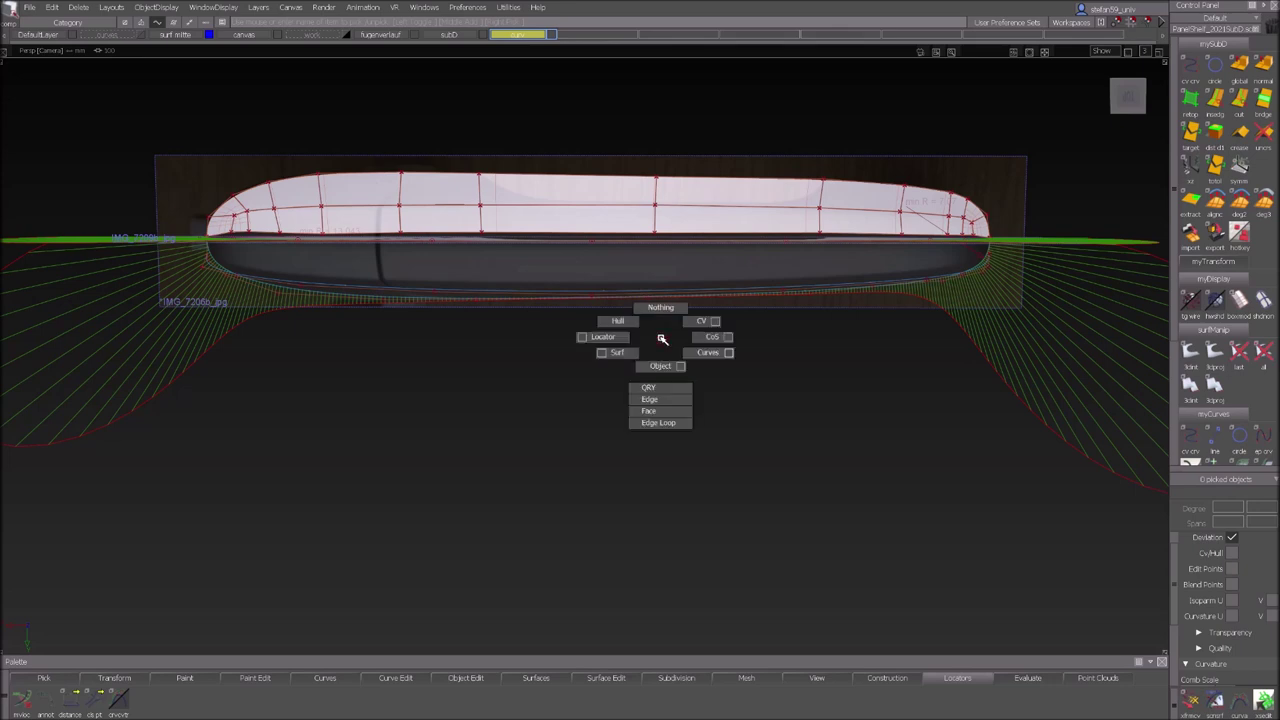
pyautogui.keyDown('ctrl'); pyautogui.keyDown('shift'); pyautogui.moveTo(675, 345); pyautogui.dragTo(708, 352); pyautogui.keyUp('shift'); pyautogui.keyUp('ctrl')
pyautogui.moveTo(644, 279); pyautogui.dragTo(653, 338)
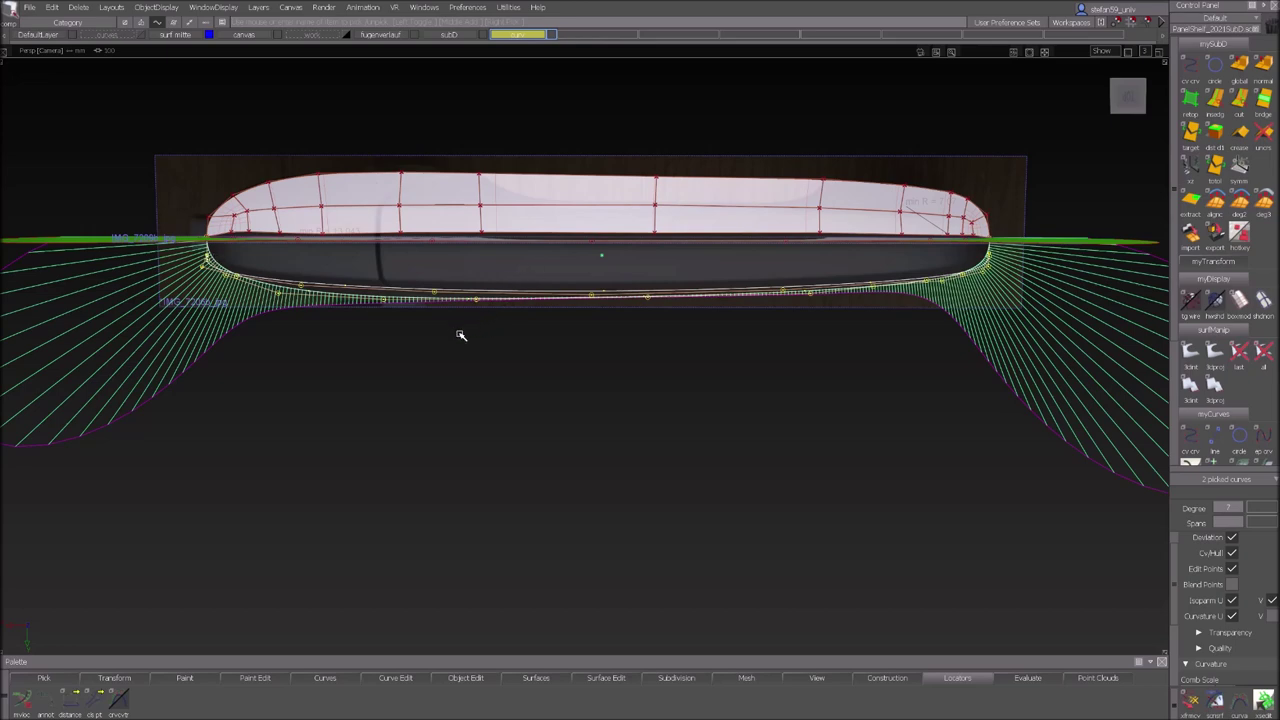
pyautogui.keyDown('ctrl'); pyautogui.keyDown('shift'); pyautogui.moveTo(440, 390); pyautogui.dragTo(423, 357); pyautogui.keyUp('shift'); pyautogui.keyUp('ctrl')
pyautogui.keyDown('alt'); pyautogui.keyDown('shift'); pyautogui.moveTo(423, 357); pyautogui.dragTo(426, 446, button='middle'); pyautogui.keyUp('shift'); pyautogui.keyUp('alt')
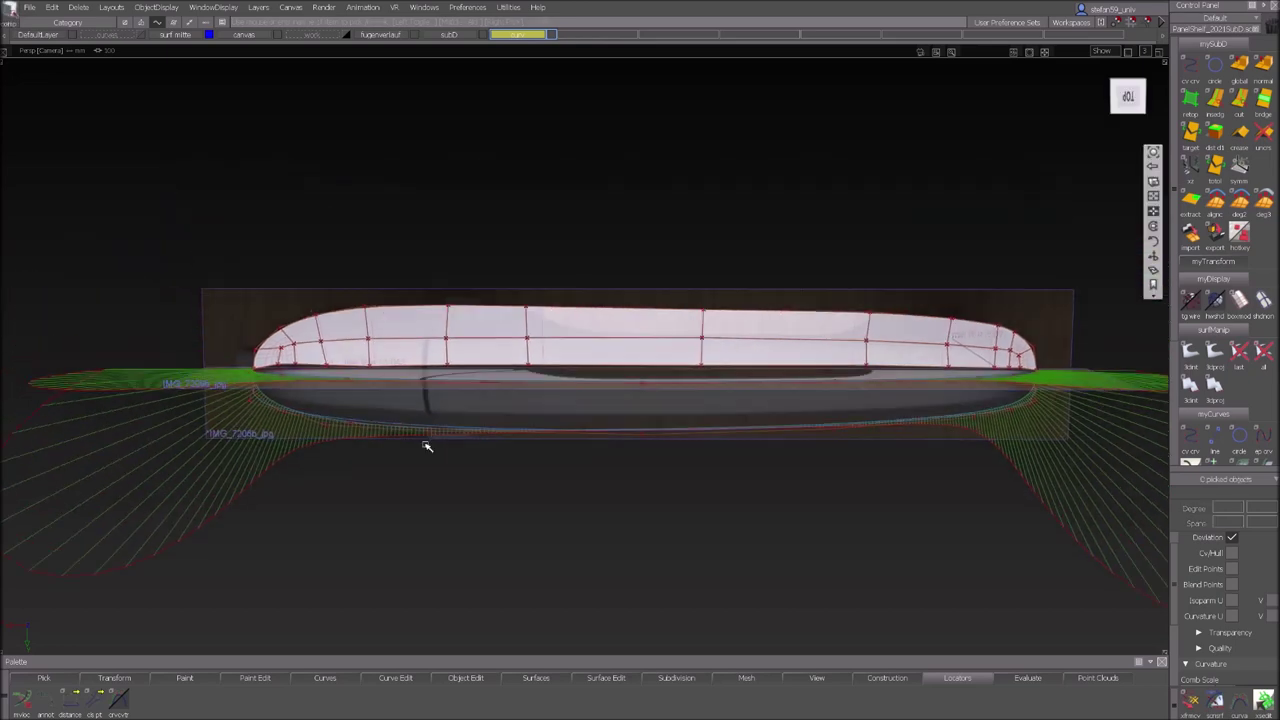
# Use Stretch Curve to snap the tilted side curve's end at the tip nearest the parting gap onto the base curve.
pyautogui.keyDown('alt'); pyautogui.keyDown('shift'); pyautogui.moveTo(426, 446); pyautogui.dragTo(200, 460, button='right'); pyautogui.keyUp('shift'); pyautogui.keyUp('alt')
pyautogui.click(144, 464)
pyautogui.click(145, 465)
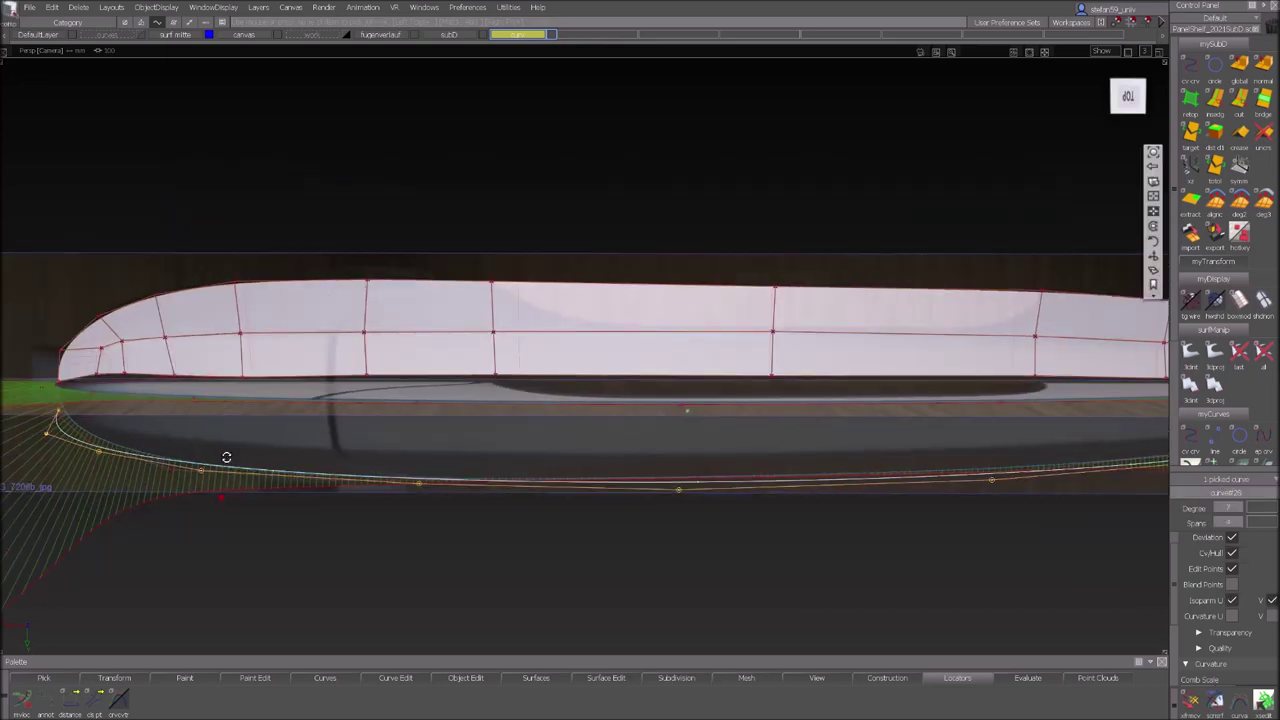
pyautogui.keyDown('alt'); pyautogui.keyDown('shift'); pyautogui.moveTo(226, 457); pyautogui.dragTo(437, 405); pyautogui.keyUp('shift'); pyautogui.keyUp('alt')
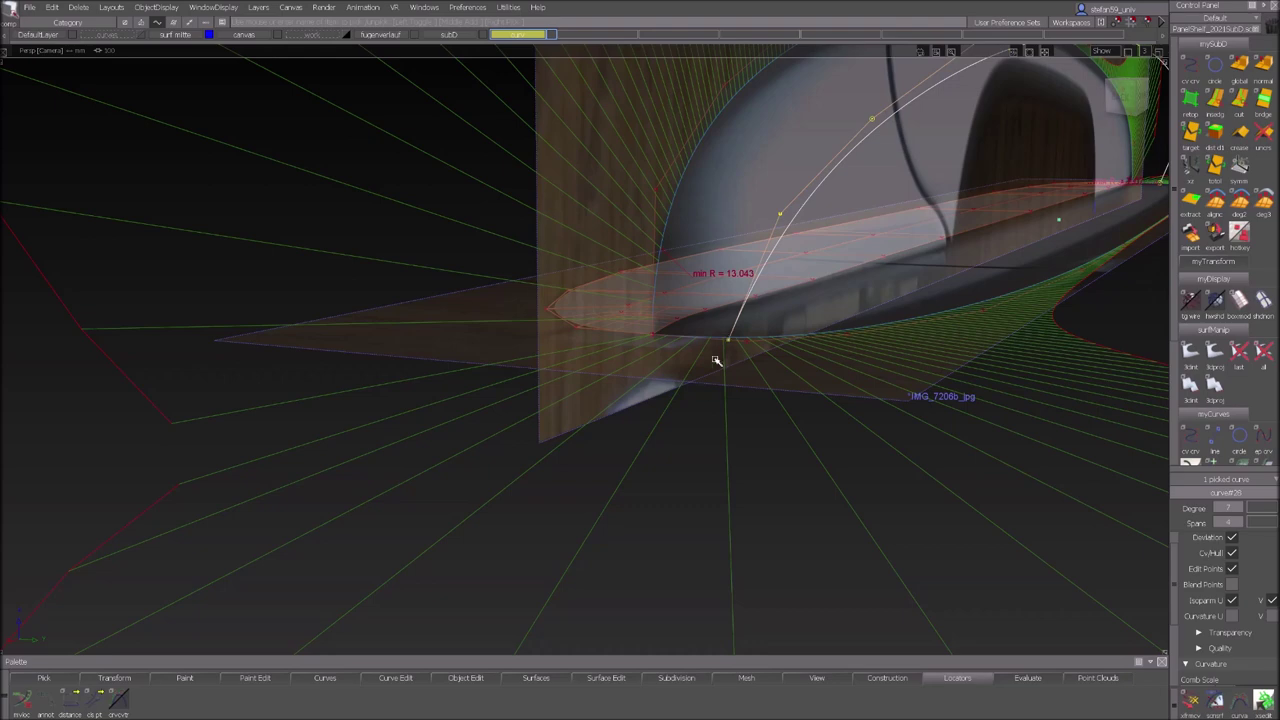
pyautogui.keyDown('alt'); pyautogui.keyDown('shift'); pyautogui.moveTo(720, 349); pyautogui.dragTo(686, 374); pyautogui.keyUp('shift'); pyautogui.keyUp('alt')
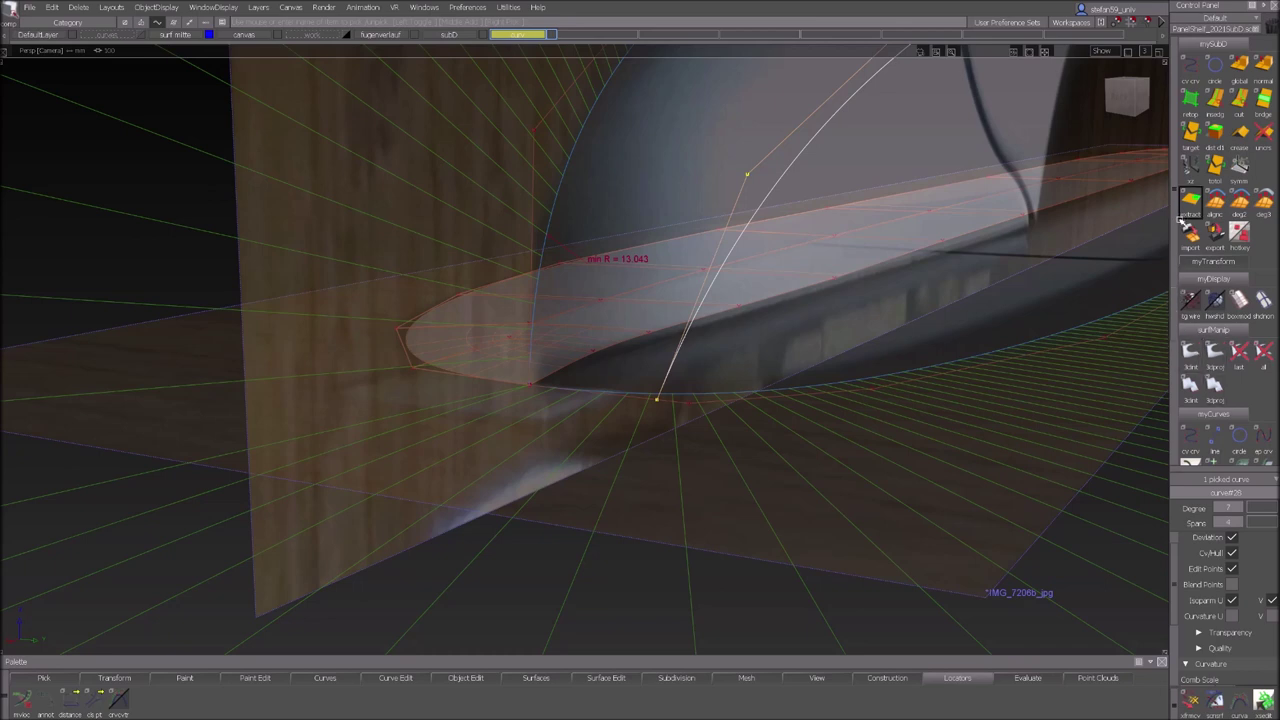
pyautogui.scroll(-3, 1210, 300)
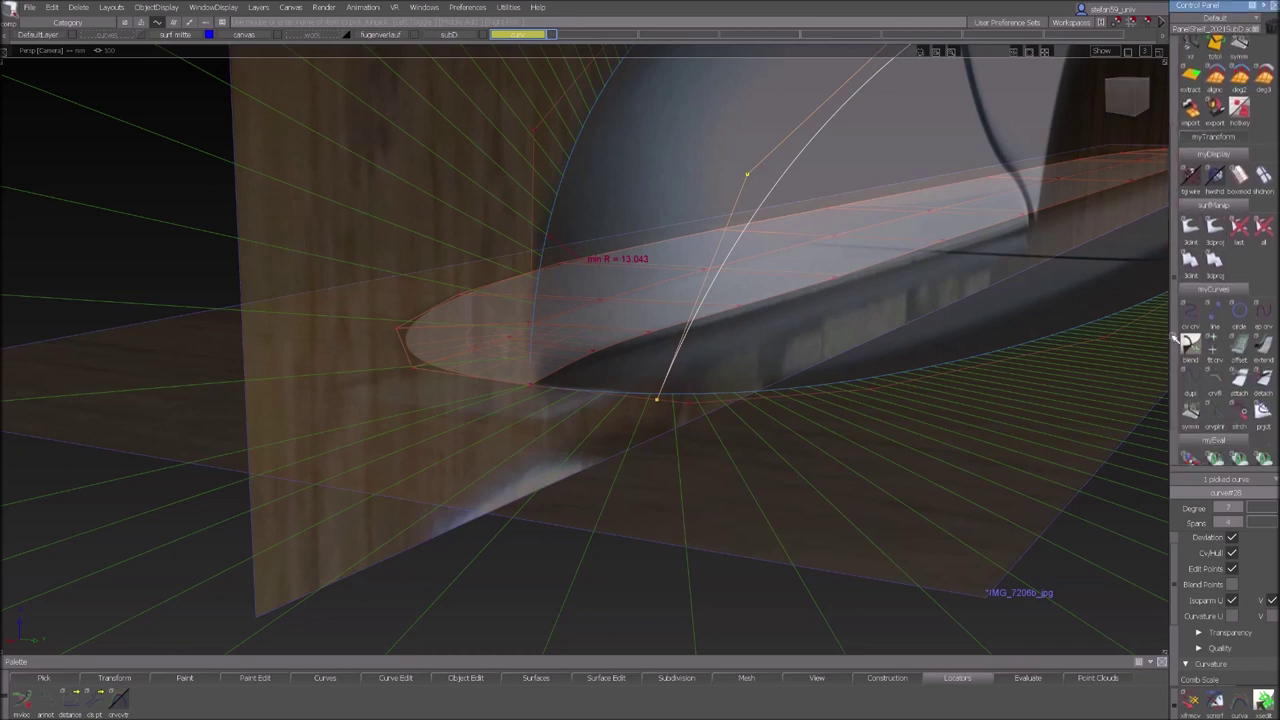
pyautogui.click(1239, 400)
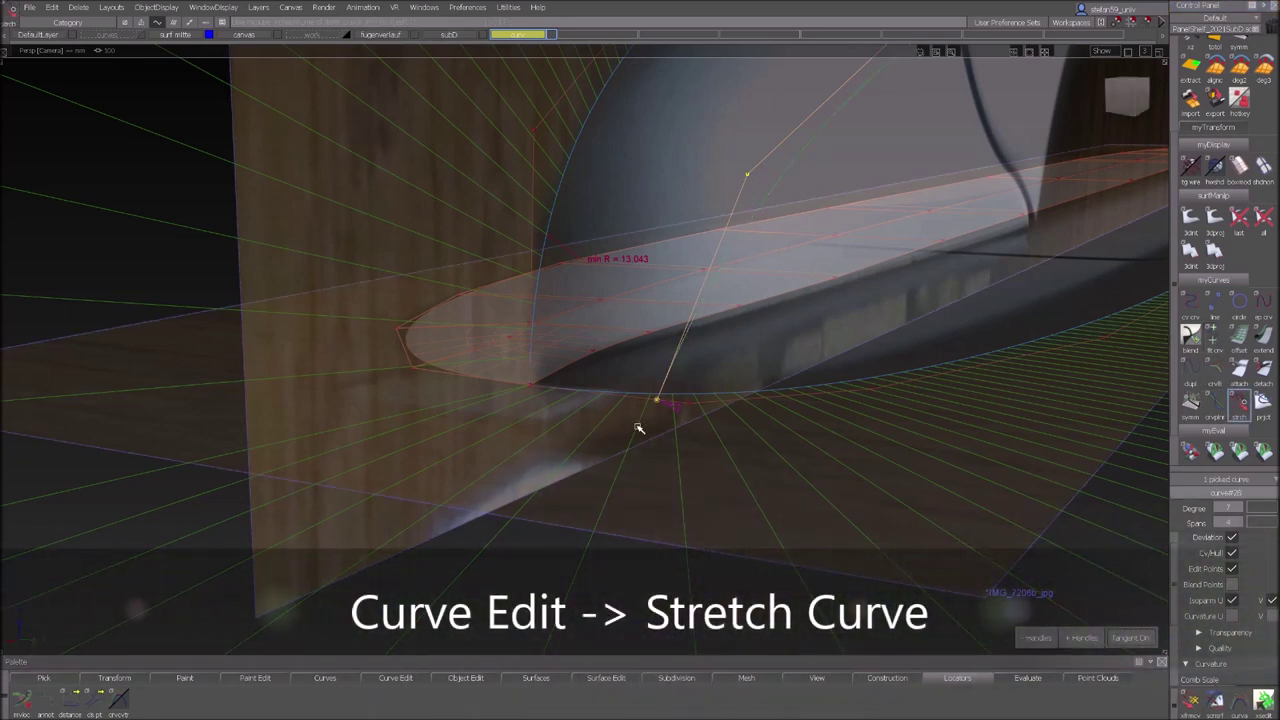
pyautogui.click(660, 400)
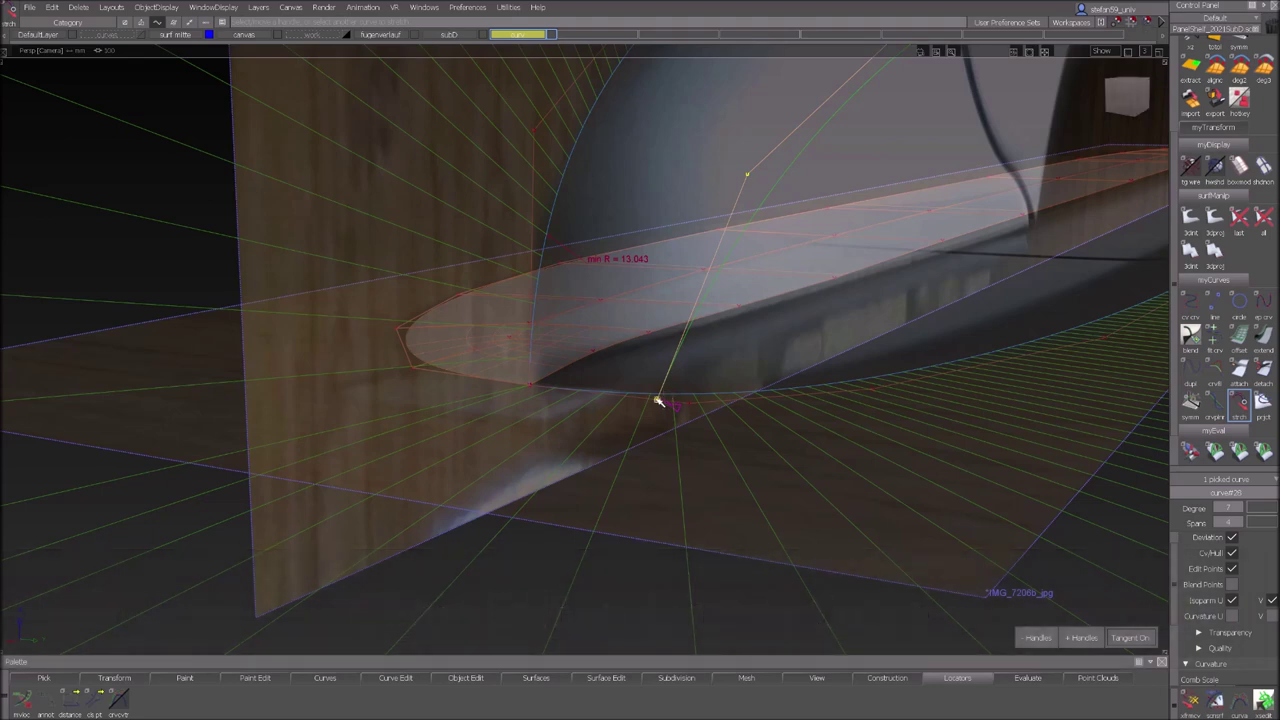
pyautogui.moveTo(658, 400); pyautogui.dragTo(672, 395)
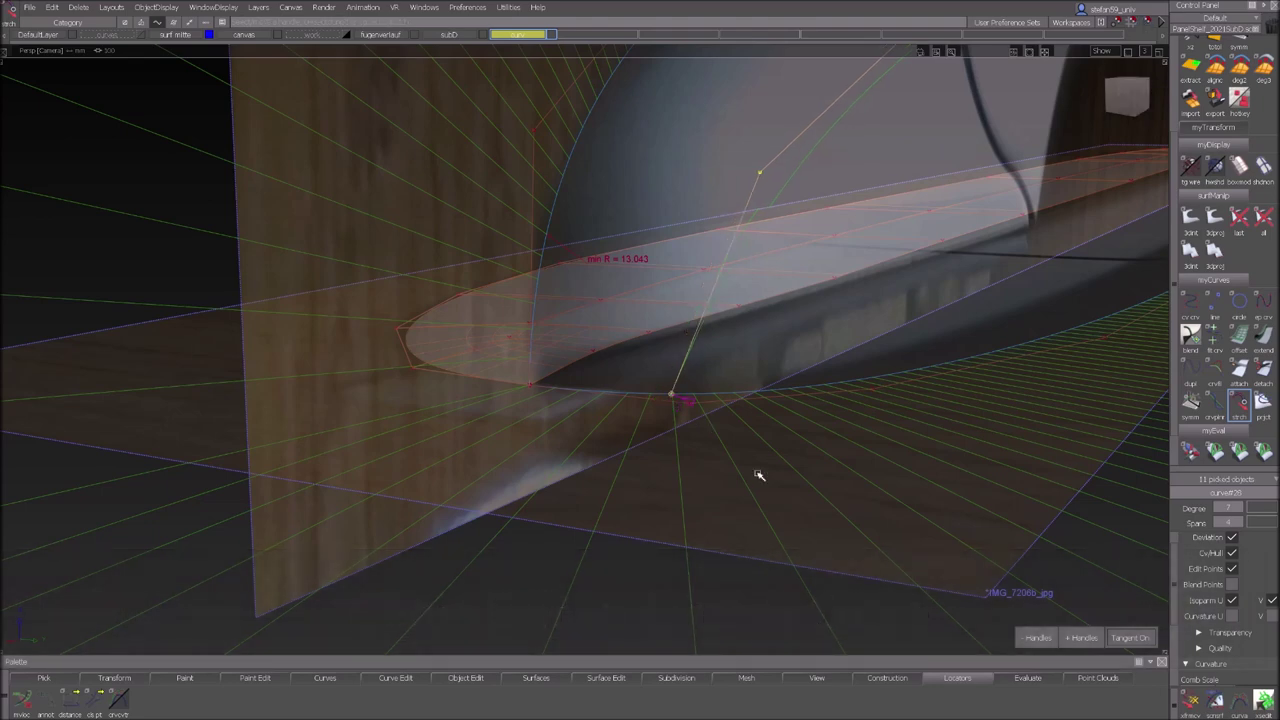
# Stretch the tilted side curve's other end, at the tip farthest from the parting gap, onto the base curve and deselect it.
pyautogui.keyDown('alt'); pyautogui.keyDown('shift'); pyautogui.moveTo(897, 380); pyautogui.dragTo(769, 402); pyautogui.keyUp('shift'); pyautogui.keyUp('alt')
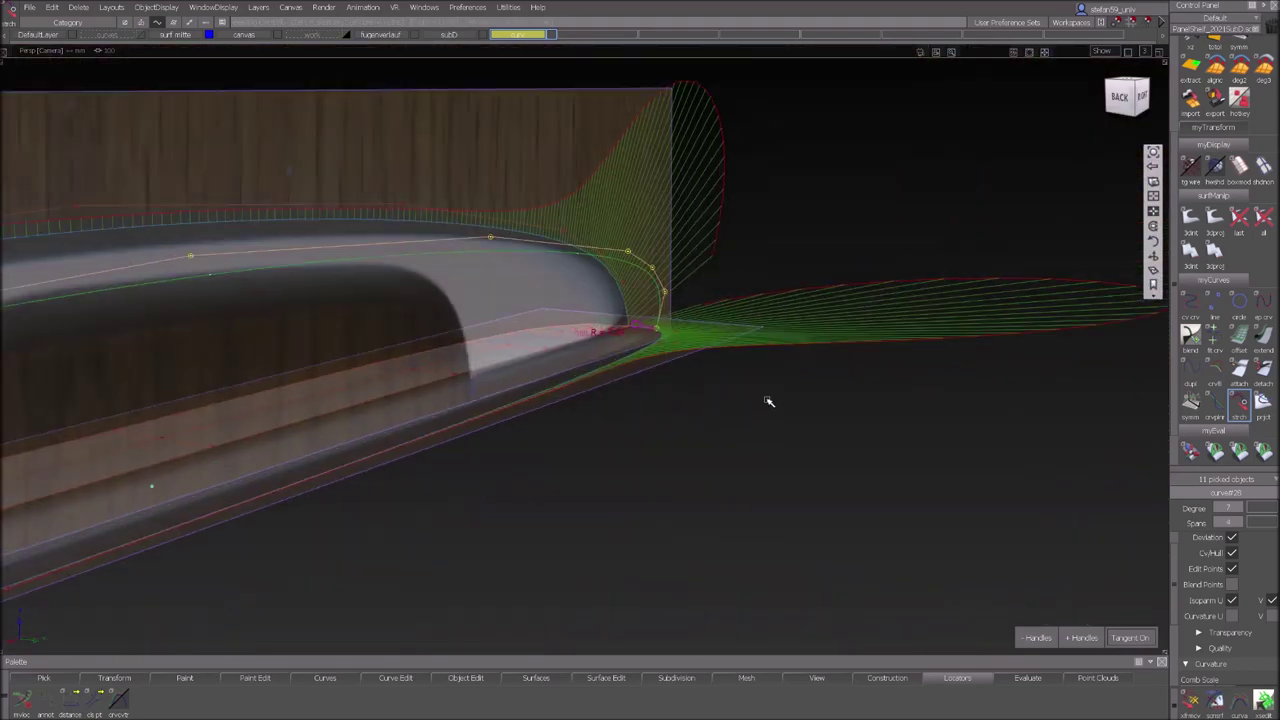
pyautogui.click(660, 336)
pyautogui.keyDown('alt'); pyautogui.keyDown('shift'); pyautogui.moveTo(750, 416); pyautogui.dragTo(766, 323, button='right'); pyautogui.keyUp('shift'); pyautogui.keyUp('alt')
pyautogui.keyDown('alt'); pyautogui.keyDown('shift'); pyautogui.moveTo(774, 310); pyautogui.dragTo(835, 380, button='middle'); pyautogui.keyUp('shift'); pyautogui.keyUp('alt')
pyautogui.keyDown('alt'); pyautogui.keyDown('shift'); pyautogui.moveTo(835, 379); pyautogui.dragTo(766, 351, button='right'); pyautogui.keyUp('shift'); pyautogui.keyUp('alt')
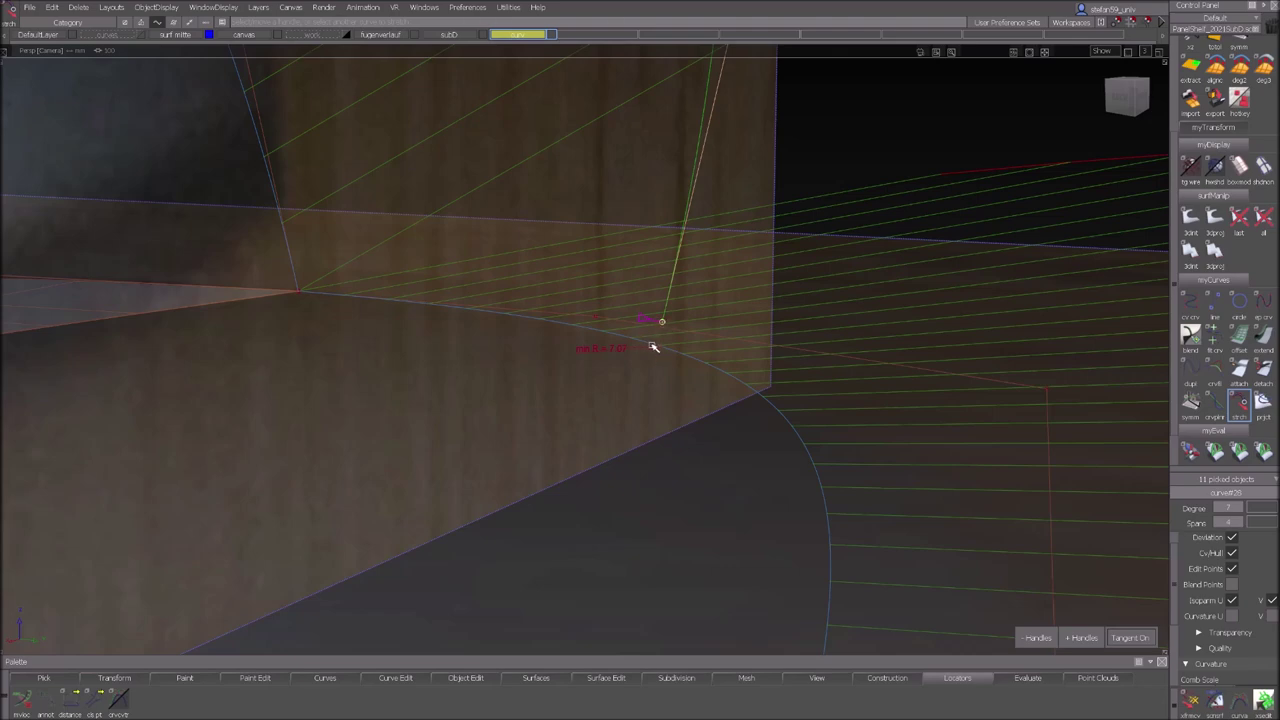
pyautogui.keyDown('ctrl'); pyautogui.keyDown('alt'); pyautogui.moveTo(652, 345); pyautogui.dragTo(645, 342); pyautogui.keyUp('alt'); pyautogui.keyUp('ctrl')
pyautogui.keyDown('ctrl'); pyautogui.keyDown('shift'); pyautogui.moveTo(653, 405); pyautogui.dragTo(648, 371); pyautogui.keyUp('shift'); pyautogui.keyUp('ctrl')
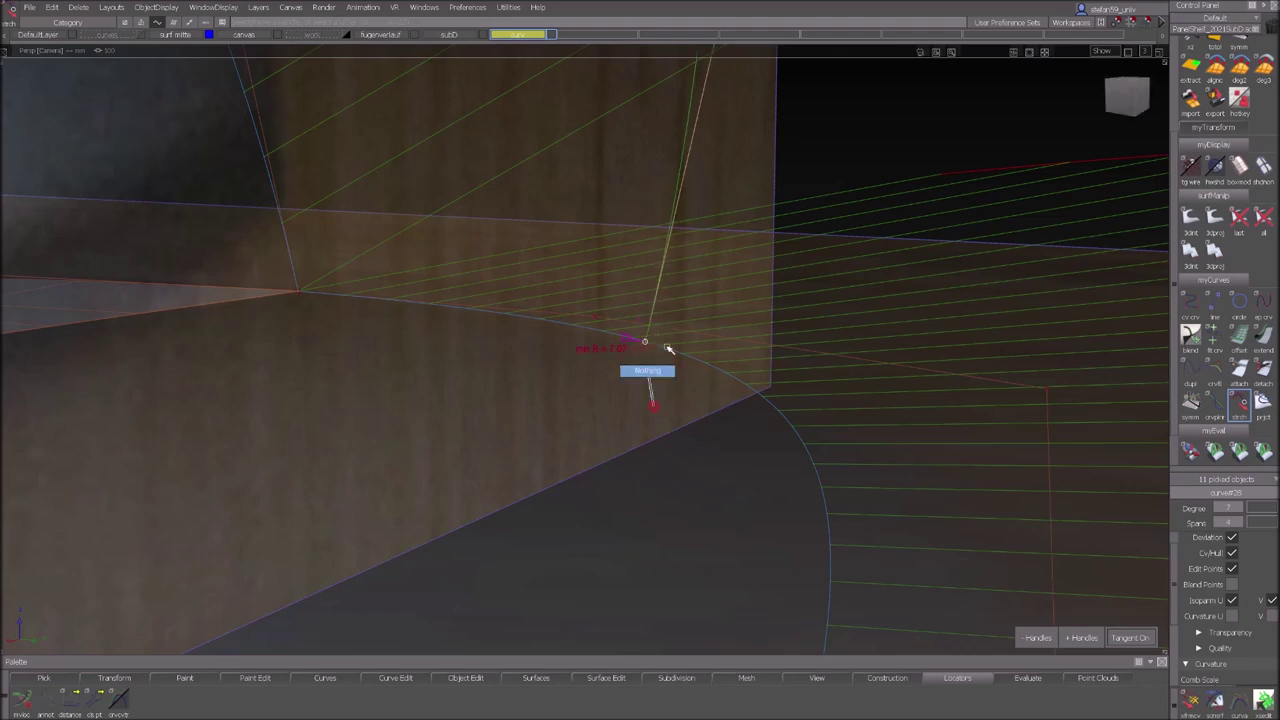
# Duplicate the tilted side curve and the base curve as mirrored copies on the opposite side of the handle.
pyautogui.keyDown('alt'); pyautogui.keyDown('shift'); pyautogui.moveTo(763, 318); pyautogui.dragTo(696, 418, button='right'); pyautogui.keyUp('shift'); pyautogui.keyUp('alt')
pyautogui.keyDown('alt'); pyautogui.keyDown('shift'); pyautogui.moveTo(666, 600); pyautogui.dragTo(728, 336, button='middle'); pyautogui.keyUp('shift'); pyautogui.keyUp('alt')
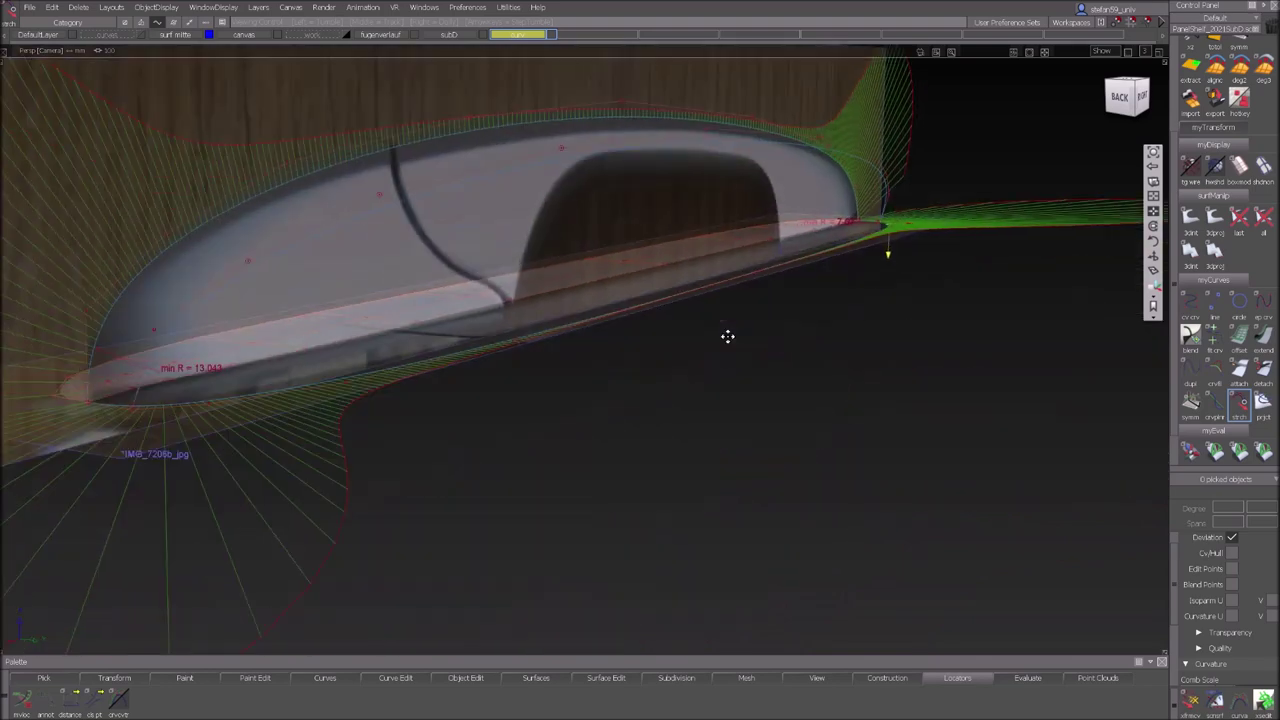
pyautogui.keyDown('alt'); pyautogui.keyDown('shift'); pyautogui.moveTo(657, 323); pyautogui.dragTo(737, 332); pyautogui.keyUp('shift'); pyautogui.keyUp('alt')
pyautogui.keyDown('ctrl'); pyautogui.keyDown('shift'); pyautogui.moveTo(846, 362); pyautogui.dragTo(878, 379); pyautogui.keyUp('shift'); pyautogui.keyUp('ctrl')
pyautogui.click(922, 331)
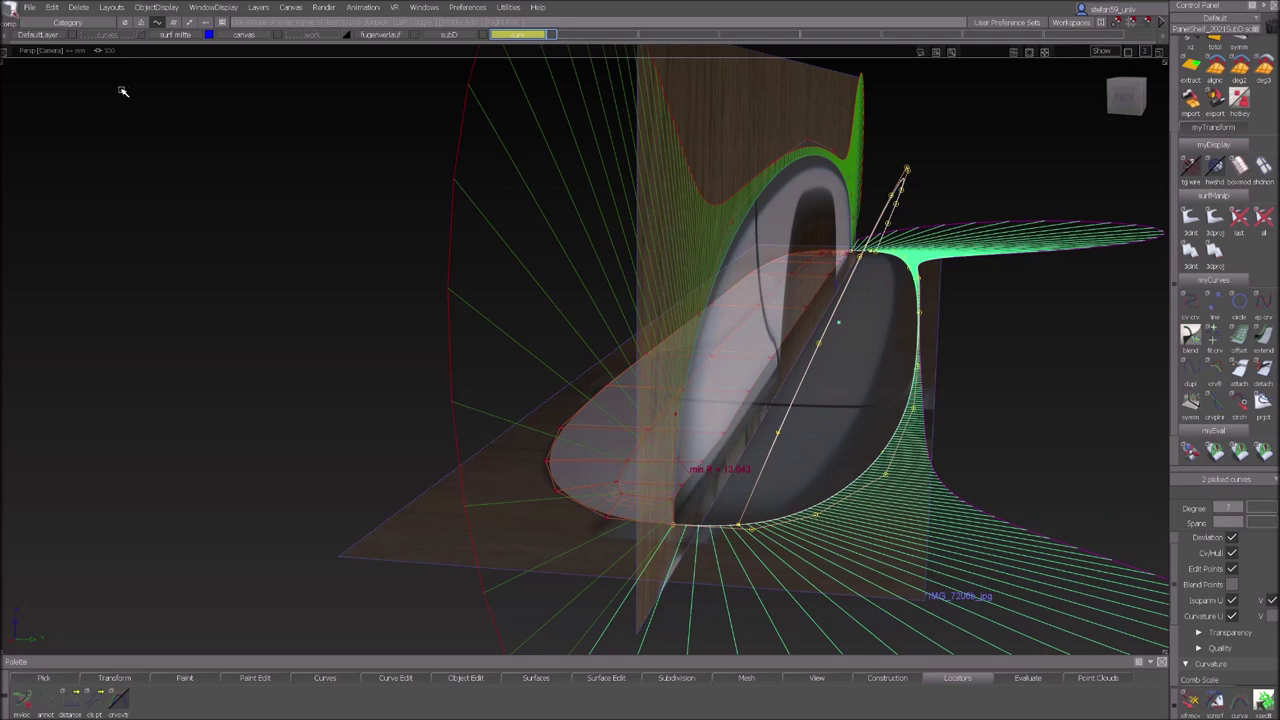
pyautogui.click(51, 7)
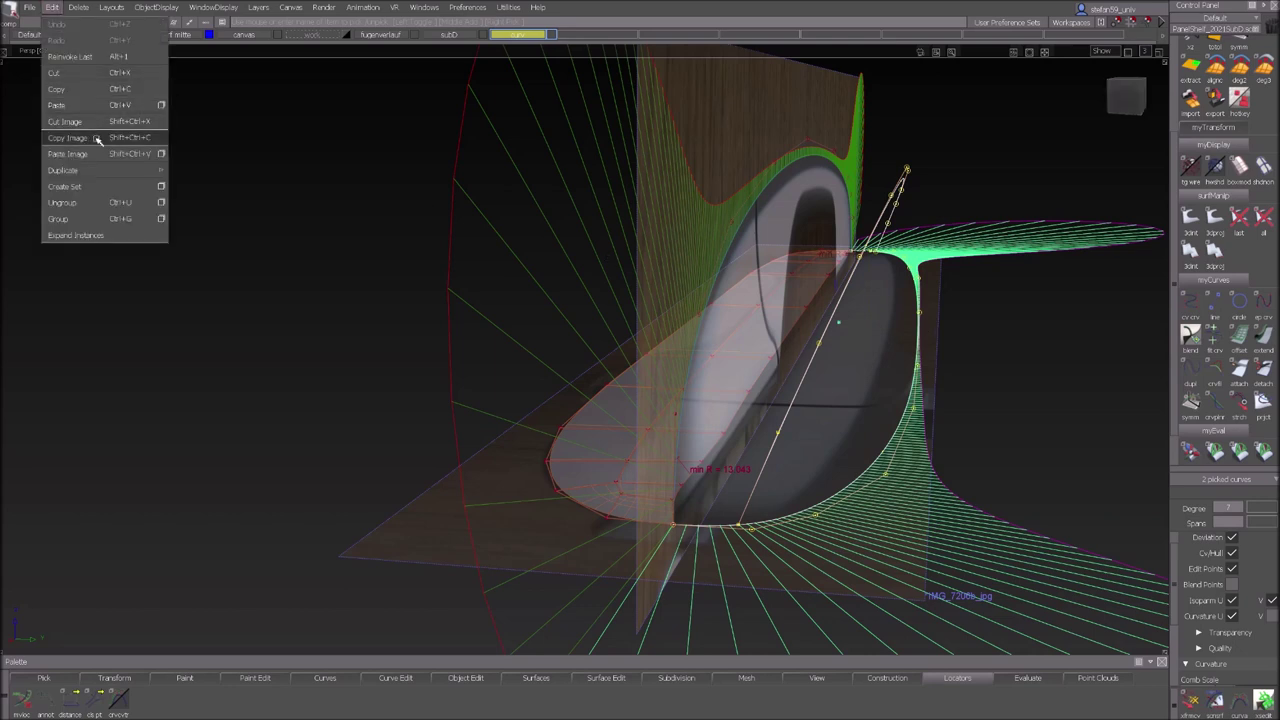
pyautogui.moveTo(120, 170)
pyautogui.click(208, 186)
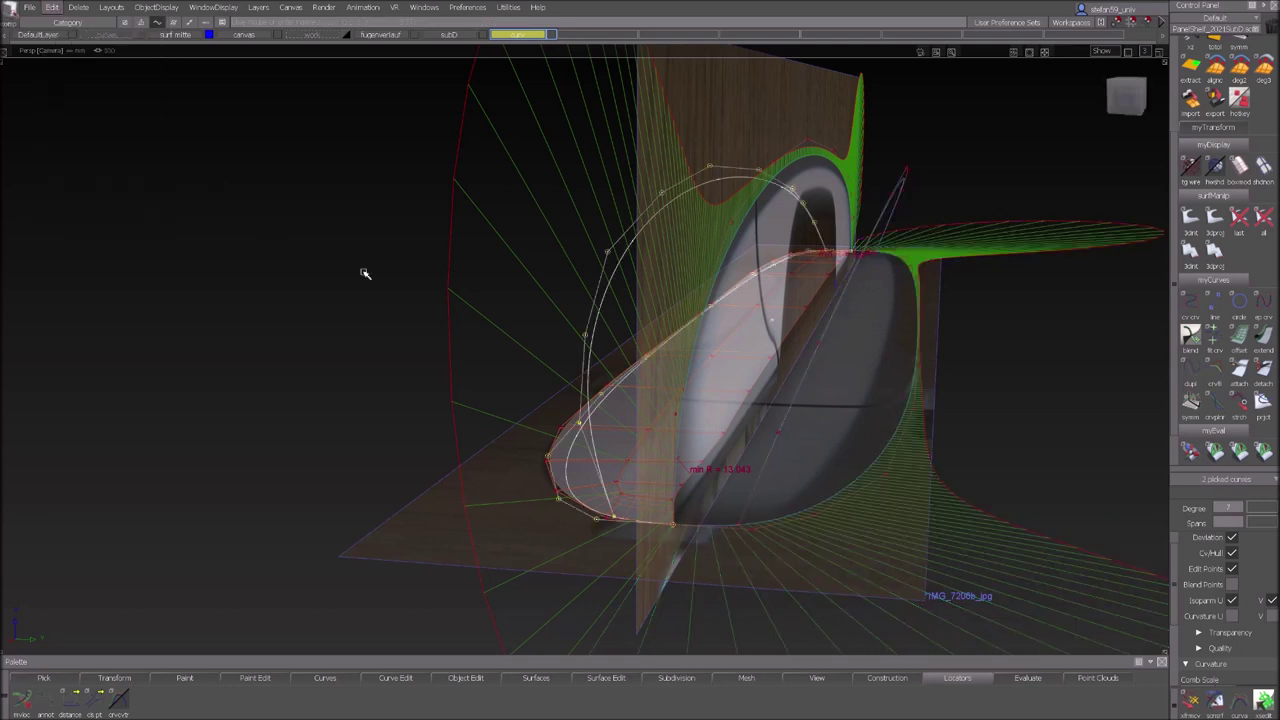
pyautogui.keyDown('ctrl'); pyautogui.keyDown('shift'); pyautogui.moveTo(1006, 234); pyautogui.dragTo(1028, 250); pyautogui.keyUp('shift'); pyautogui.keyUp('ctrl')
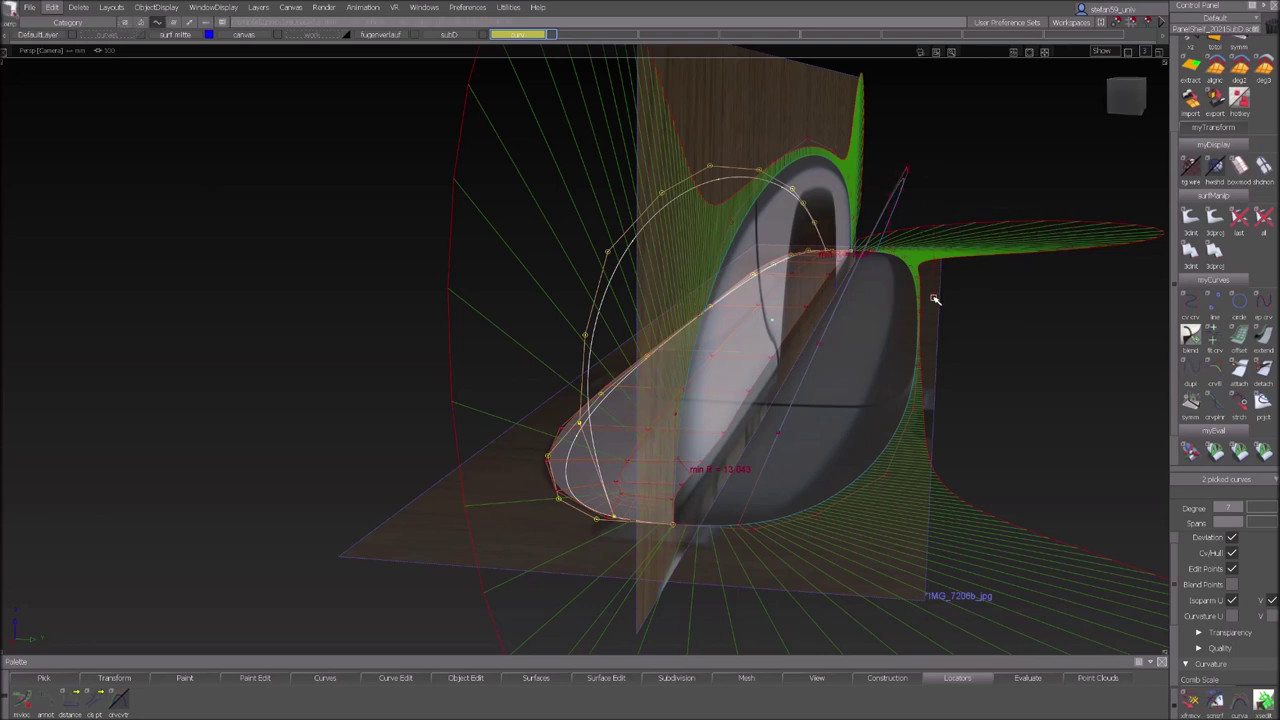